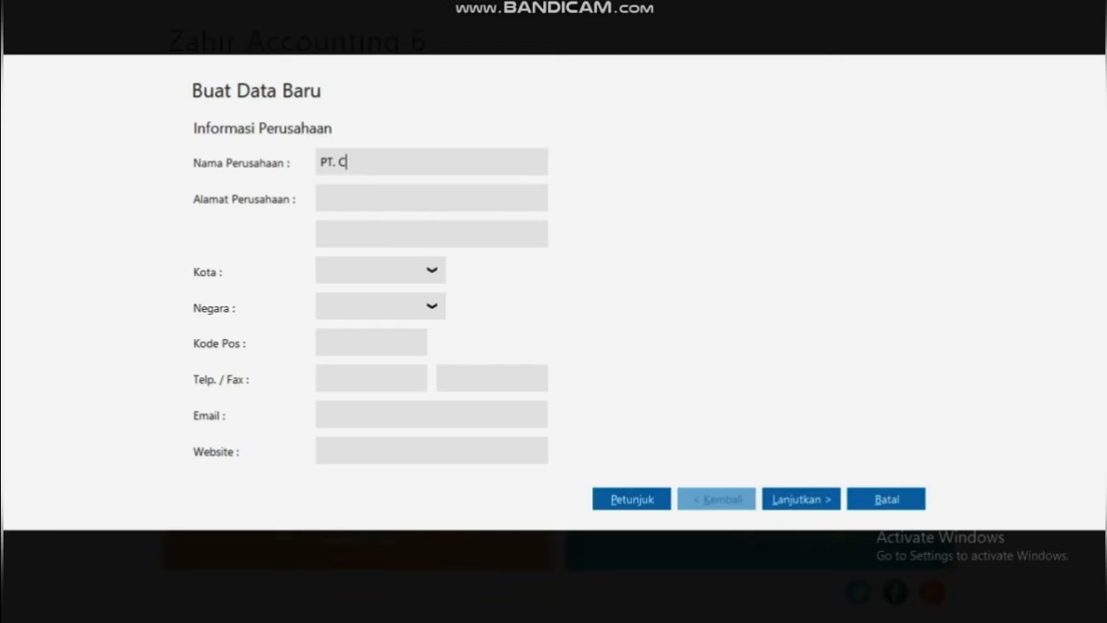
Correct the company name to 'PT. Cahyati Travel'
{"action": "type", "text": "aah"}
{"action": "key", "text": "BackSpace"}
{"action": "key", "text": "BackSpace"}
{"action": "type", "text": "hyati Travel"}
Enter the company's street address across both address lines
{"action": "left_click", "coordinate": [321, 198]}
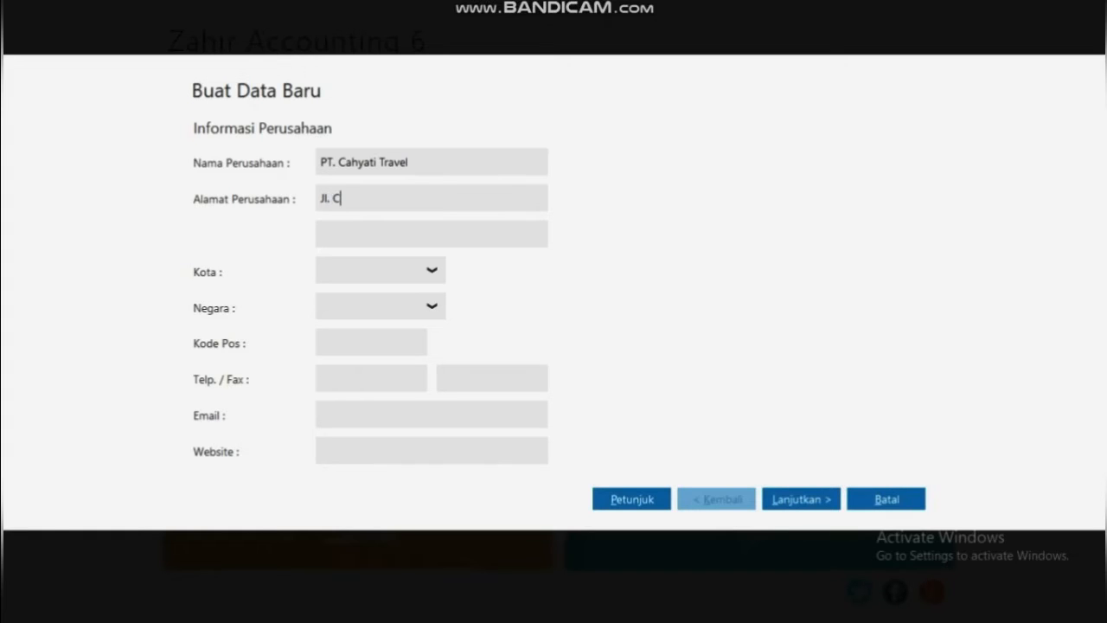
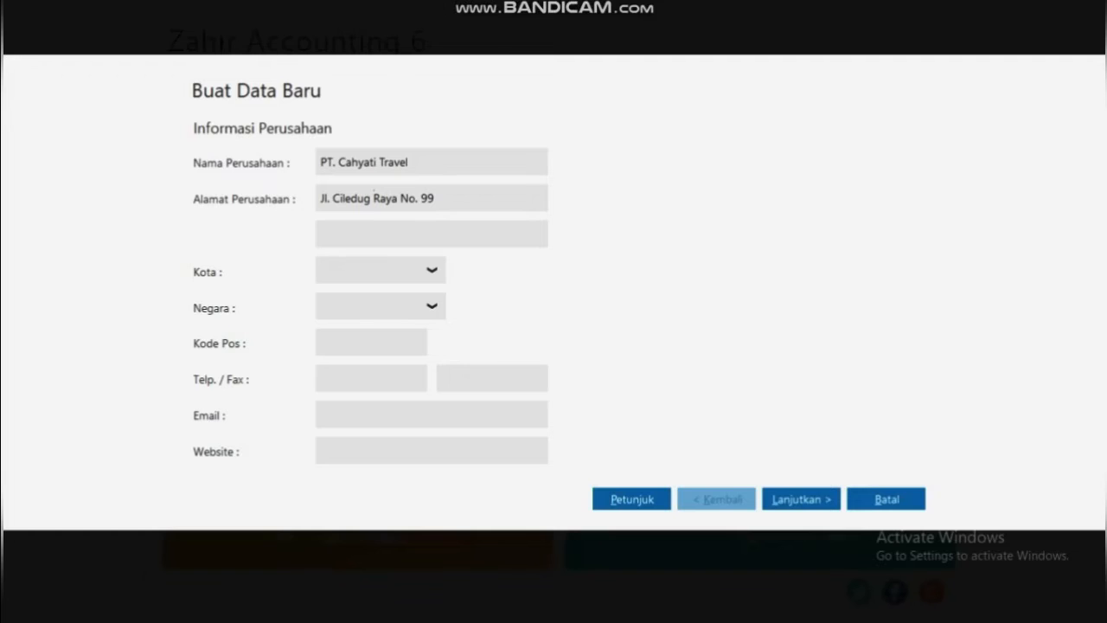
{"action": "key", "text": "Tab"}
{"action": "type", "text": "Ciledug - Tangerang"}
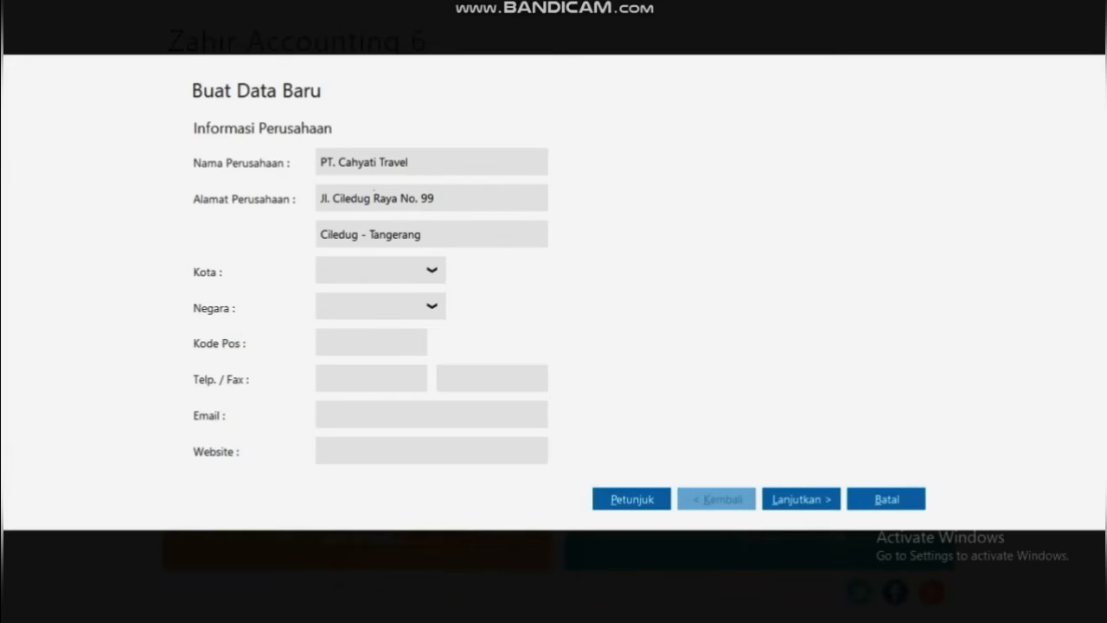
Enter city Tangerang, choose country Indonesia, and fill in the company's postal code
{"action": "key", "text": "Tab"}
{"action": "type", "text": "Tang"}
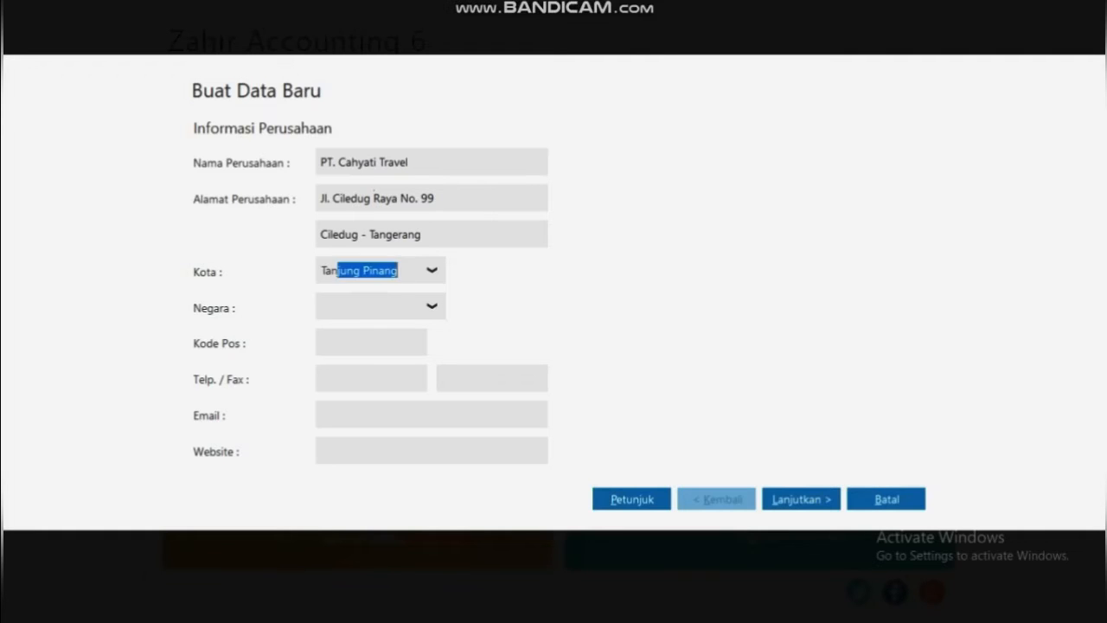
{"action": "type", "text": "erang"}
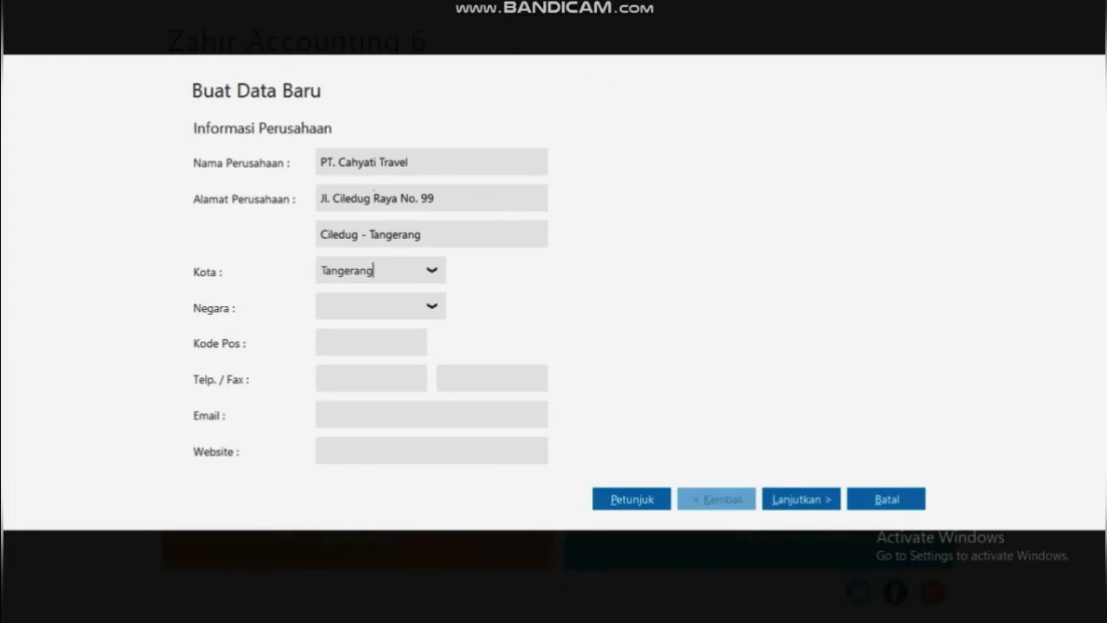
{"action": "key", "text": "Tab"}
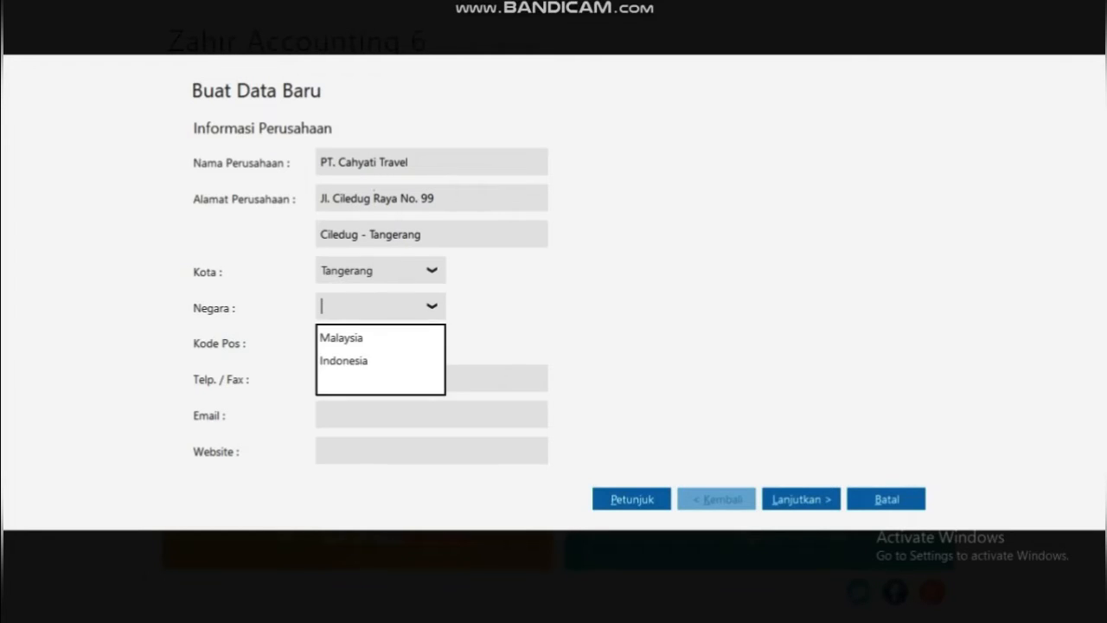
{"action": "key", "text": "Down"}
{"action": "key", "text": "Down"}
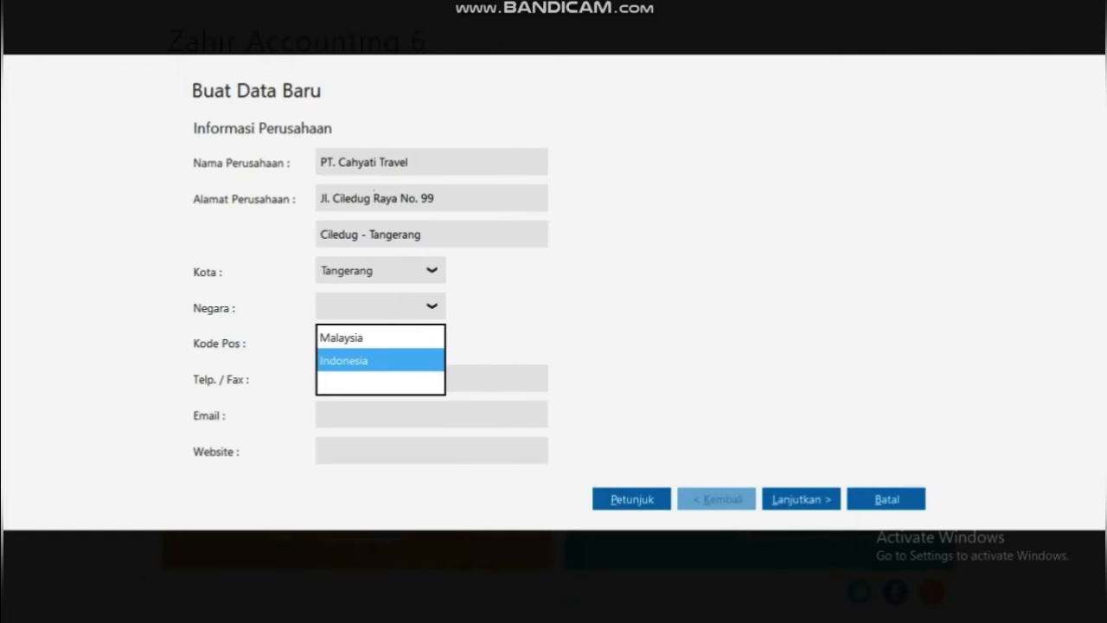
{"action": "key", "text": "Return"}
{"action": "key", "text": "Tab"}
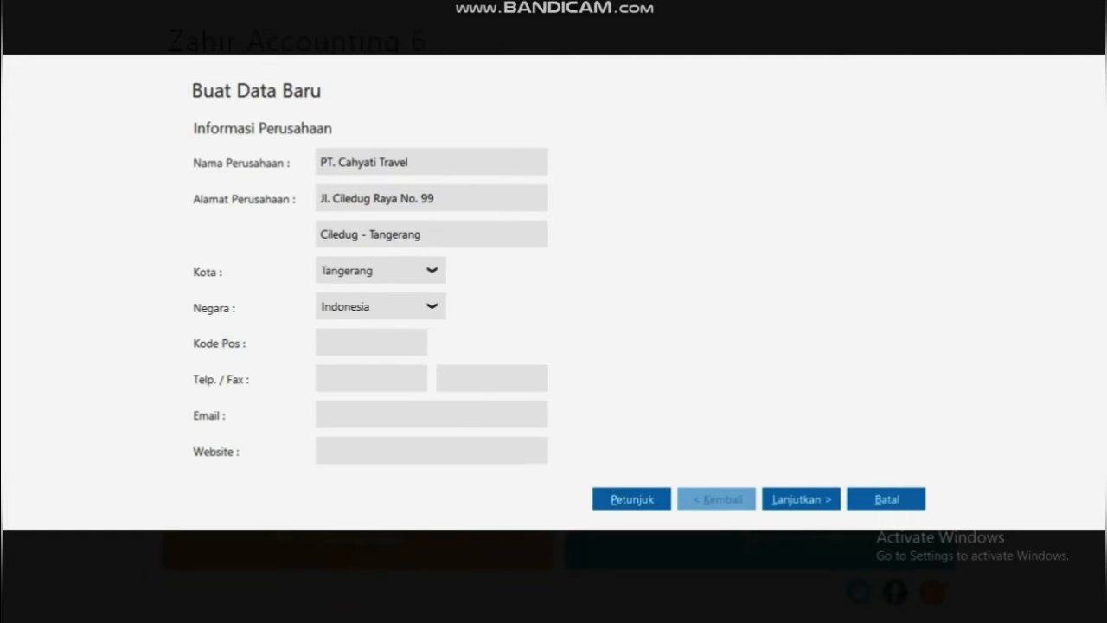
{"action": "type", "text": "12730"}
Enter the company's telephone number in the Telp. field
{"action": "key", "text": "Tab"}
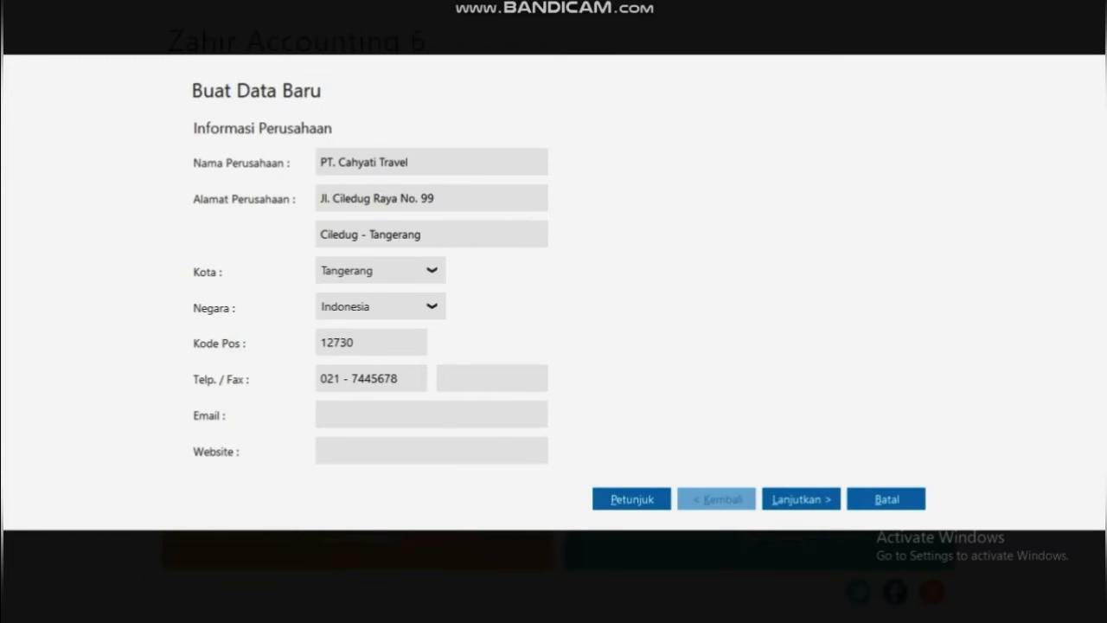
Enter the company's fax number in the Fax field
{"action": "left_click", "coordinate": [467, 378]}
{"action": "key", "text": "Tab"}
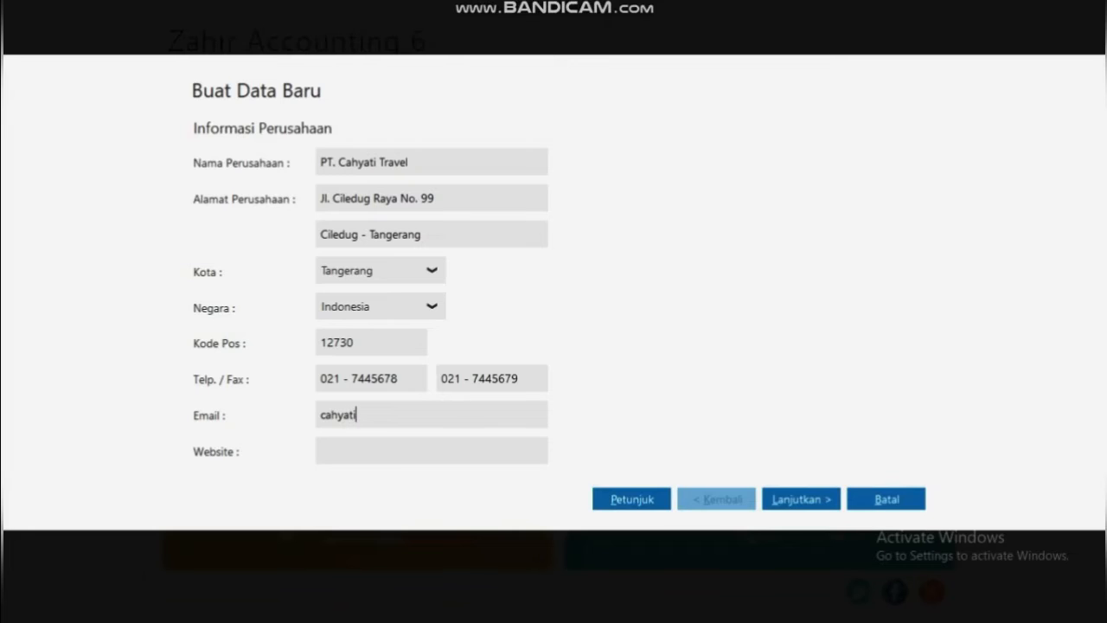
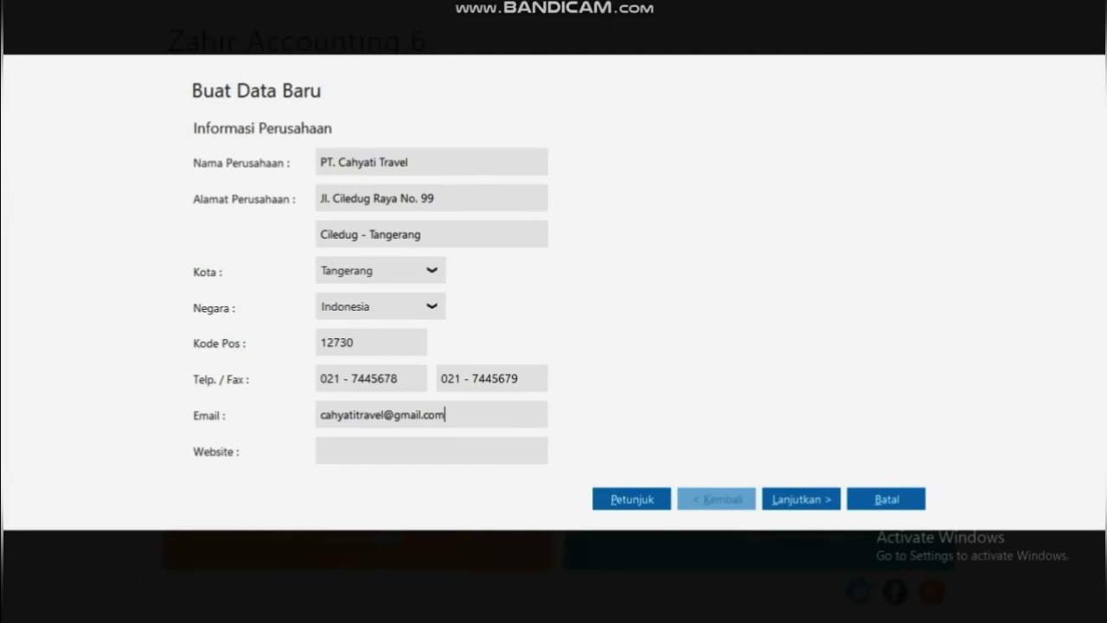
{"action": "left_click", "coordinate": [321, 451]}
{"action": "type", "text": "www.cahyatitravel"}
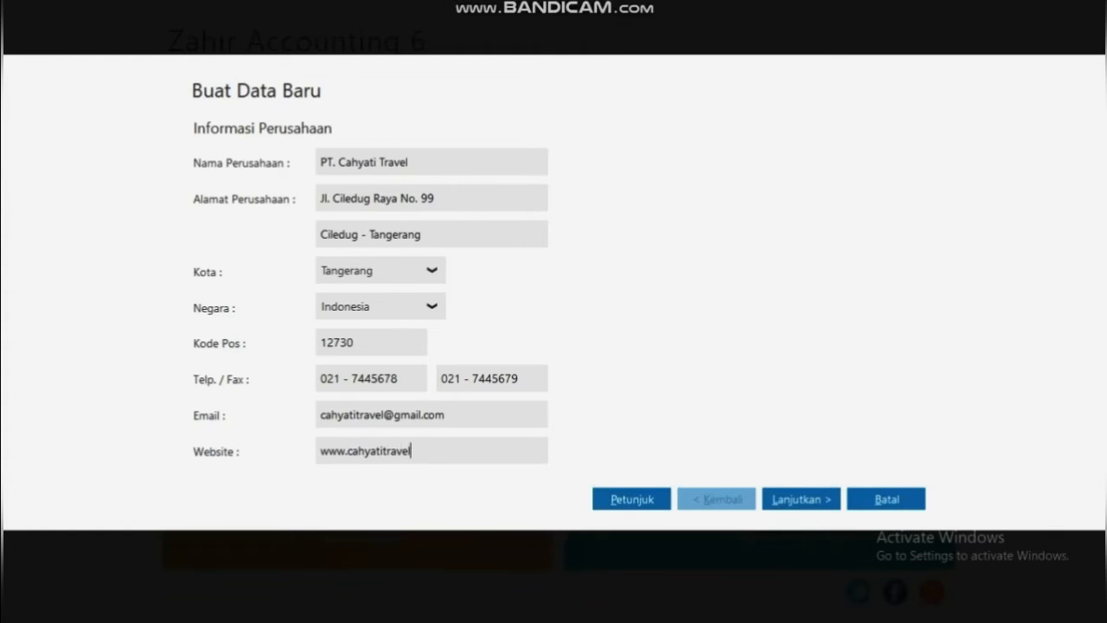
{"action": "type", "text": ".com"}
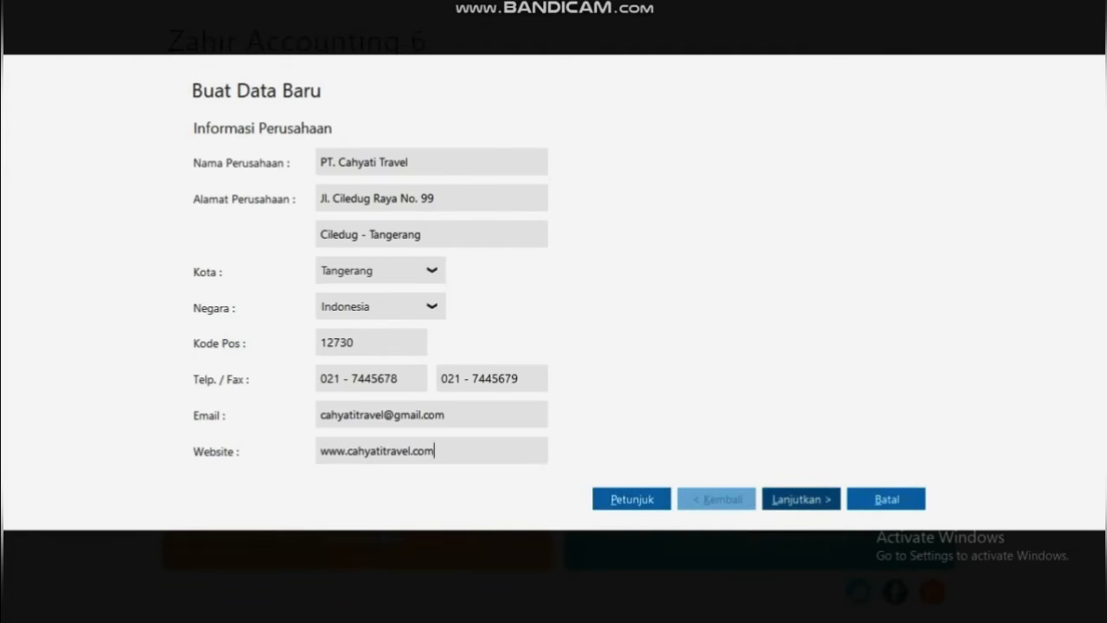
Set the accounting period's starting month to January 2020 and continue to confirmation
{"action": "key", "text": "Return"}
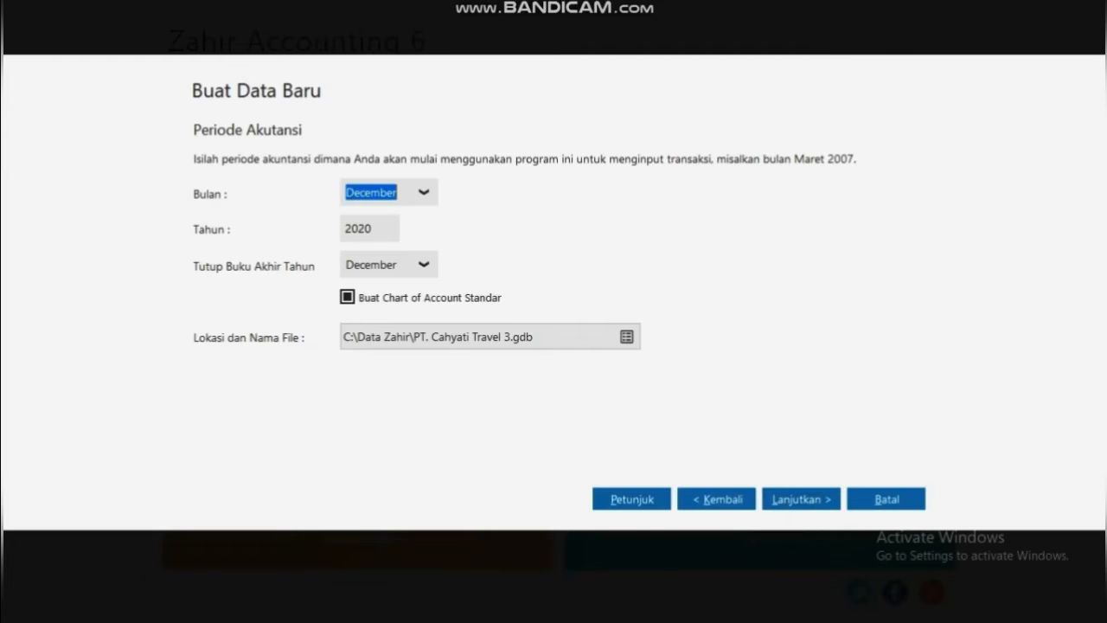
{"action": "left_click", "coordinate": [424, 192]}
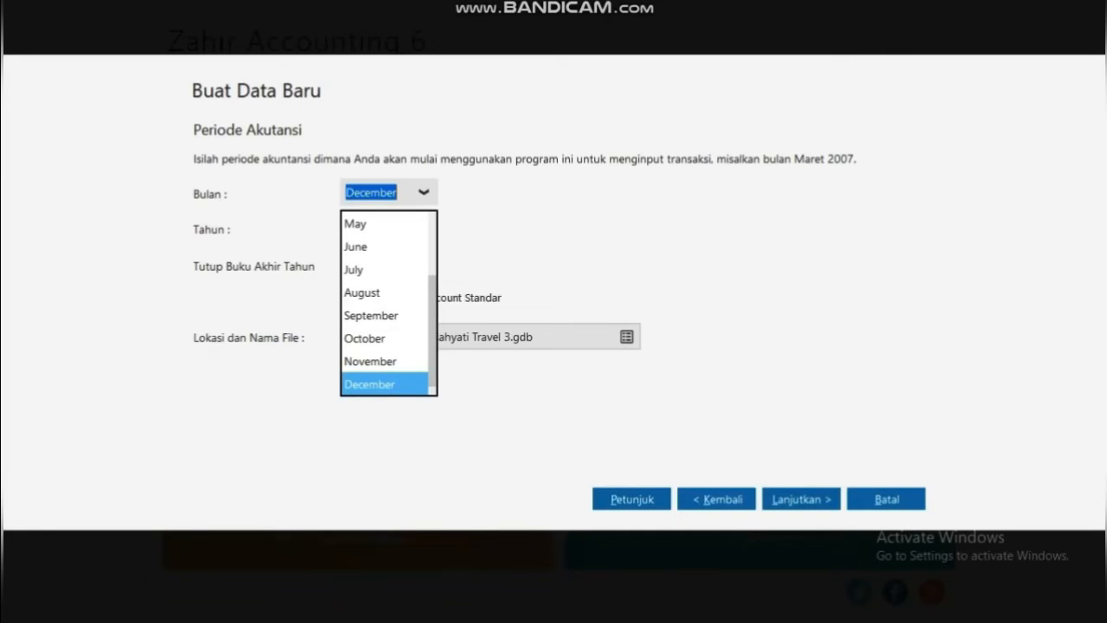
{"action": "scroll", "coordinate": [388, 302], "scroll_direction": "up", "scroll_amount": 2}
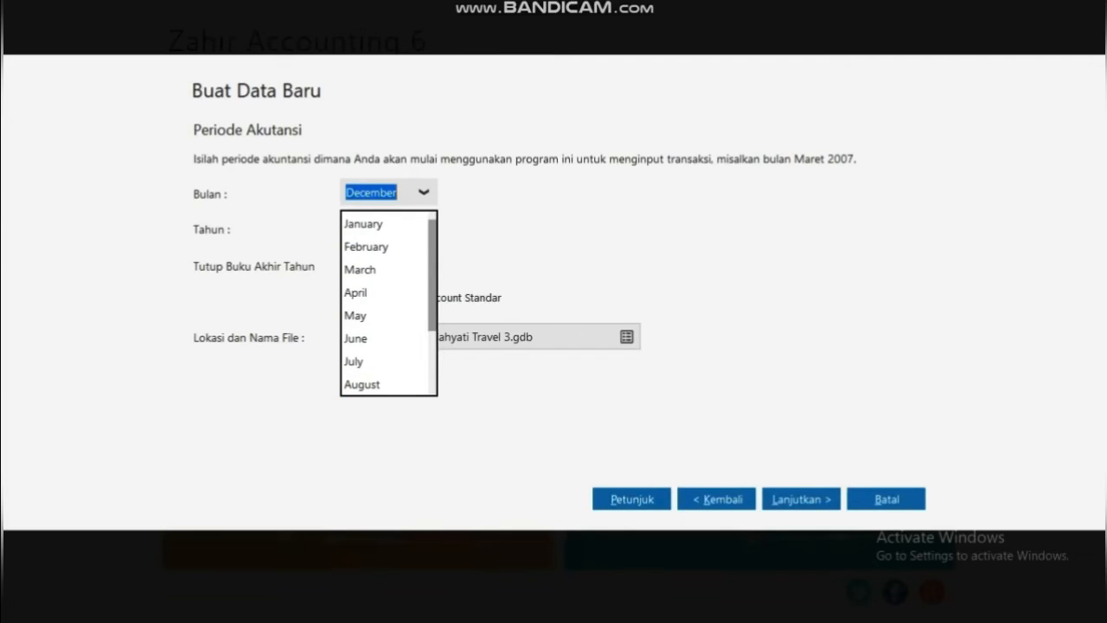
{"action": "left_click", "coordinate": [365, 224]}
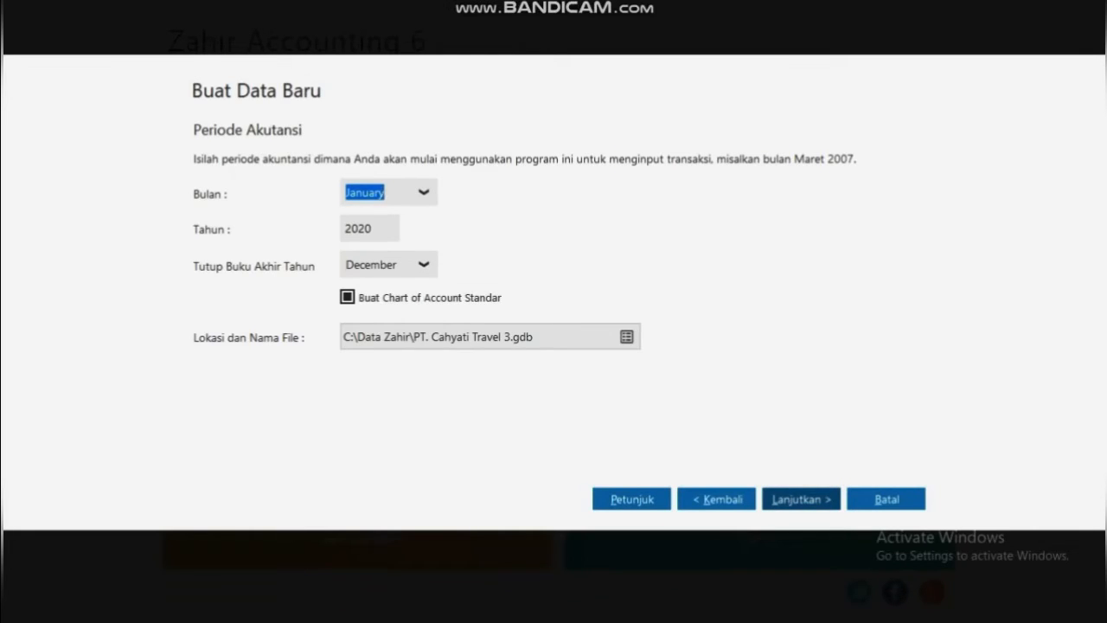
{"action": "left_click", "coordinate": [801, 500]}
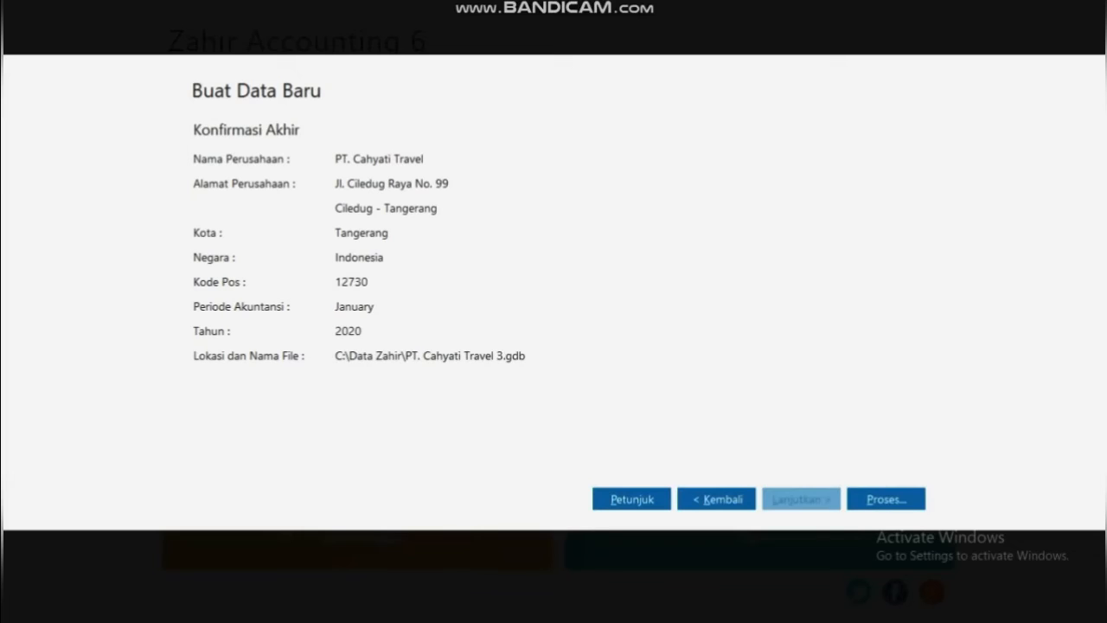
Run Proses... on the Konfirmasi Akhir page to create the company data
{"action": "left_click", "coordinate": [886, 499]}
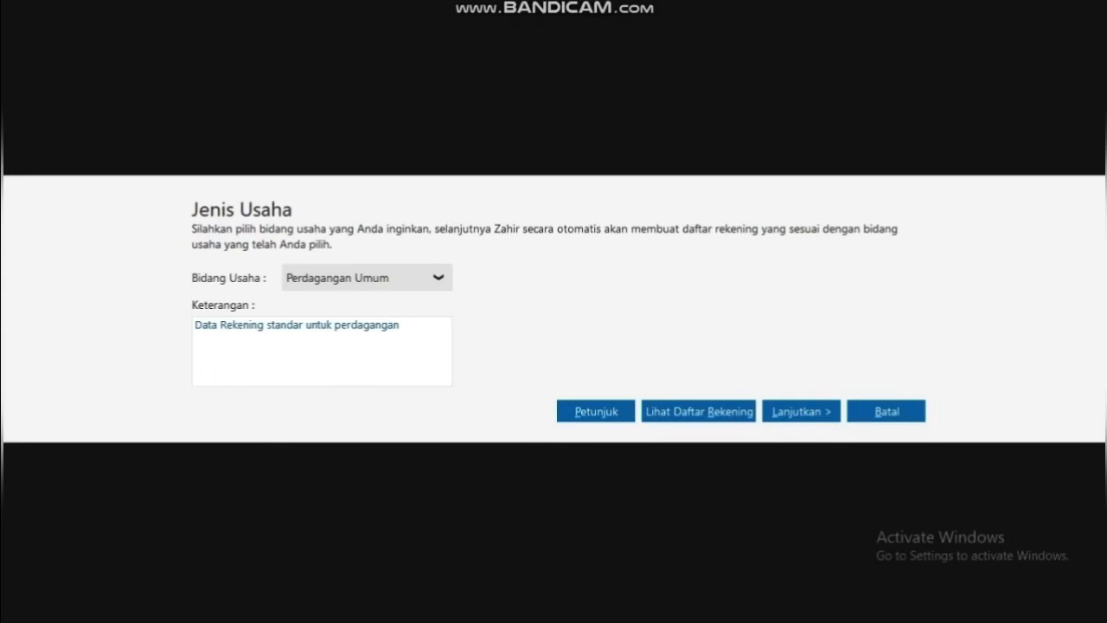
Choose Jasa Travel as the Bidang Usaha and confirm it in the Info dialog
{"action": "left_click", "coordinate": [439, 278]}
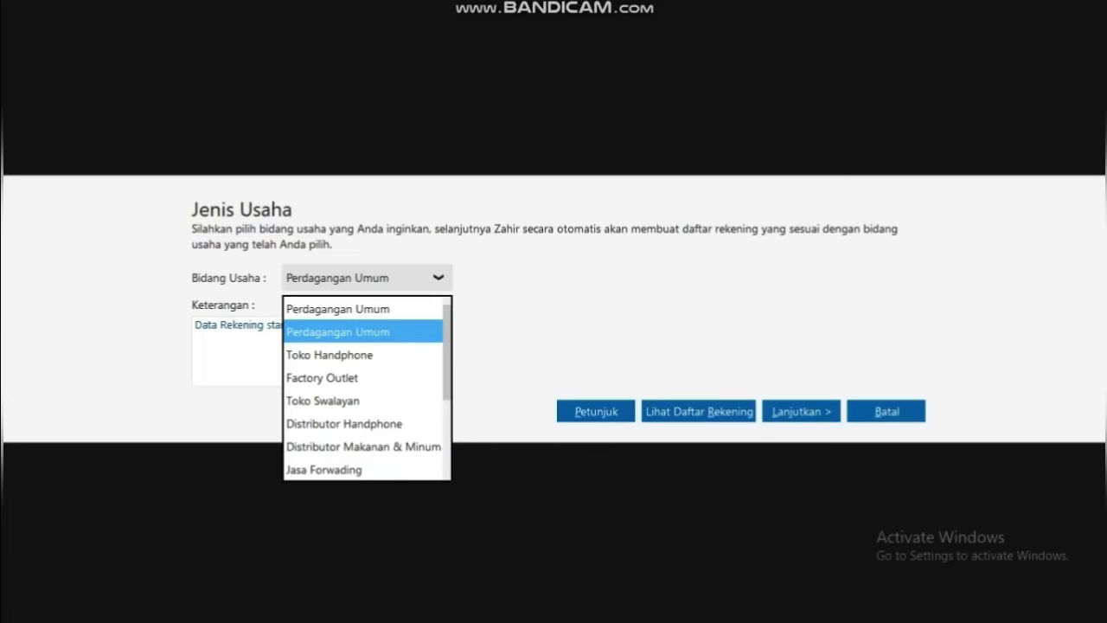
{"action": "scroll", "coordinate": [363, 390], "scroll_direction": "down", "scroll_amount": 2}
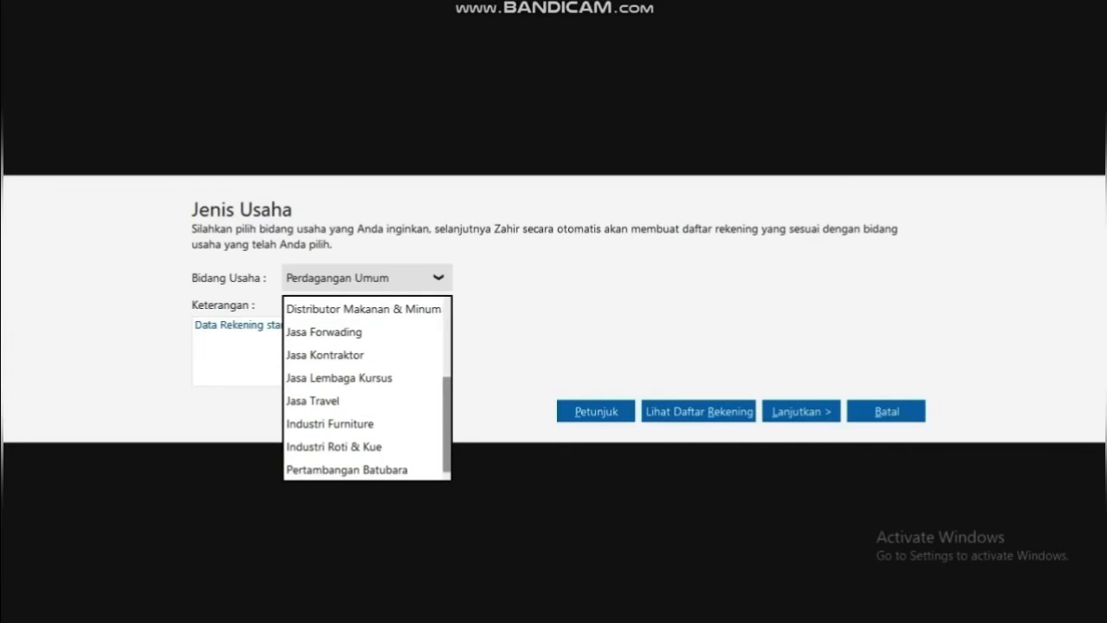
{"action": "left_click", "coordinate": [399, 403]}
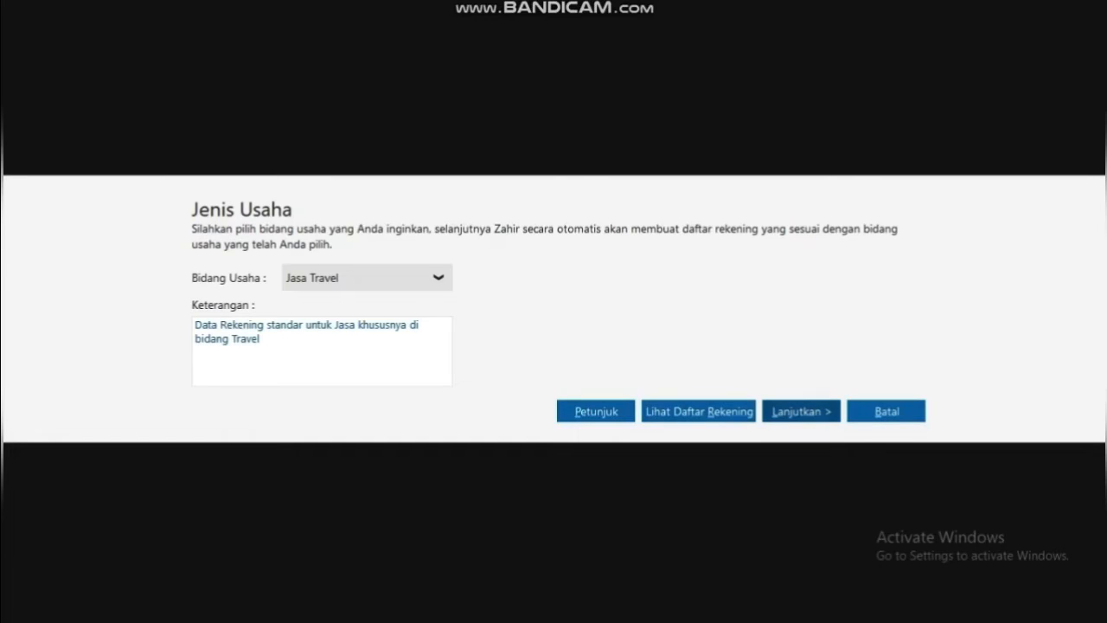
{"action": "left_click", "coordinate": [801, 412]}
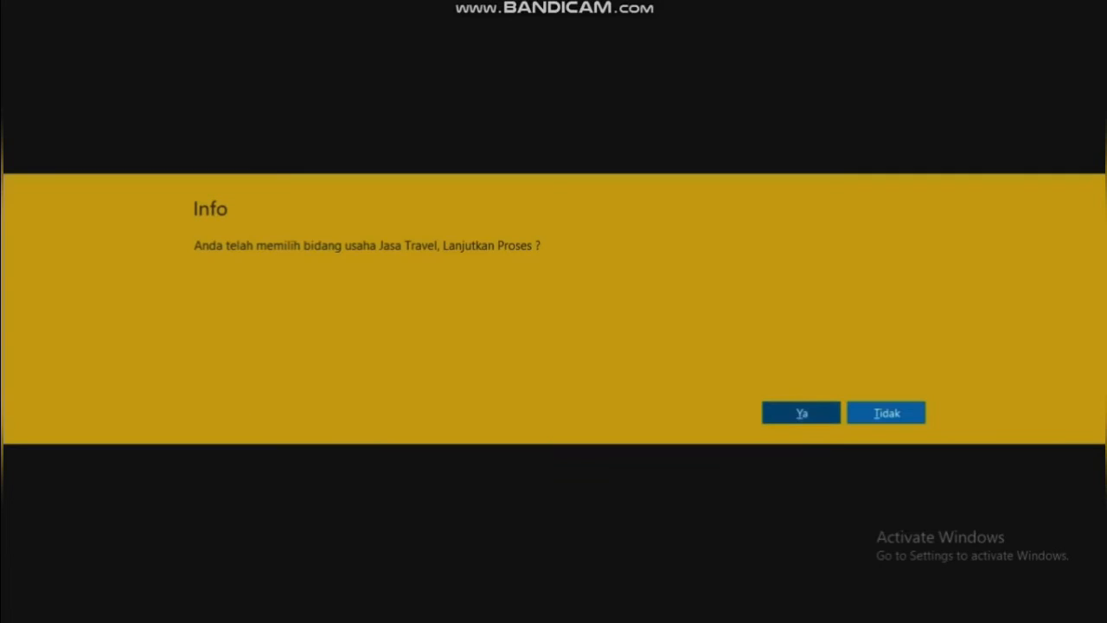
{"action": "left_click", "coordinate": [801, 413]}
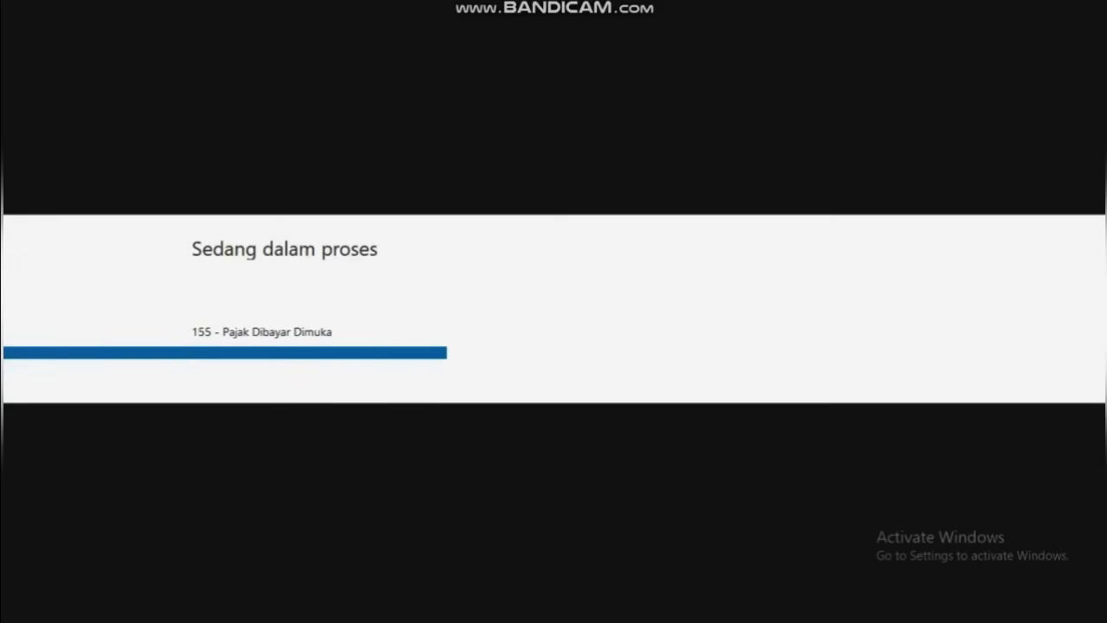
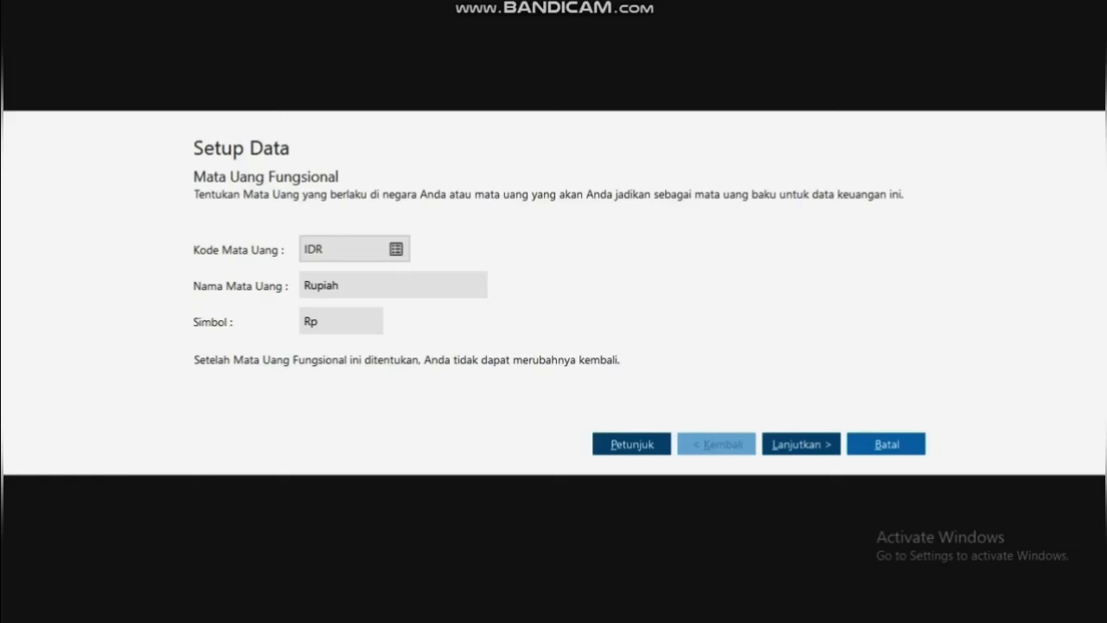
Accept Rupiah (IDR) as the functional currency and finish the Setup Data wizard
{"action": "left_click", "coordinate": [801, 443]}
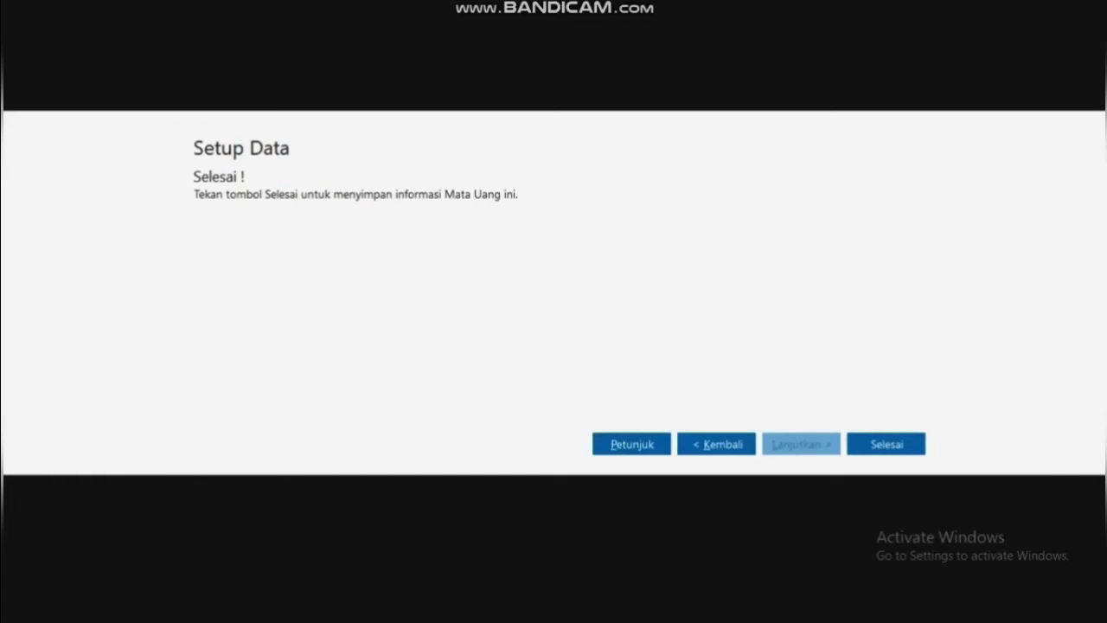
{"action": "left_click", "coordinate": [886, 444]}
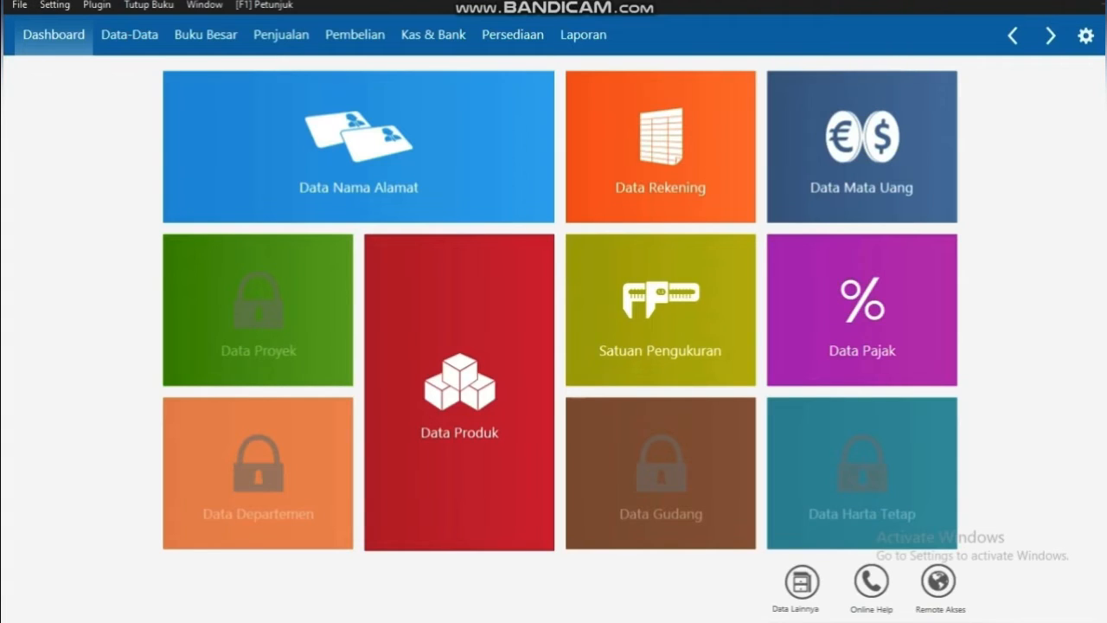
Open Saldo Awal Akun from the Setting > Saldo Awal menu
{"action": "left_click", "coordinate": [55, 5]}
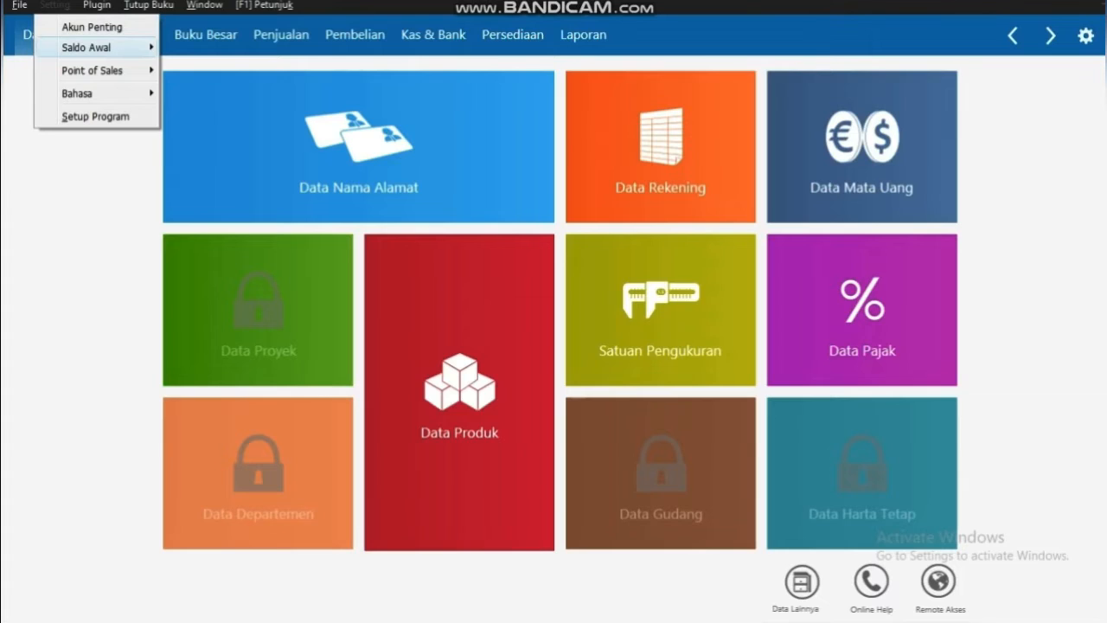
{"action": "key", "text": "Right"}
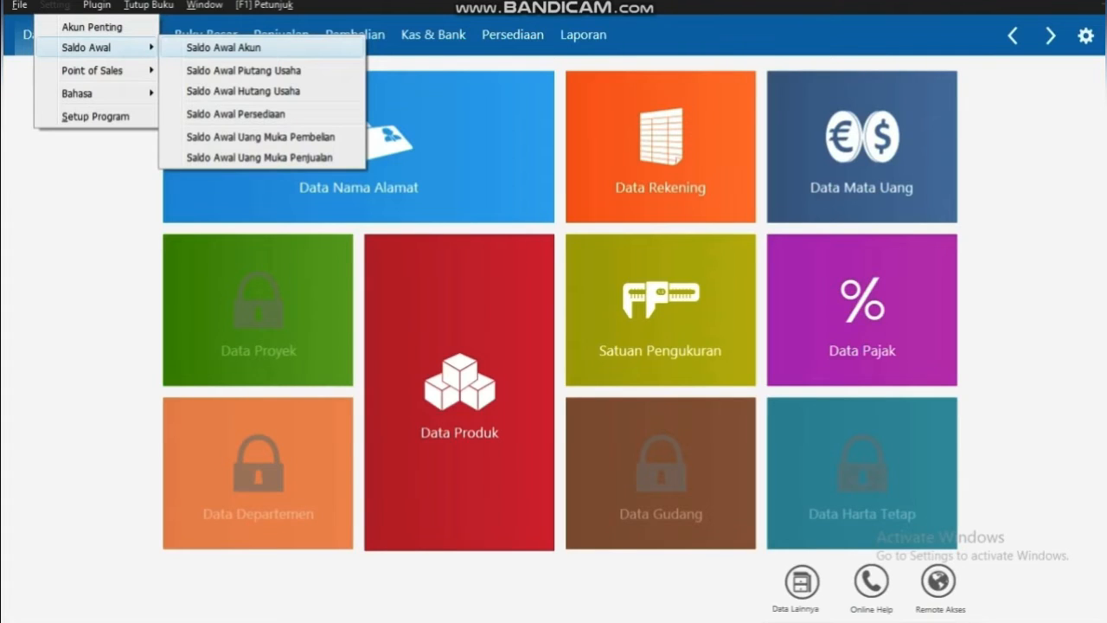
{"action": "left_click", "coordinate": [222, 48]}
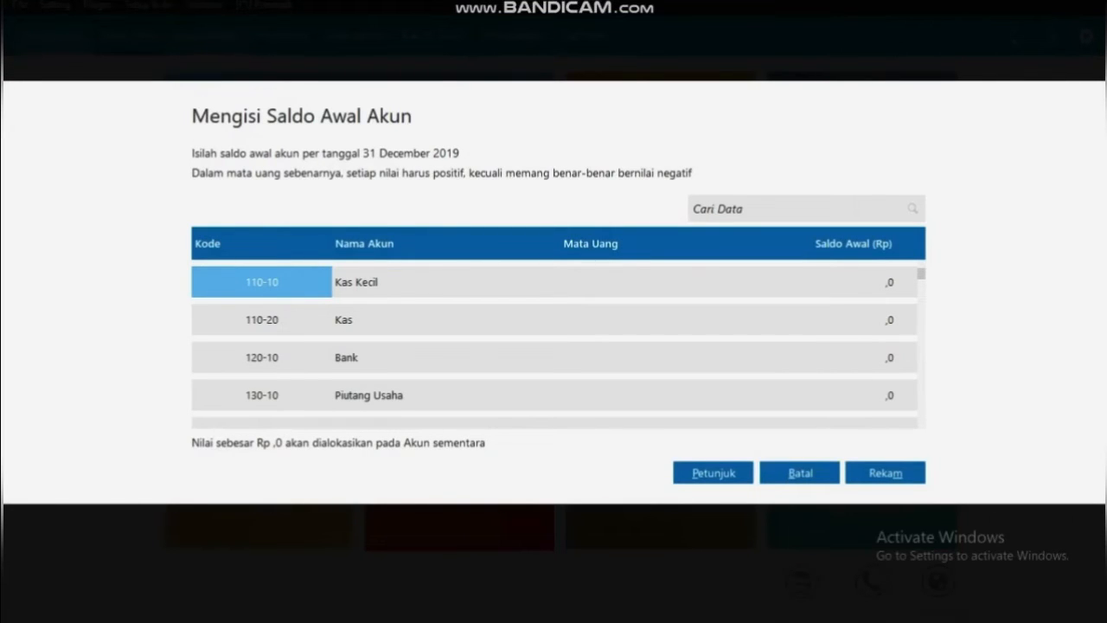
Enter opening balances of 8,750,000 for Kas Kecil and 10,000,000 for Kas
{"action": "left_click", "coordinate": [614, 282]}
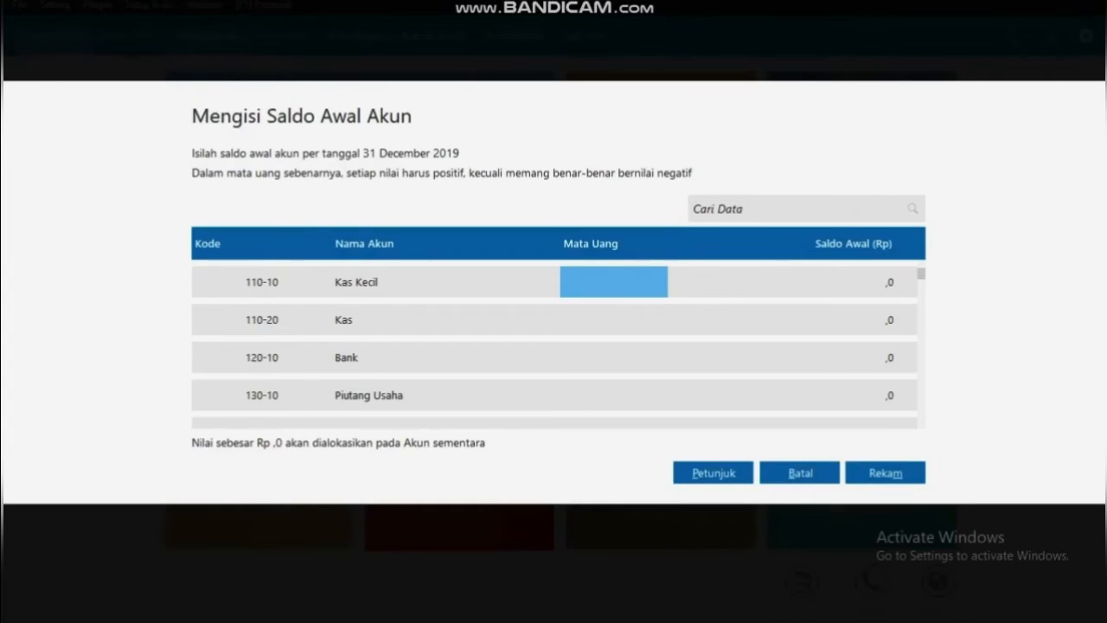
{"action": "left_click", "coordinate": [782, 282]}
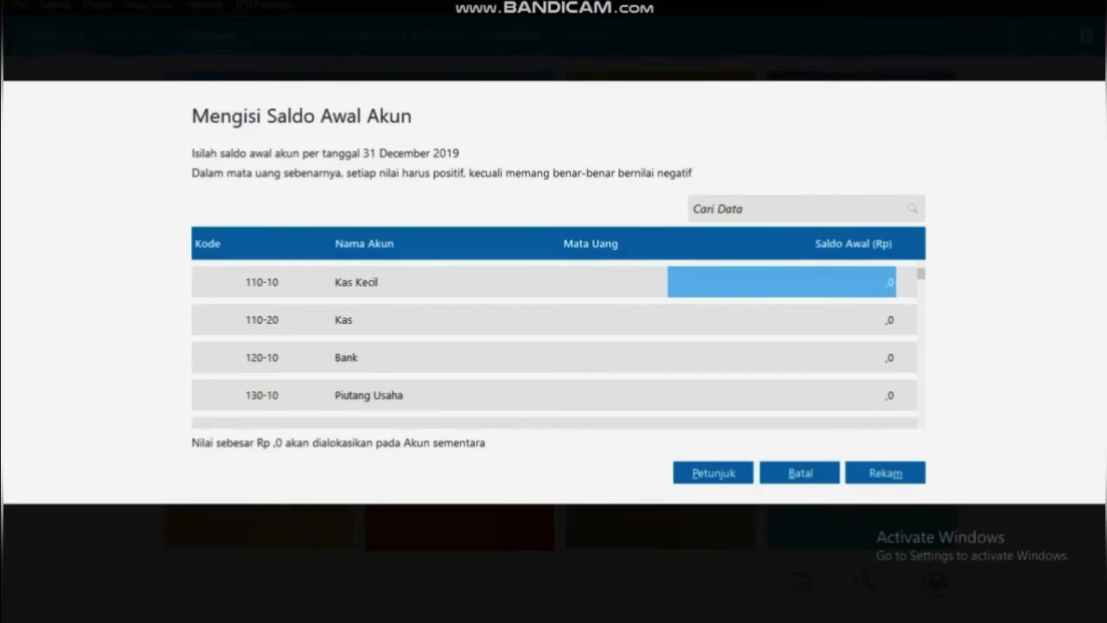
{"action": "type", "text": "875"}
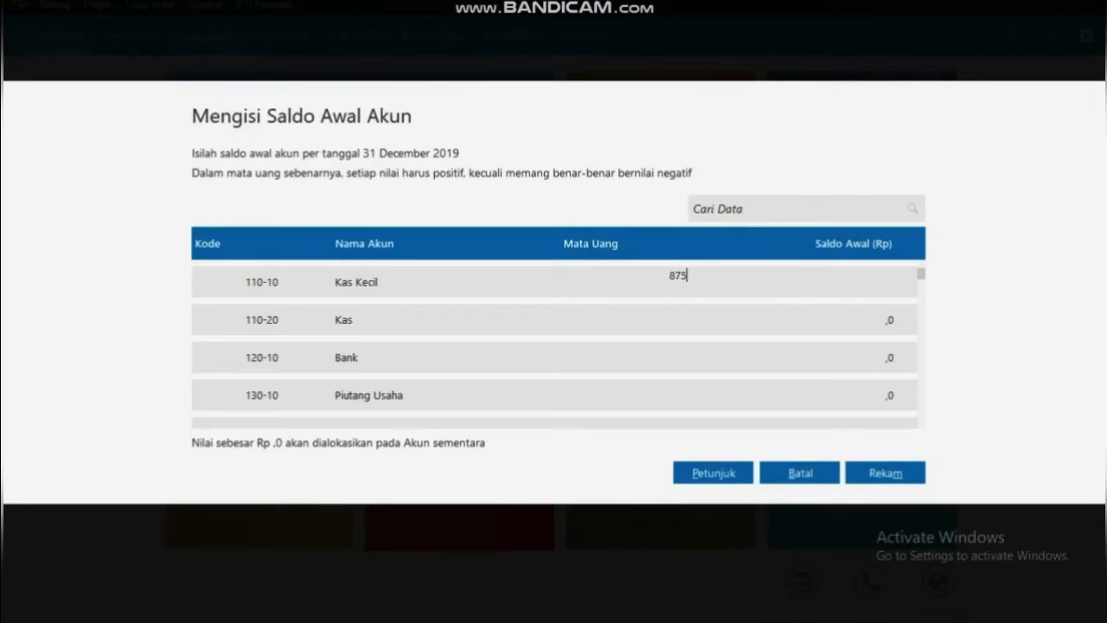
{"action": "type", "text": "0000"}
{"action": "key", "text": "Return"}
{"action": "key", "text": "Return"}
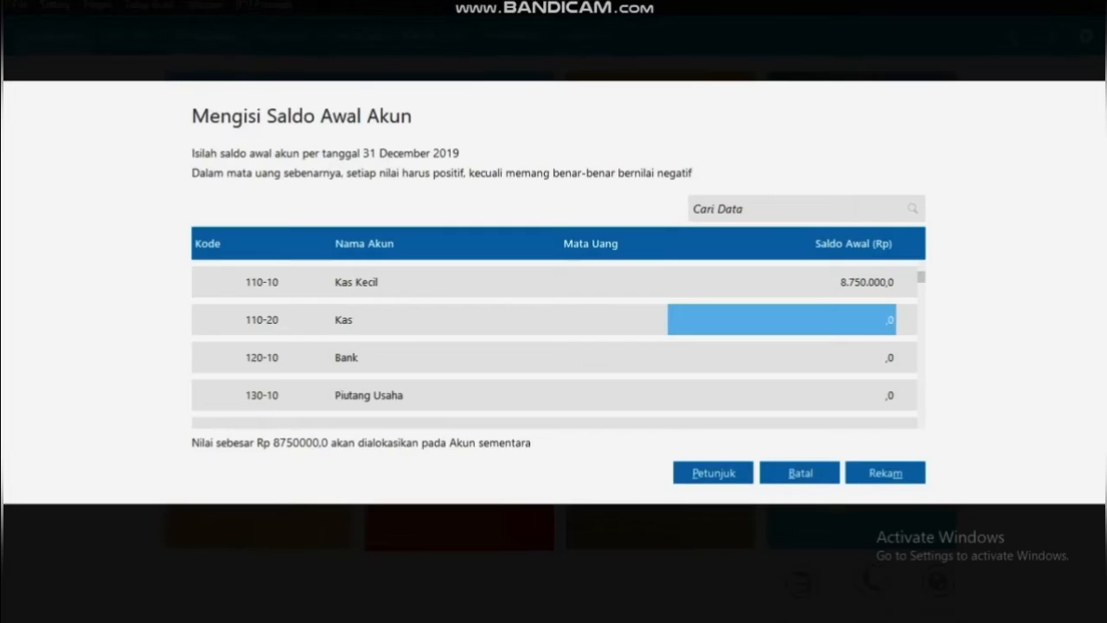
{"action": "type", "text": "10000000"}
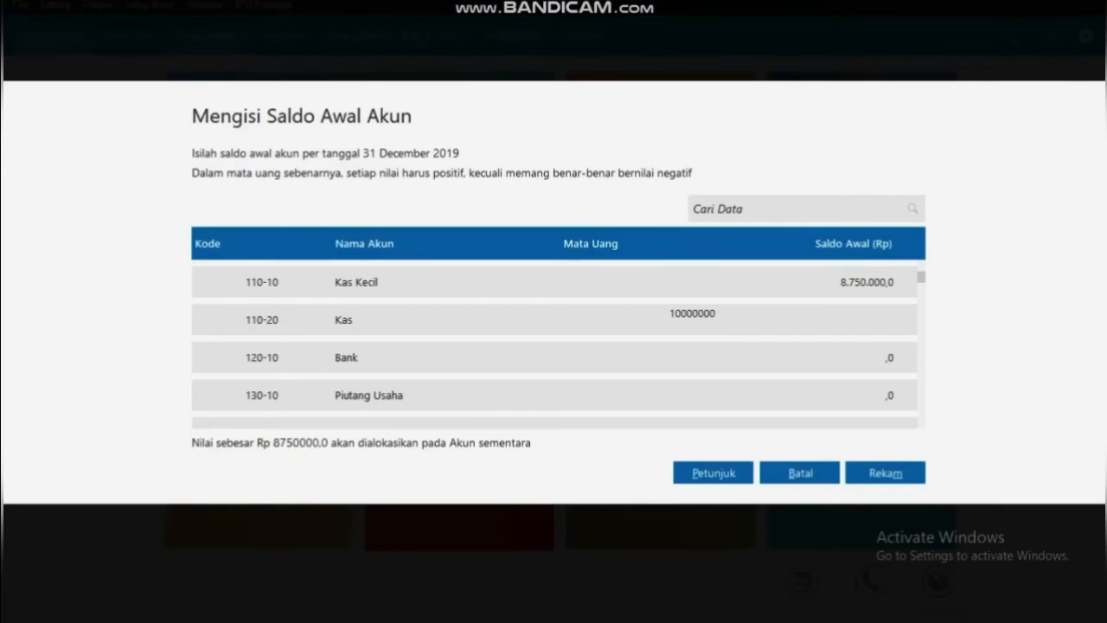
{"action": "key", "text": "Return"}
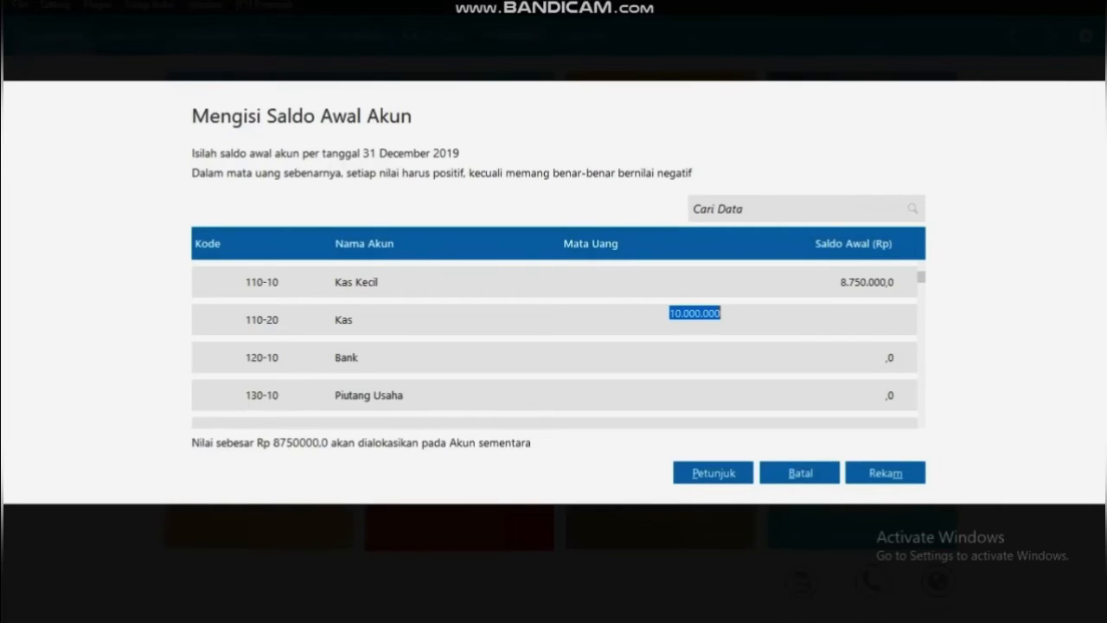
Enter 62,500,000 for Bank and 38,300,000 for Piutang Usaha, then search accounts for 'pp'
{"action": "key", "text": "Return"}
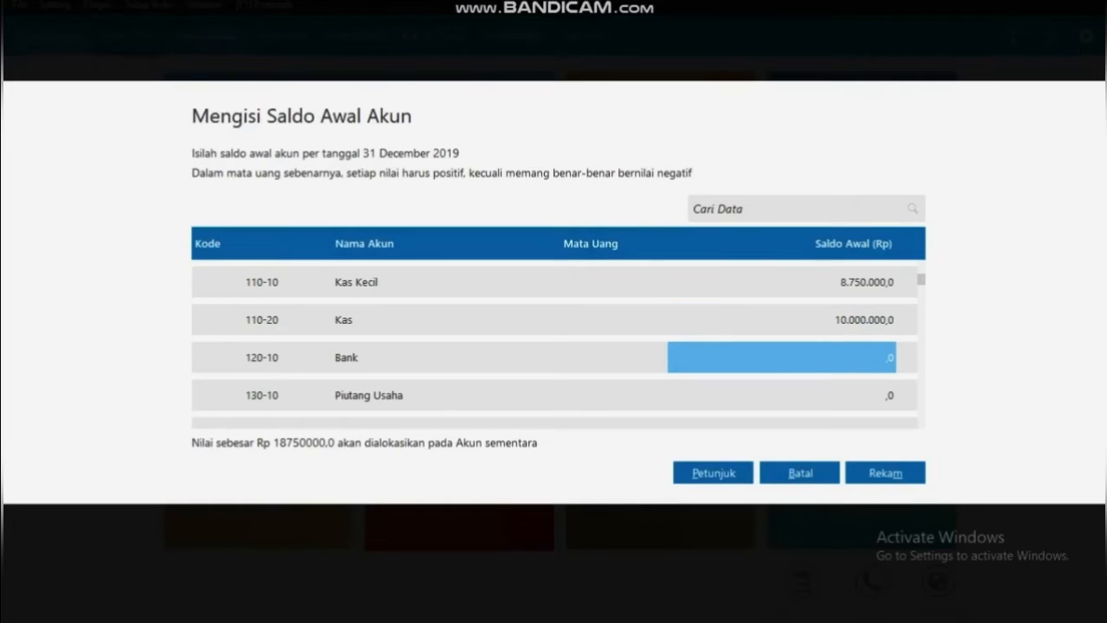
{"action": "type", "text": "62"}
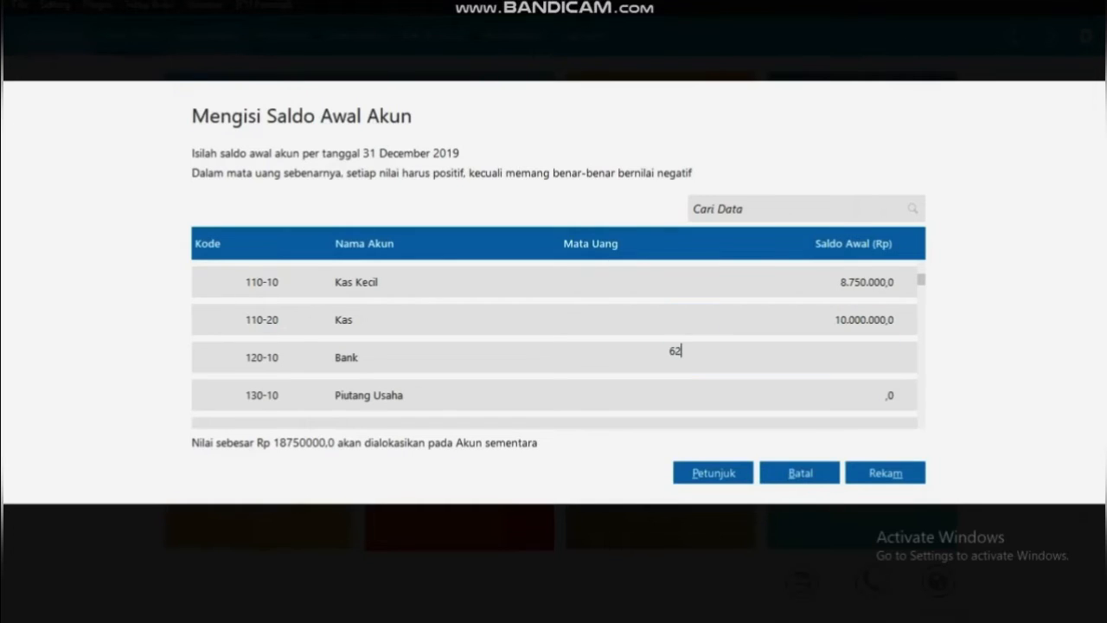
{"action": "type", "text": "500000"}
{"action": "key", "text": "Return"}
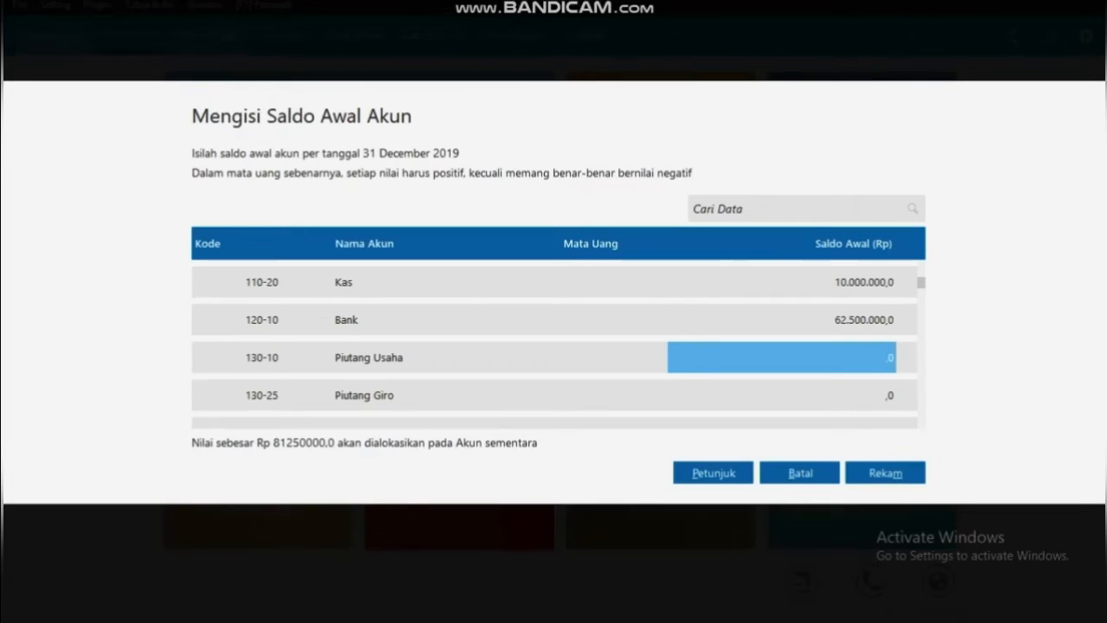
{"action": "type", "text": "3"}
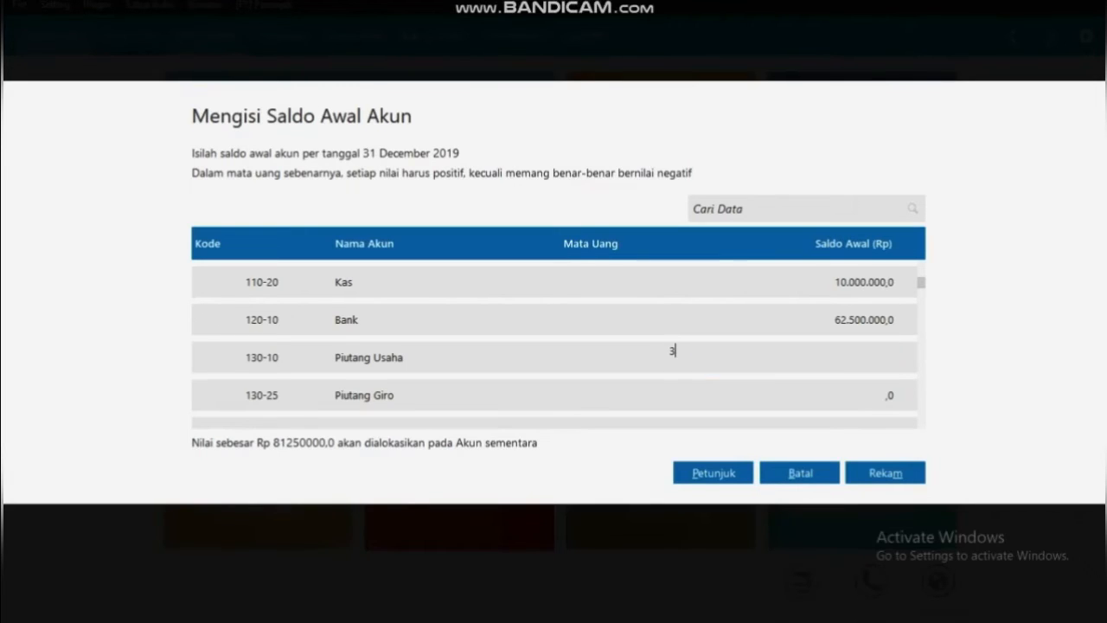
{"action": "type", "text": "8300000"}
{"action": "key", "text": "Tab"}
{"action": "type", "text": "pp"}
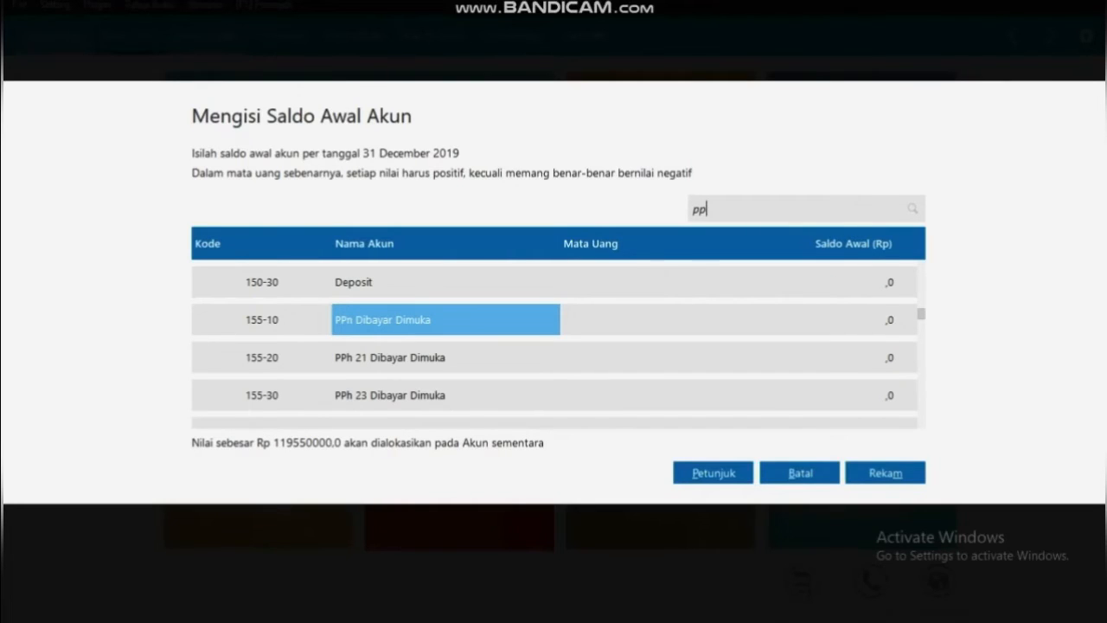
Enter 11,500,000 for PPn Dibayar Dimuka and 2,600,000 for PPh 23 Dibayar Dimuka
{"action": "key", "text": "Tab"}
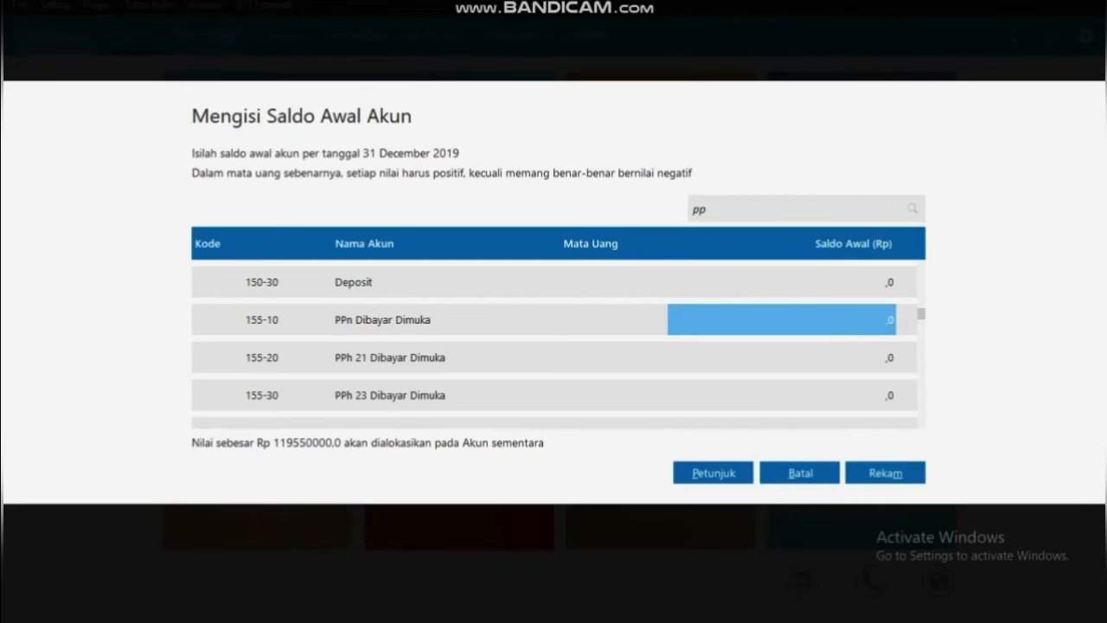
{"action": "type", "text": "1"}
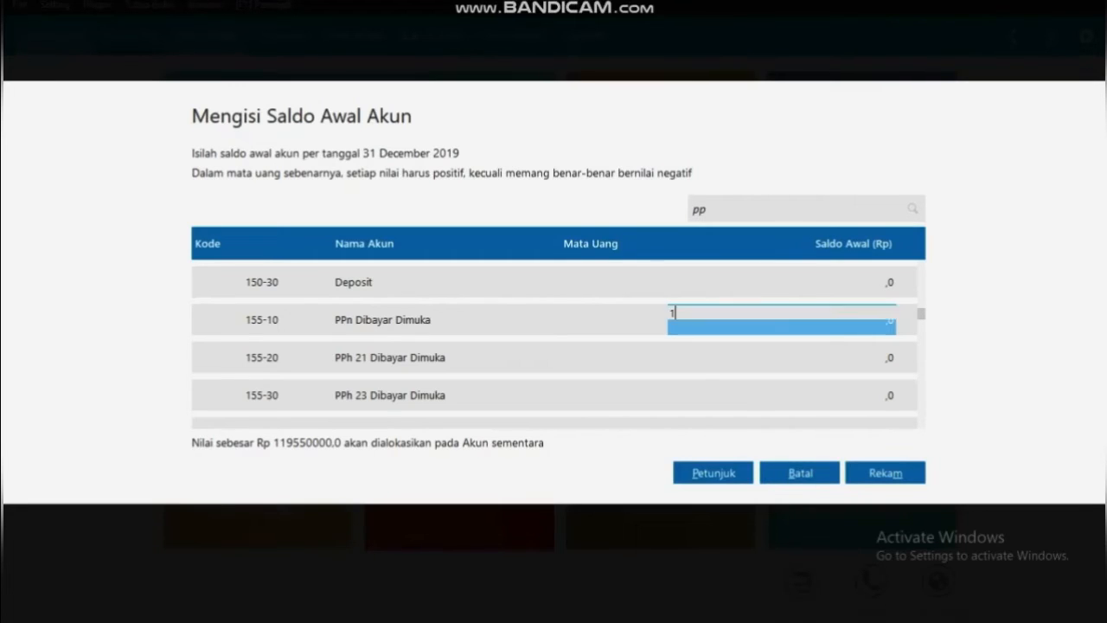
{"action": "type", "text": "150"}
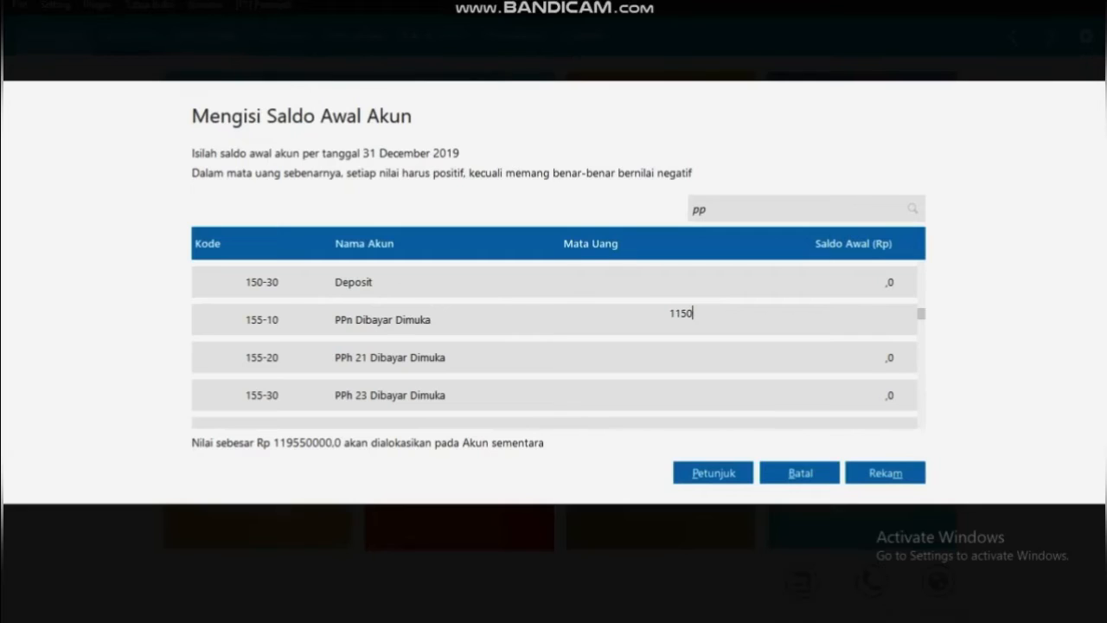
{"action": "type", "text": "0000"}
{"action": "left_click", "coordinate": [781, 395]}
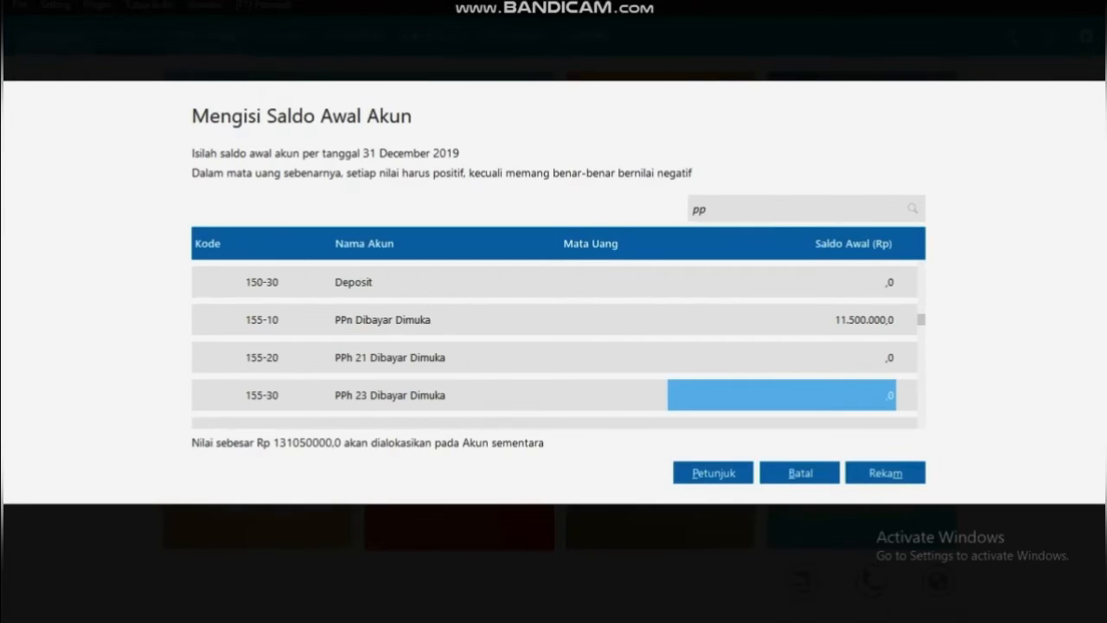
{"action": "type", "text": "2600"}
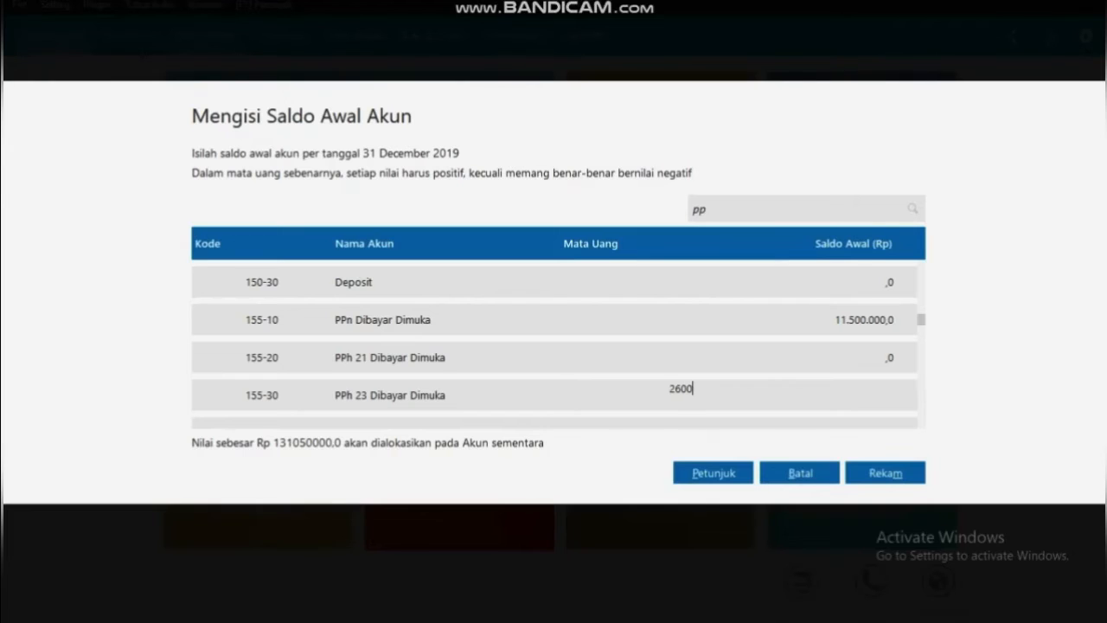
{"action": "type", "text": "000"}
{"action": "key", "text": "Return"}
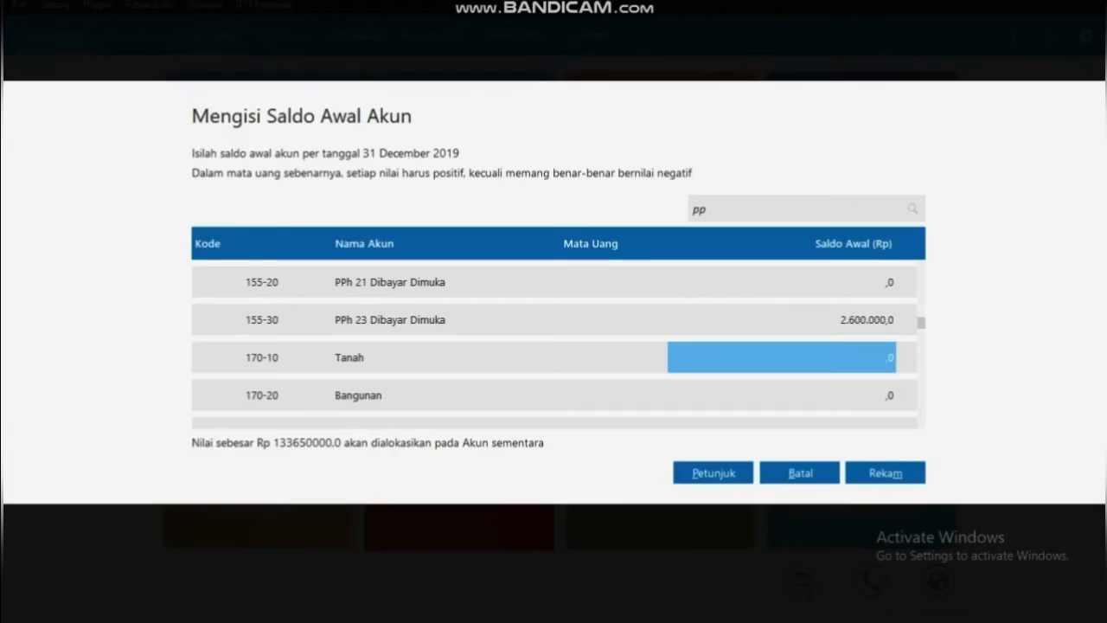
Change the account search from 'pp' to 'perala' to find Peralatan
{"action": "left_click", "coordinate": [700, 209]}
{"action": "left_click", "coordinate": [707, 209]}
{"action": "key", "text": "BackSpace"}
{"action": "type", "text": "erala"}
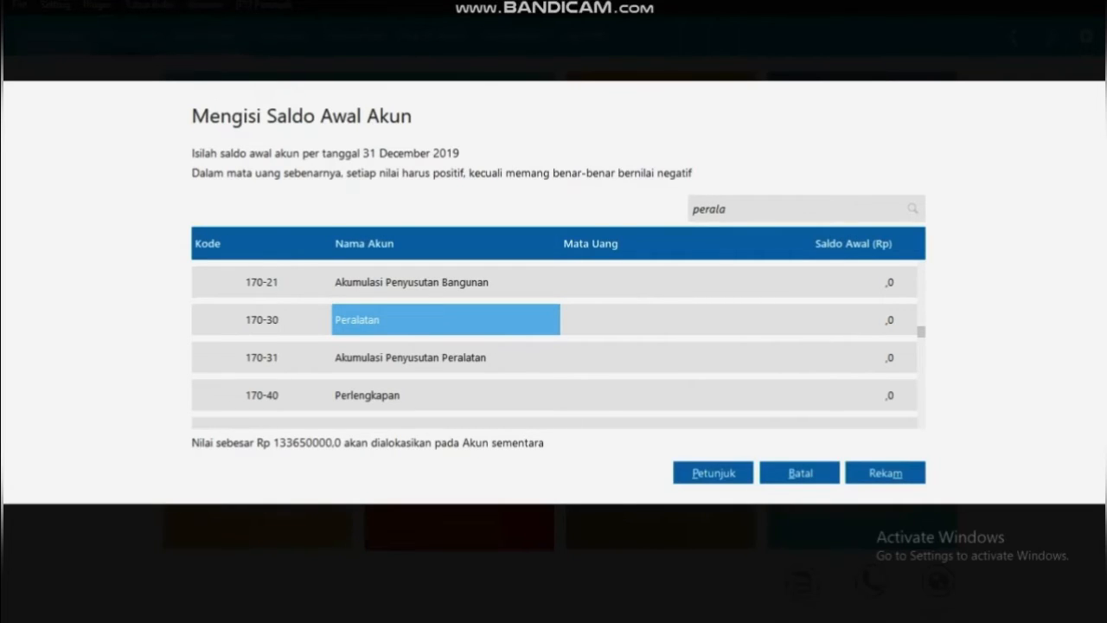
Enter 9,175,000 for Peralatan and -1,507,813 for its accumulated depreciation, then search 'ken'
{"action": "left_click", "coordinate": [805, 320]}
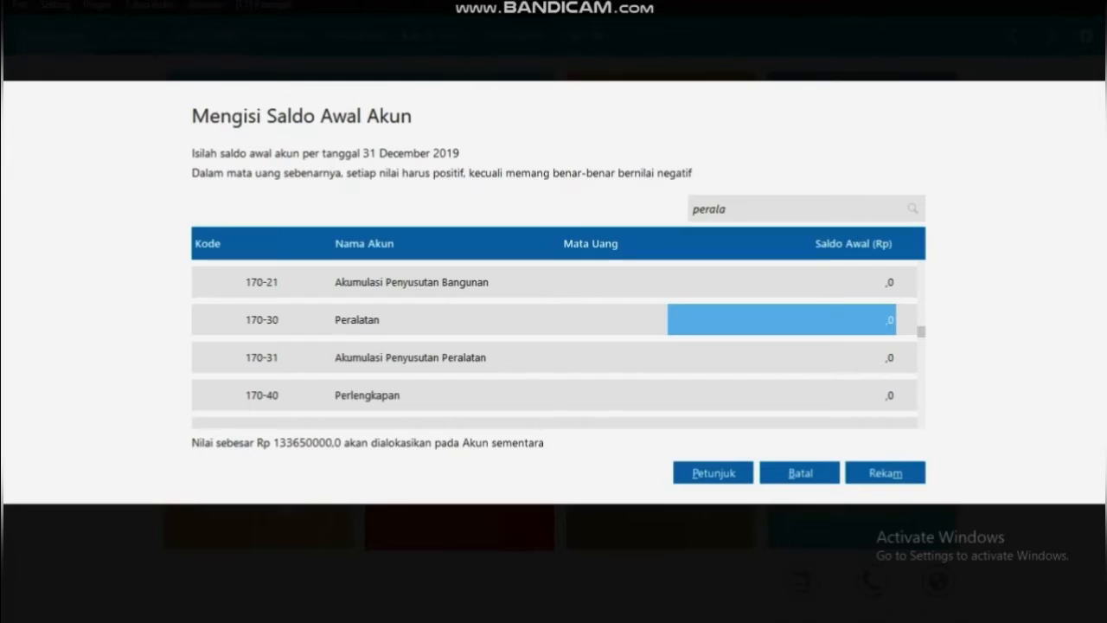
{"action": "type", "text": "91"}
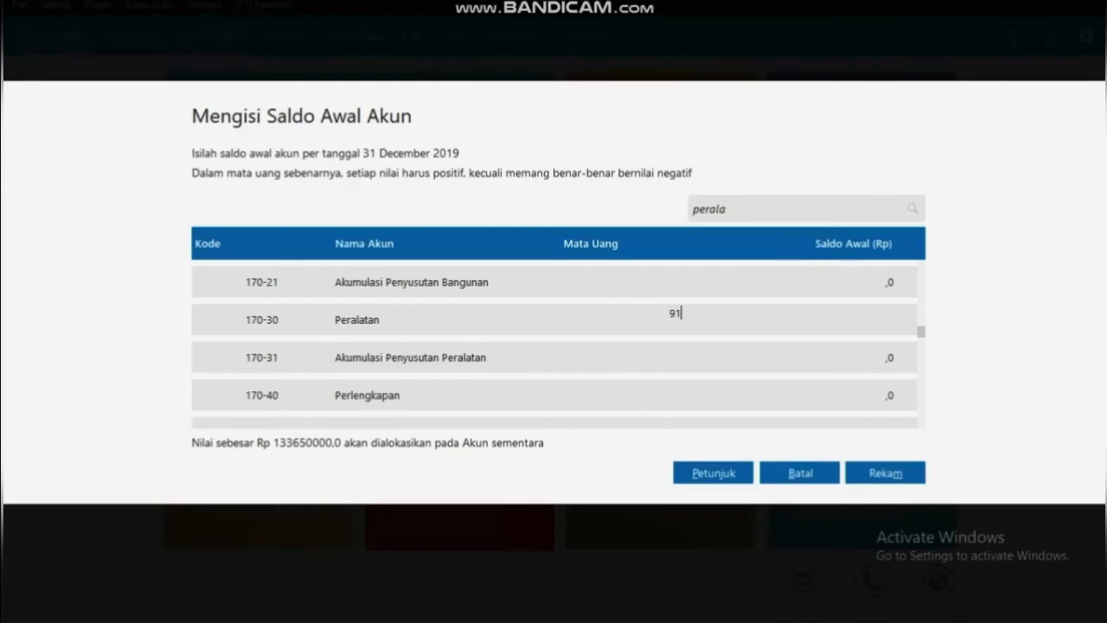
{"action": "type", "text": "75000"}
{"action": "key", "text": "Return"}
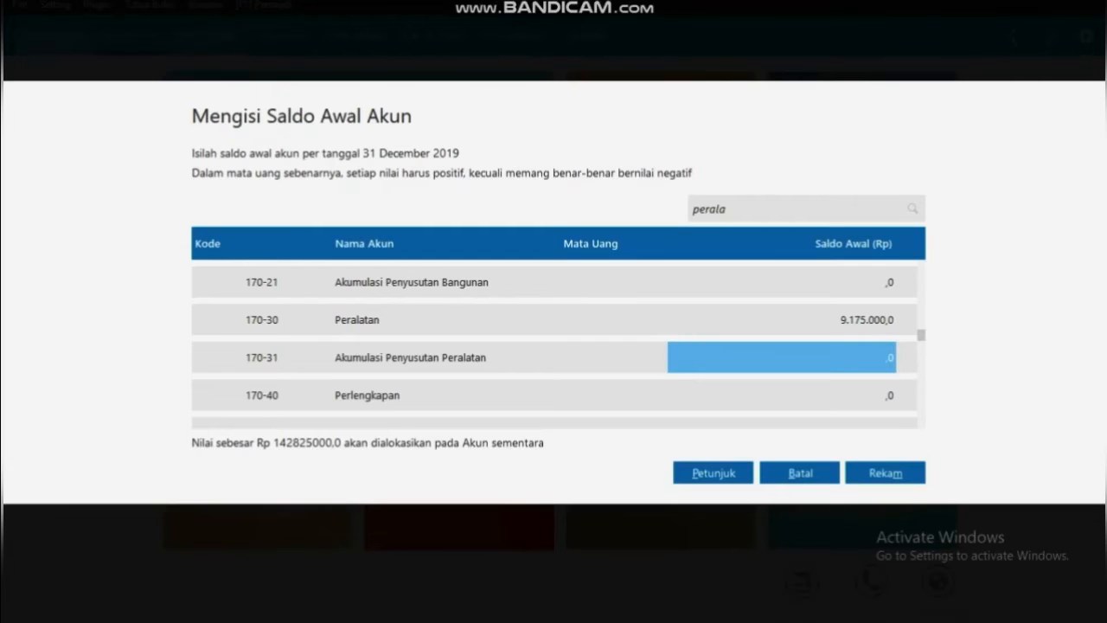
{"action": "key", "text": "BackSpace"}
{"action": "type", "text": "-1"}
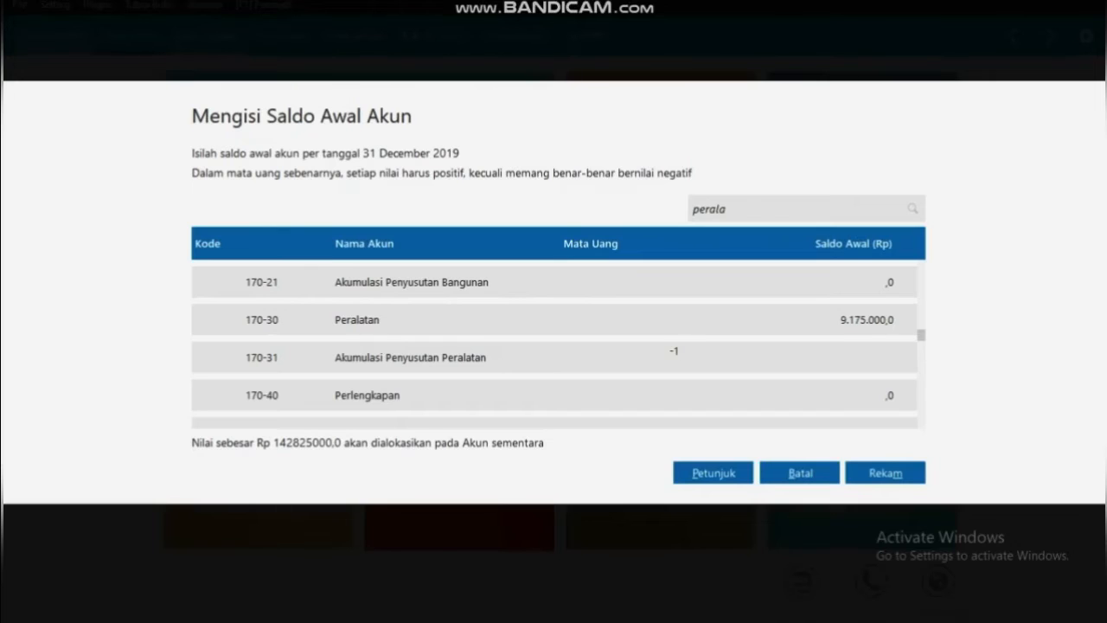
{"action": "type", "text": "507813"}
{"action": "key", "text": "Return"}
{"action": "key", "text": "BackSpace"}
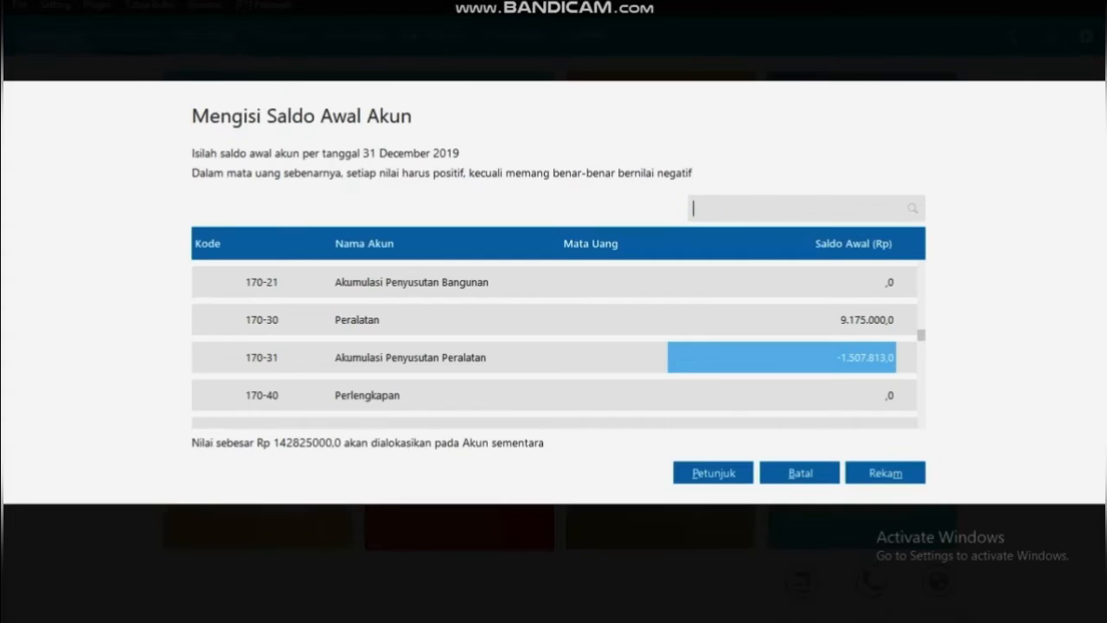
{"action": "type", "text": "ken"}
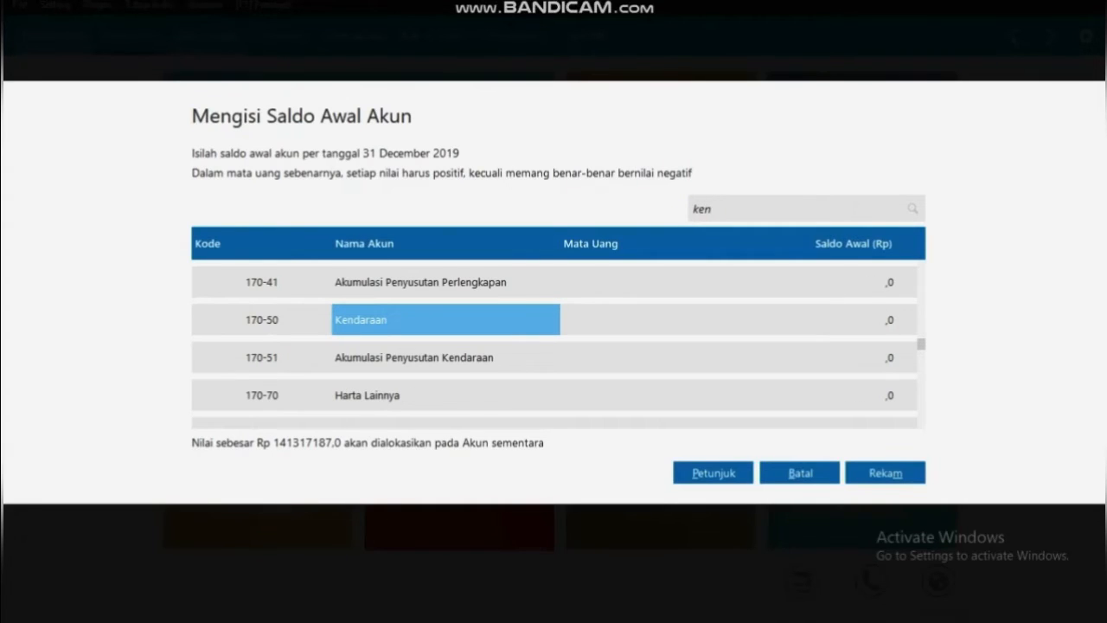
Enter 109,500,000 for Kendaraan and -4,964,583 for its accumulated depreciation, then search 'hut'
{"action": "left_click", "coordinate": [781, 320]}
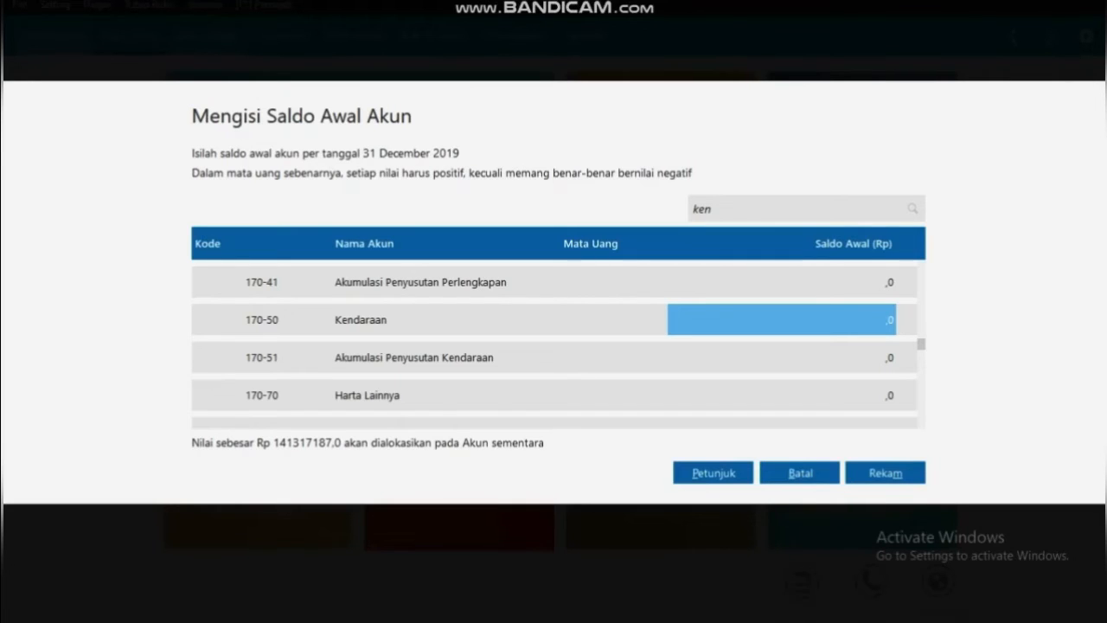
{"action": "type", "text": "1"}
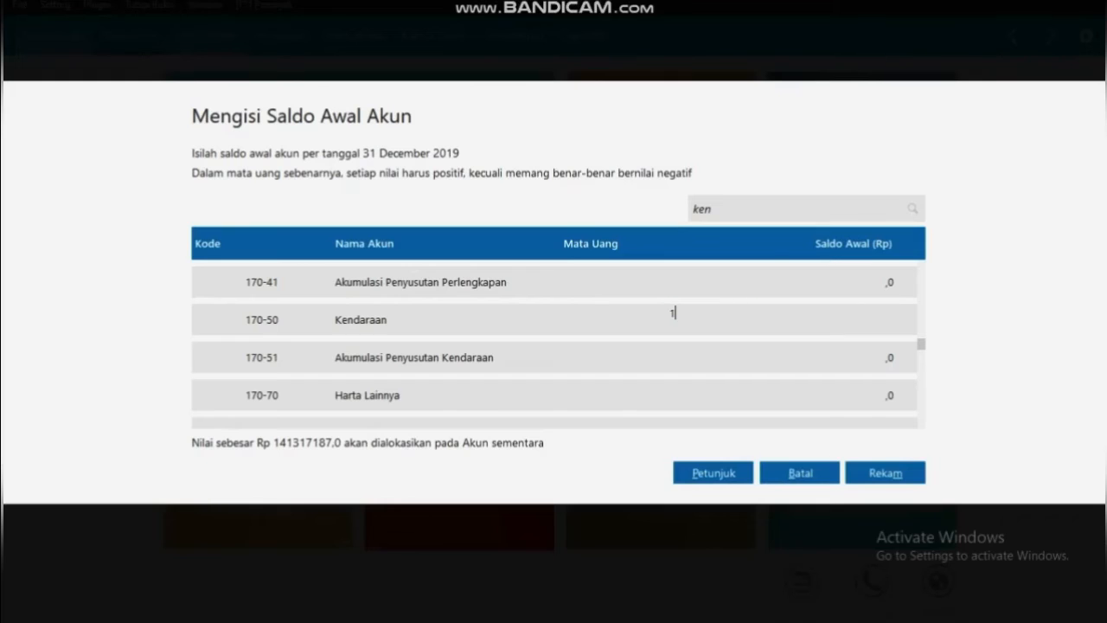
{"action": "type", "text": "09500000"}
{"action": "key", "text": "Return"}
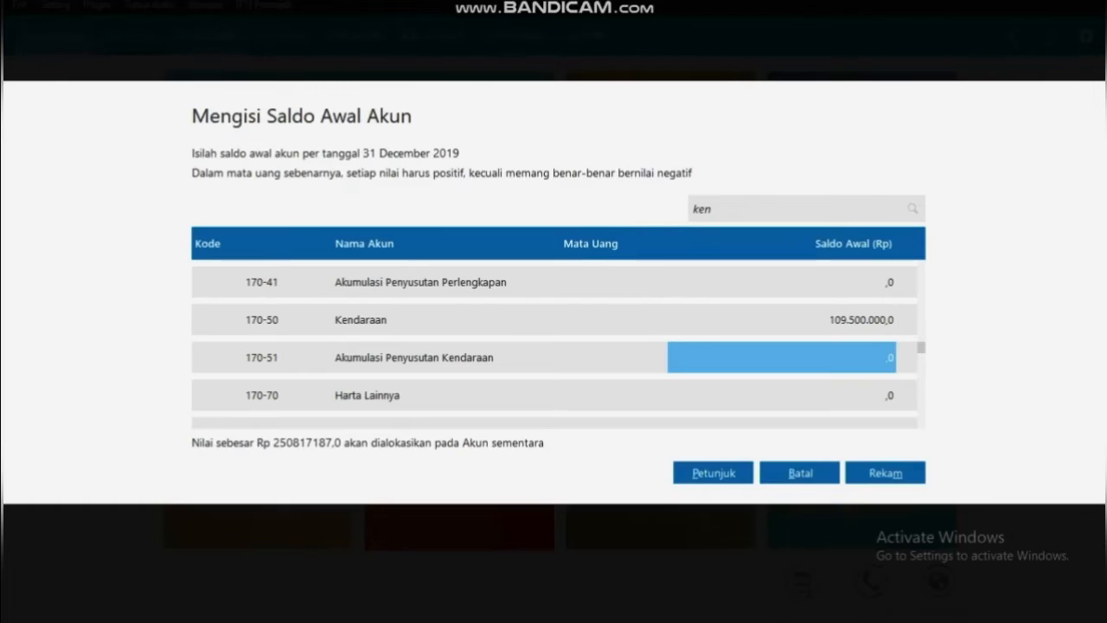
{"action": "type", "text": "-"}
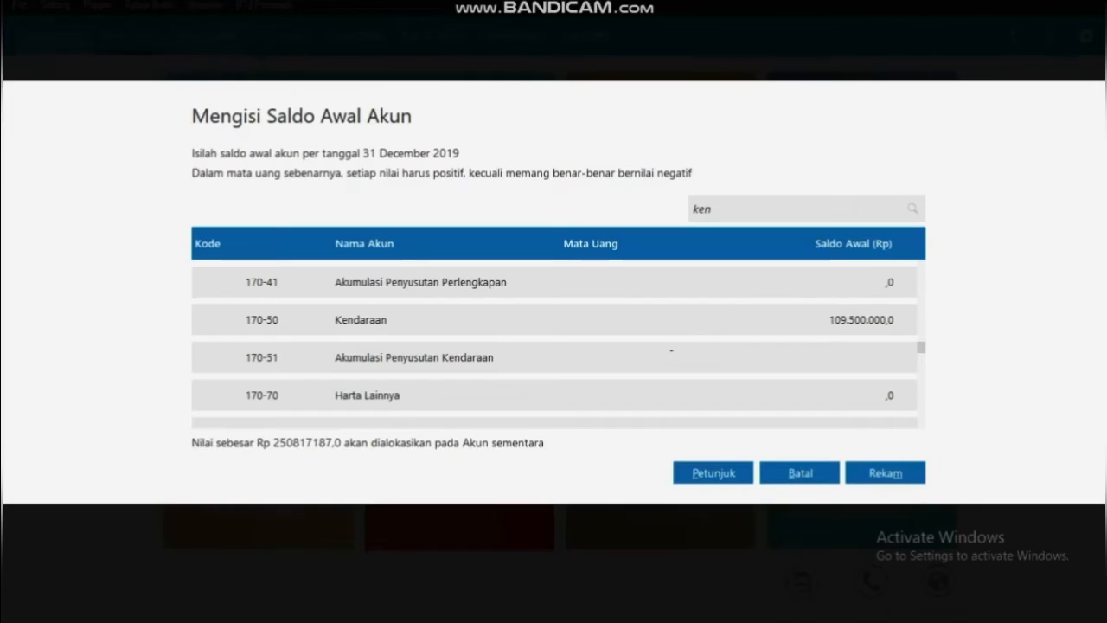
{"action": "type", "text": "4964"}
{"action": "type", "text": "583"}
{"action": "key", "text": "Return"}
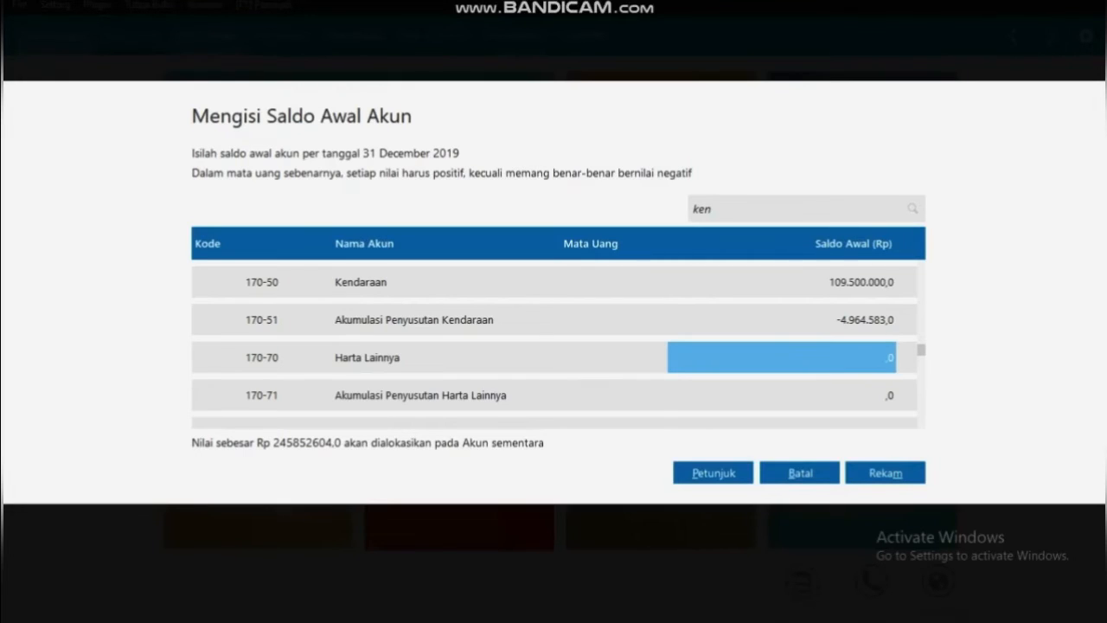
{"action": "double_click", "coordinate": [702, 209]}
{"action": "key", "text": "BackSpace"}
{"action": "type", "text": "hut"}
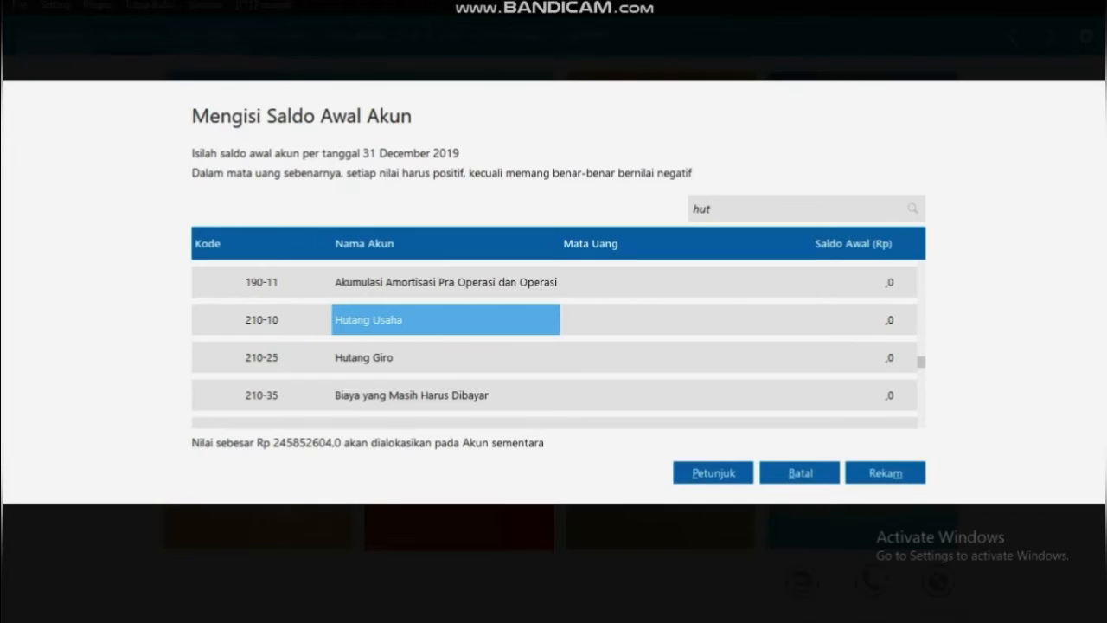
Enter 22,700,000 for Hutang Usaha and narrow the search to 'hutang ko'
{"action": "left_click", "coordinate": [782, 319]}
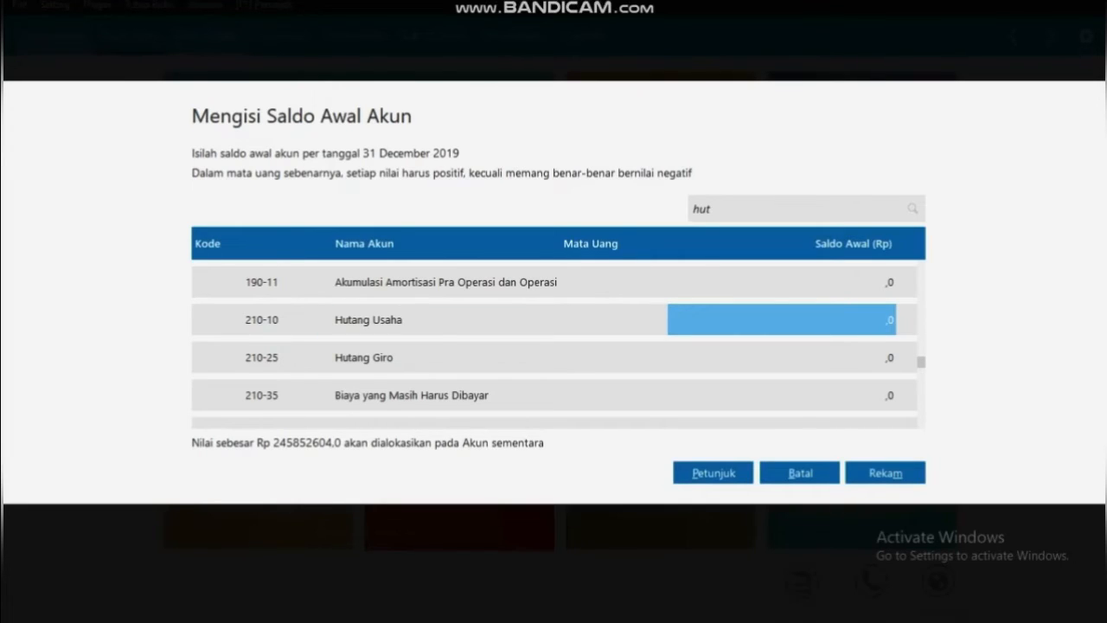
{"action": "type", "text": "227"}
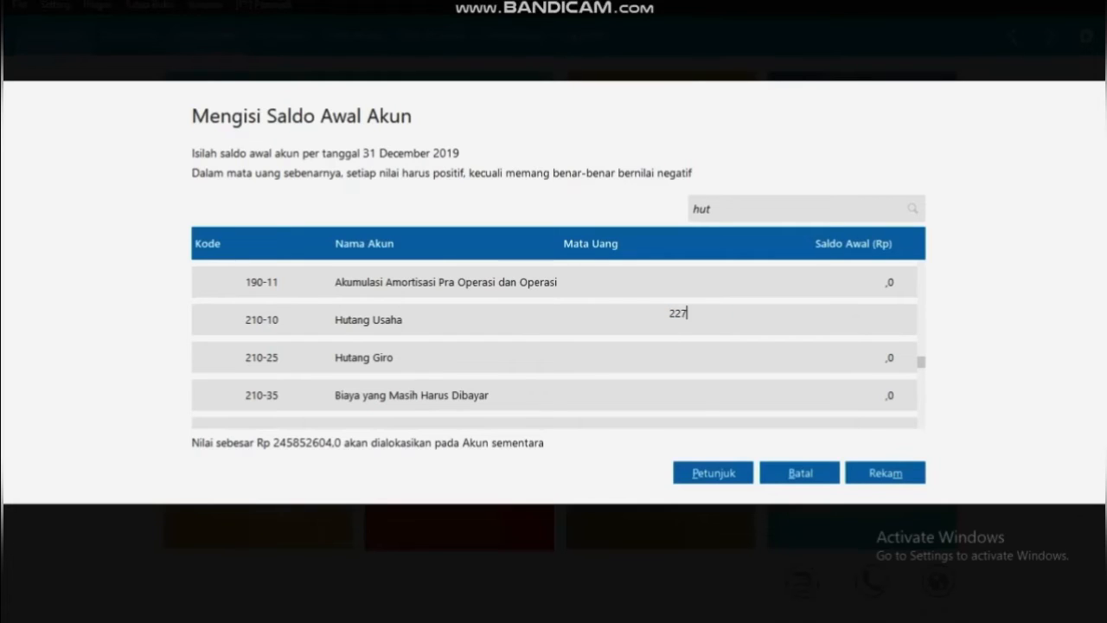
{"action": "type", "text": "00000"}
{"action": "key", "text": "Tab"}
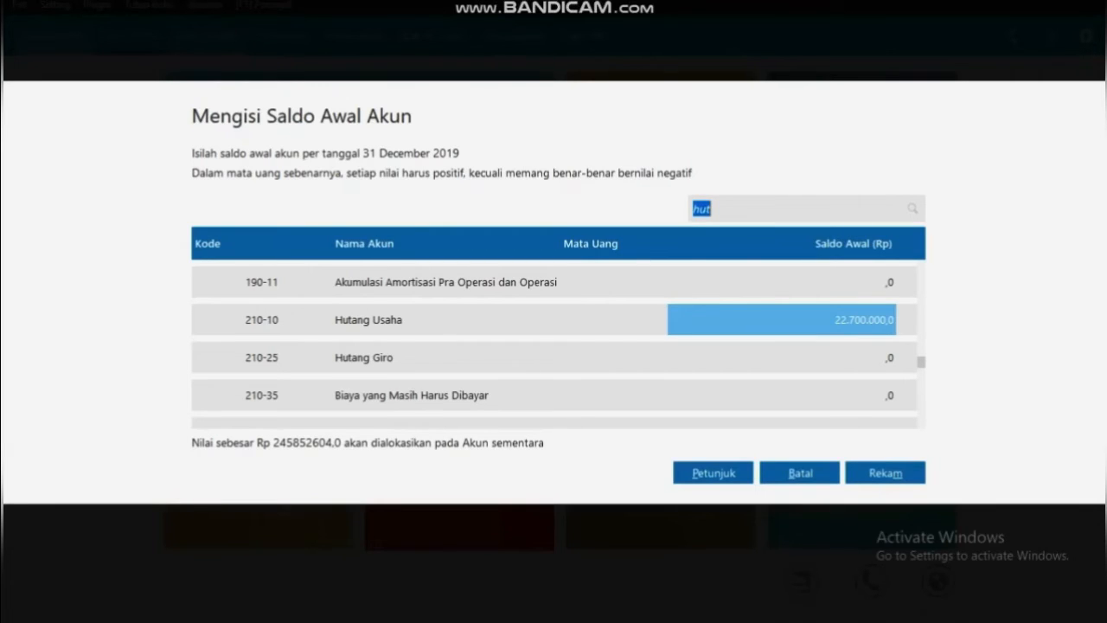
{"action": "left_click", "coordinate": [736, 208]}
{"action": "type", "text": "ang"}
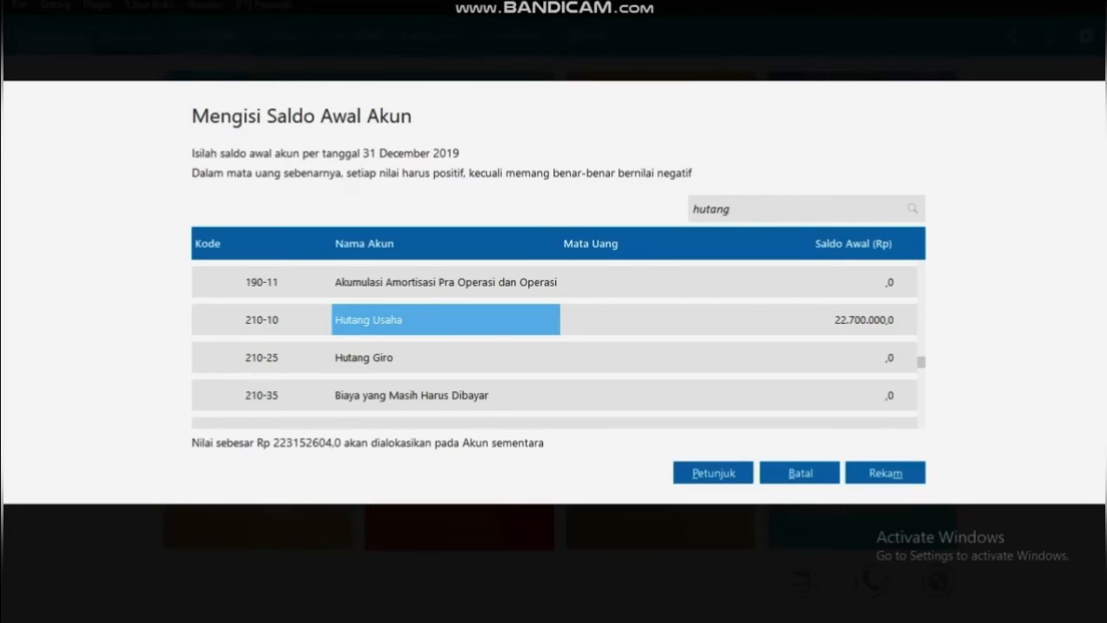
{"action": "type", "text": " ko"}
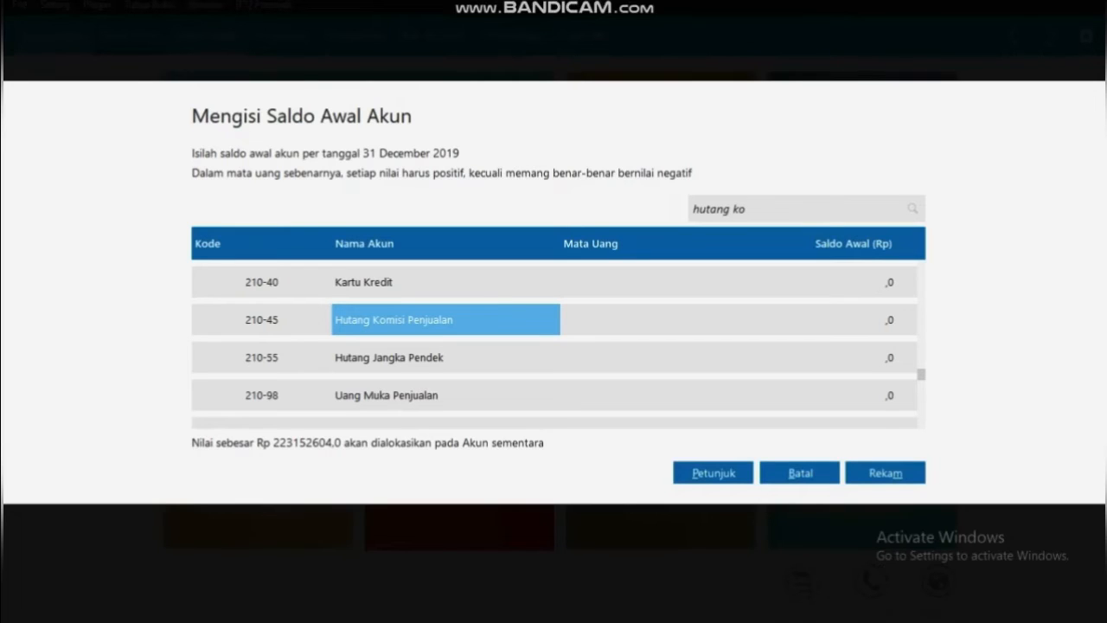
Enter 9,300,000 for Hutang Komisi Penjualan, then change the search to 'hutang pp'
{"action": "left_click", "coordinate": [805, 320]}
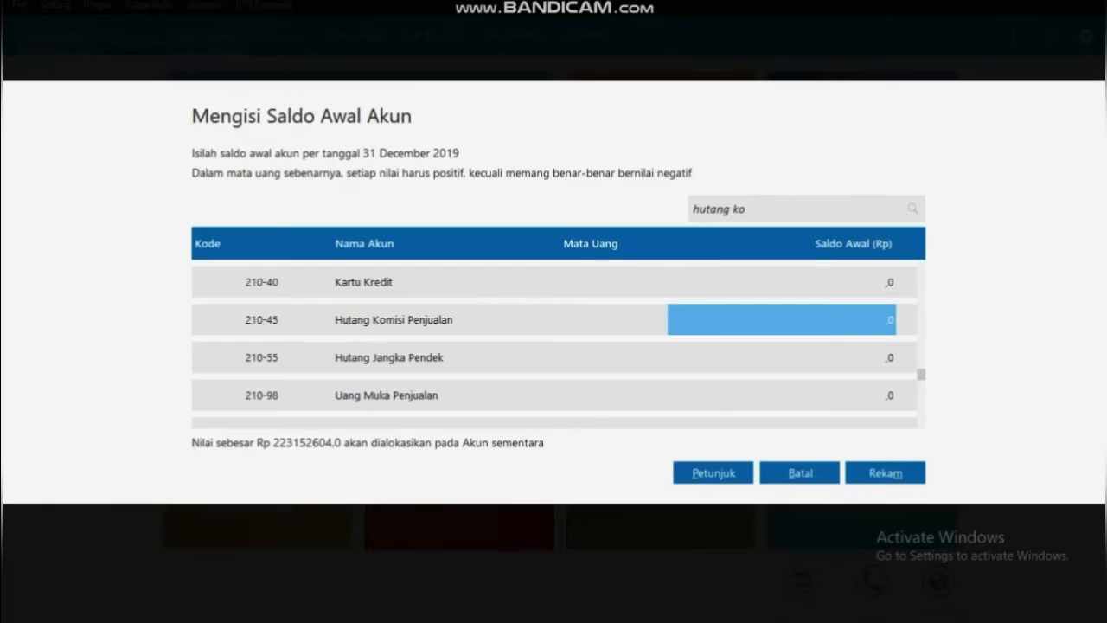
{"action": "type", "text": "9"}
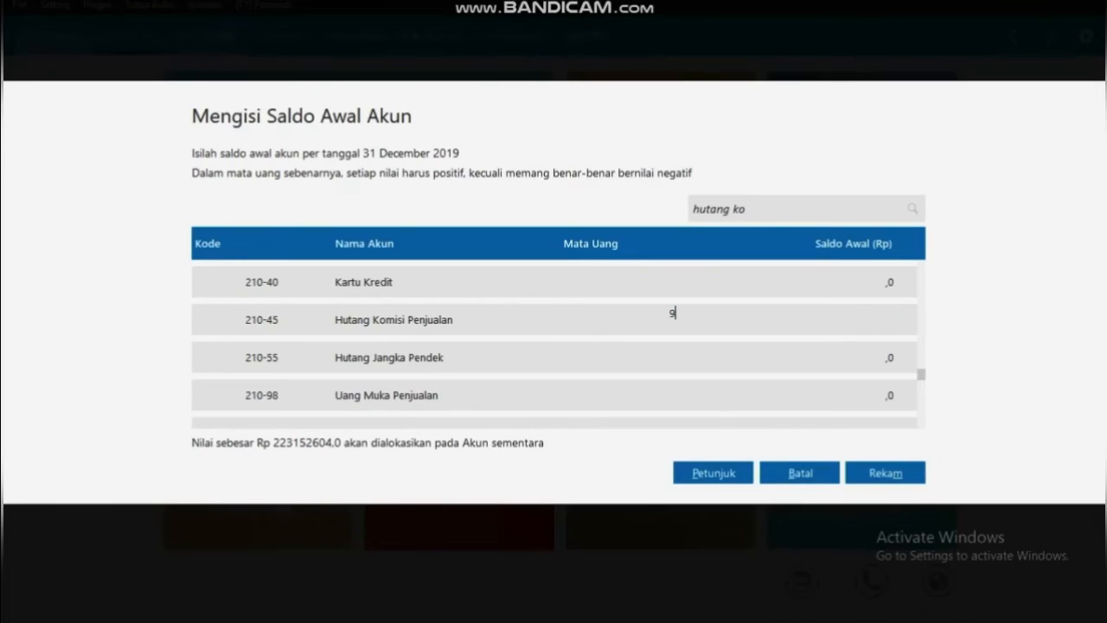
{"action": "type", "text": "300"}
{"action": "type", "text": "000"}
{"action": "double_click", "coordinate": [739, 208]}
{"action": "left_click", "coordinate": [747, 208]}
{"action": "key", "text": "BackSpace"}
{"action": "key", "text": "BackSpace"}
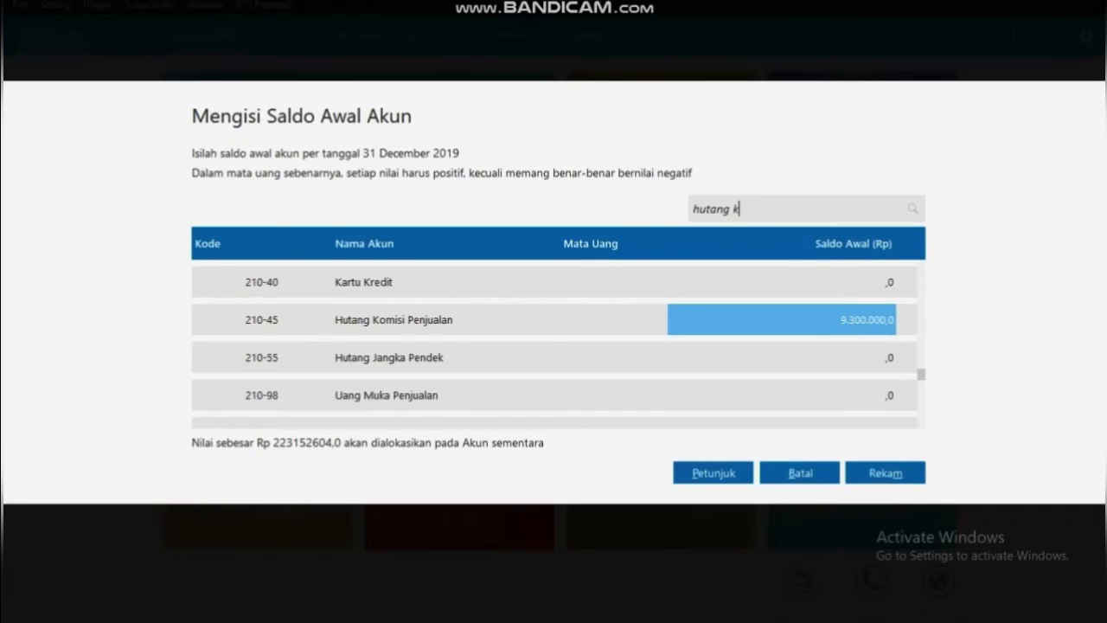
{"action": "type", "text": "pp"}
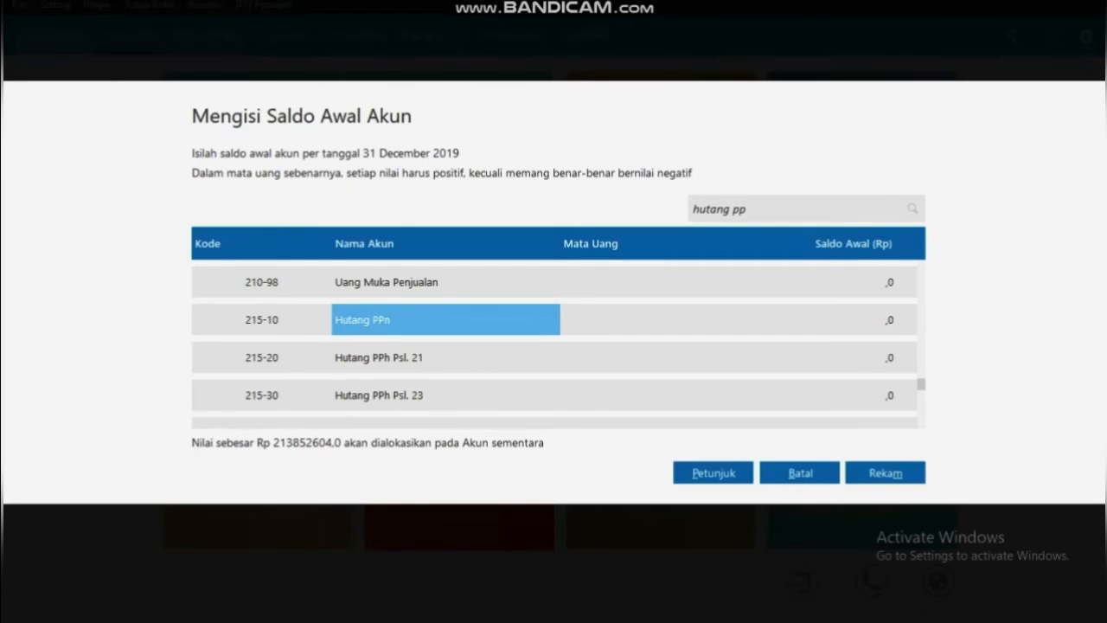
Enter 7,800,000 for Hutang PPn and change the search to 'hutang ban'
{"action": "left_click", "coordinate": [781, 320]}
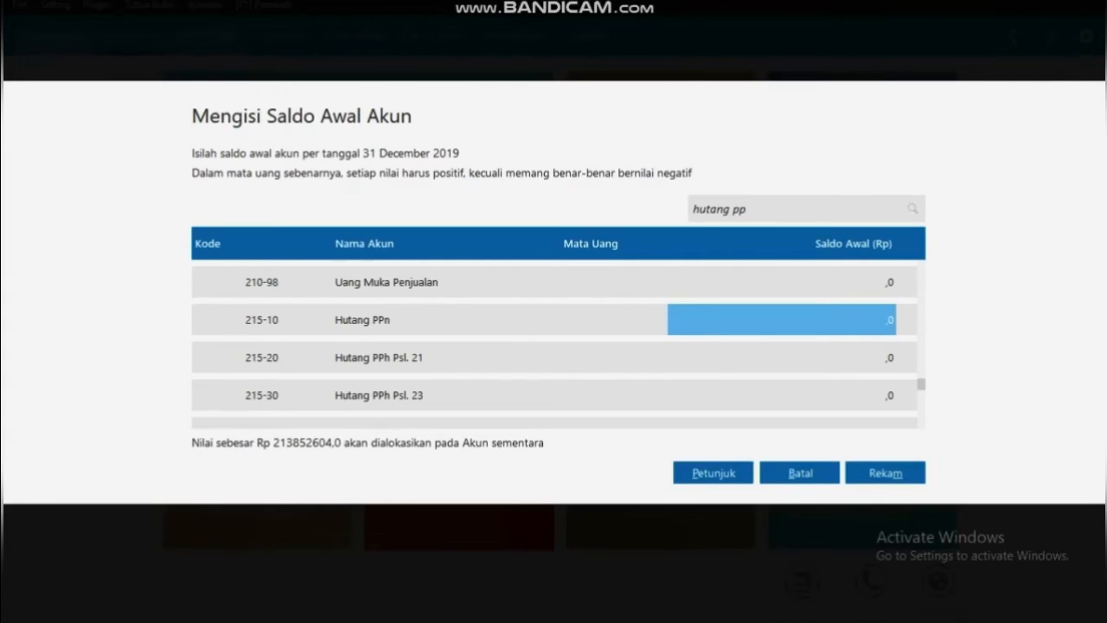
{"action": "type", "text": "7800"}
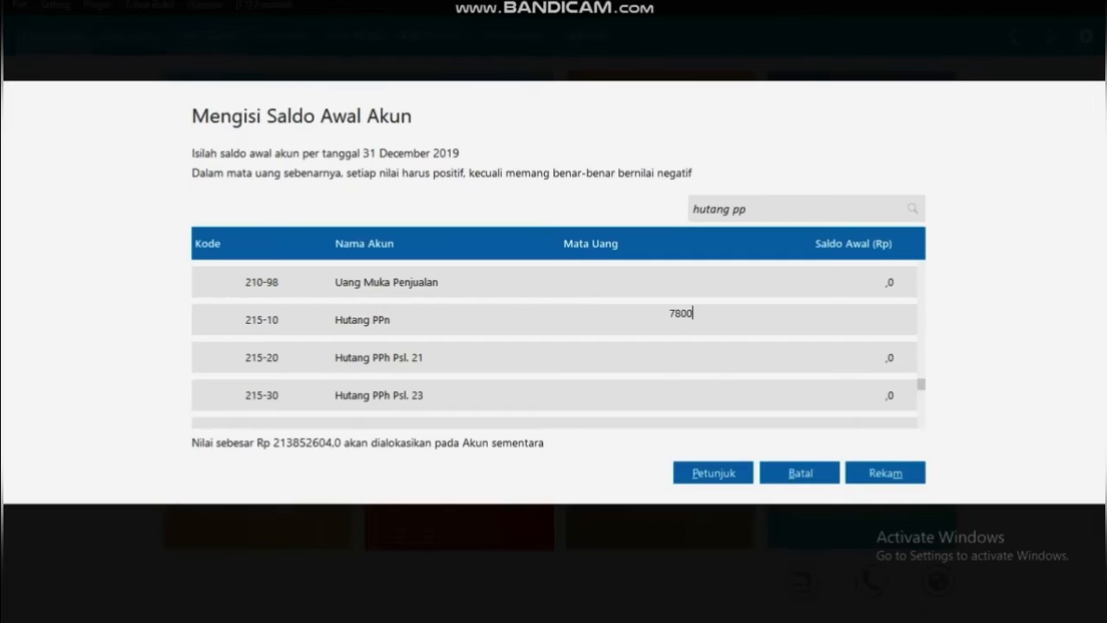
{"action": "type", "text": "000"}
{"action": "double_click", "coordinate": [747, 209]}
{"action": "left_click", "coordinate": [747, 208]}
{"action": "key", "text": "BackSpace"}
{"action": "key", "text": "BackSpace"}
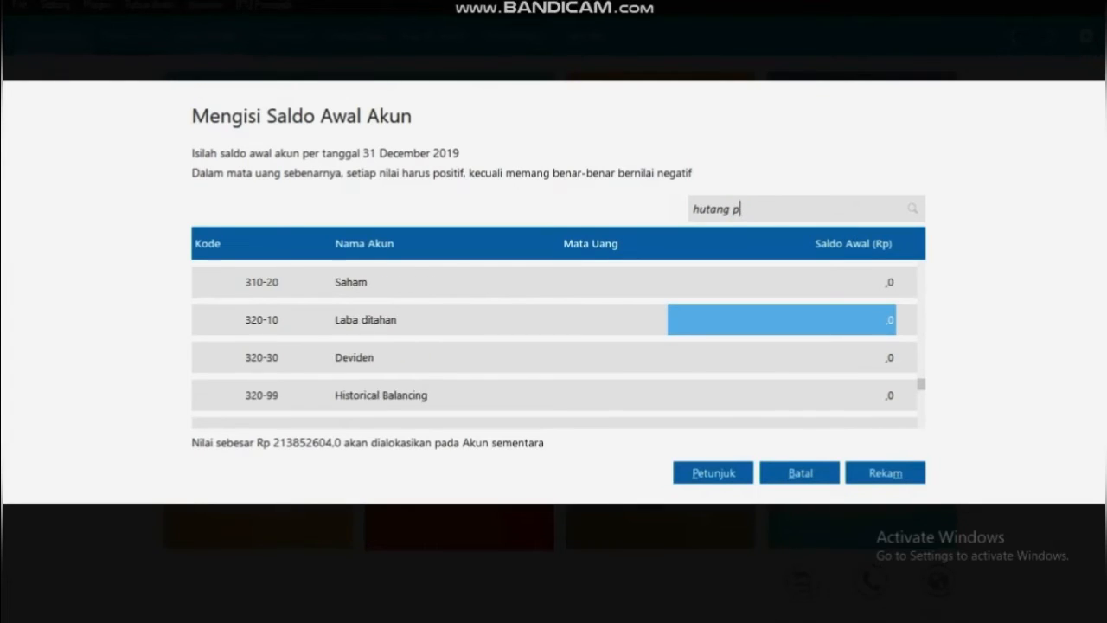
{"action": "type", "text": "ban"}
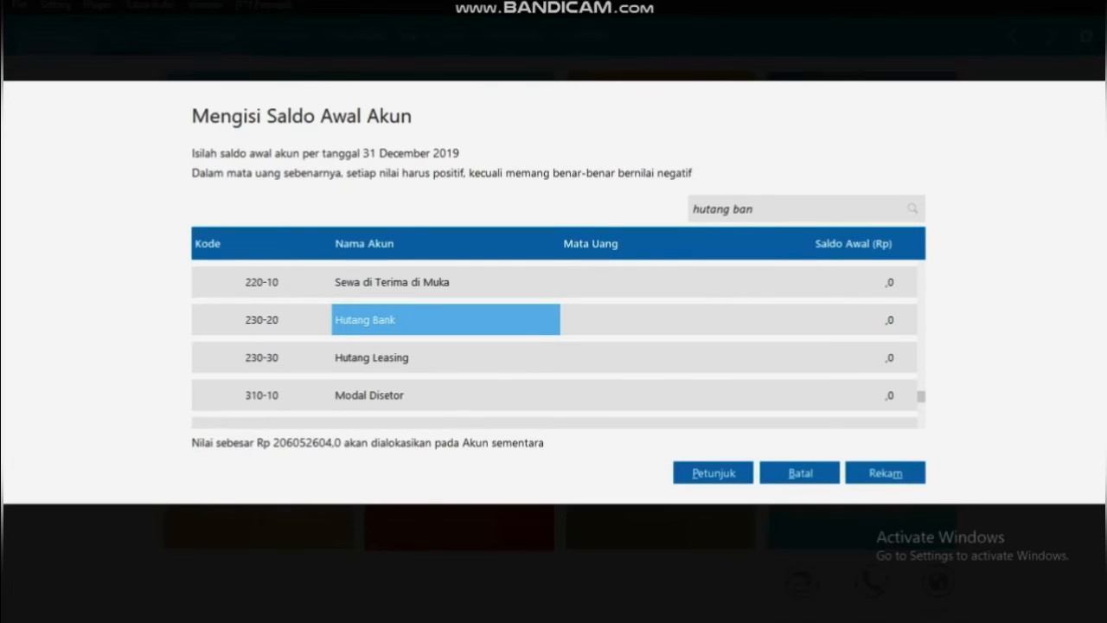
Enter a 24,800,000 opening balance for Hutang Bank
{"action": "left_click", "coordinate": [782, 320]}
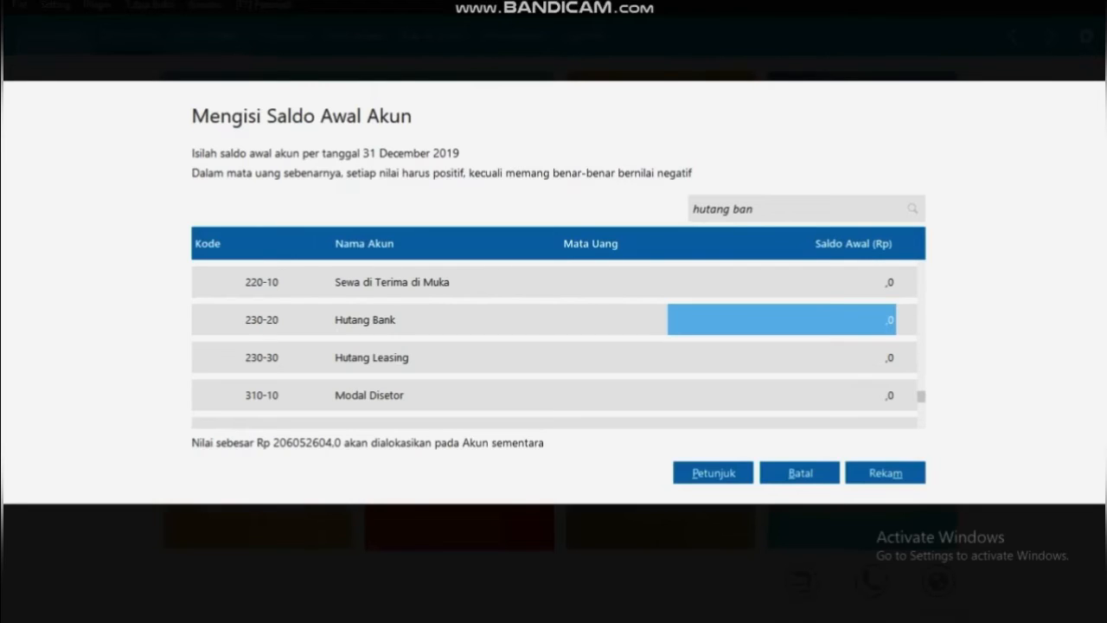
{"action": "type", "text": "24800"}
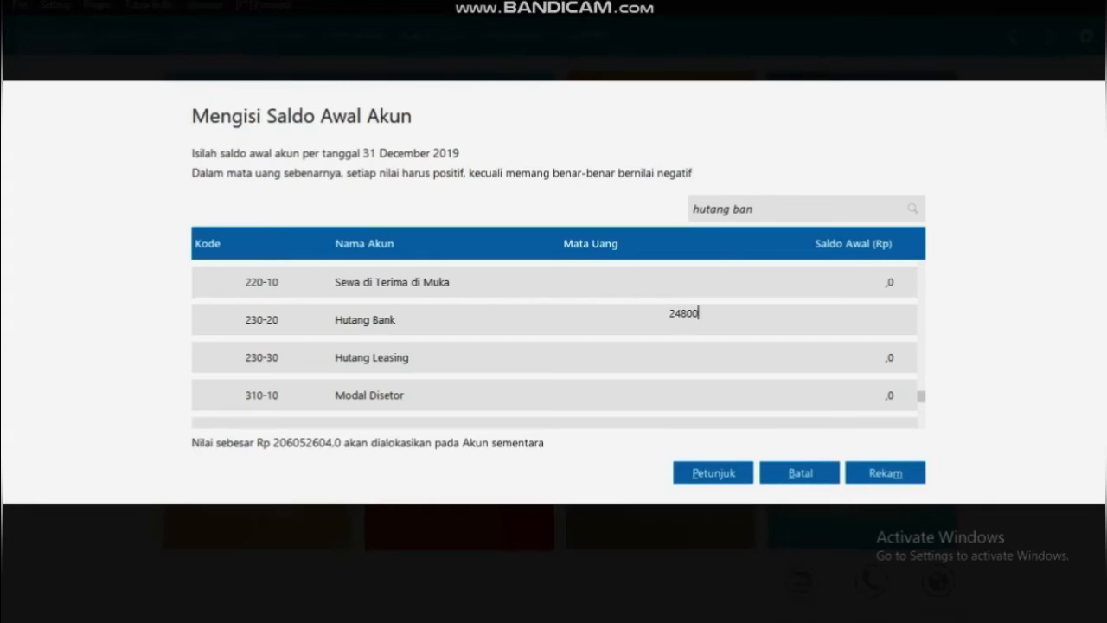
{"action": "type", "text": "000"}
{"action": "key", "text": "Return"}
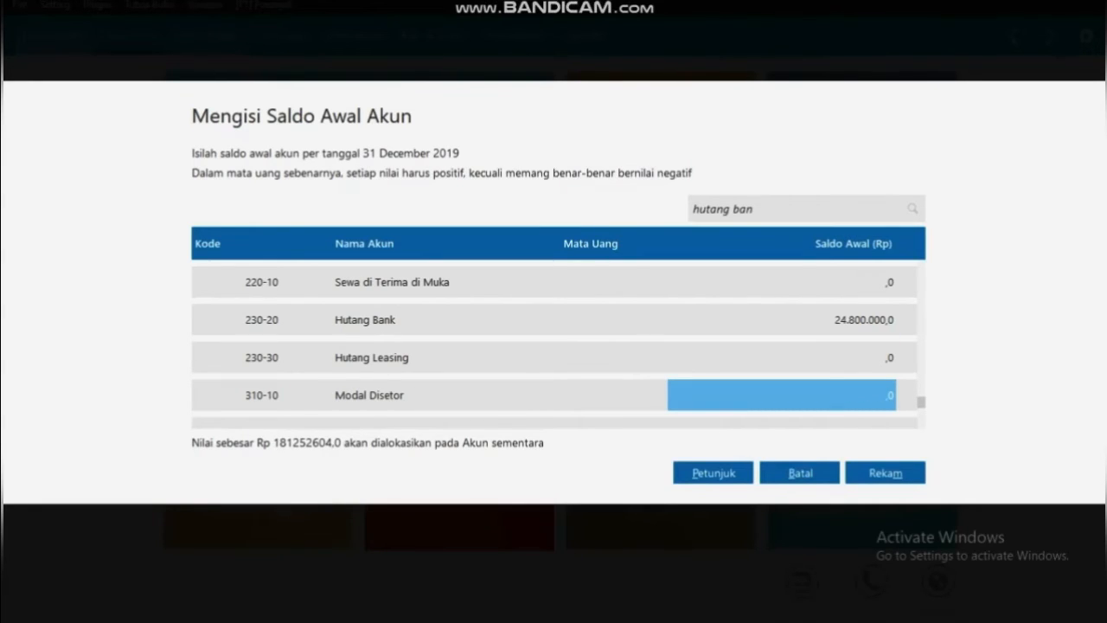
Enter 150,000,000 for Modal Disetor and 31,252,604 for Laba ditahan, then save with Rekam
{"action": "type", "text": "150"}
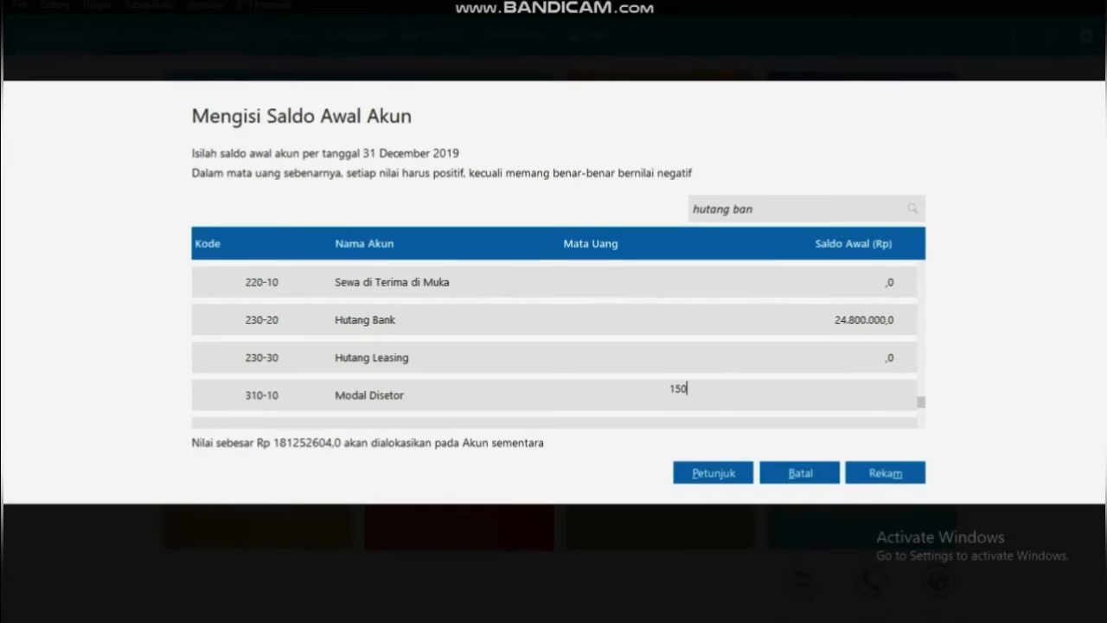
{"action": "type", "text": "000000"}
{"action": "key", "text": "Return"}
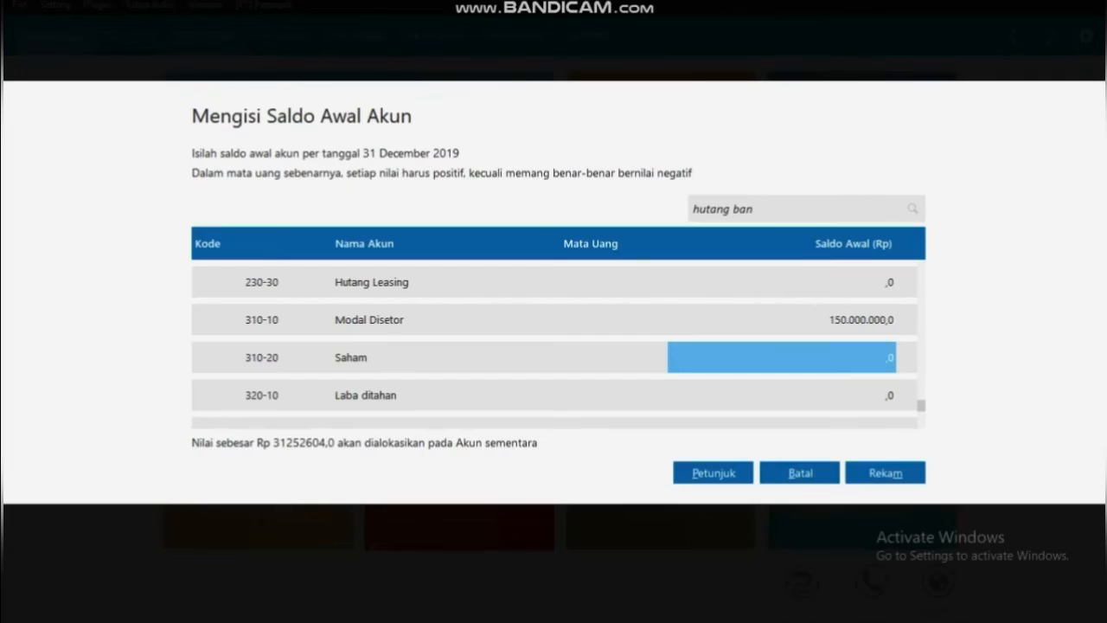
{"action": "key", "text": "Return"}
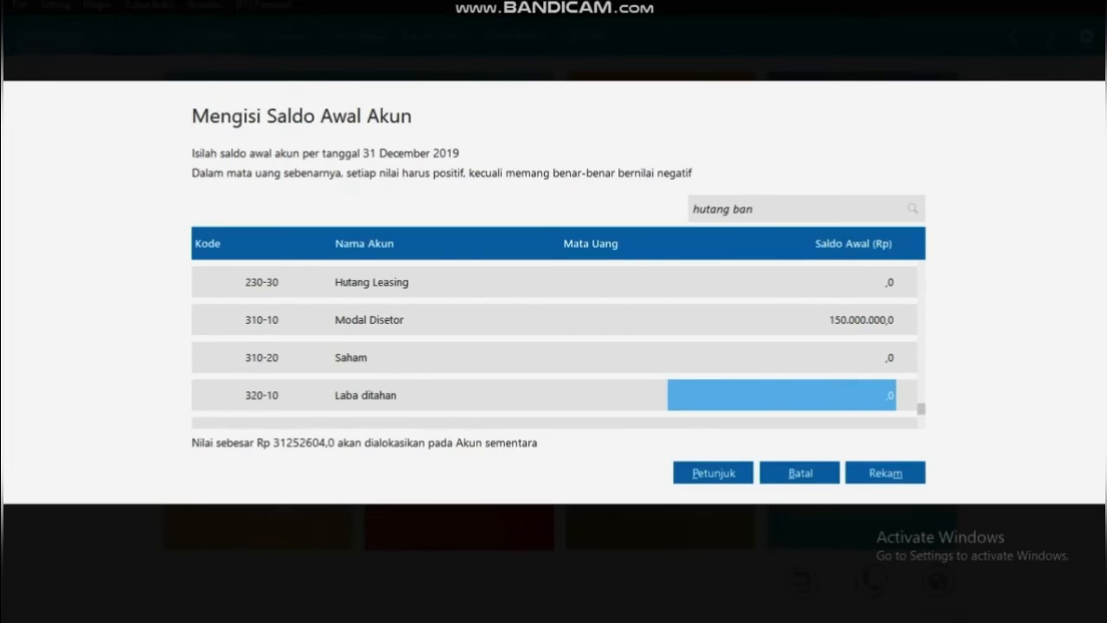
{"action": "type", "text": "31"}
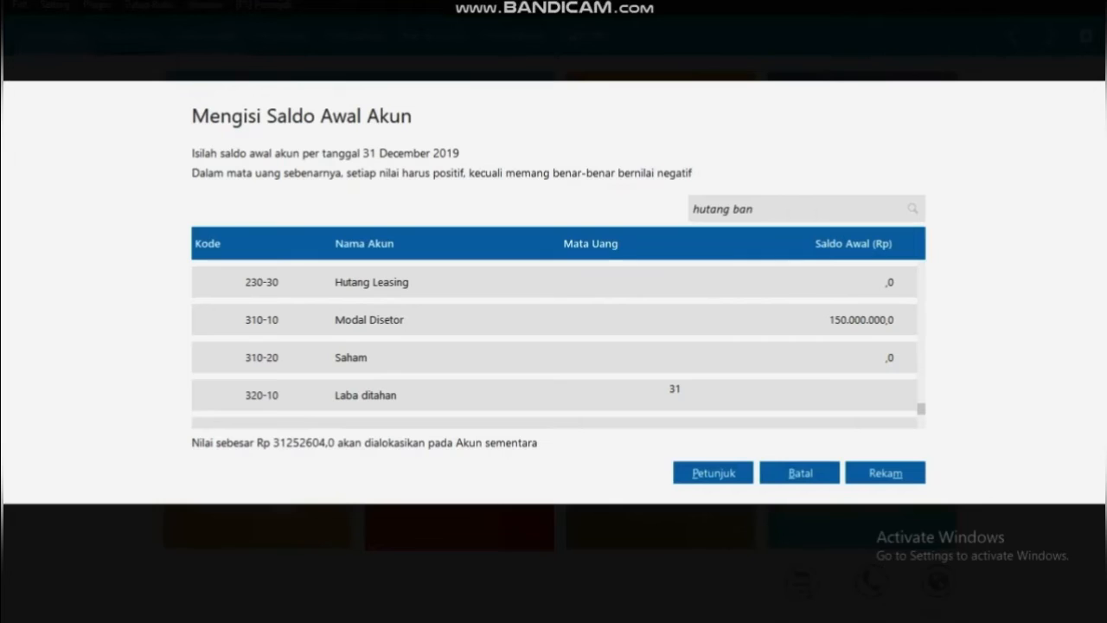
{"action": "type", "text": "252604"}
{"action": "key", "text": "Return"}
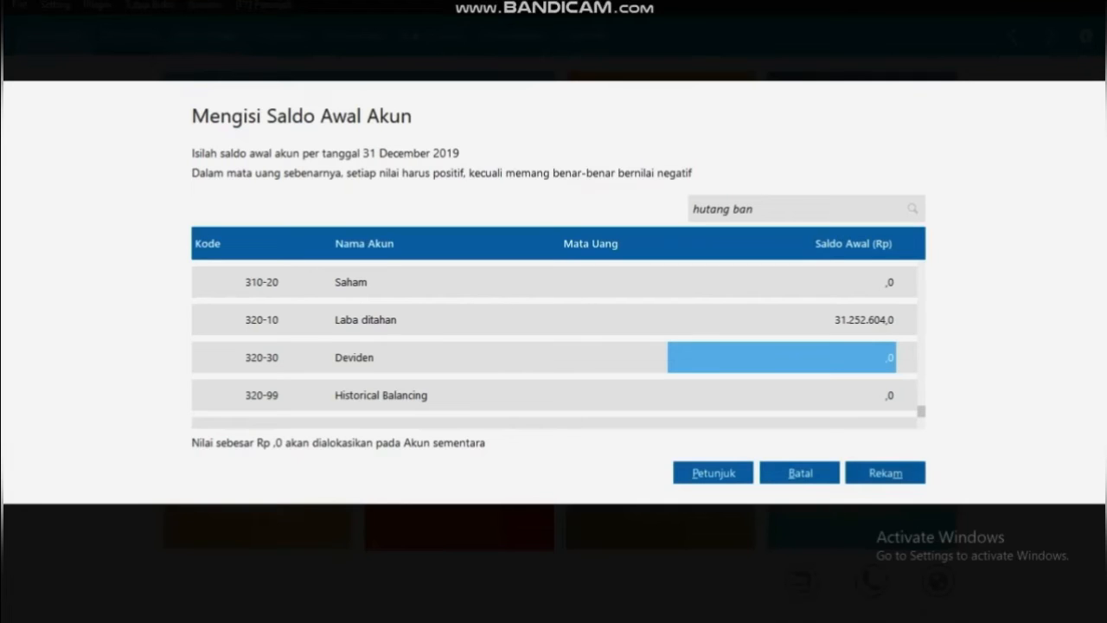
{"action": "left_click", "coordinate": [885, 473]}
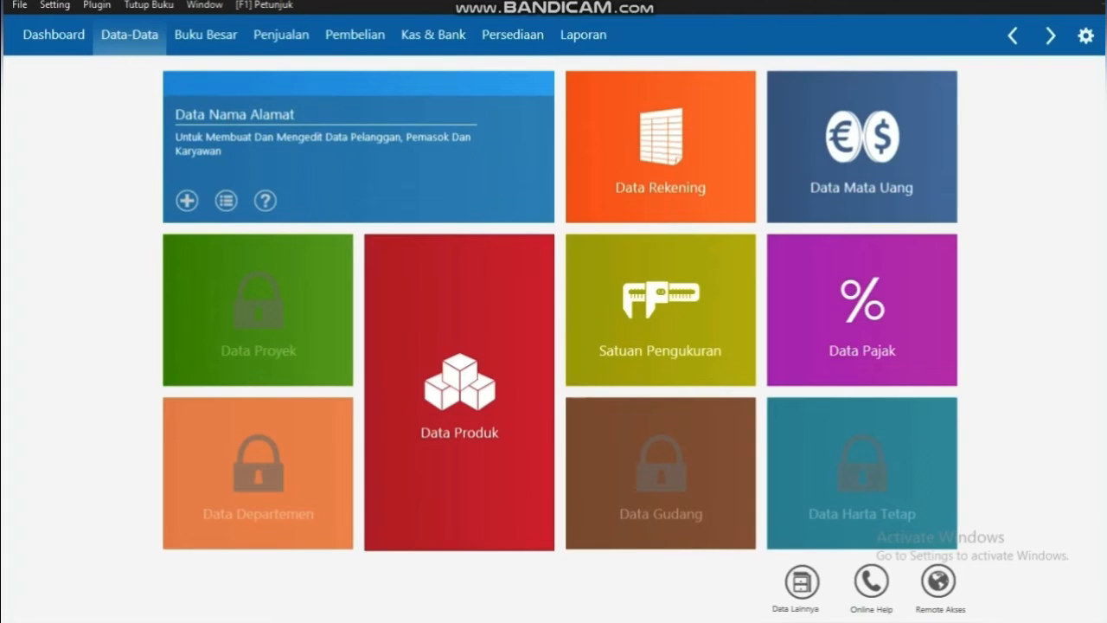
Start a new address-book entry with ID C-001 and company name PT. Sinar Abadi
{"action": "left_click", "coordinate": [227, 201]}
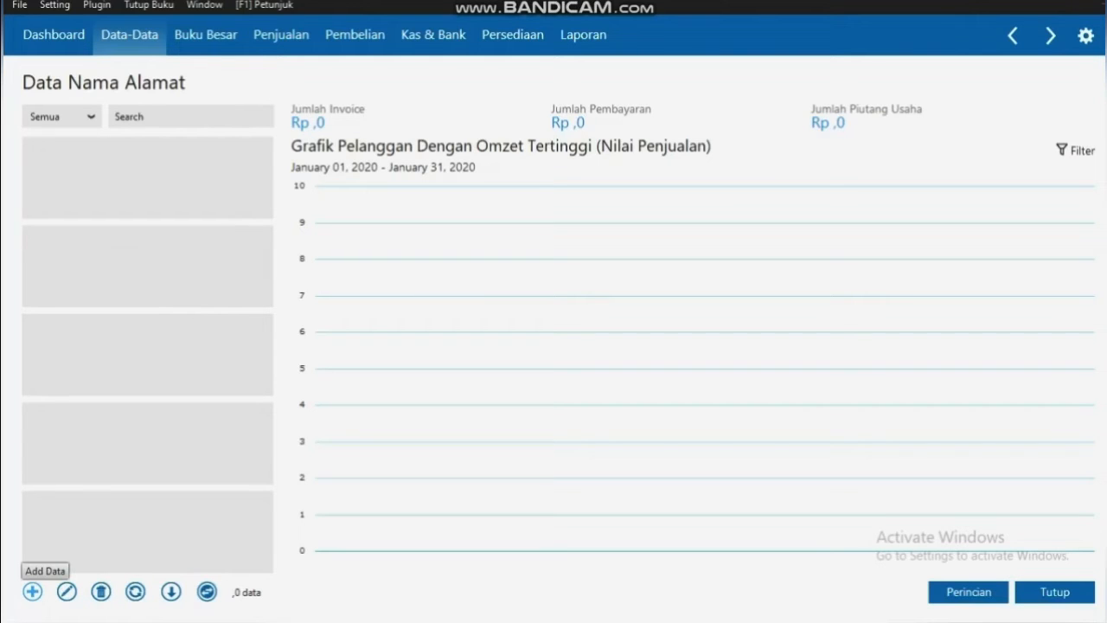
{"action": "left_click", "coordinate": [32, 592]}
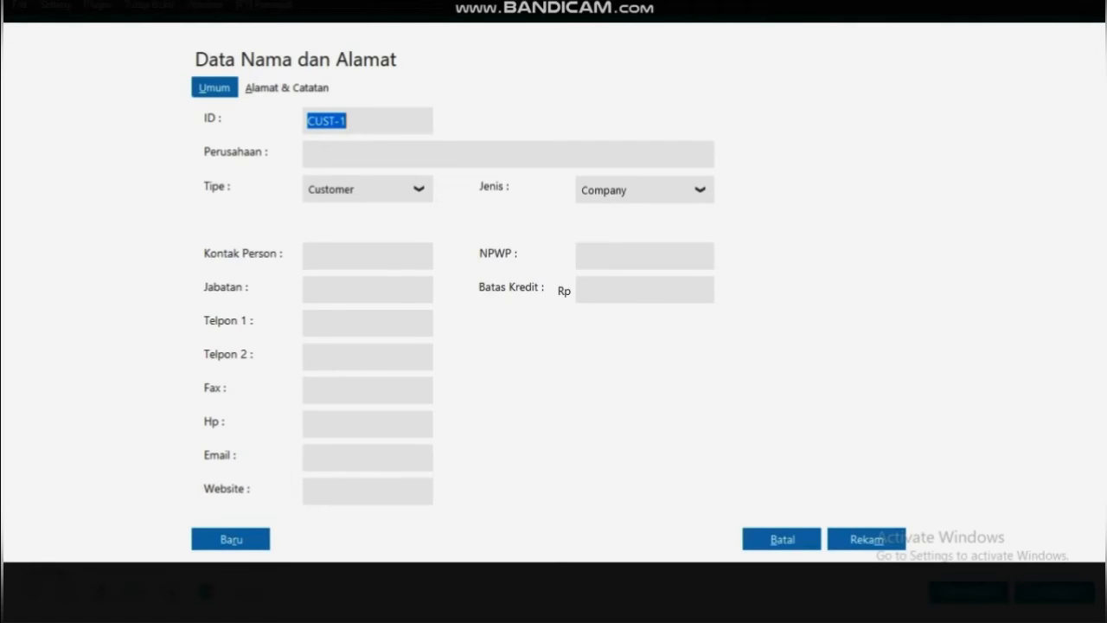
{"action": "key", "text": "BackSpace"}
{"action": "type", "text": "C"}
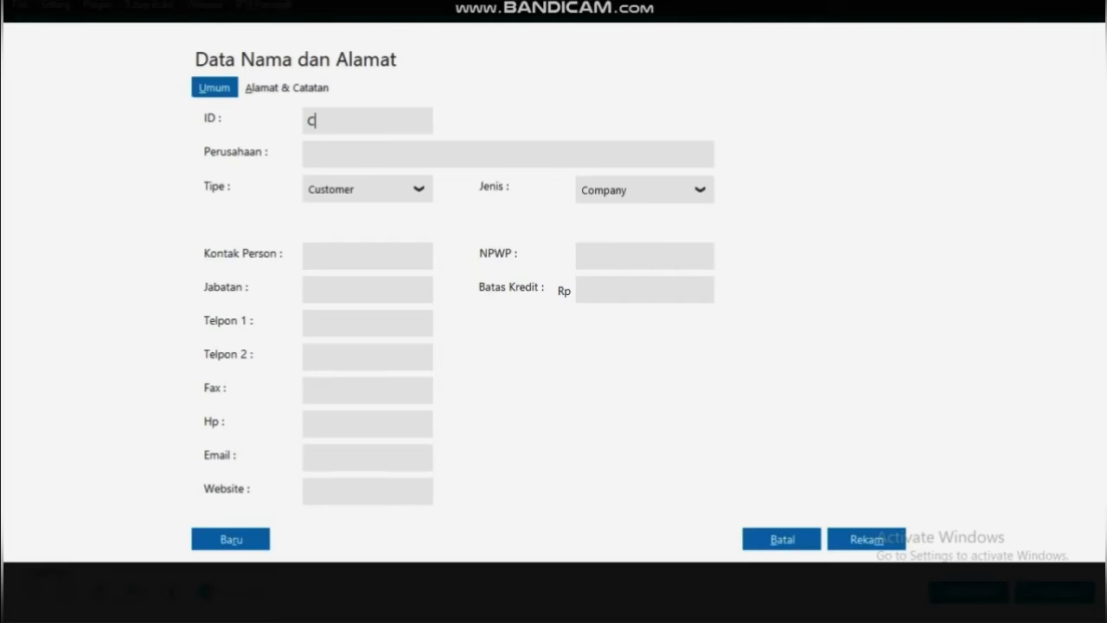
{"action": "type", "text": "-9"}
{"action": "key", "text": "BackSpace"}
{"action": "type", "text": "09"}
{"action": "key", "text": "BackSpace"}
{"action": "type", "text": "01"}
{"action": "left_click", "coordinate": [308, 154]}
{"action": "type", "text": "PT. Sinar A"}
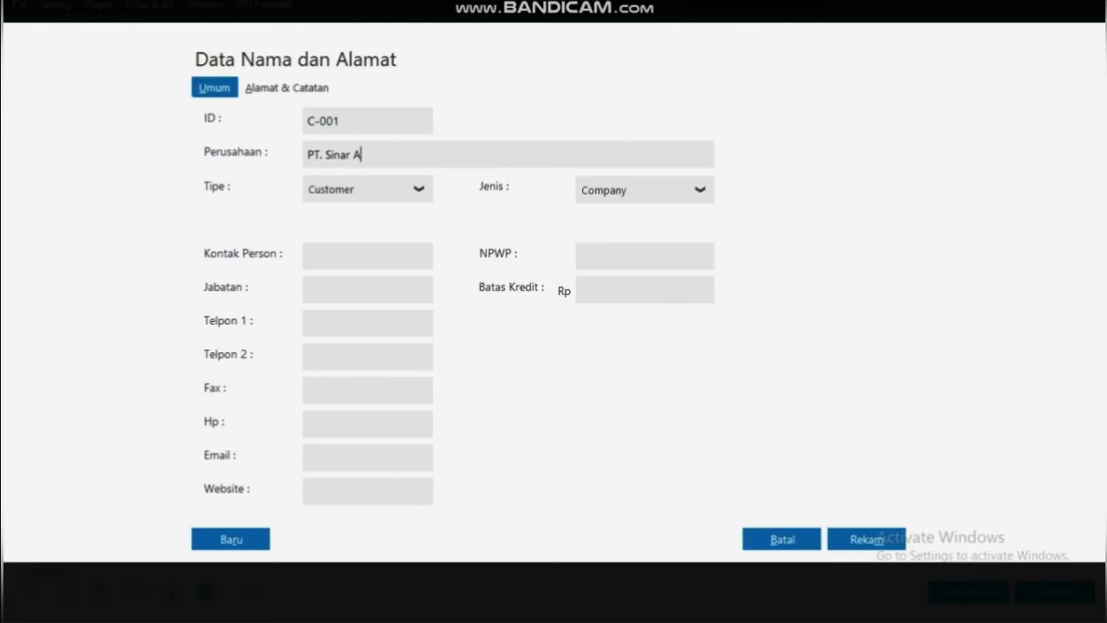
{"action": "type", "text": "badi"}
Fill in the contact person's name, position Direktur and a 10,000,000 credit limit, then save
{"action": "left_click", "coordinate": [346, 256]}
{"action": "type", "text": "Bpk. Abadi"}
{"action": "key", "text": "Tab"}
{"action": "type", "text": "Direktur"}
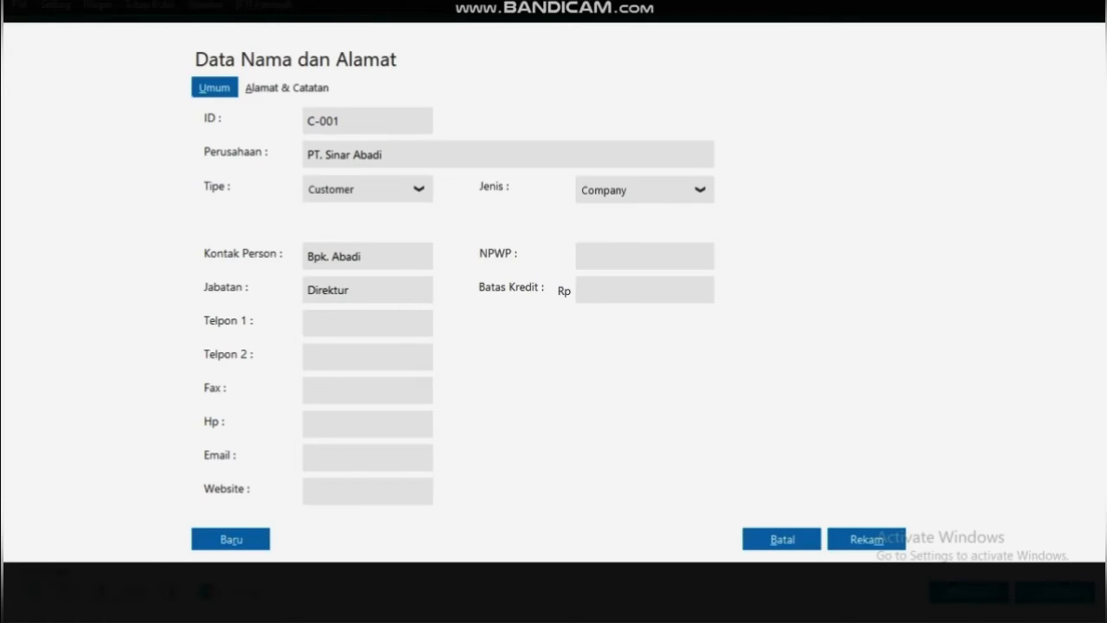
{"action": "left_click", "coordinate": [644, 290]}
{"action": "type", "text": "10000000"}
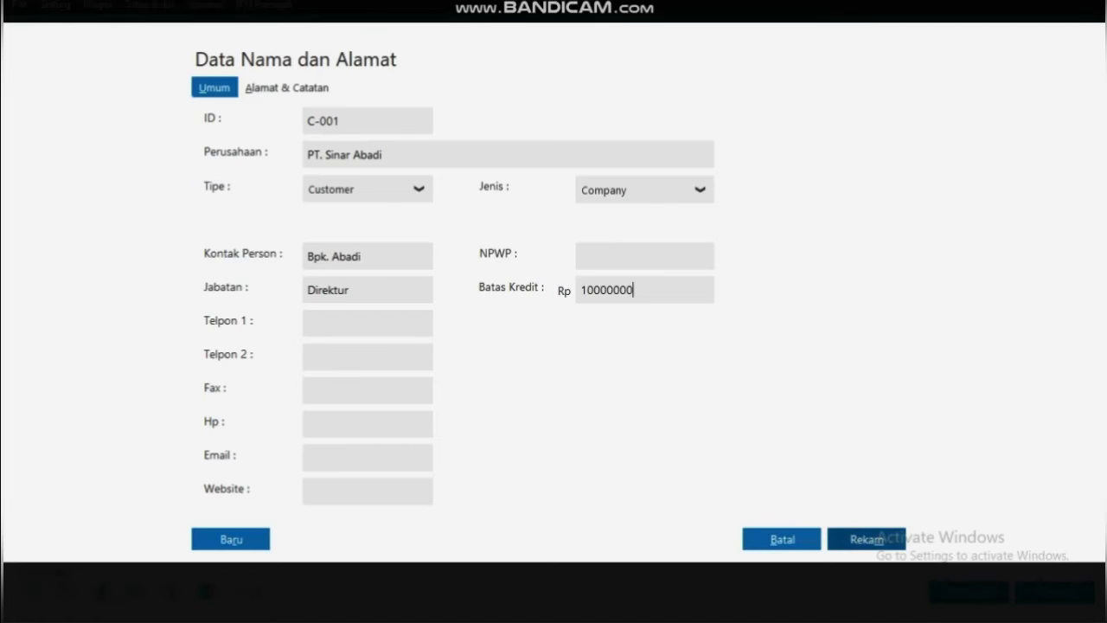
{"action": "left_click", "coordinate": [867, 539]}
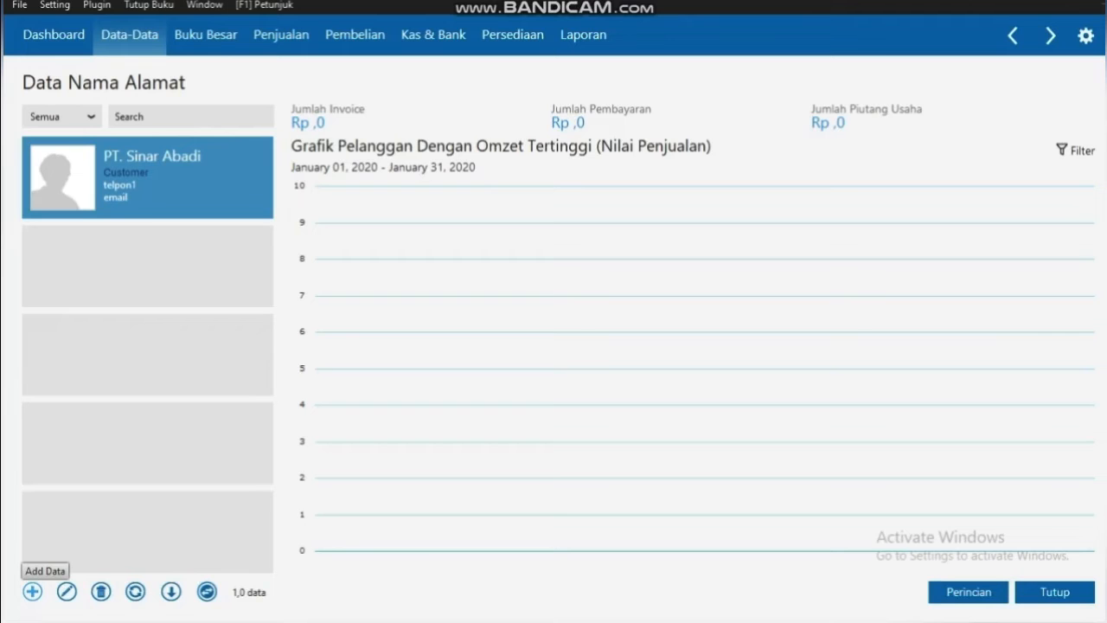
Add a new contact with ID C-002, entering the individual's name as company and contact person
{"action": "left_click", "coordinate": [32, 591]}
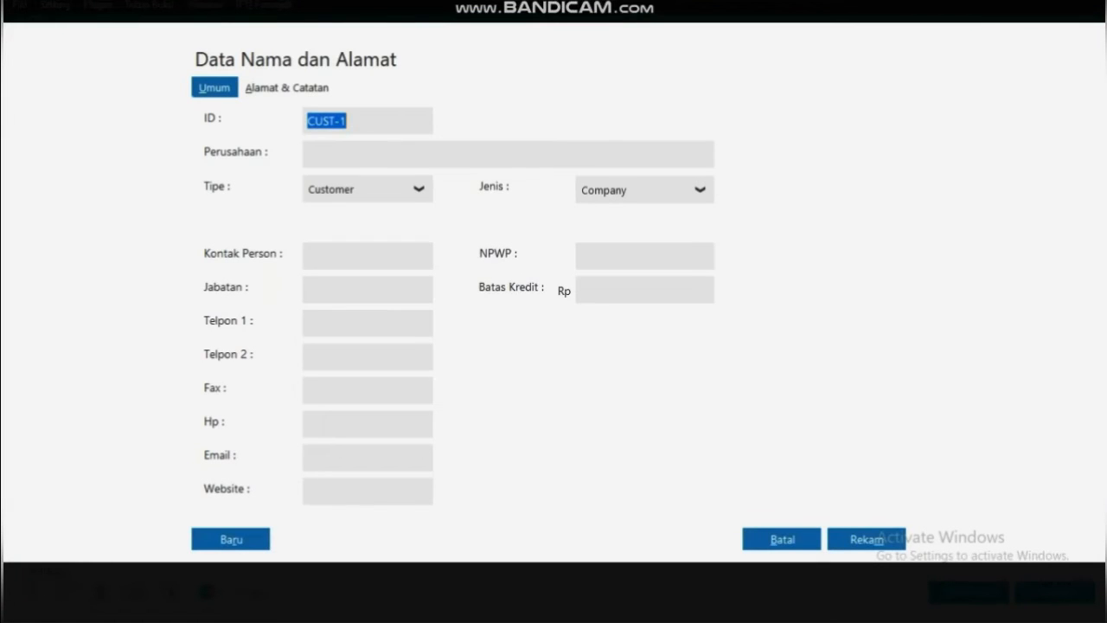
{"action": "key", "text": "BackSpace"}
{"action": "type", "text": "c-"}
{"action": "key", "text": "BackSpace"}
{"action": "key", "text": "BackSpace"}
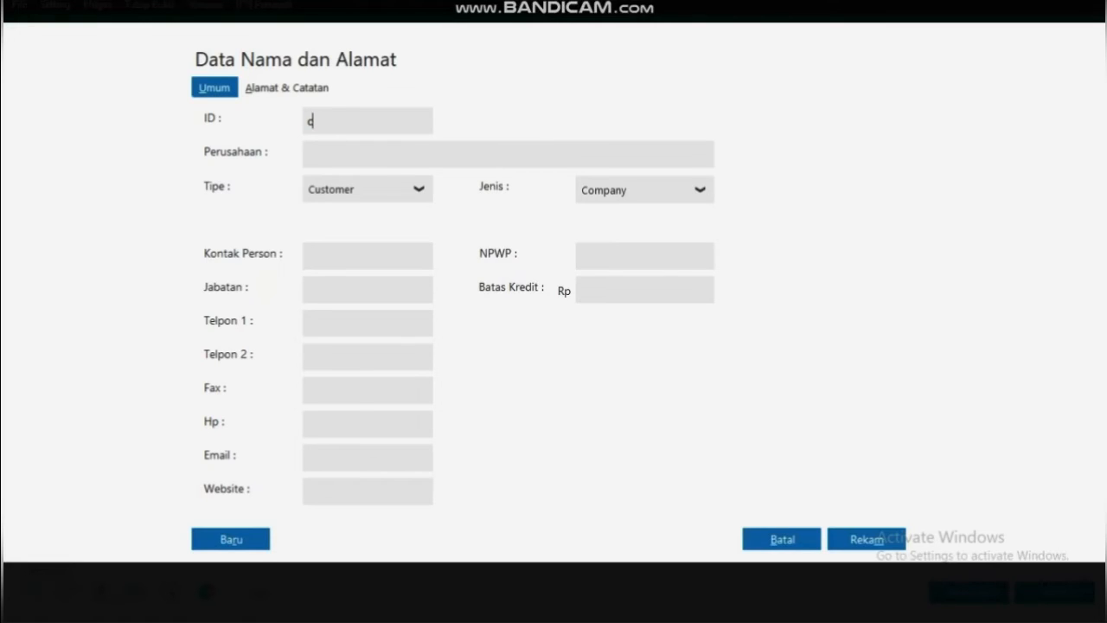
{"action": "type", "text": "C-002"}
{"action": "left_click", "coordinate": [307, 154]}
{"action": "type", "text": "Bpk. Jimmy"}
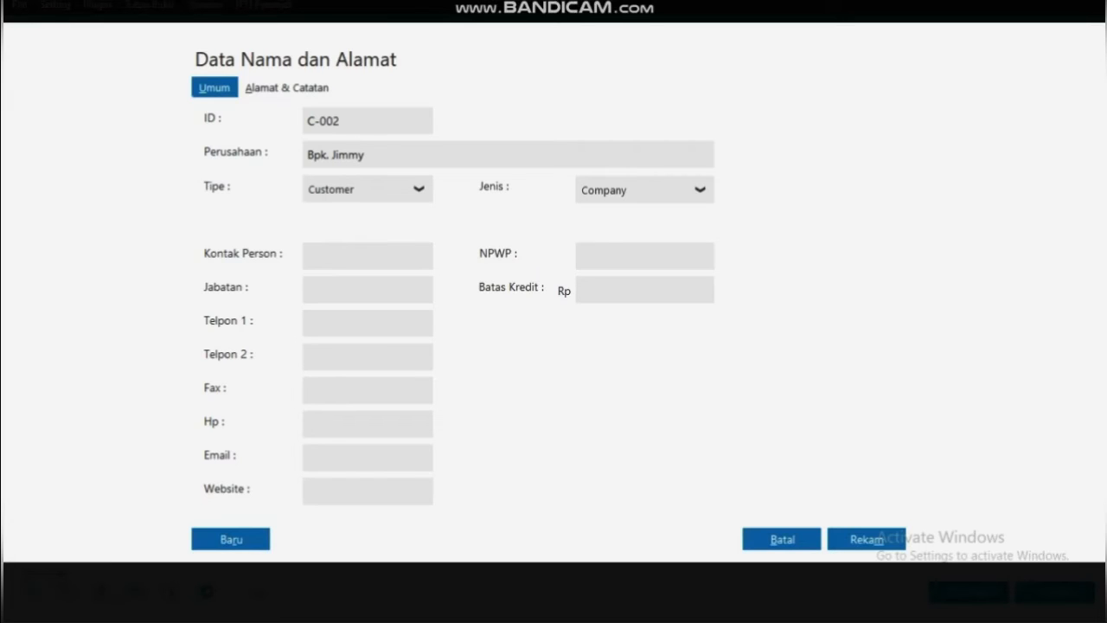
{"action": "left_click", "coordinate": [366, 256]}
{"action": "type", "text": "Bpk. Jimmy"}
Give the customer a 5,000,000 credit limit, save it, and close the address book
{"action": "left_click", "coordinate": [623, 290]}
{"action": "type", "text": "50000"}
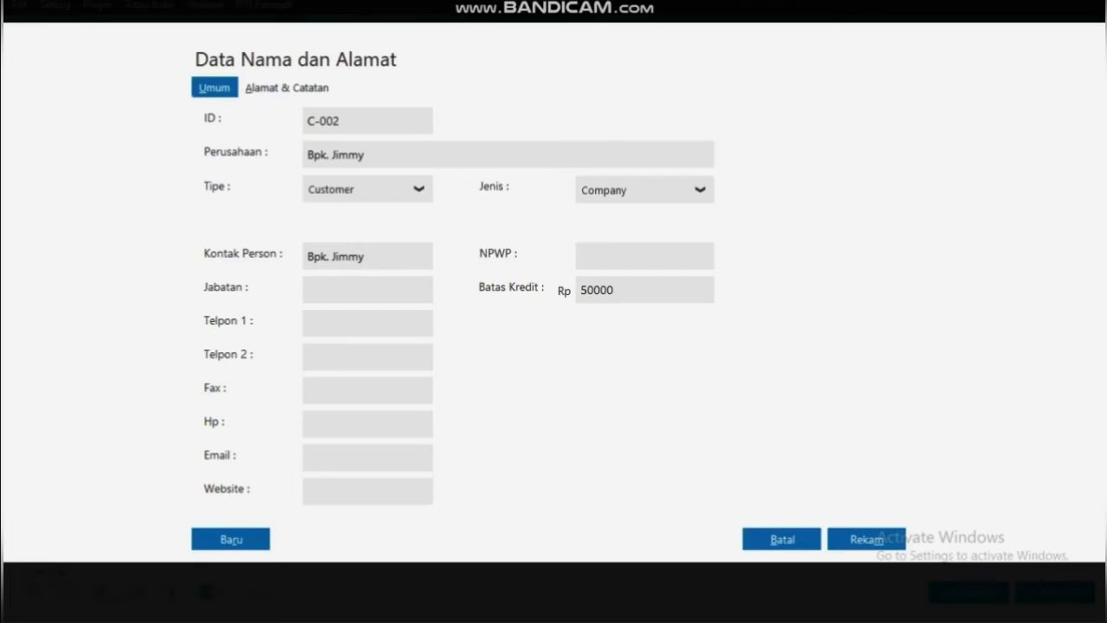
{"action": "key", "text": "BackSpace"}
{"action": "key", "text": "BackSpace"}
{"action": "key", "text": "BackSpace"}
{"action": "key", "text": "BackSpace"}
{"action": "type", "text": "000000"}
{"action": "left_click", "coordinate": [868, 540]}
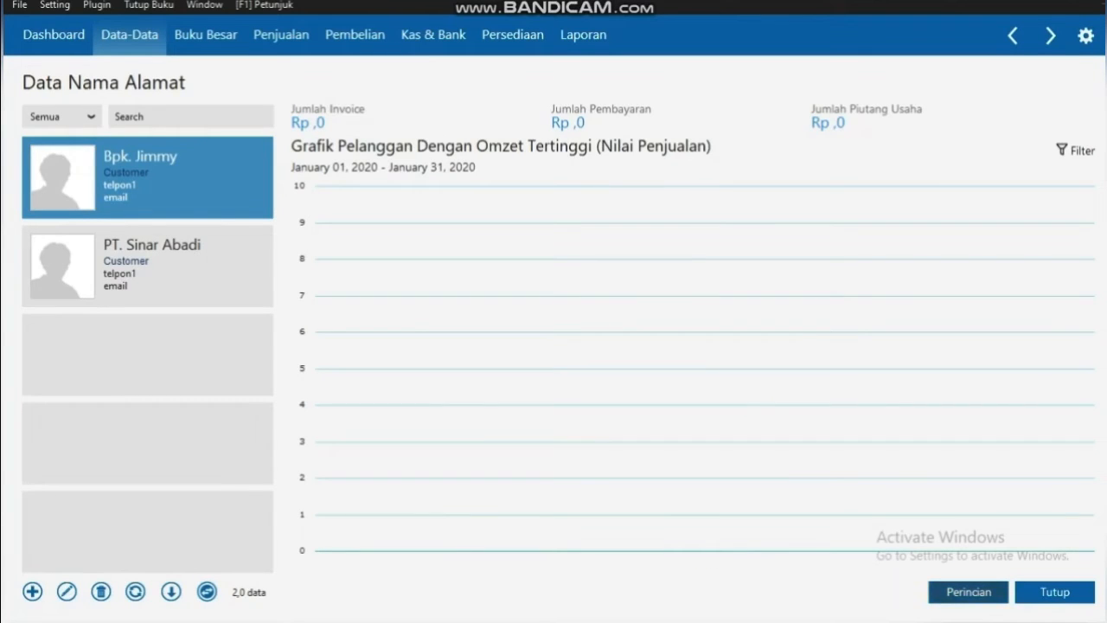
{"action": "left_click", "coordinate": [1054, 592]}
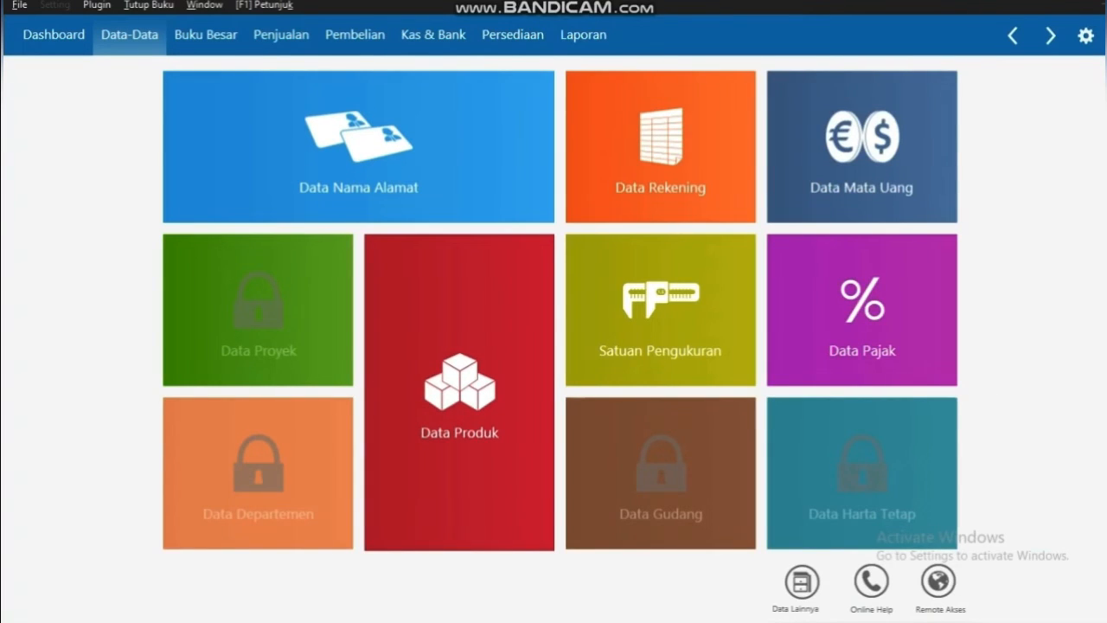
Open Saldo Awal Piutang Usaha from the Setting menu and start a new receivable entry
{"action": "left_click", "coordinate": [55, 5]}
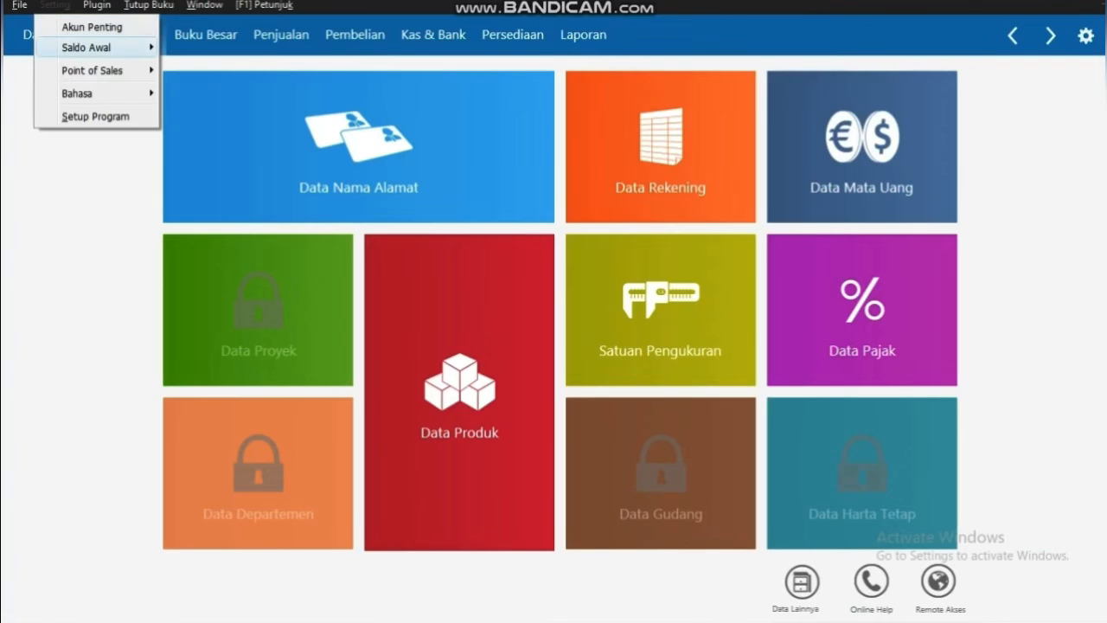
{"action": "key", "text": "Right"}
{"action": "key", "text": "Down"}
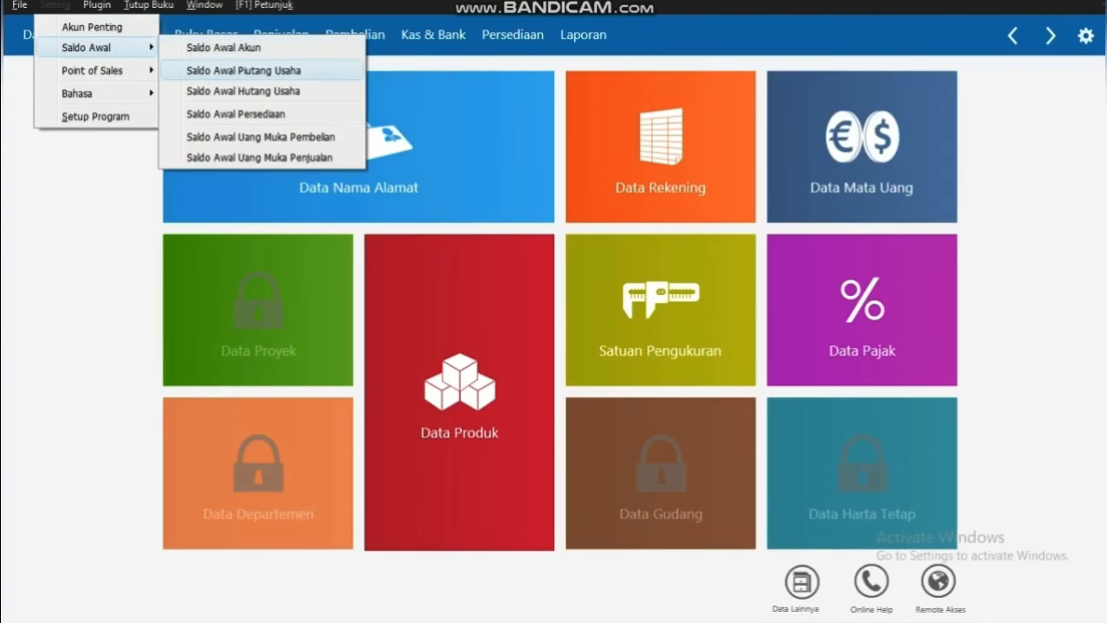
{"action": "key", "text": "Return"}
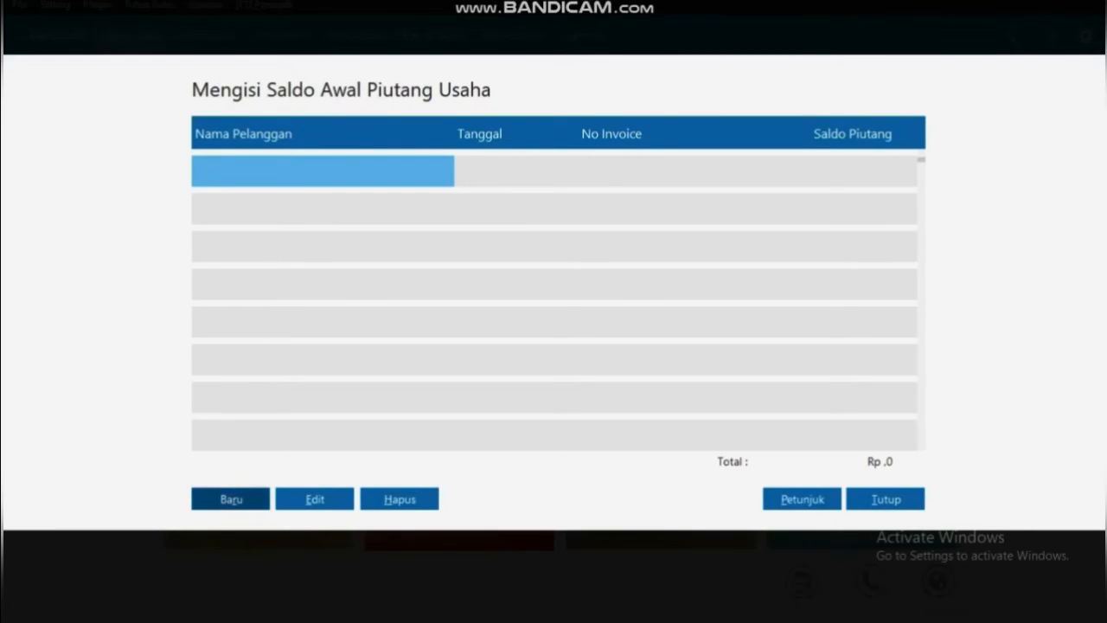
{"action": "key", "text": "Return"}
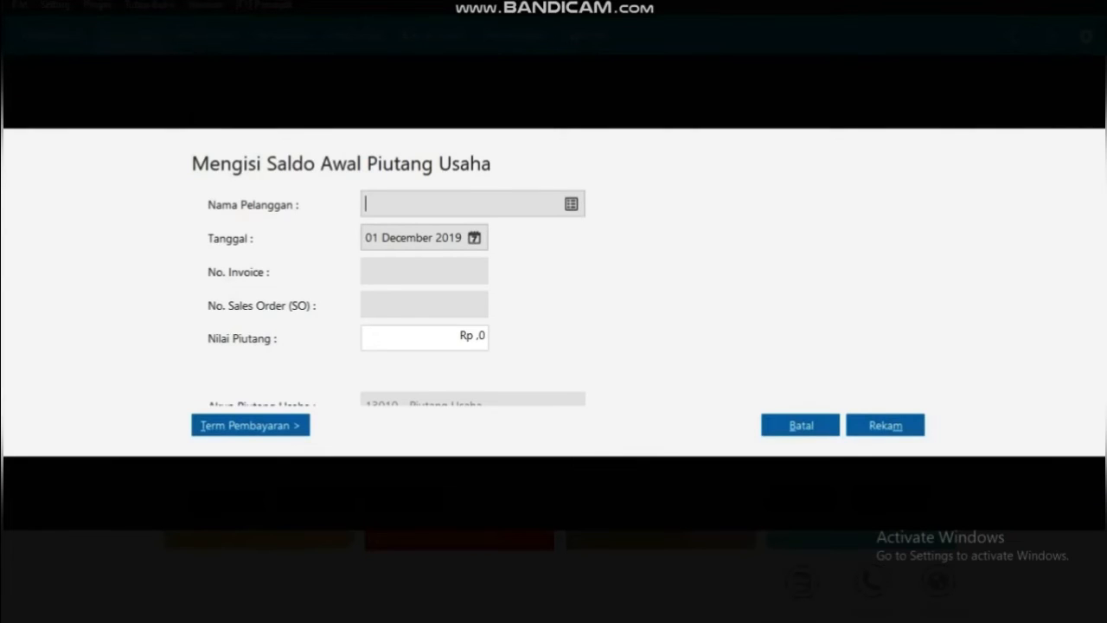
Choose PT. Sinar Abadi as the customer and date the entry 30 November 2019
{"action": "left_click", "coordinate": [571, 204]}
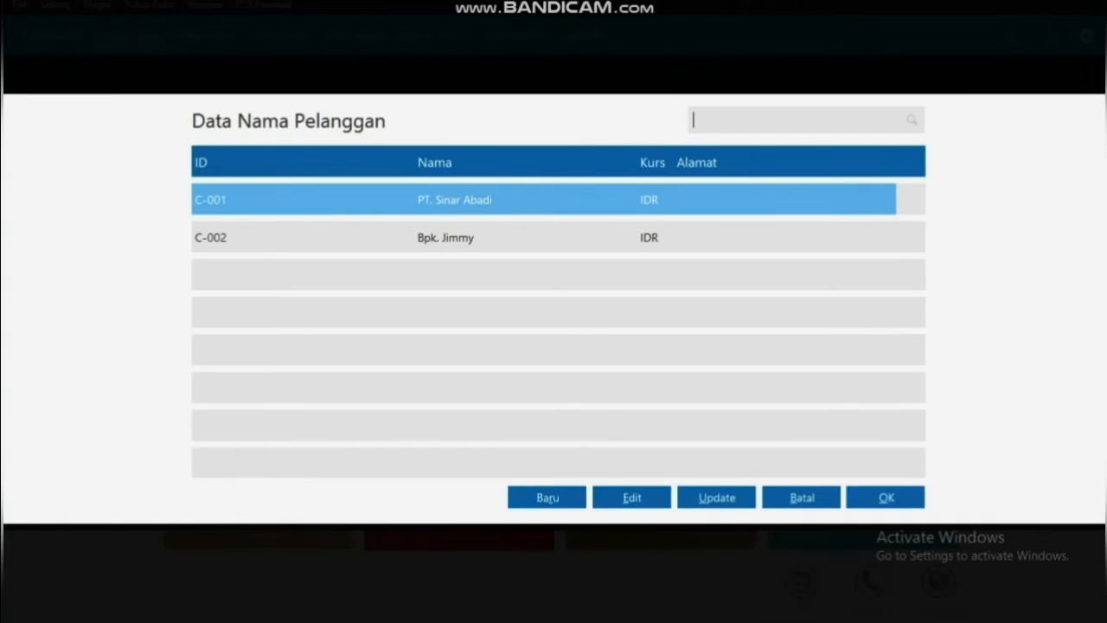
{"action": "key", "text": "Return"}
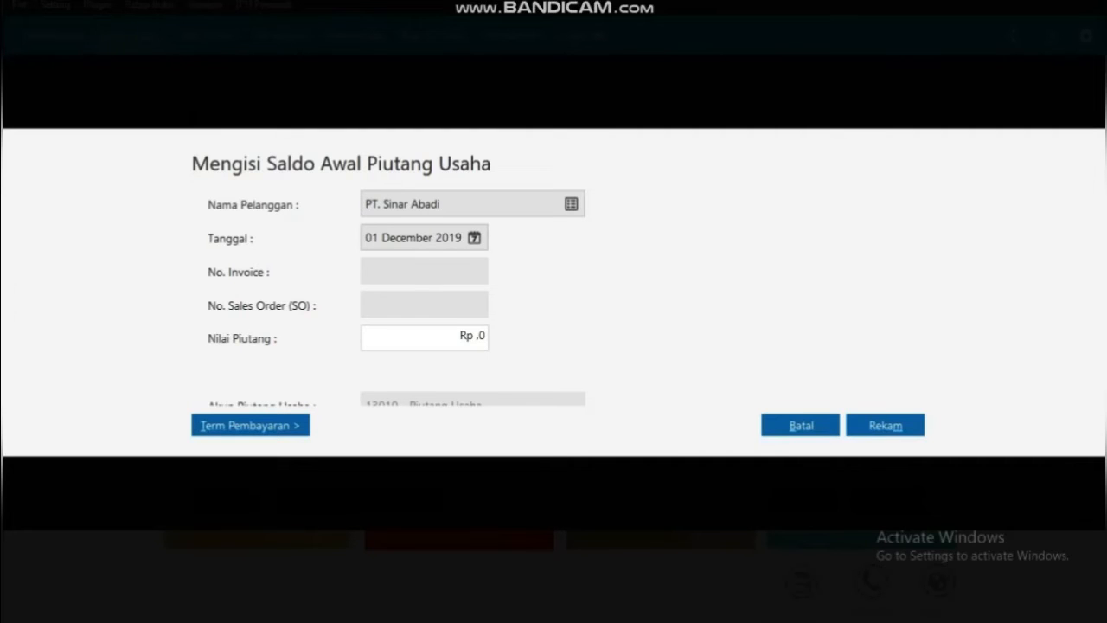
{"action": "left_click", "coordinate": [474, 238]}
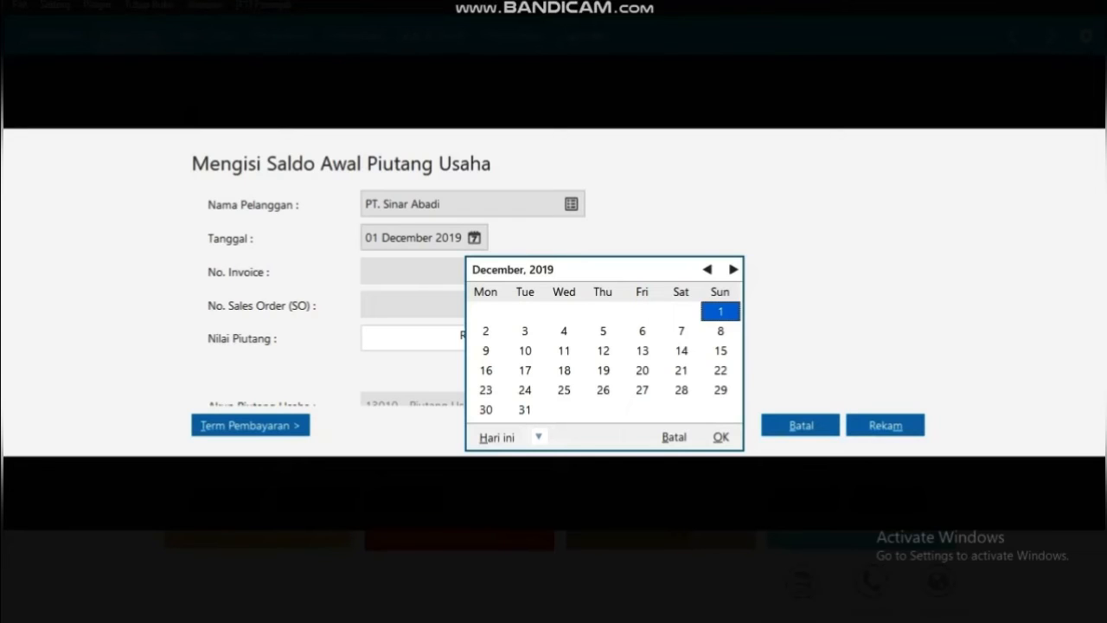
{"action": "left_click", "coordinate": [707, 270]}
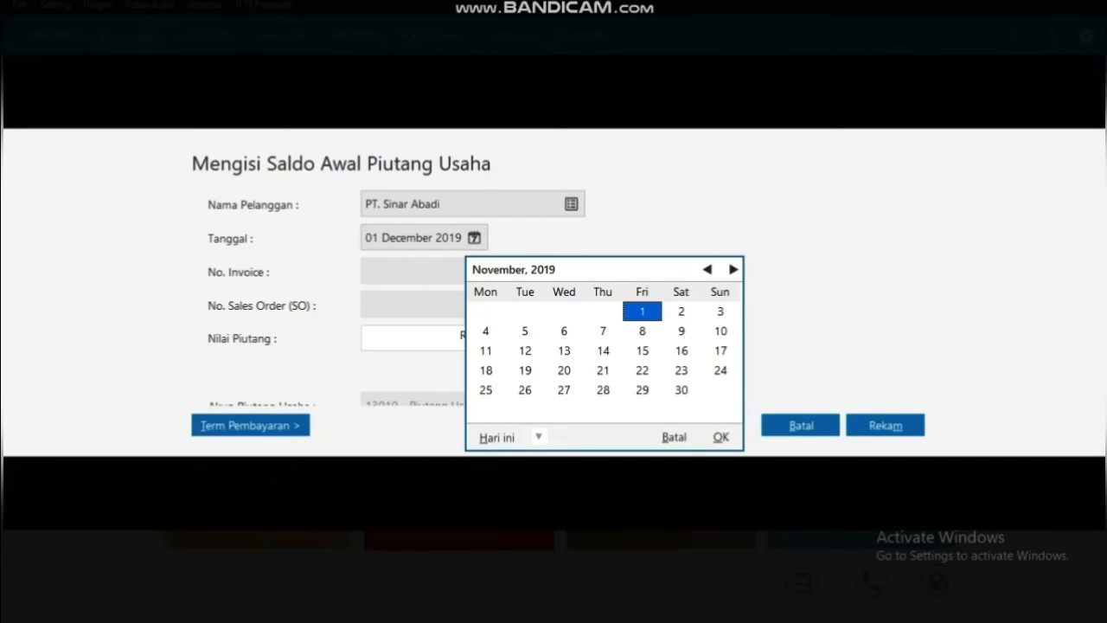
{"action": "left_click", "coordinate": [708, 270]}
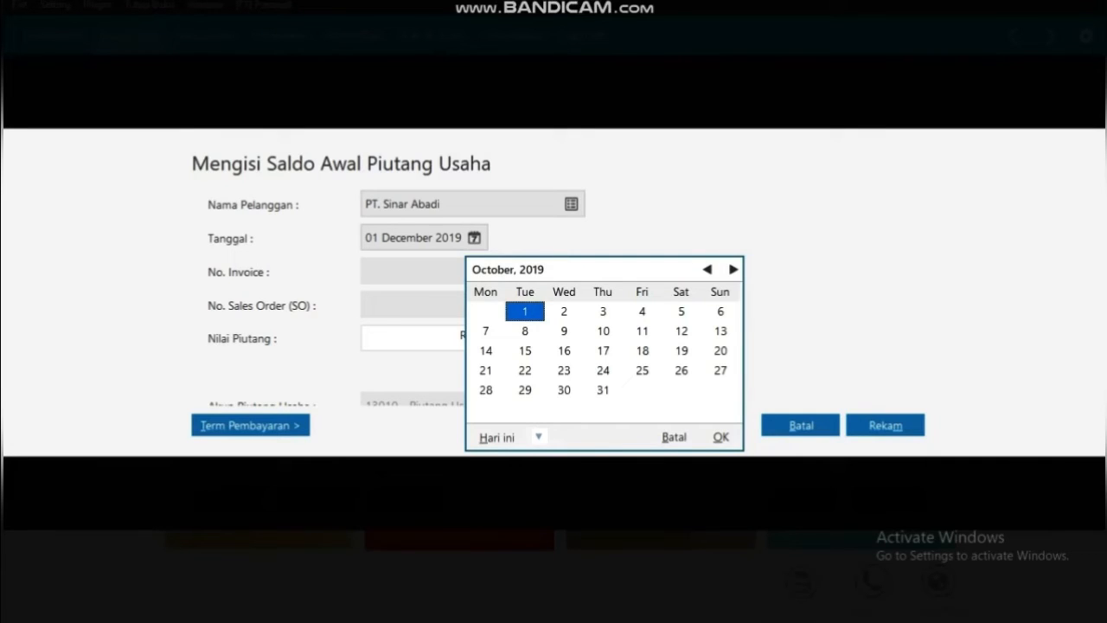
{"action": "left_click", "coordinate": [733, 269]}
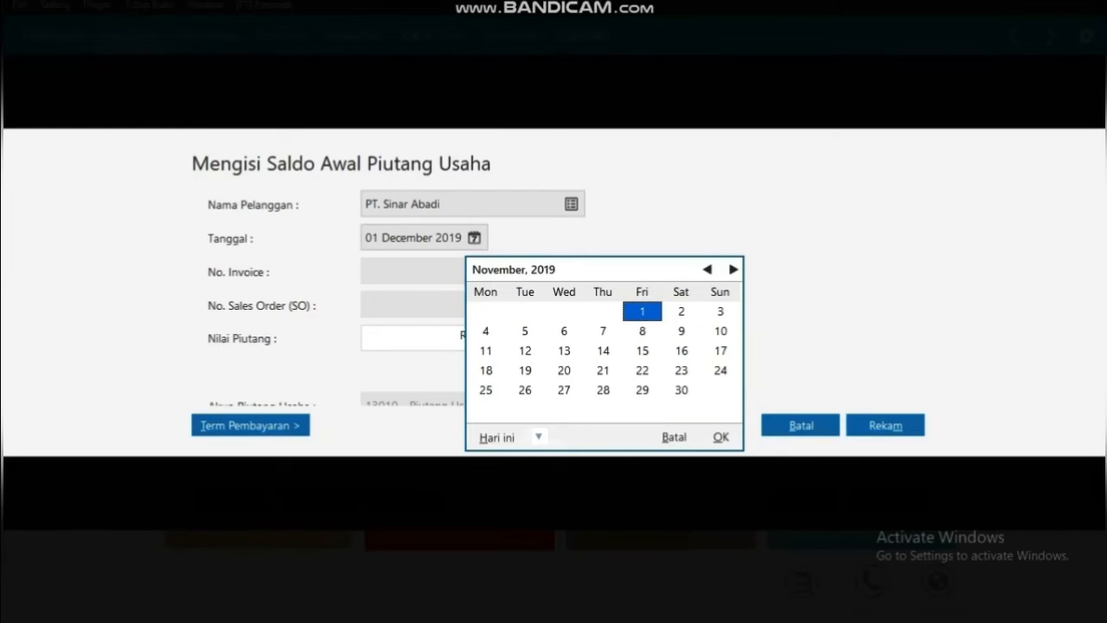
{"action": "left_click", "coordinate": [682, 390]}
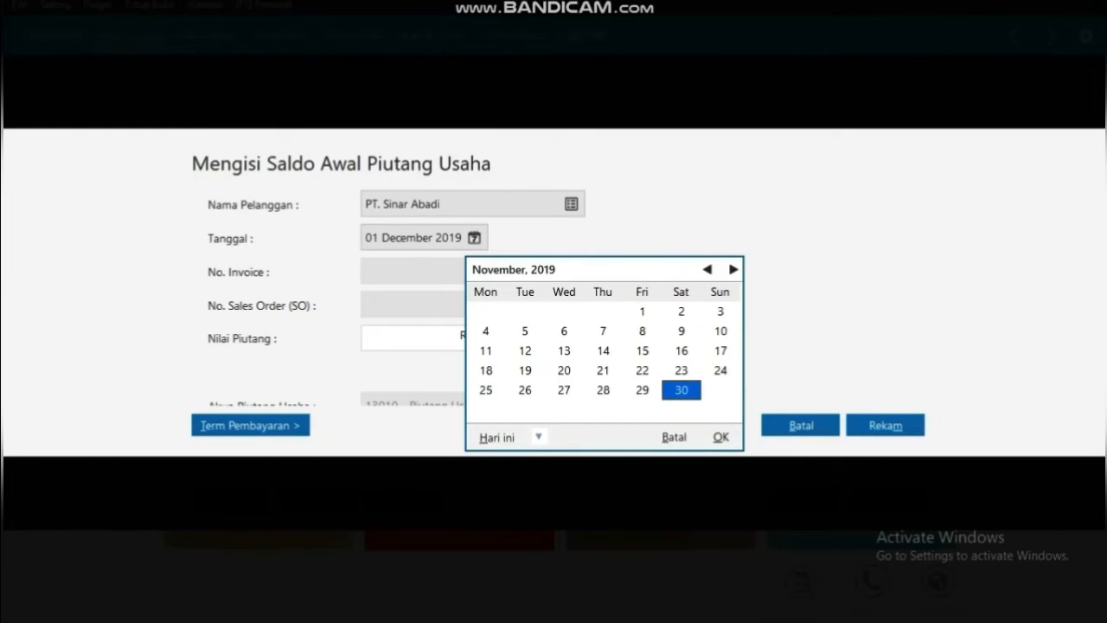
{"action": "left_click", "coordinate": [721, 437]}
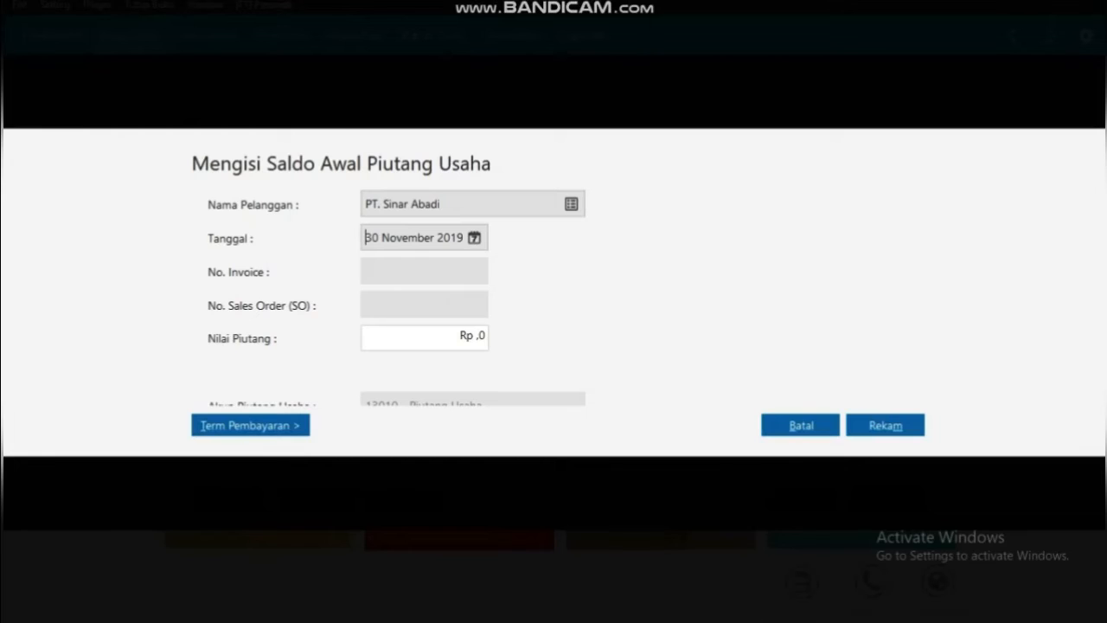
Enter invoice TT-001, sales order SA-001 and a receivable amount of 22,600,000
{"action": "left_click", "coordinate": [367, 271]}
{"action": "type", "text": "TT-001"}
{"action": "key", "text": "Tab"}
{"action": "type", "text": "SA-001"}
{"action": "key", "text": "Tab"}
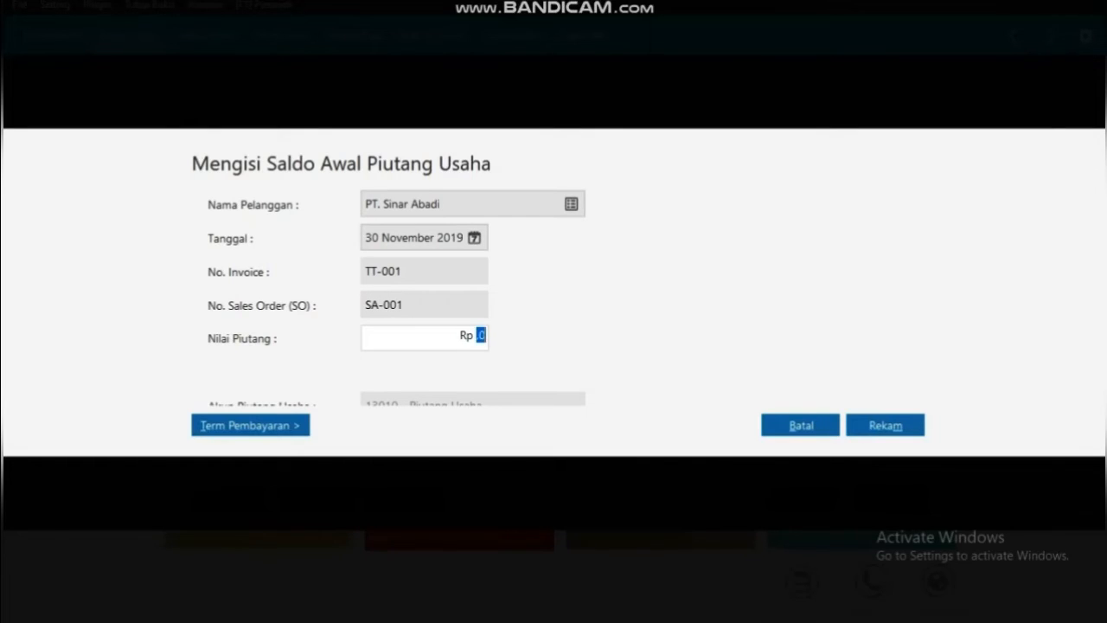
{"action": "key", "text": "BackSpace"}
{"action": "type", "text": "22600000"}
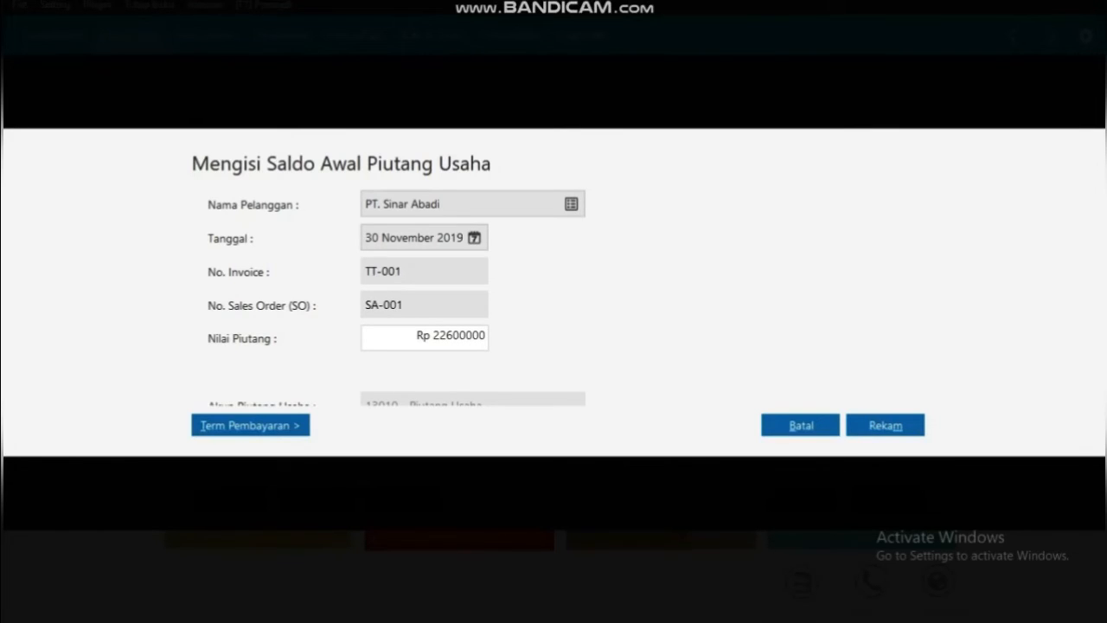
Set payment terms to 10 discount days, 30 due days, 2% discount, 2% late penalty, and save
{"action": "left_click", "coordinate": [250, 424]}
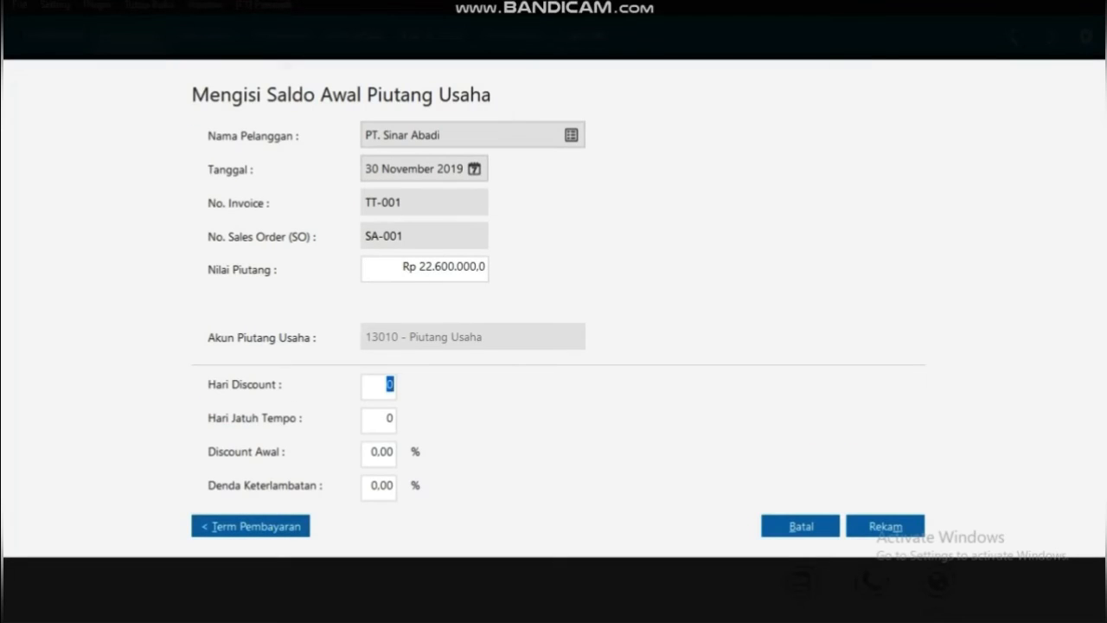
{"action": "key", "text": "BackSpace"}
{"action": "type", "text": "10"}
{"action": "key", "text": "Tab"}
{"action": "key", "text": "BackSpace"}
{"action": "type", "text": "30"}
{"action": "key", "text": "Tab"}
{"action": "key", "text": "BackSpace"}
{"action": "key", "text": "BackSpace"}
{"action": "type", "text": "2"}
{"action": "key", "text": "Tab"}
{"action": "type", "text": "0"}
{"action": "key", "text": "BackSpace"}
{"action": "type", "text": "2"}
{"action": "left_click", "coordinate": [885, 526]}
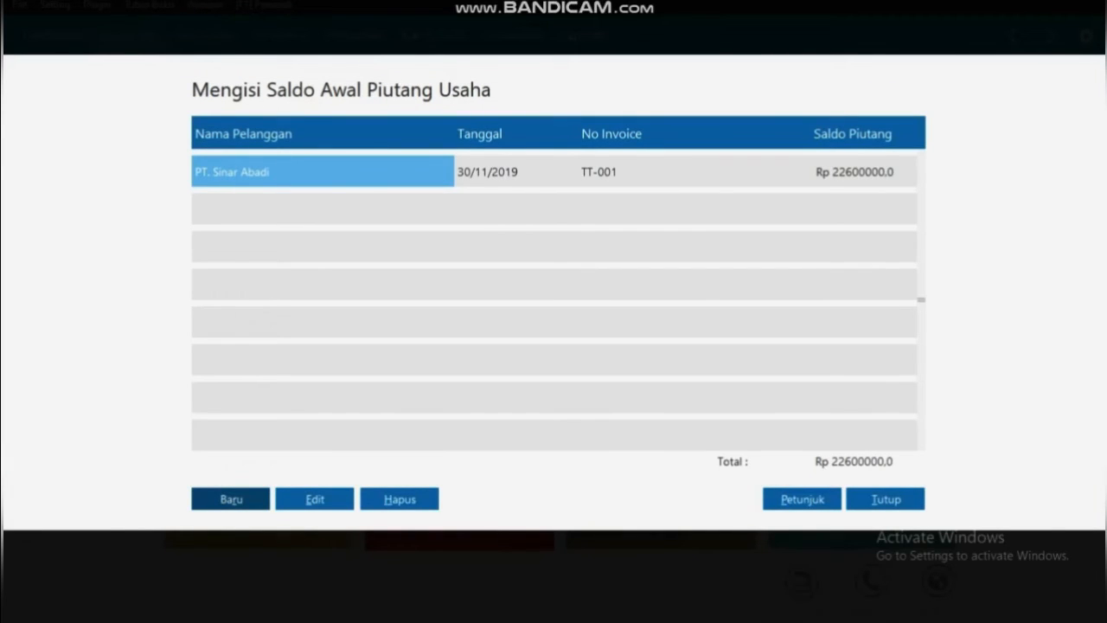
Start a new receivable entry for customer C-002 dated 11 December 2019
{"action": "left_click", "coordinate": [230, 499]}
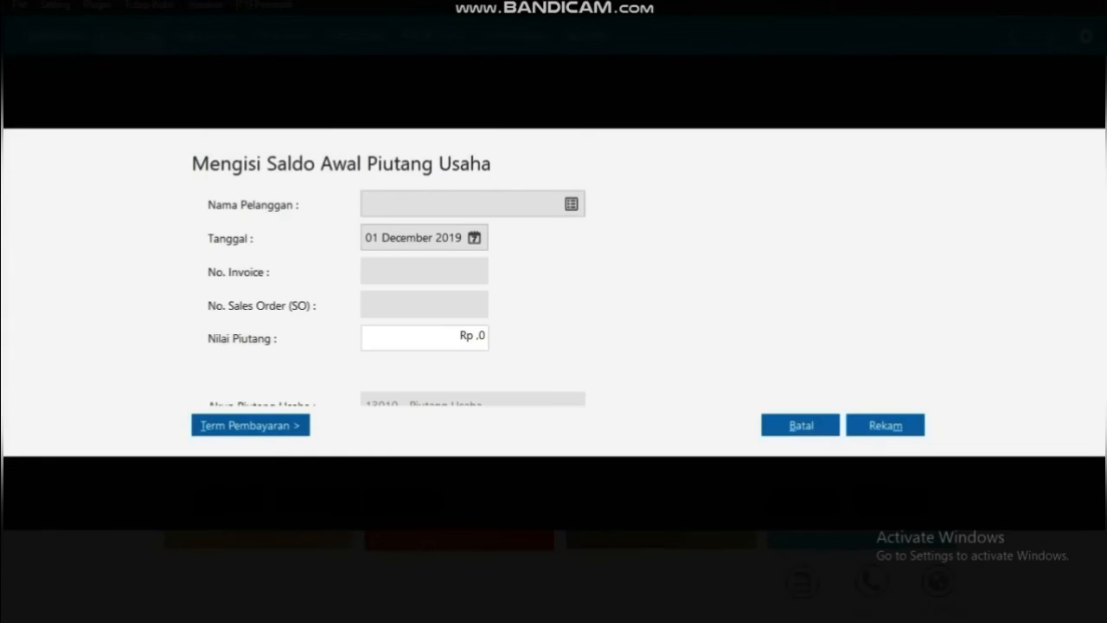
{"action": "left_click", "coordinate": [572, 204]}
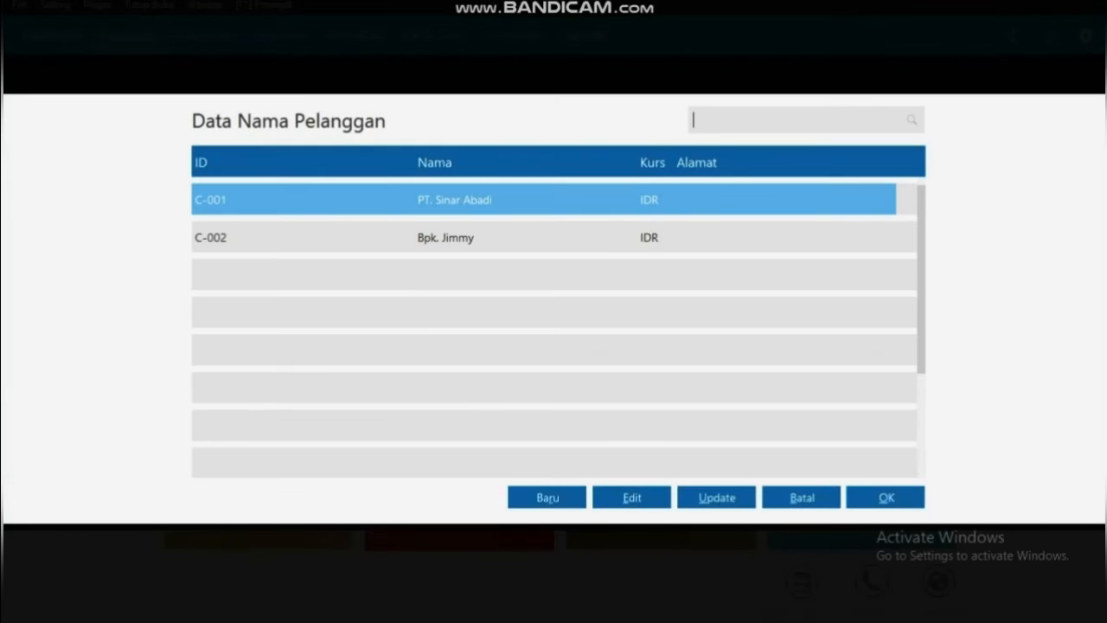
{"action": "left_click", "coordinate": [446, 238]}
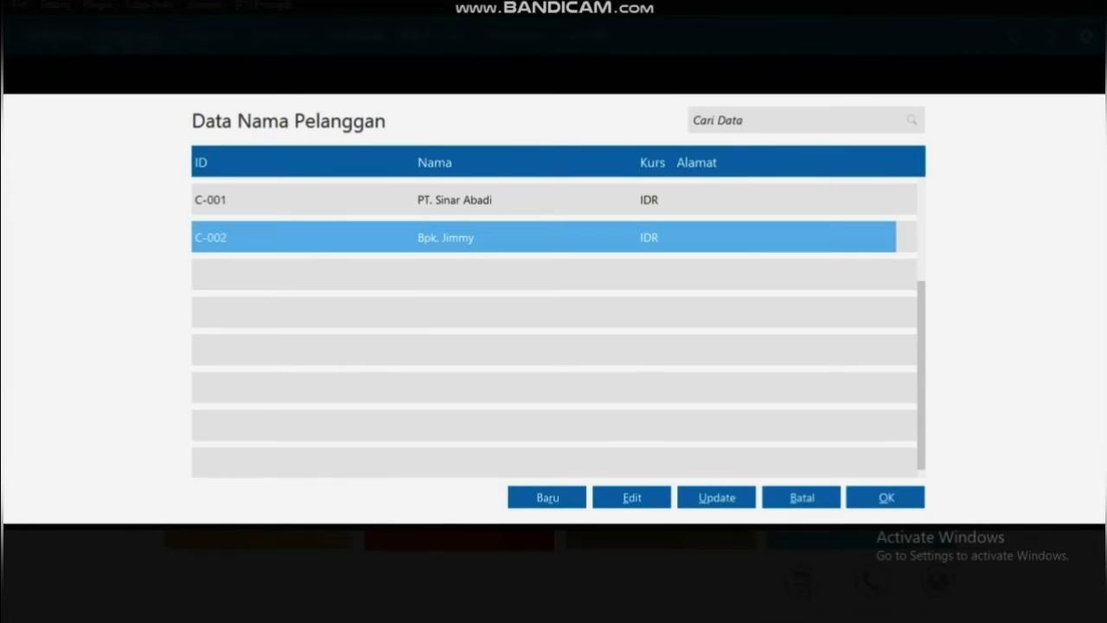
{"action": "left_click", "coordinate": [885, 497]}
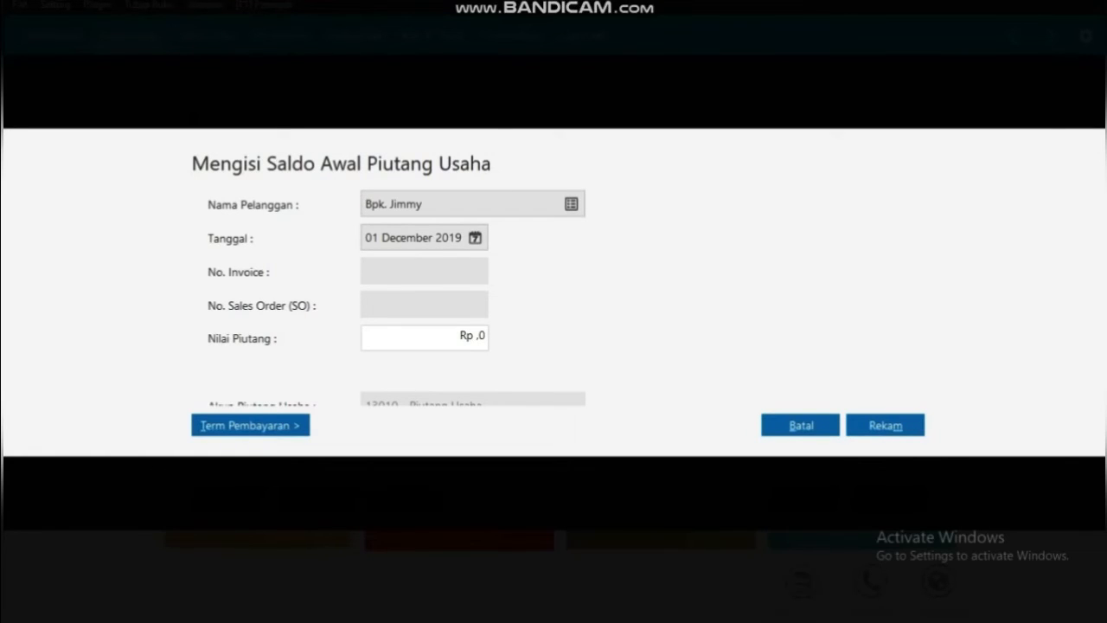
{"action": "left_click", "coordinate": [475, 238]}
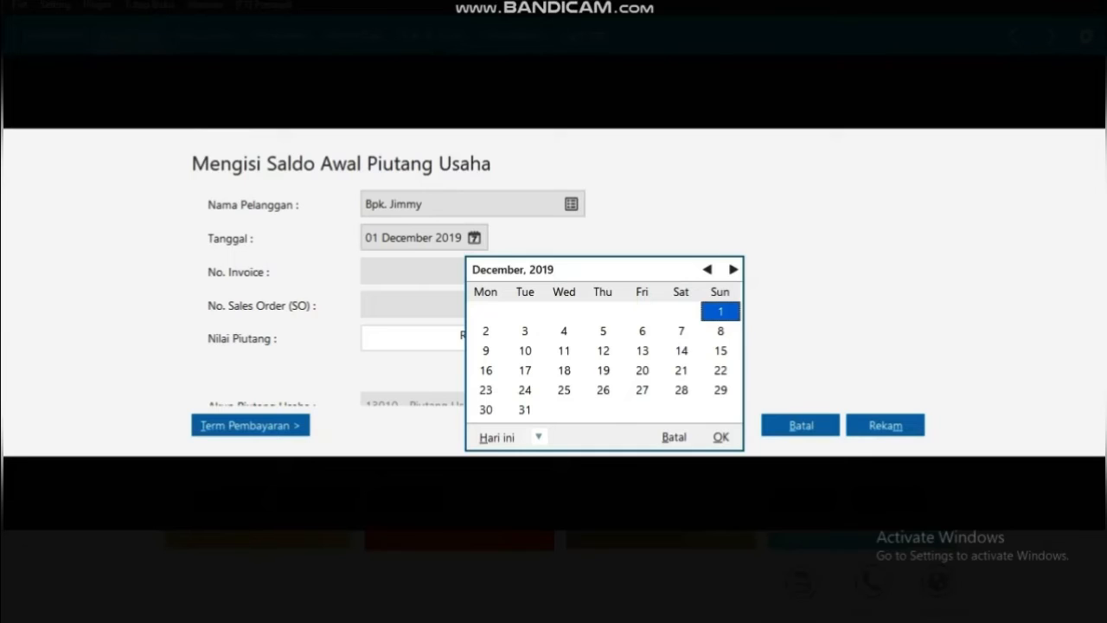
{"action": "left_click", "coordinate": [564, 350]}
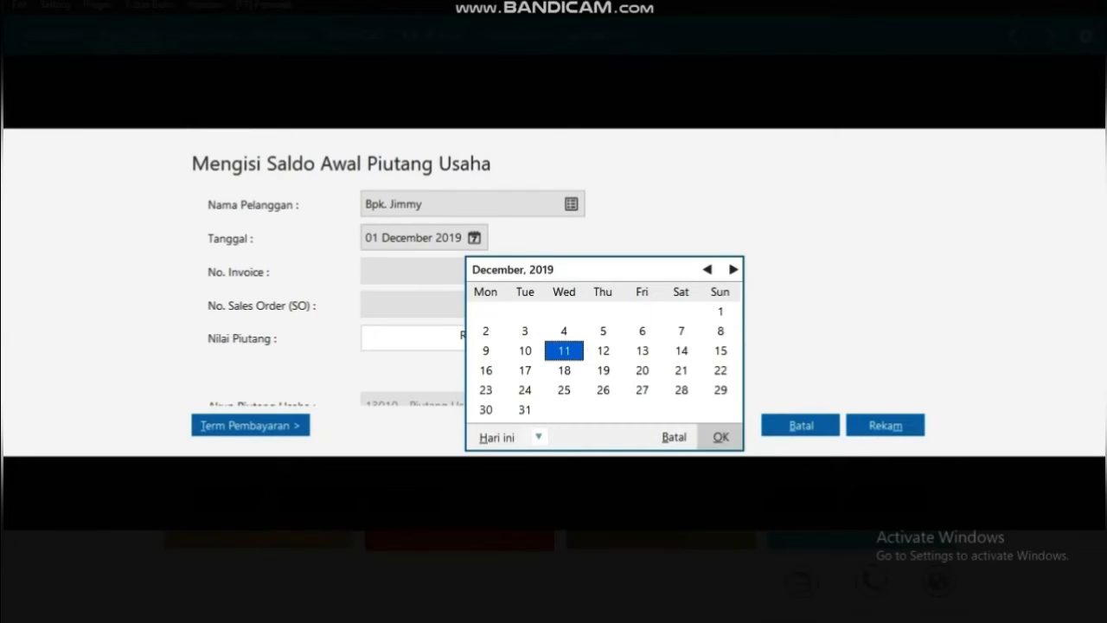
{"action": "left_click", "coordinate": [721, 437]}
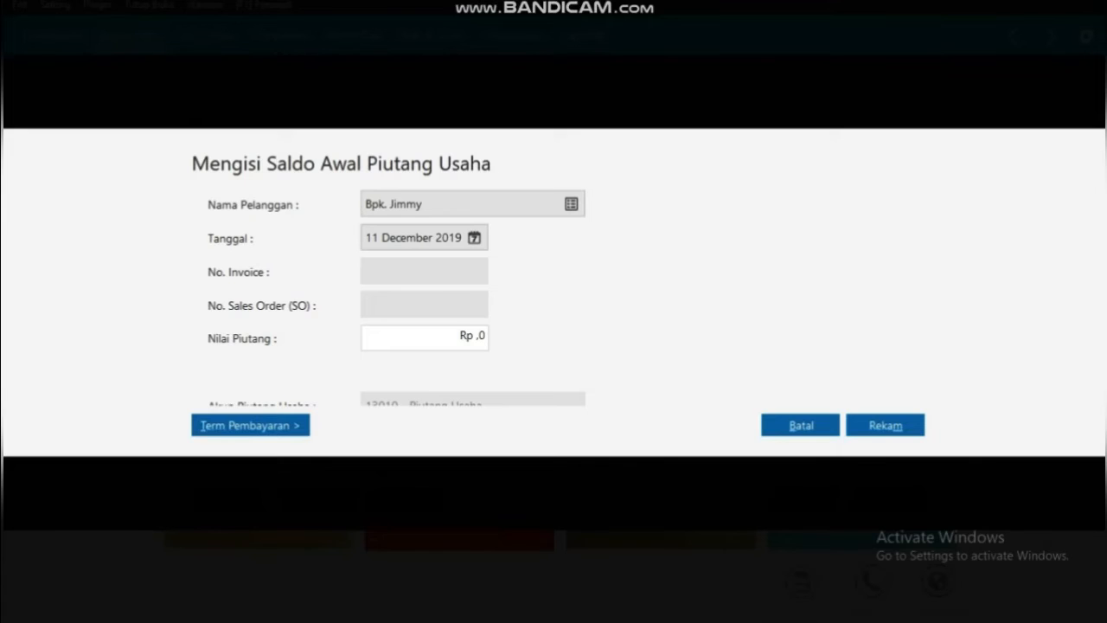
Enter invoice TT-002, sales order JM-001 and a receivable amount of 15,700,000
{"action": "left_click", "coordinate": [423, 271]}
{"action": "type", "text": "TT-002"}
{"action": "left_click", "coordinate": [366, 304]}
{"action": "type", "text": "JM-001"}
{"action": "key", "text": "Tab"}
{"action": "key", "text": "BackSpace"}
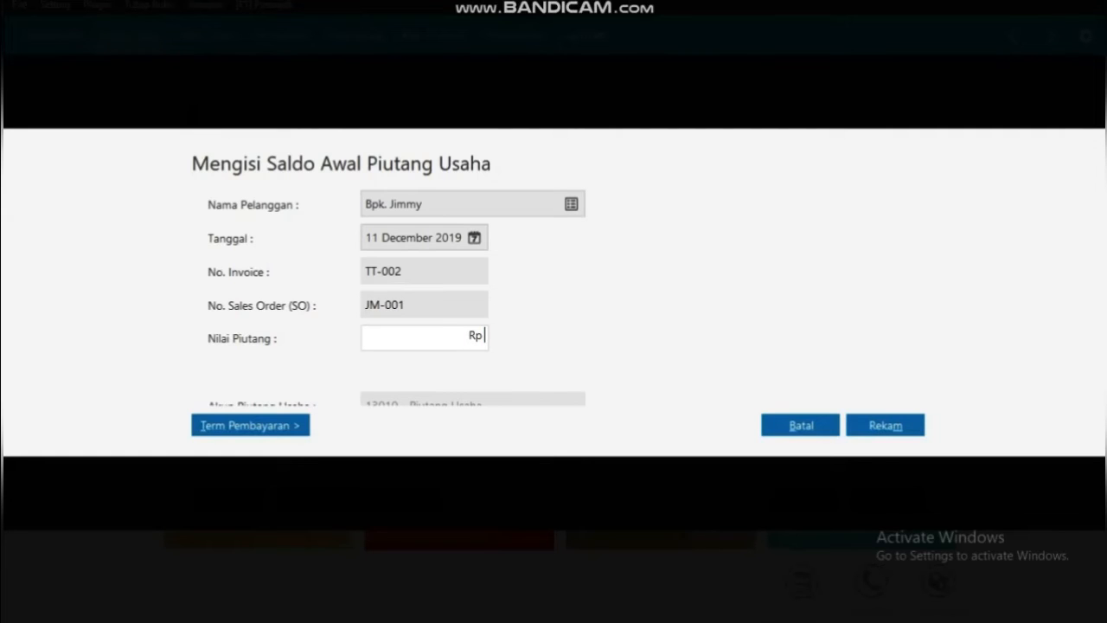
{"action": "type", "text": "15700000"}
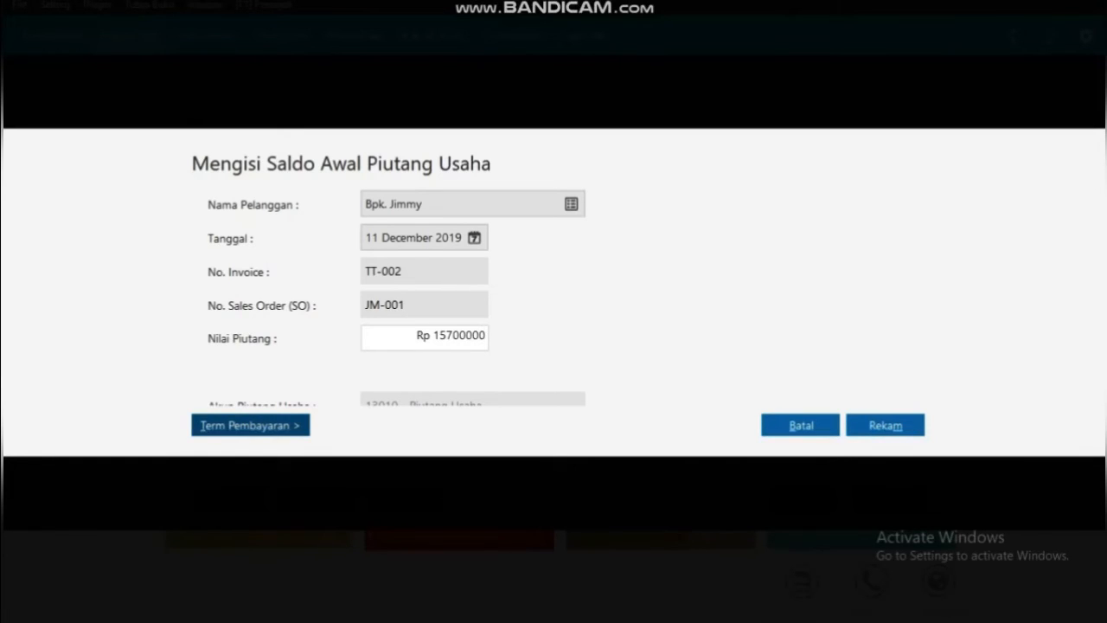
Set terms to 10 discount days, 30 due days, 2% discount, 2% penalty, and save
{"action": "left_click", "coordinate": [250, 424]}
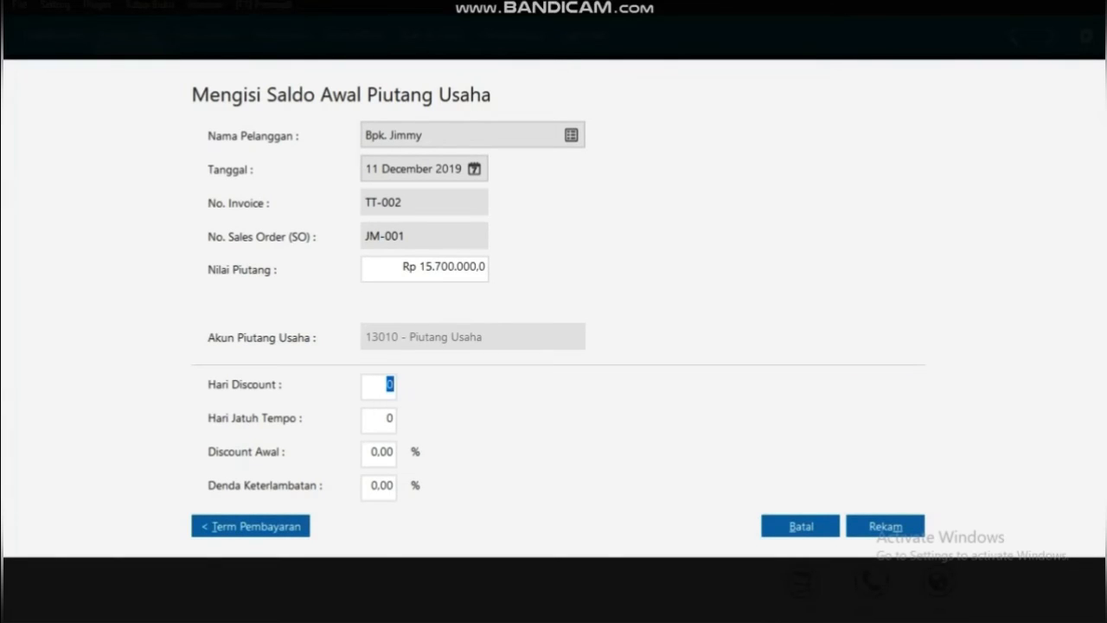
{"action": "key", "text": "BackSpace"}
{"action": "type", "text": "10"}
{"action": "key", "text": "Tab"}
{"action": "key", "text": "BackSpace"}
{"action": "type", "text": "30"}
{"action": "key", "text": "Tab"}
{"action": "type", "text": "0"}
{"action": "key", "text": "BackSpace"}
{"action": "type", "text": "2"}
{"action": "key", "text": "Tab"}
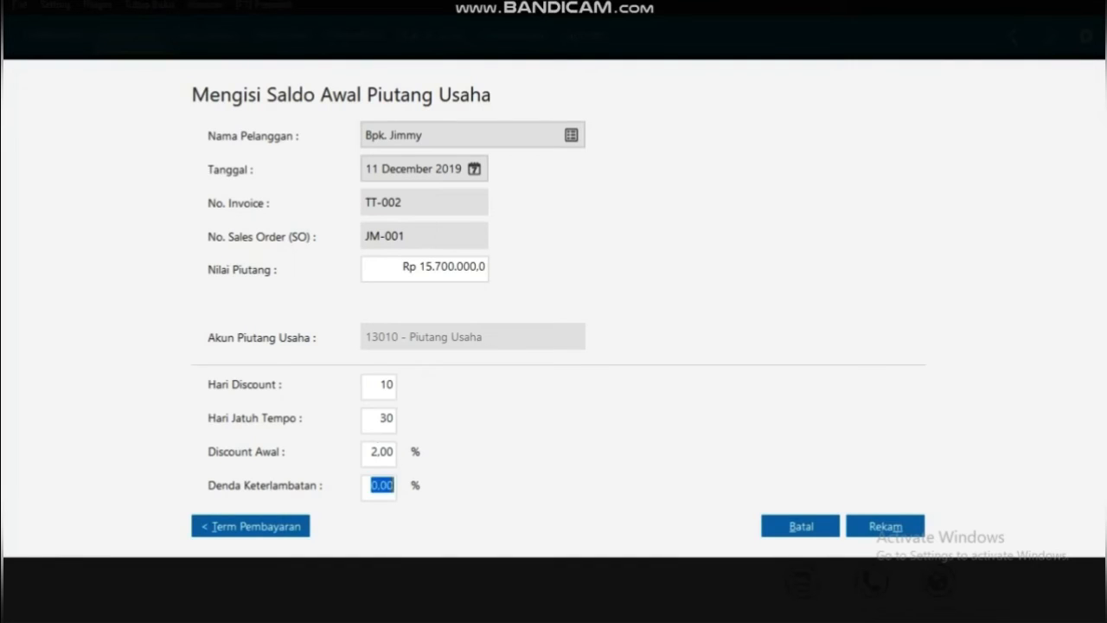
{"action": "type", "text": "0"}
{"action": "key", "text": "BackSpace"}
{"action": "type", "text": "2"}
{"action": "left_click", "coordinate": [885, 526]}
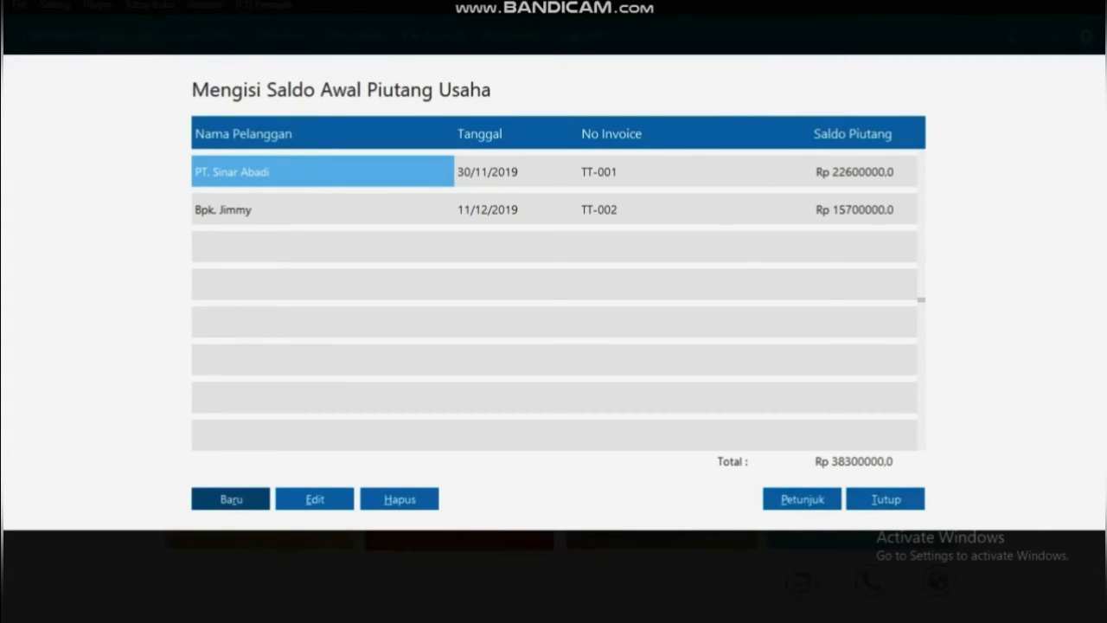
Close the receivables list and start a new address-book contact V-001 named PT. Indo Jaya
{"action": "left_click", "coordinate": [885, 499]}
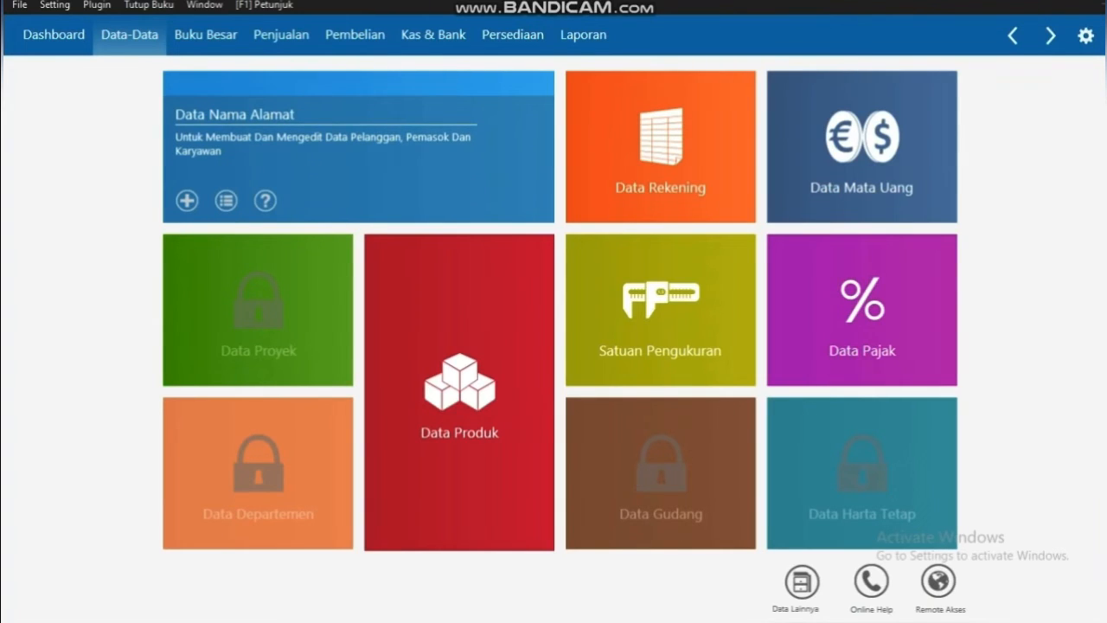
{"action": "left_click", "coordinate": [227, 201]}
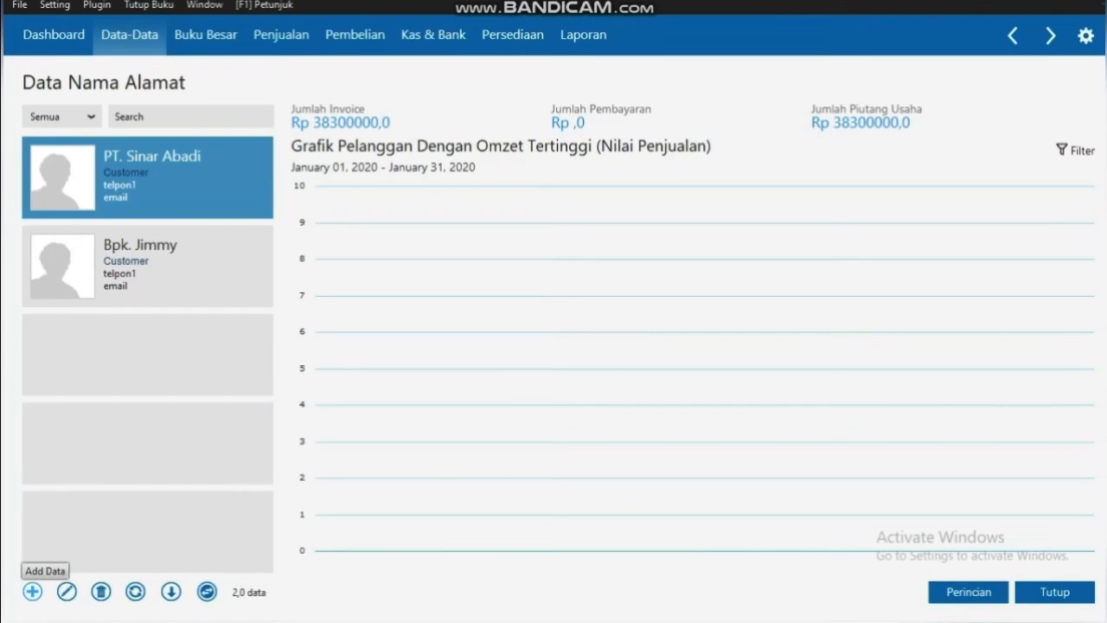
{"action": "left_click", "coordinate": [32, 592]}
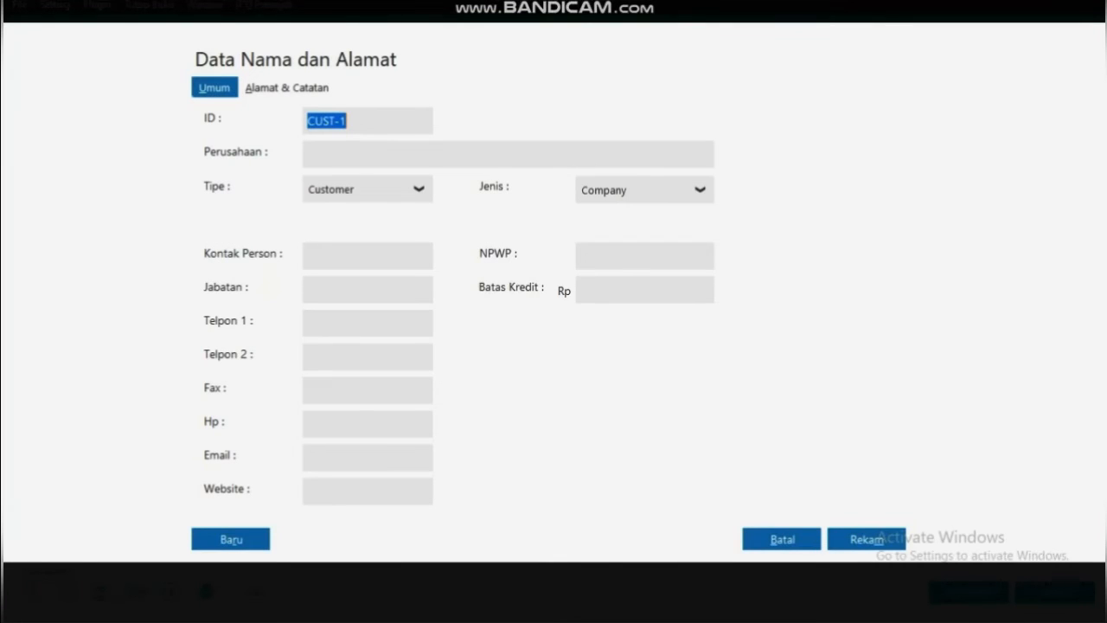
{"action": "key", "text": "Tab"}
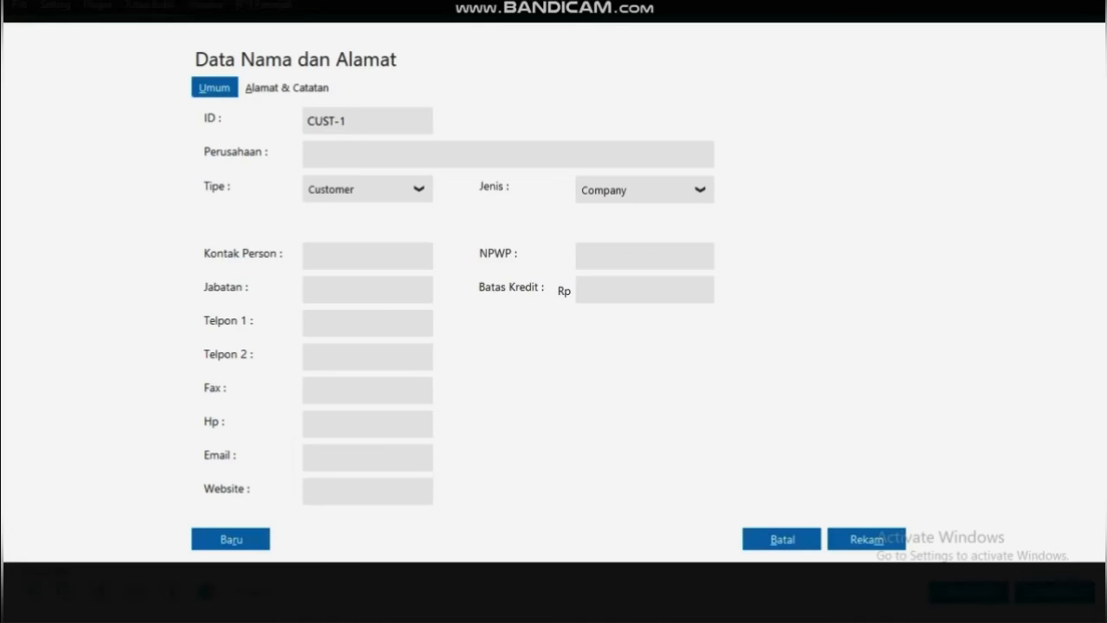
{"action": "key", "text": "BackSpace"}
{"action": "key", "text": "BackSpace"}
{"action": "key", "text": "BackSpace"}
{"action": "key", "text": "BackSpace"}
{"action": "key", "text": "BackSpace"}
{"action": "key", "text": "BackSpace"}
{"action": "type", "text": "V-001"}
{"action": "left_click", "coordinate": [308, 154]}
{"action": "type", "text": "PT. Indo Jaya"}
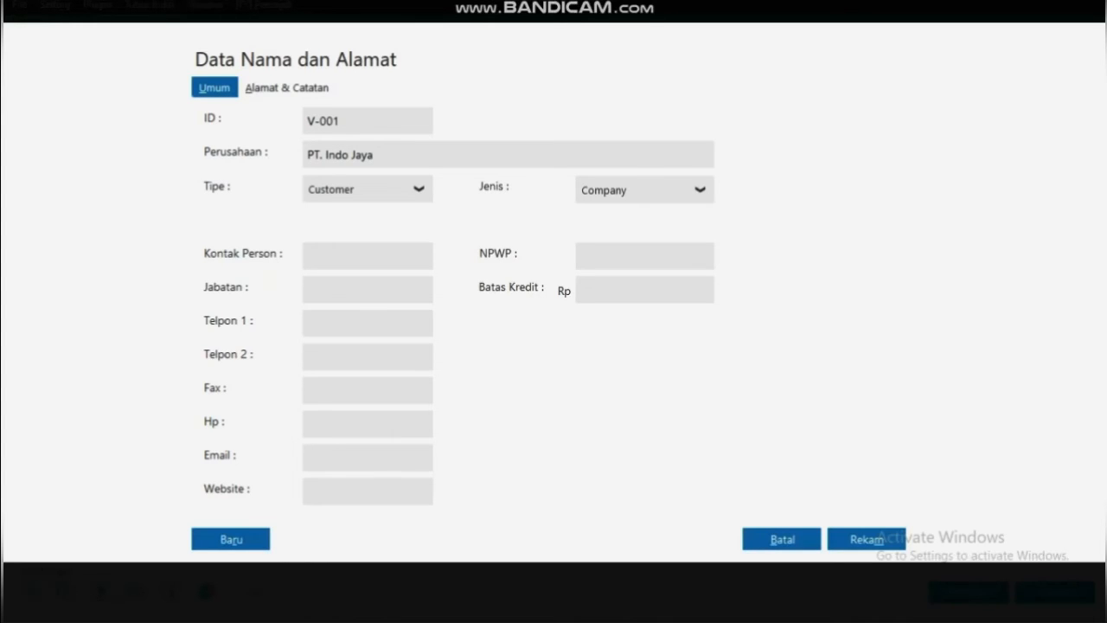
Set its type to Vendor, add the contact person with job title Manajer Pembelian, and save
{"action": "key", "text": "Tab"}
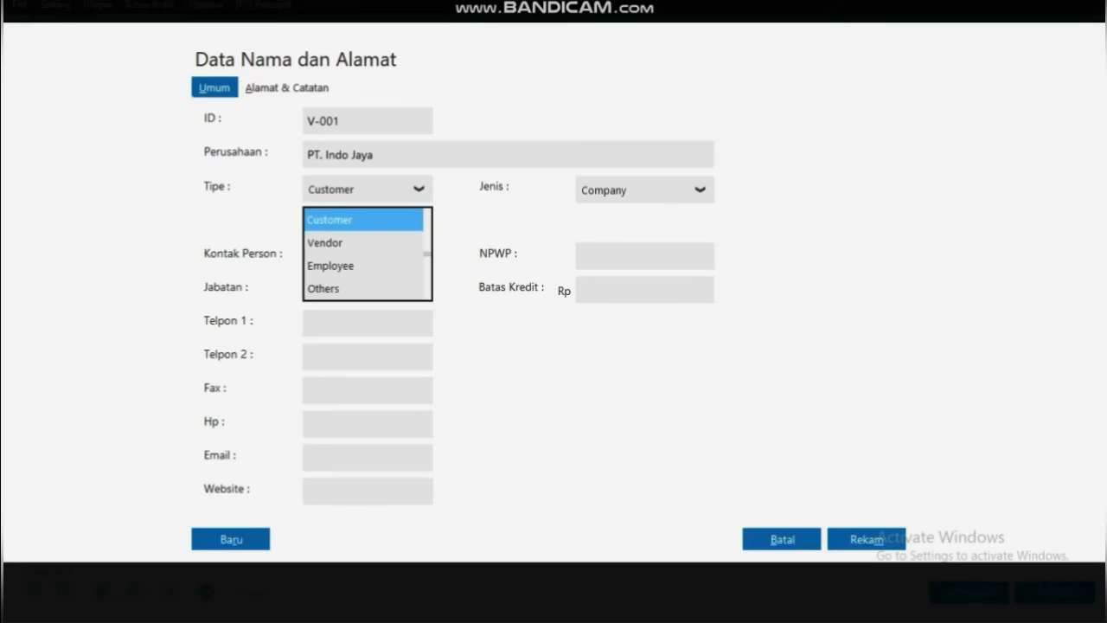
{"action": "key", "text": "Down"}
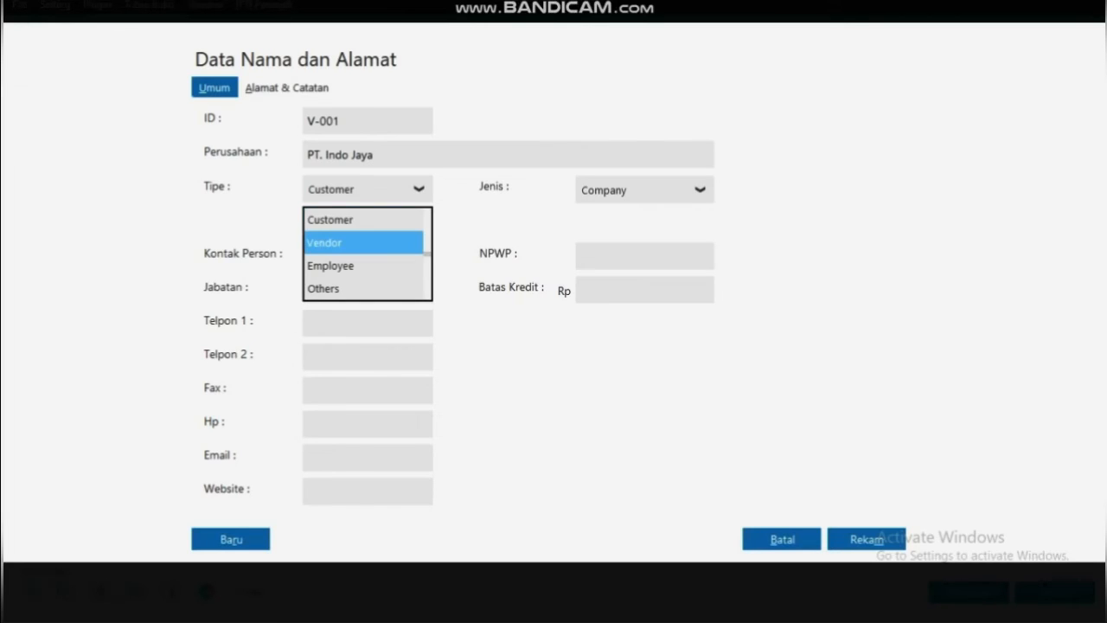
{"action": "key", "text": "Return"}
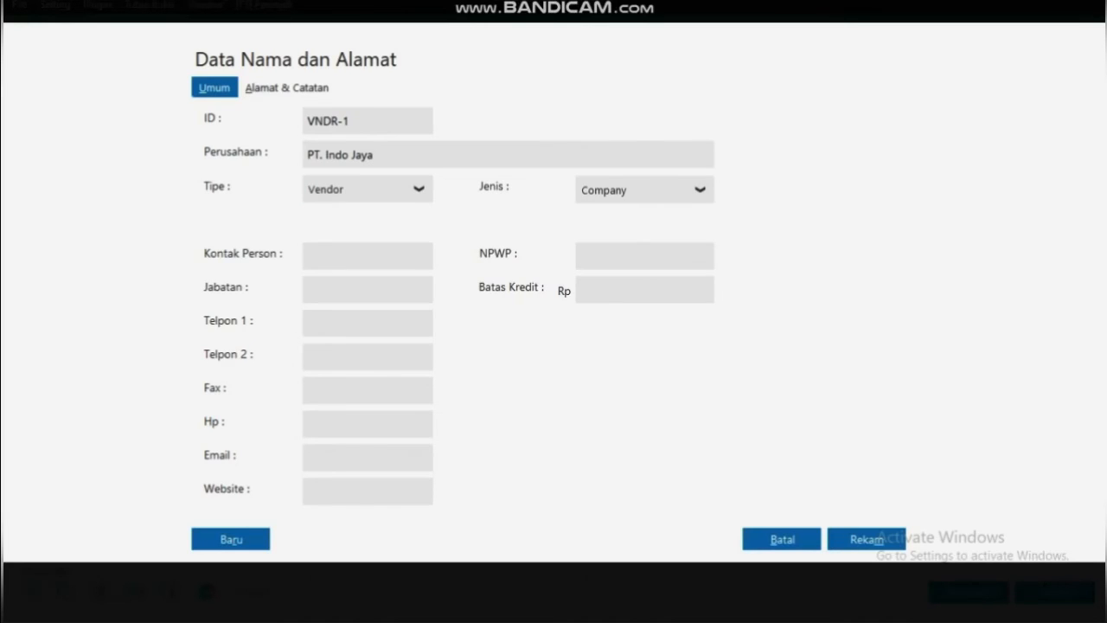
{"action": "left_click", "coordinate": [337, 256]}
{"action": "type", "text": "Bpk. Jaya"}
{"action": "left_click", "coordinate": [308, 289]}
{"action": "type", "text": "Manajer"}
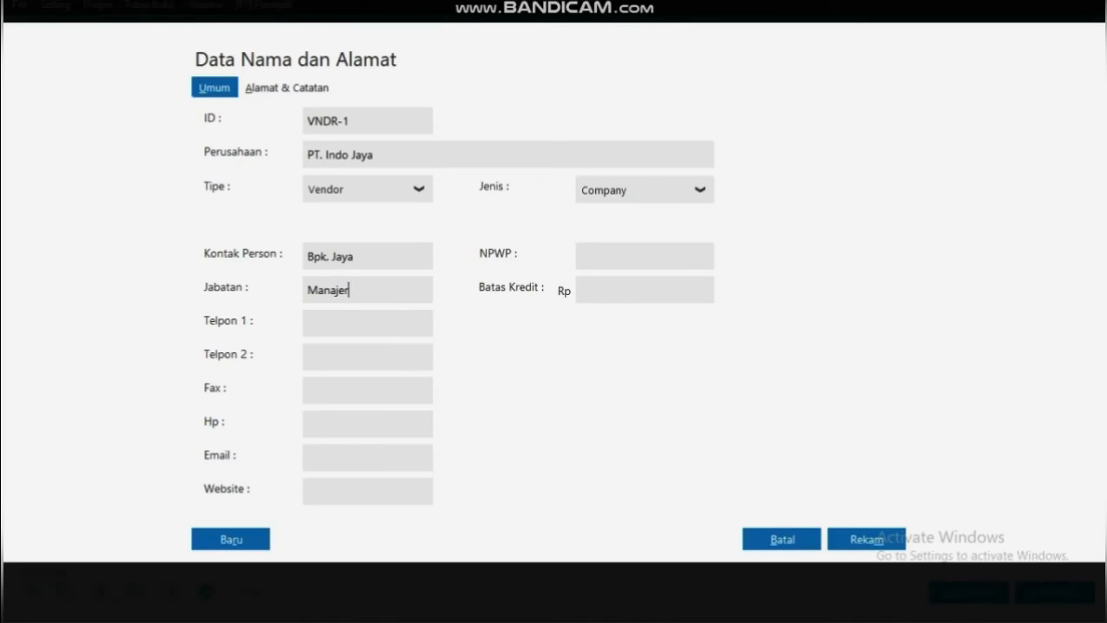
{"action": "type", "text": " Pembelian"}
{"action": "left_click", "coordinate": [867, 539]}
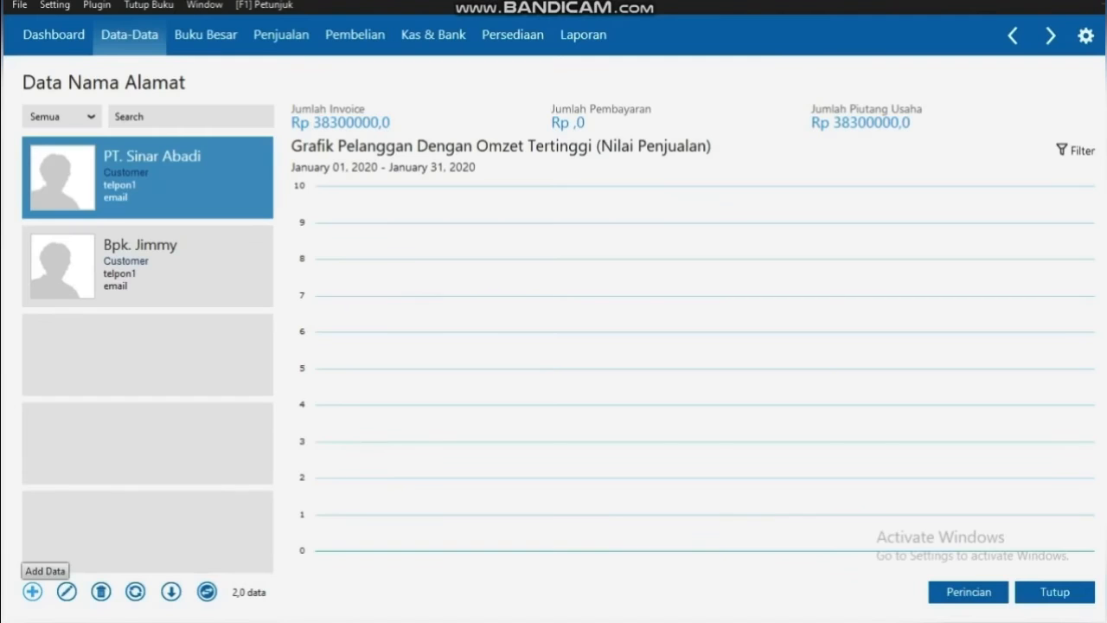
Add vendor V-002, PT. Ali Makmur, with its contact person titled Manajer Pembelian, and save
{"action": "left_click", "coordinate": [33, 590]}
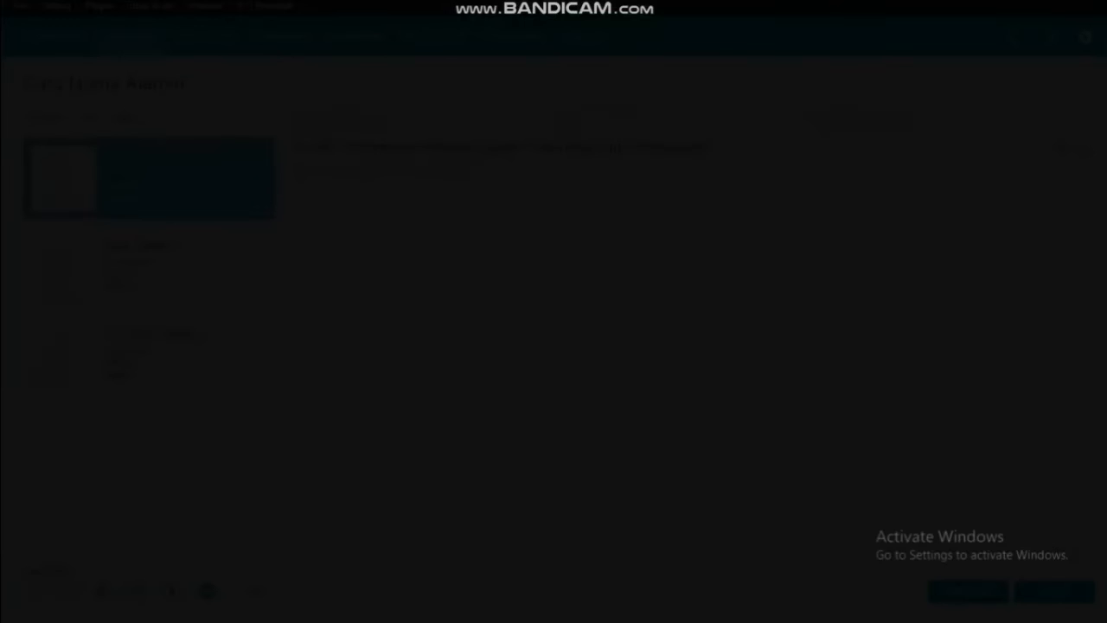
{"action": "key", "text": "BackSpace"}
{"action": "type", "text": "V-002"}
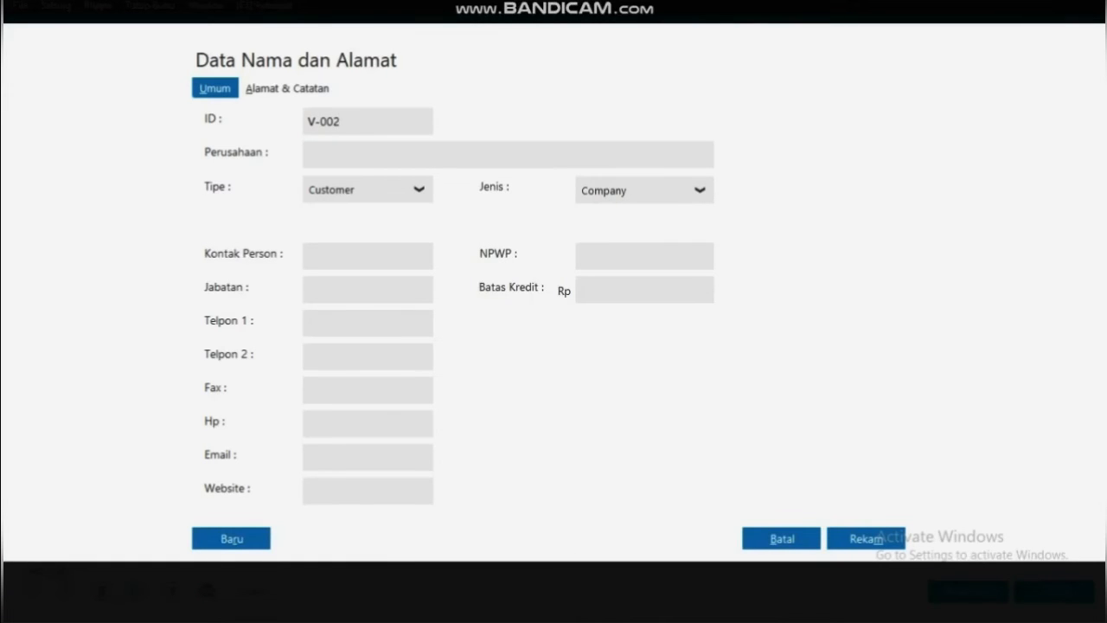
{"action": "left_click", "coordinate": [308, 155]}
{"action": "type", "text": "PT. Ali Makmur"}
{"action": "key", "text": "Tab"}
{"action": "key", "text": "Down"}
{"action": "key", "text": "Tab"}
{"action": "type", "text": "Bpk. Ali"}
{"action": "key", "text": "Tab"}
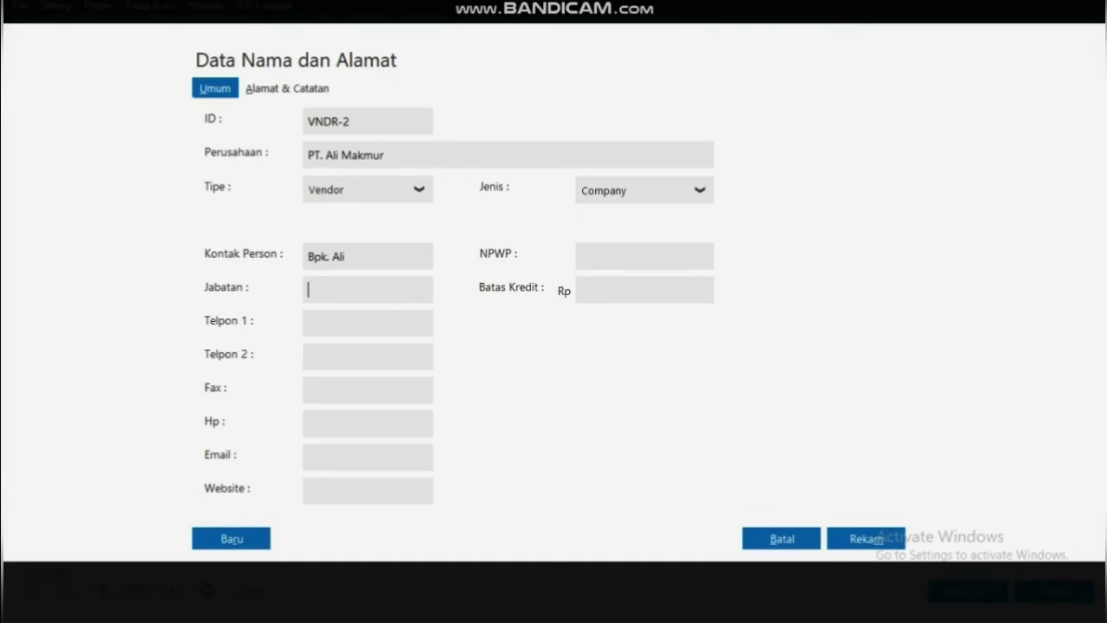
{"action": "type", "text": "Manajer Pembelian"}
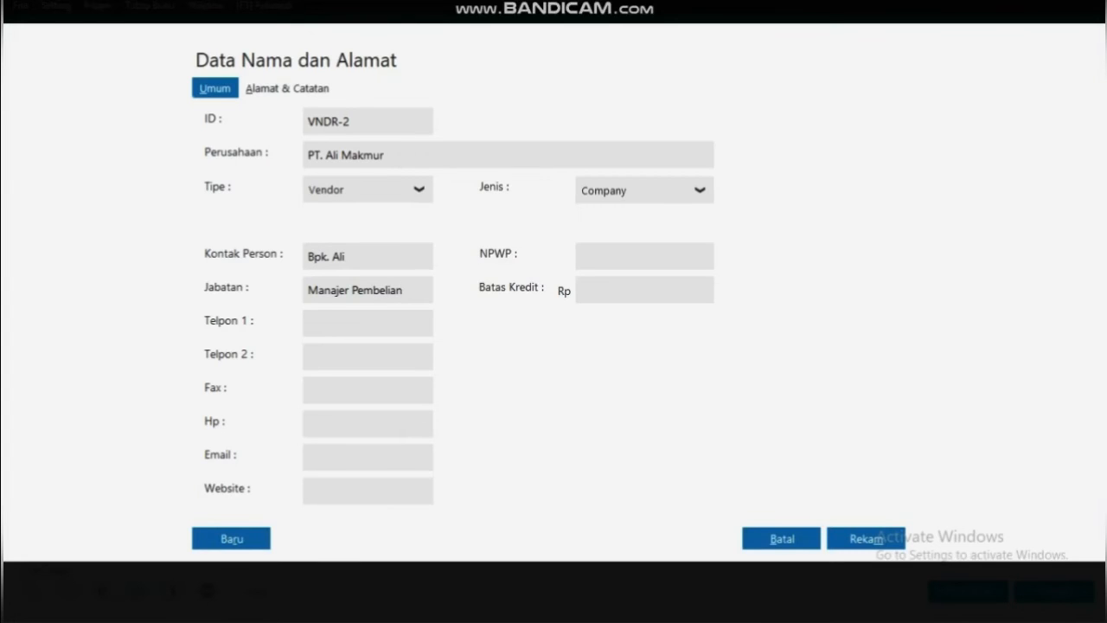
{"action": "left_click", "coordinate": [866, 538]}
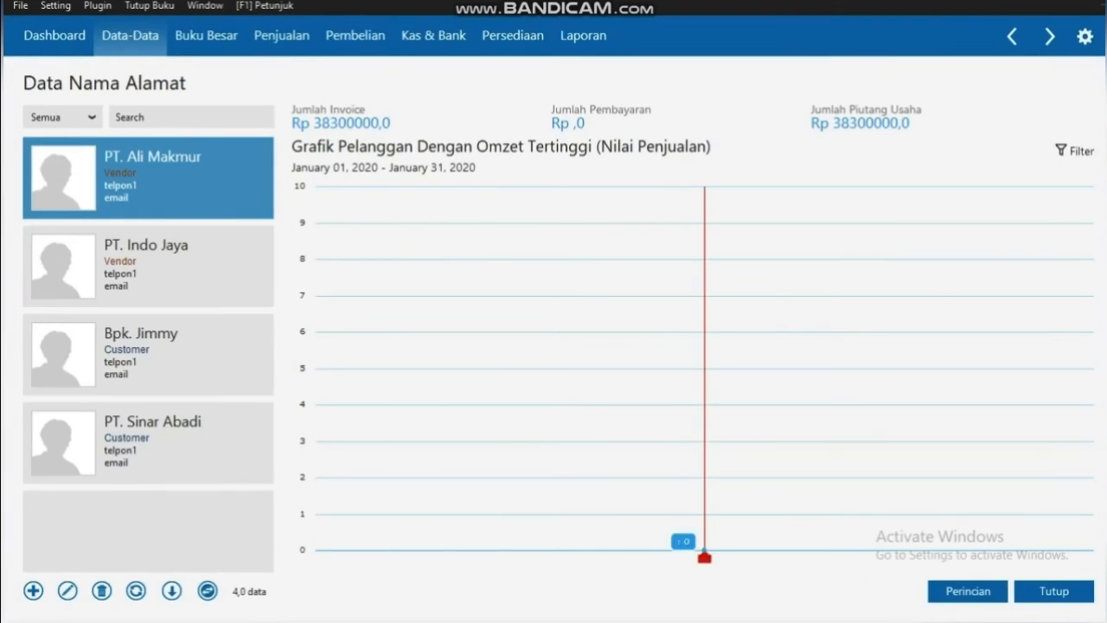
Close the address list and open the Saldo Awal Hutang Usaha opening payables list
{"action": "left_click", "coordinate": [1054, 591]}
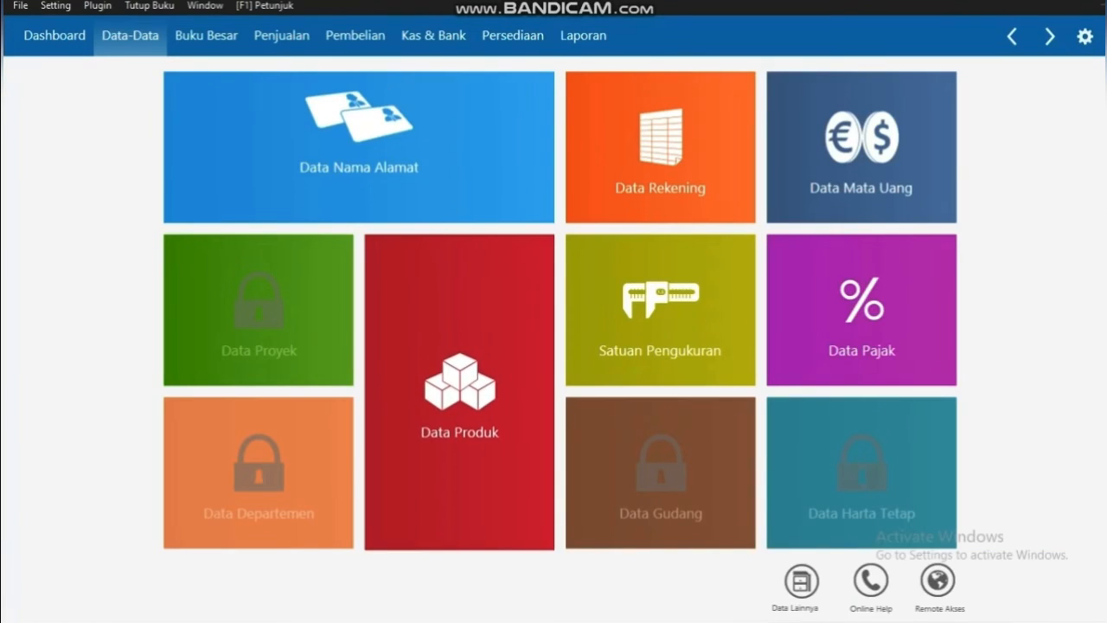
{"action": "key", "text": "alt+s"}
{"action": "key", "text": "Down"}
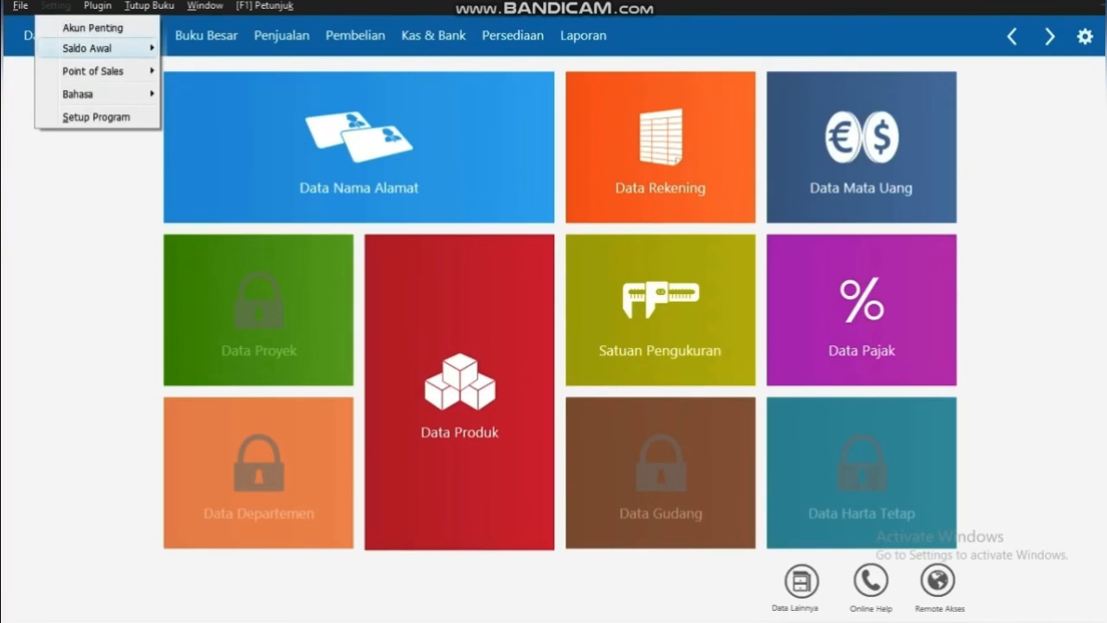
{"action": "key", "text": "Right"}
{"action": "key", "text": "Down"}
{"action": "key", "text": "Down"}
{"action": "key", "text": "Return"}
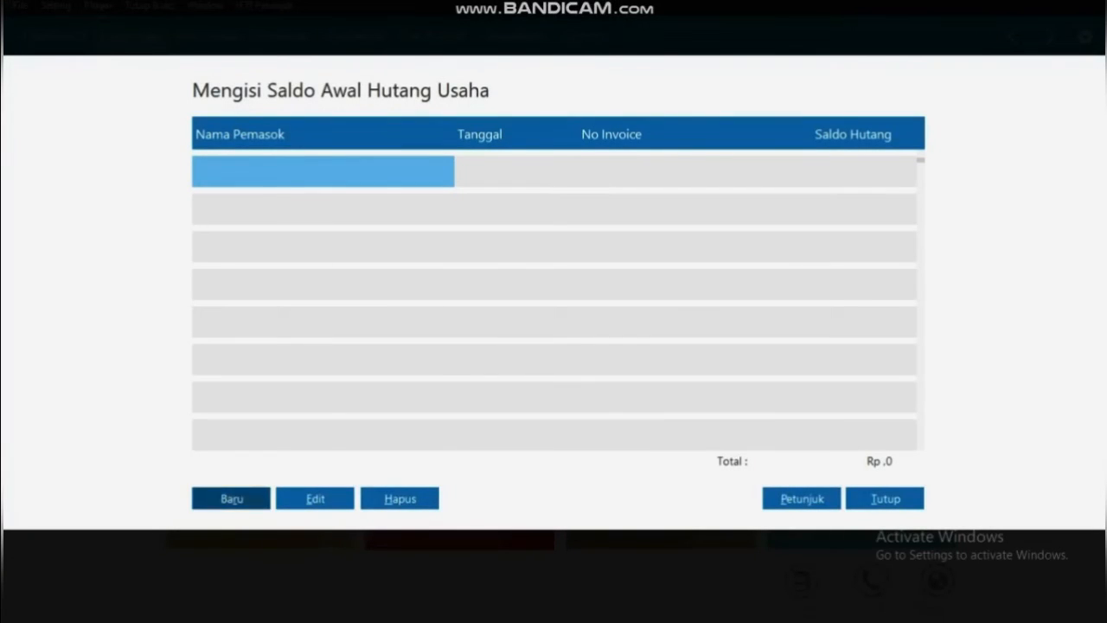
Start a new opening payable for supplier PT. Indo Jaya dated 03 November 2019
{"action": "left_click", "coordinate": [232, 498]}
{"action": "left_click", "coordinate": [571, 204]}
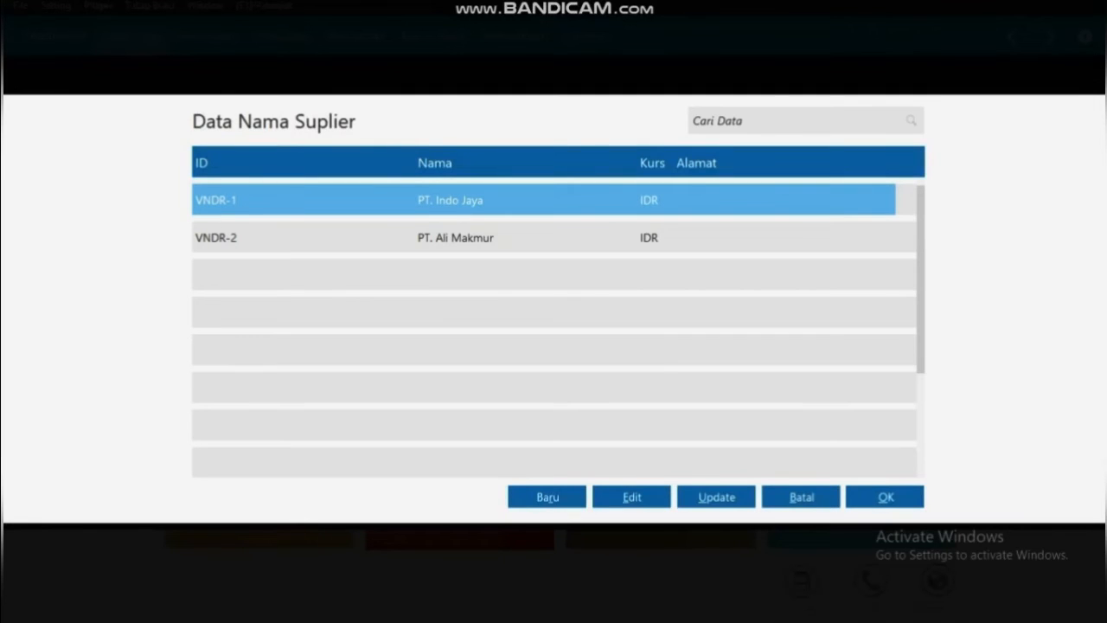
{"action": "left_click", "coordinate": [885, 496]}
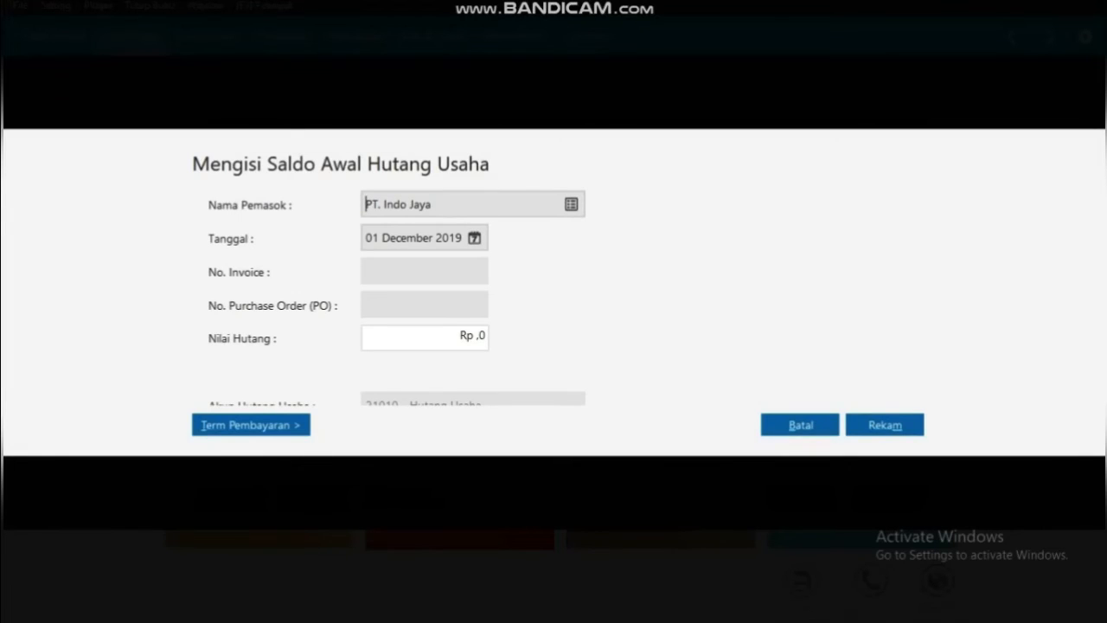
{"action": "left_click", "coordinate": [474, 237]}
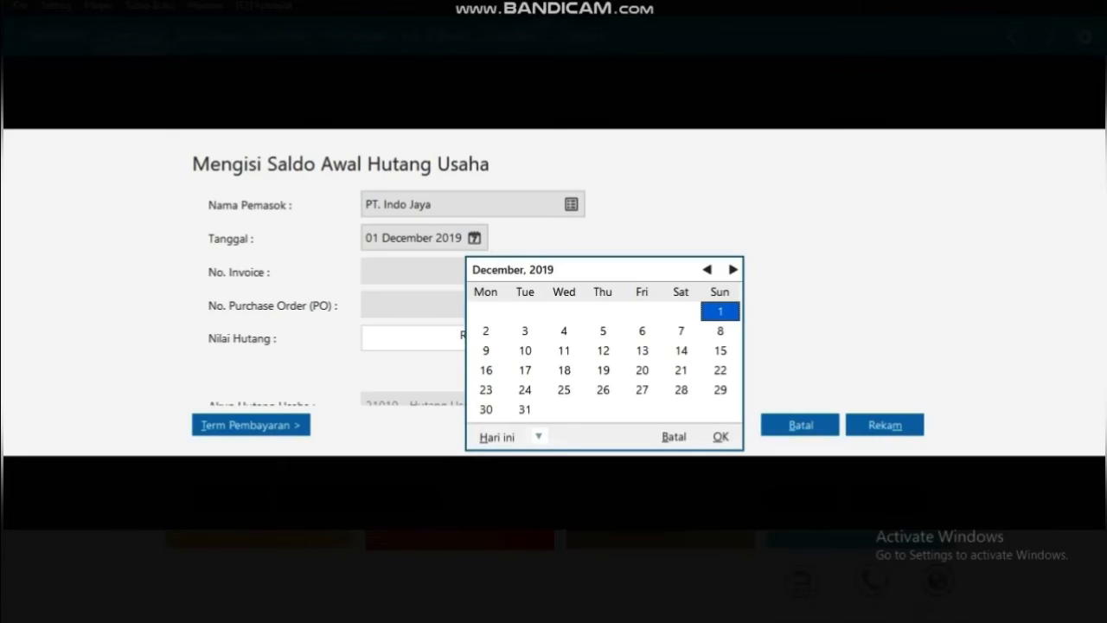
{"action": "left_click", "coordinate": [707, 270]}
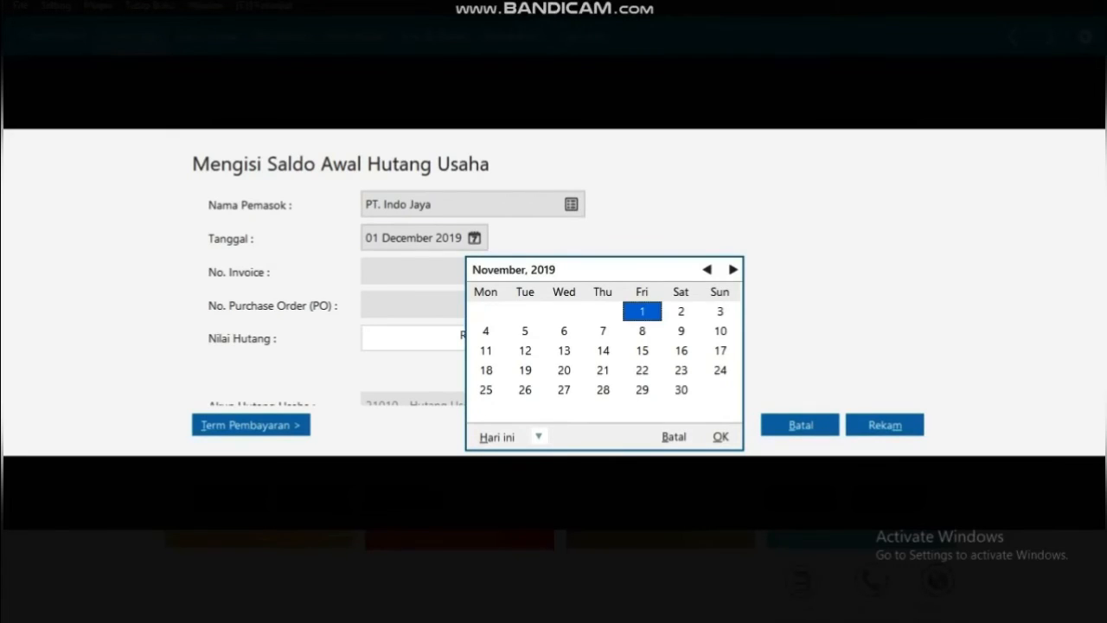
{"action": "left_click", "coordinate": [720, 312]}
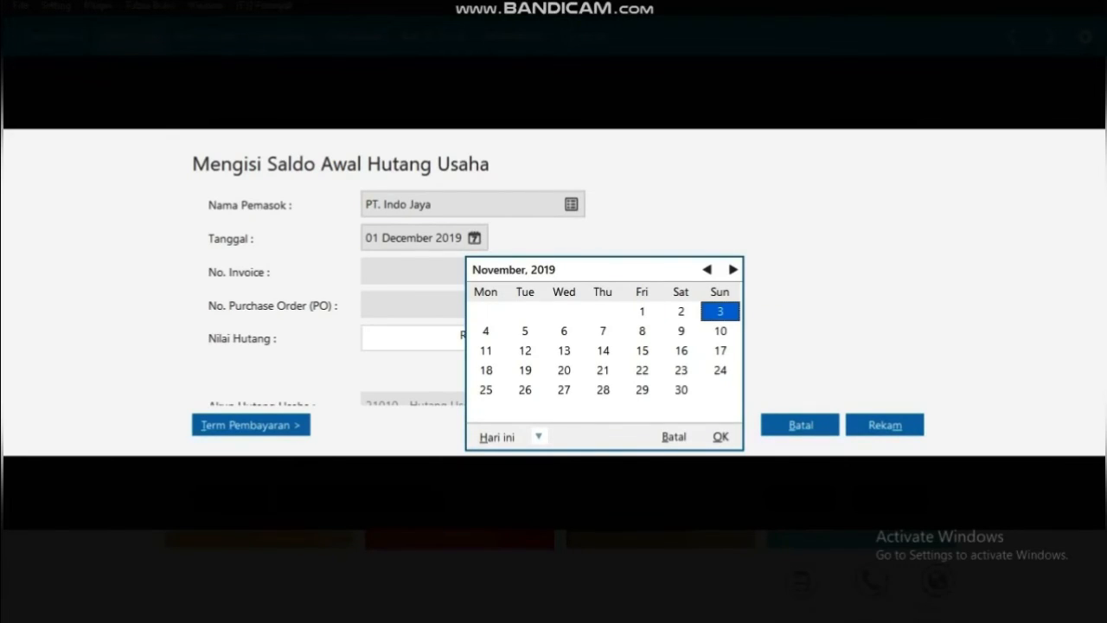
{"action": "left_click", "coordinate": [721, 437]}
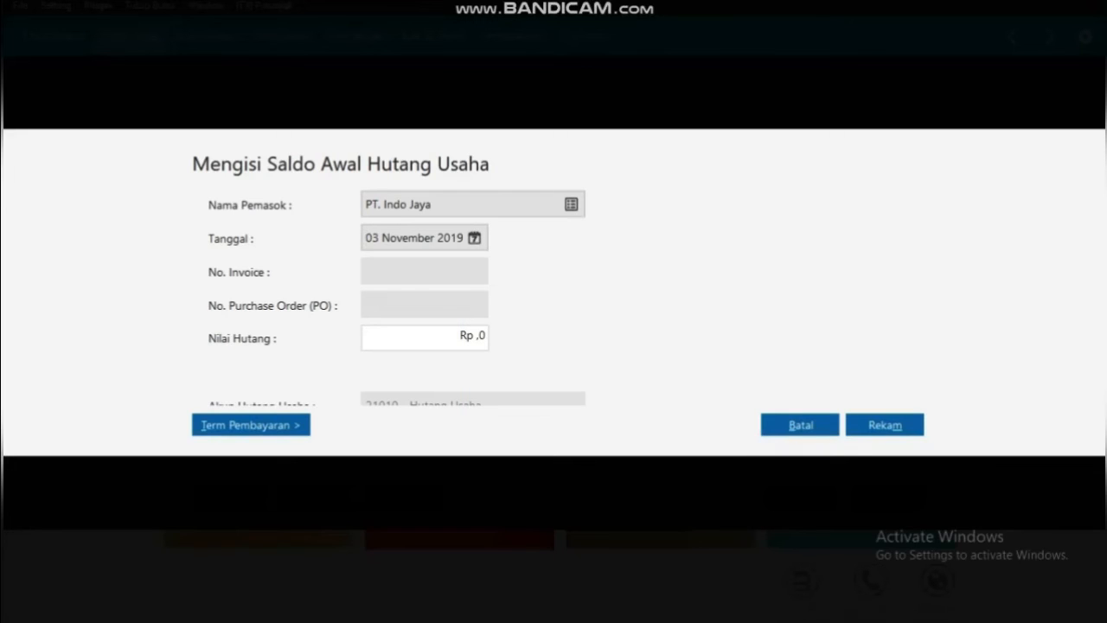
Enter invoice IJ-001, purchase order TTPO-001 and amount 12900000
{"action": "left_click", "coordinate": [415, 271]}
{"action": "type", "text": "IJ-001"}
{"action": "left_click", "coordinate": [415, 305]}
{"action": "type", "text": "TTPO-001"}
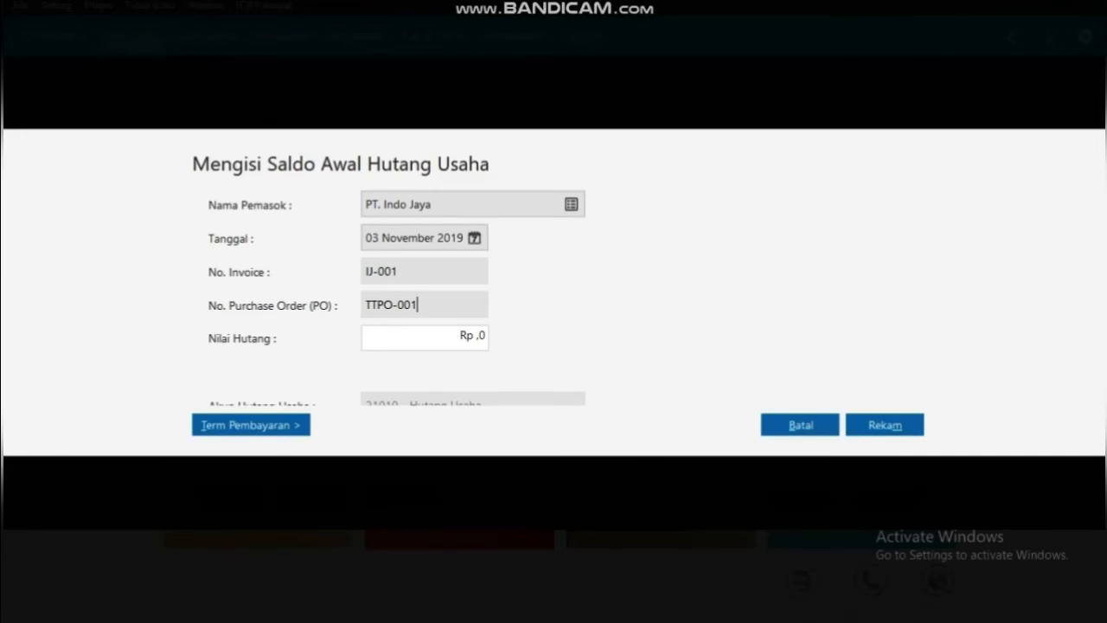
{"action": "key", "text": "Tab"}
{"action": "key", "text": "BackSpace"}
{"action": "type", "text": "12900000"}
Set the payment term to 10 discount days and 30 due days
{"action": "left_click", "coordinate": [250, 424]}
{"action": "key", "text": "BackSpace"}
{"action": "type", "text": "10"}
{"action": "key", "text": "Tab"}
{"action": "key", "text": "BackSpace"}
{"action": "type", "text": "30"}
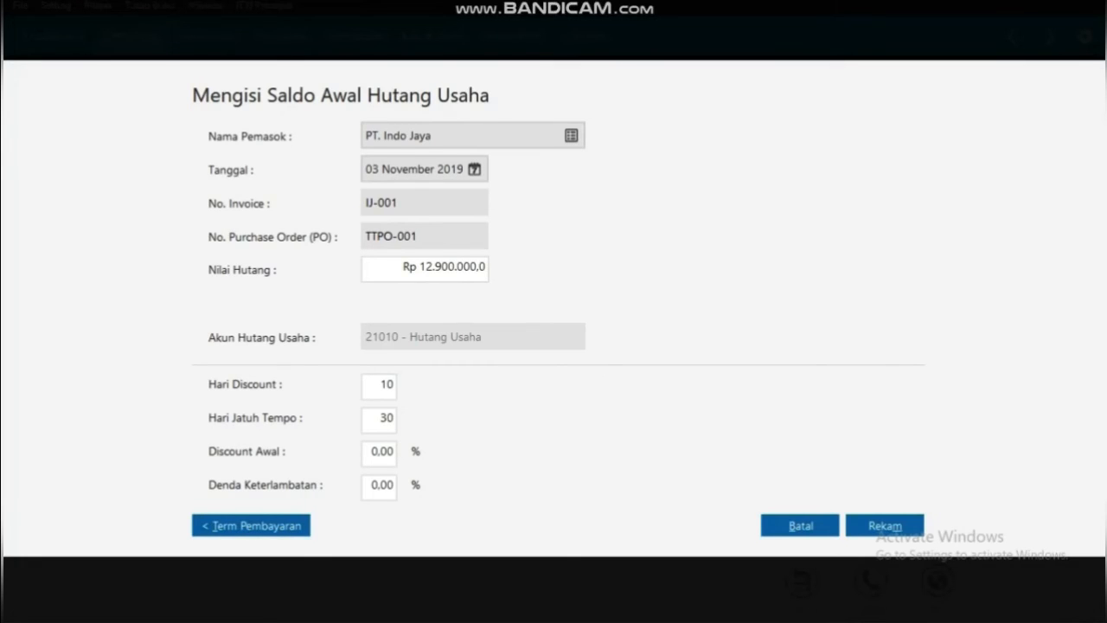
Set a 2% early discount and 2% late penalty, then save the PT. Indo Jaya payable
{"action": "key", "text": "Tab"}
{"action": "key", "text": "BackSpace"}
{"action": "key", "text": "BackSpace"}
{"action": "type", "text": "2"}
{"action": "key", "text": "Tab"}
{"action": "key", "text": "BackSpace"}
{"action": "key", "text": "BackSpace"}
{"action": "type", "text": "2"}
{"action": "key", "text": "Tab"}
{"action": "key", "text": "Return"}
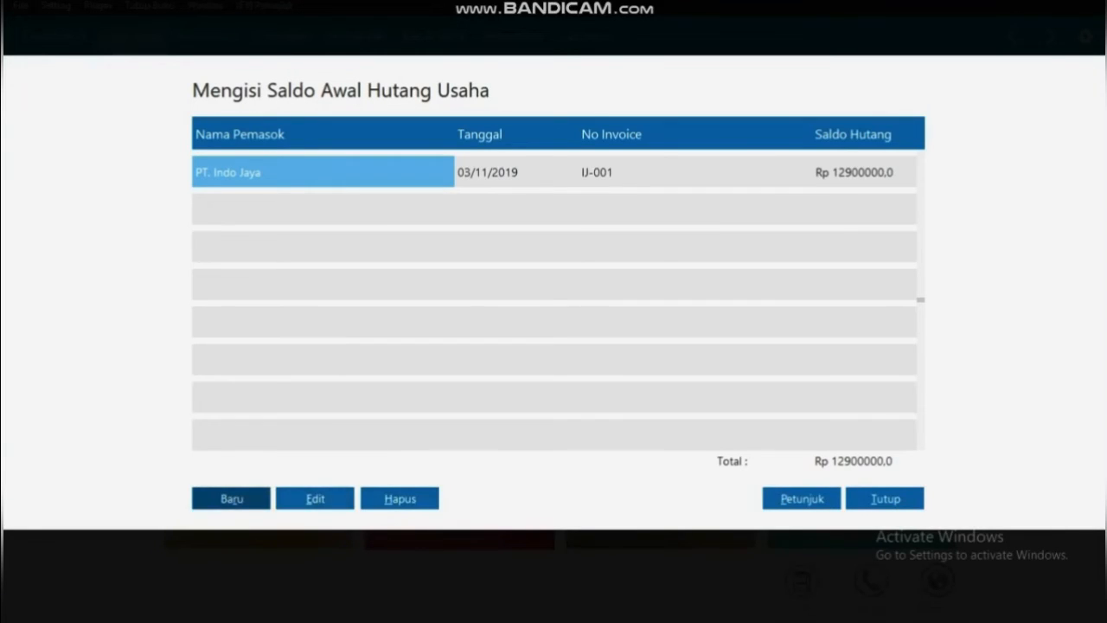
{"action": "key", "text": "Return"}
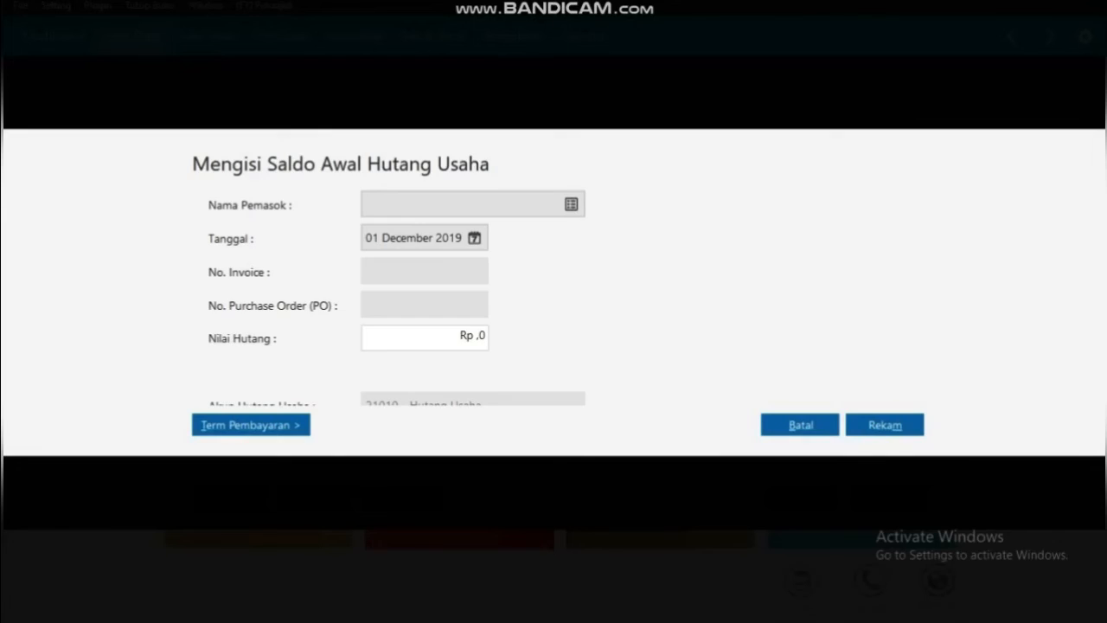
Choose supplier PT. Ali Makmur and date the entry 30 December 2019
{"action": "left_click", "coordinate": [571, 204]}
{"action": "left_click", "coordinate": [456, 238]}
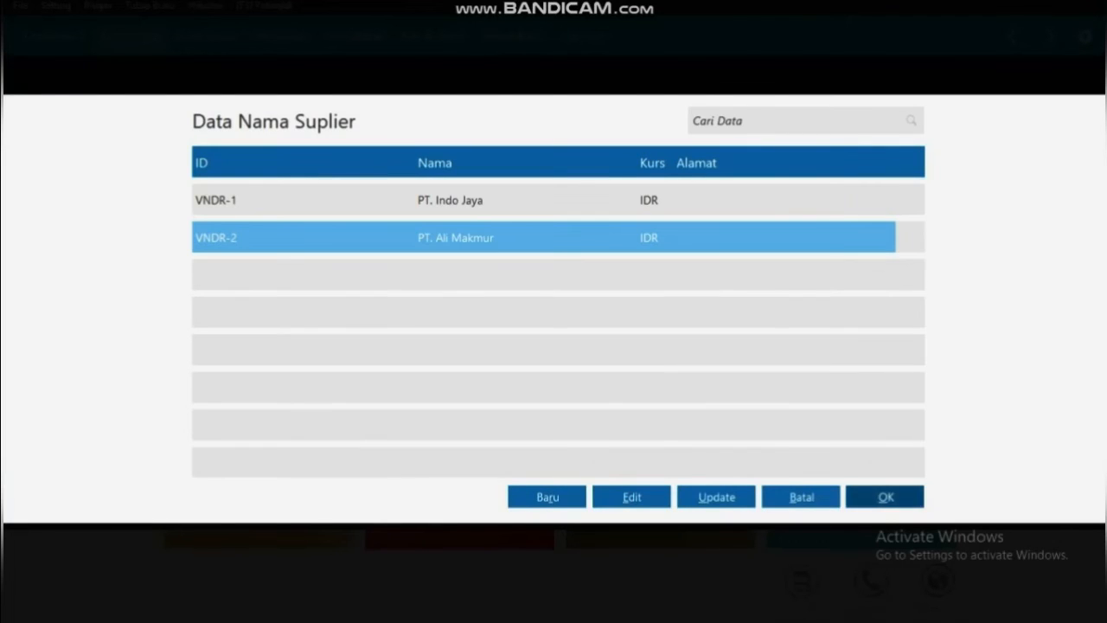
{"action": "key", "text": "Return"}
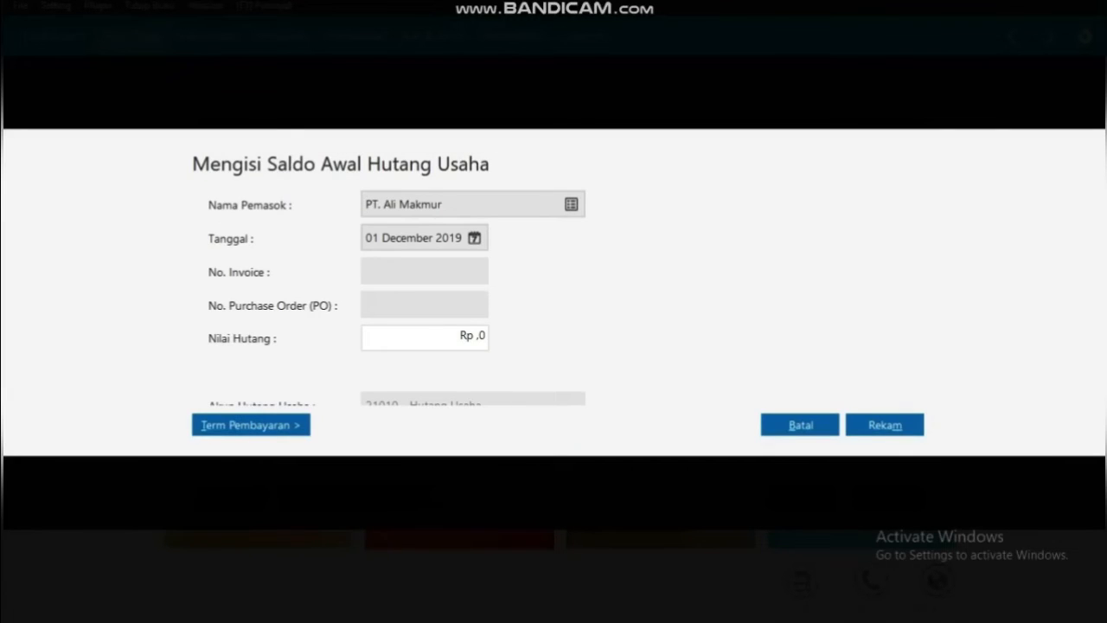
{"action": "left_click", "coordinate": [475, 238]}
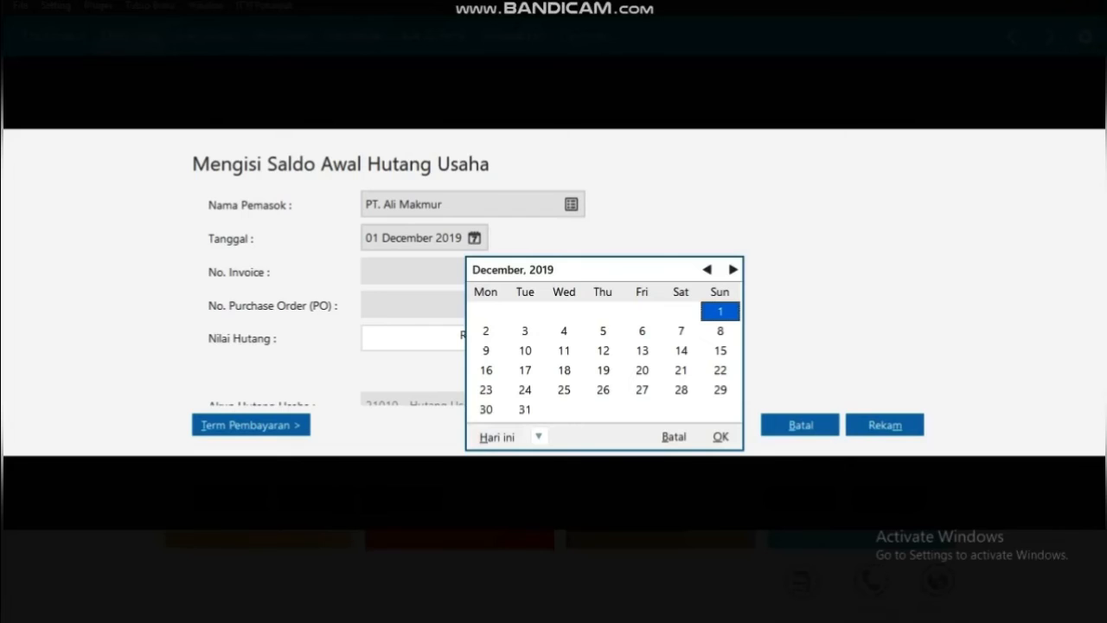
{"action": "left_click", "coordinate": [486, 410]}
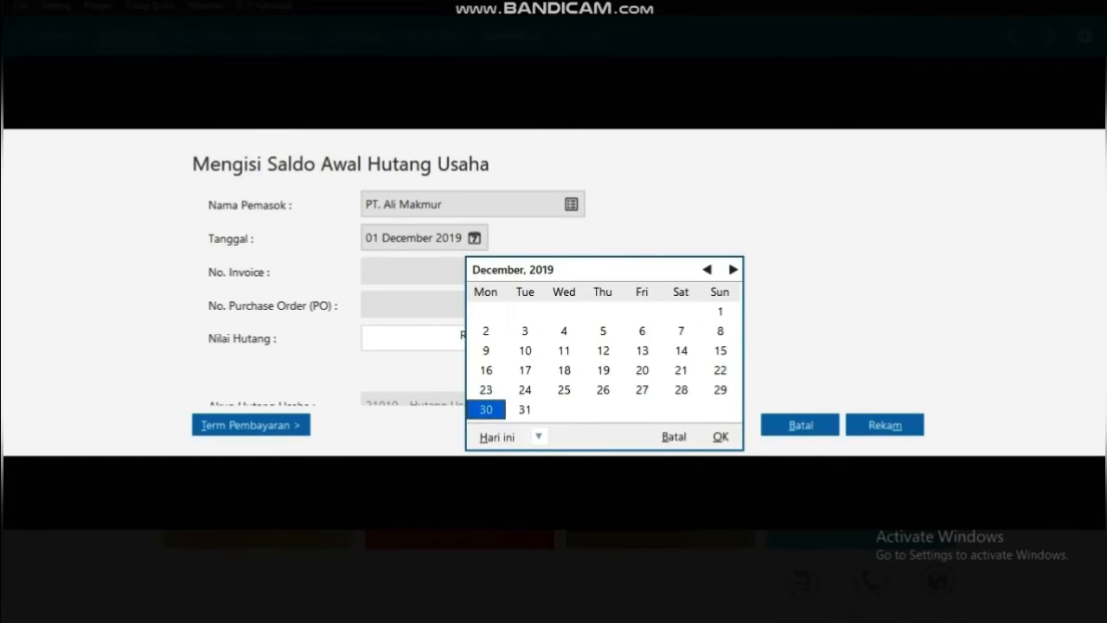
{"action": "left_click", "coordinate": [720, 436]}
Enter invoice AM-001, purchase order TTPO-002 and the Rp 9.800.000 amount
{"action": "left_click", "coordinate": [406, 271]}
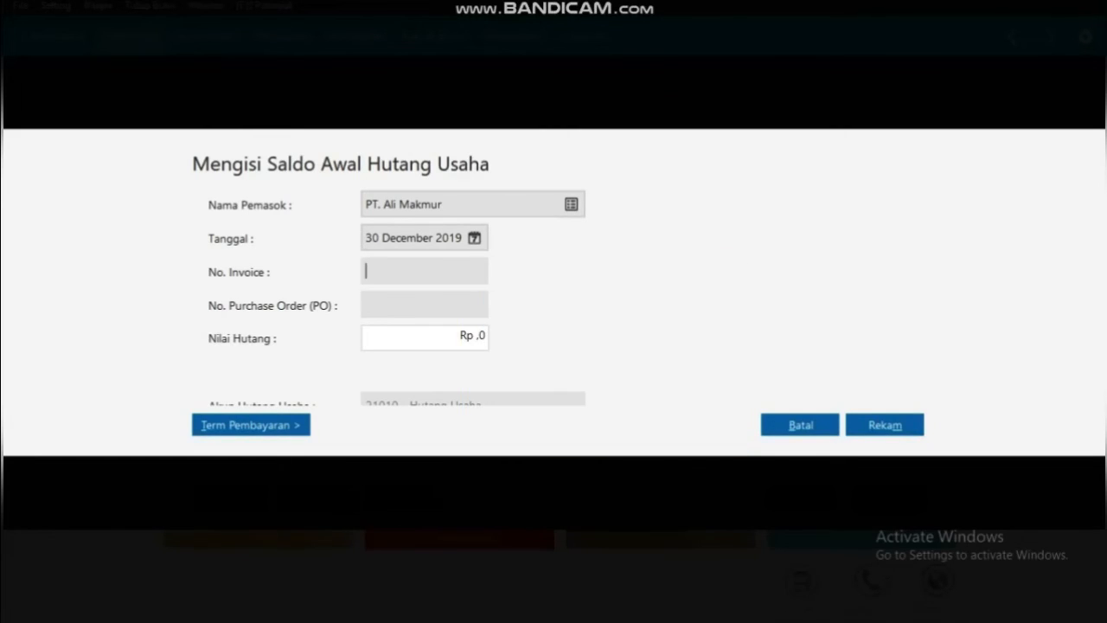
{"action": "type", "text": "AM-001"}
{"action": "left_click", "coordinate": [424, 304]}
{"action": "type", "text": "TTPO-002"}
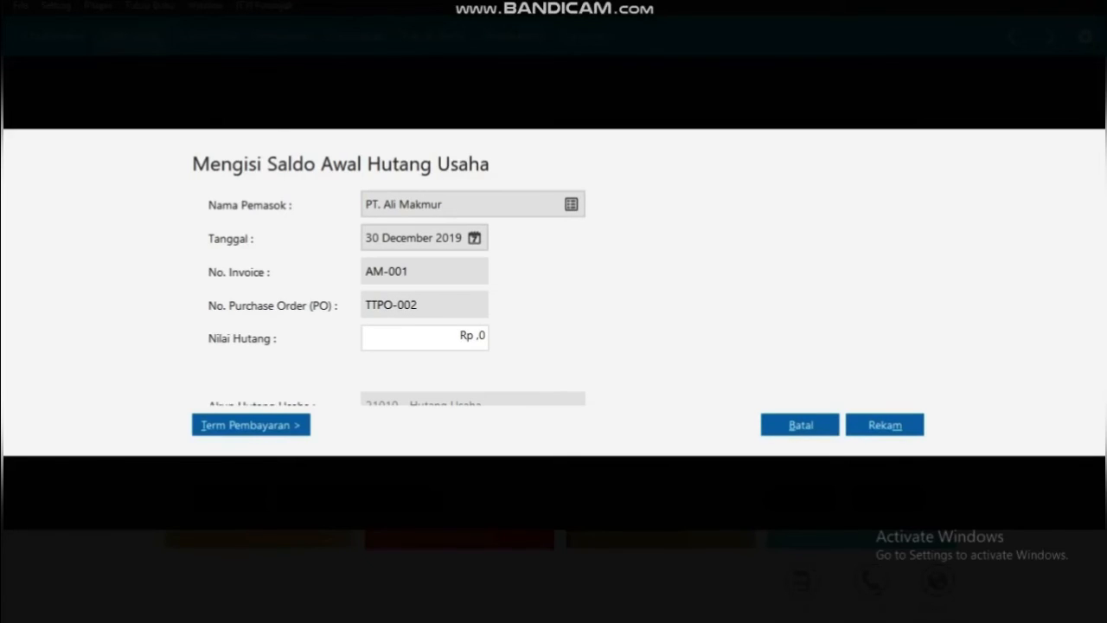
{"action": "key", "text": "Tab"}
{"action": "key", "text": "BackSpace"}
{"action": "type", "text": "98"}
{"action": "type", "text": "00000"}
Set the payment term to 10 discount days and 30 due days
{"action": "left_click", "coordinate": [251, 424]}
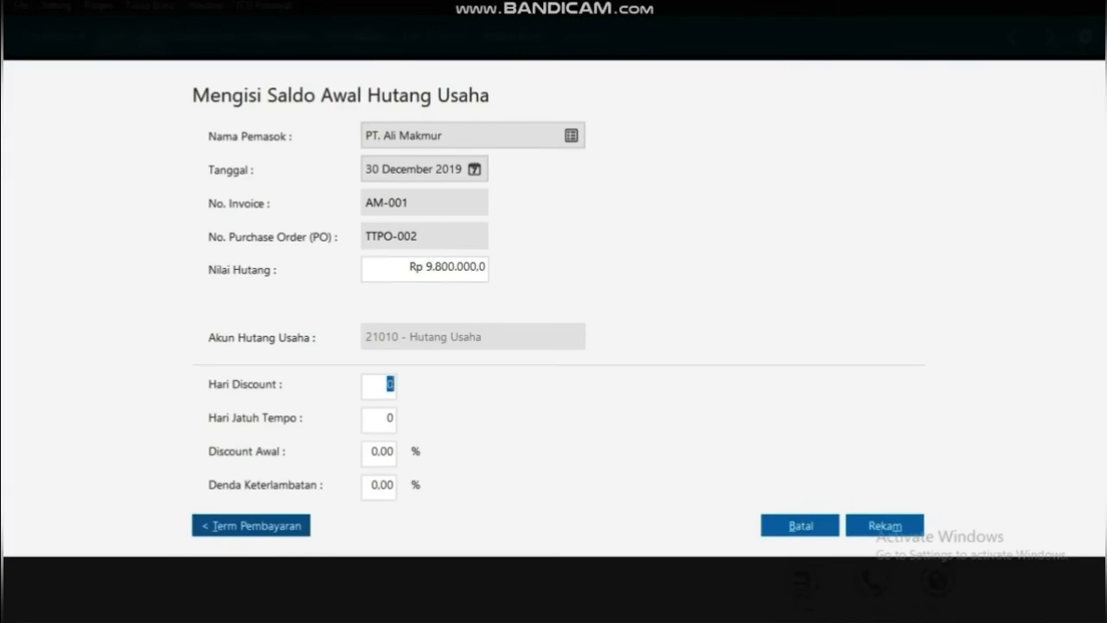
{"action": "type", "text": "10"}
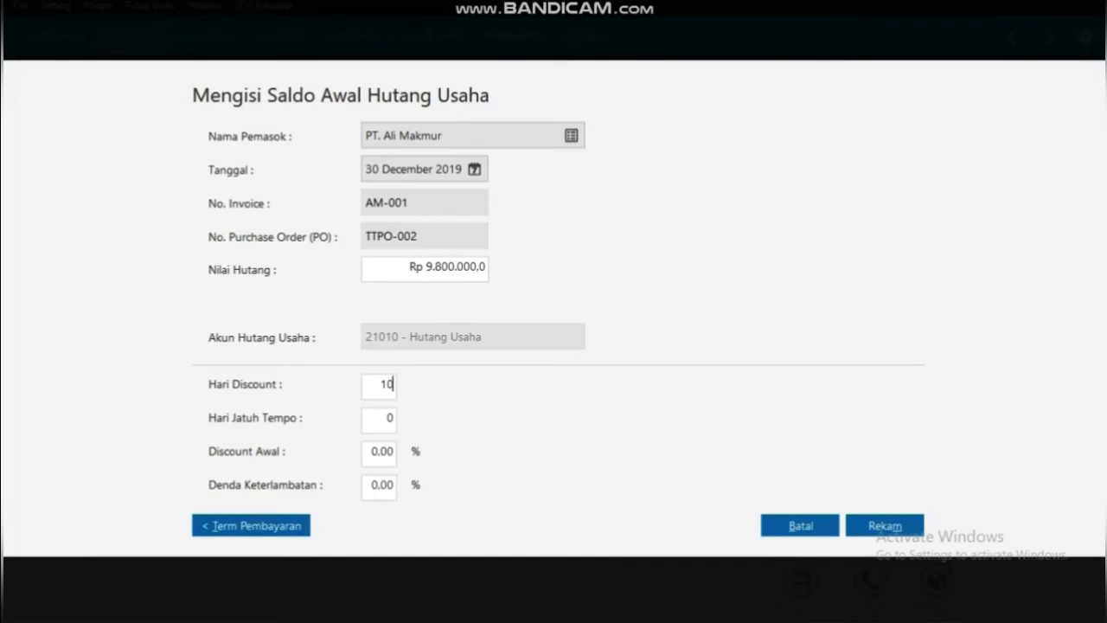
{"action": "key", "text": "Tab"}
{"action": "type", "text": "30"}
Set 2% early discount and 2% late penalty, save the entry, and close the payables list
{"action": "key", "text": "Tab"}
{"action": "key", "text": "Home"}
{"action": "key", "text": "Delete"}
{"action": "key", "text": "Delete"}
{"action": "type", "text": "2,"}
{"action": "key", "text": "Tab"}
{"action": "key", "text": "Home"}
{"action": "key", "text": "BackSpace"}
{"action": "type", "text": "2"}
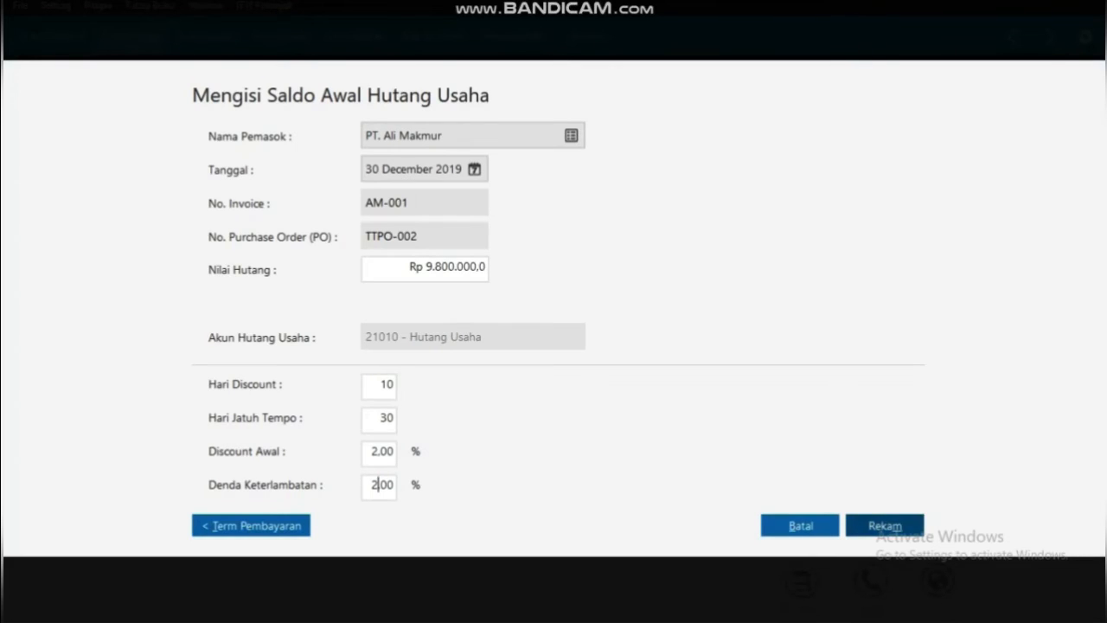
{"action": "left_click", "coordinate": [884, 525]}
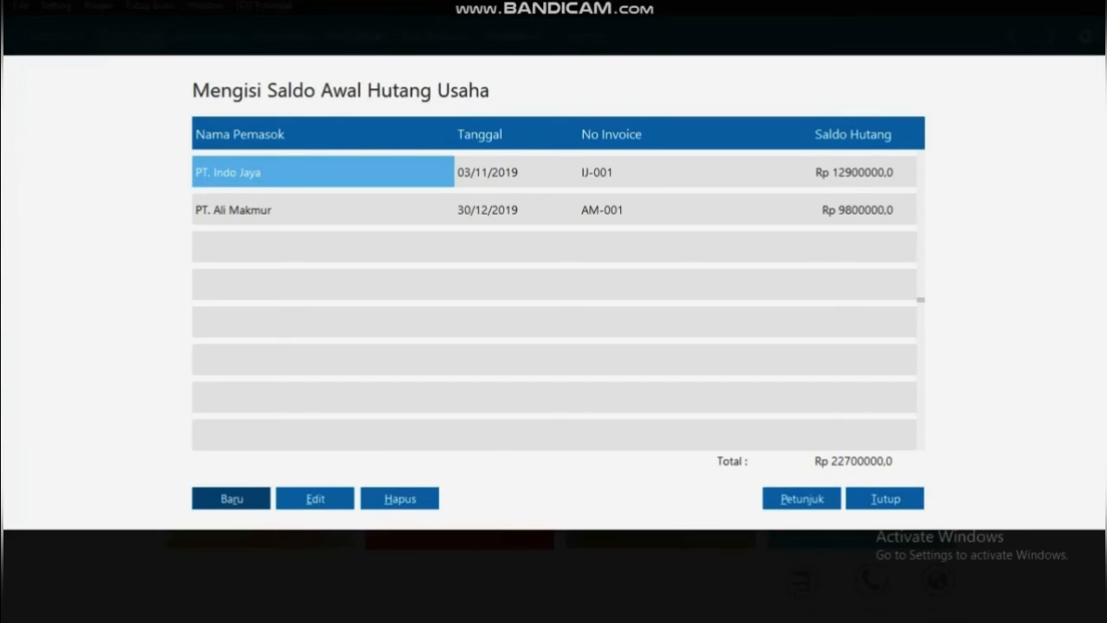
{"action": "left_click", "coordinate": [885, 498]}
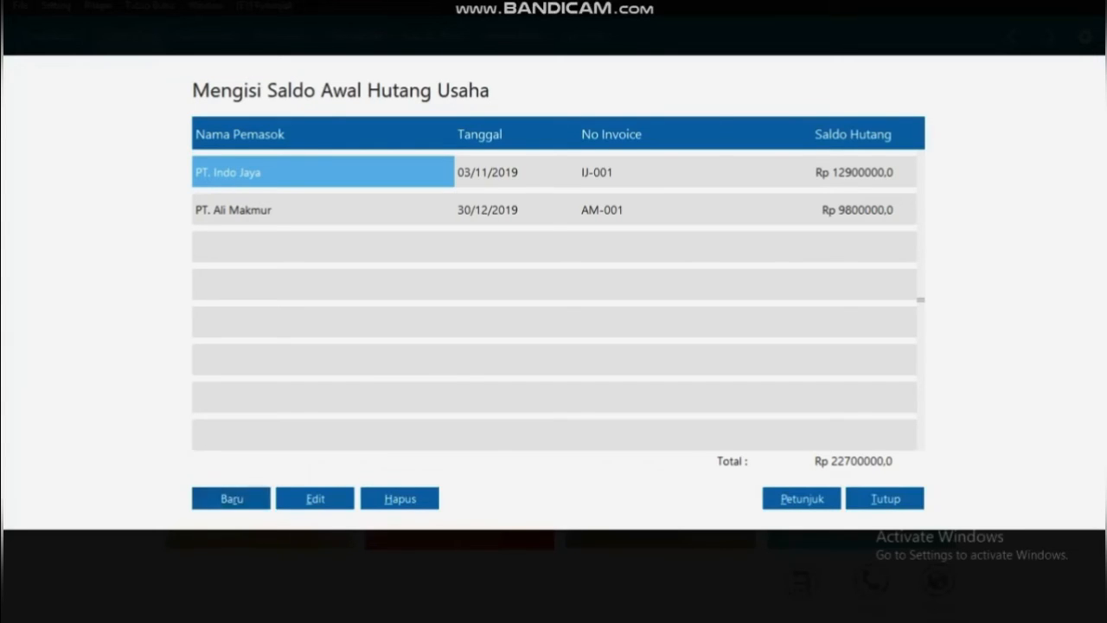
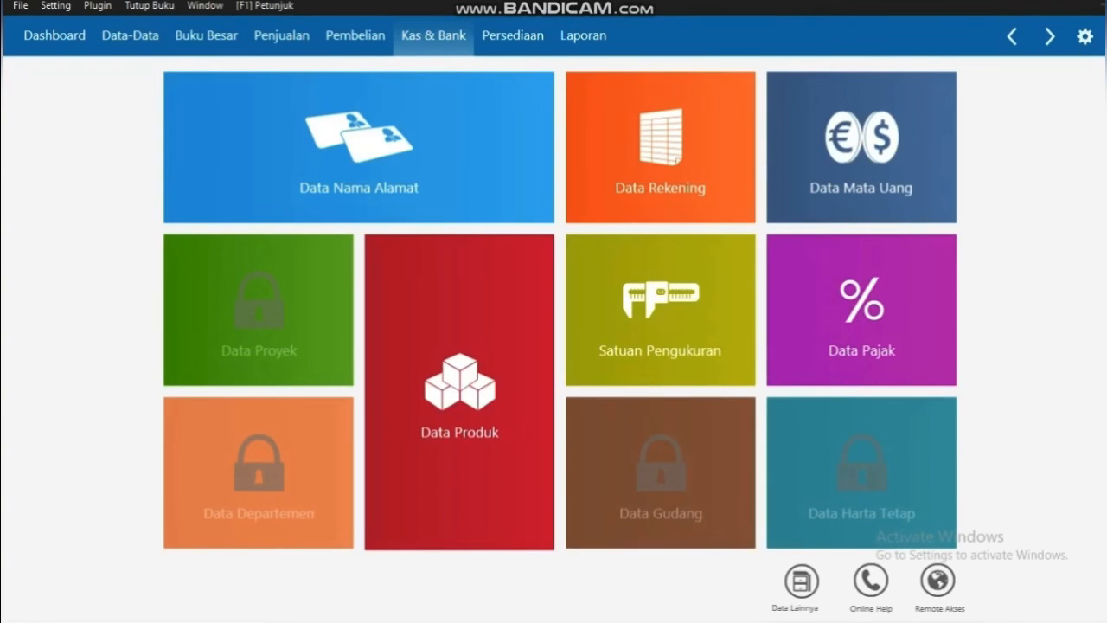
From the Kas & Bank tiles, start a new Kas Keluar transaction numbered CD000001
{"action": "left_click", "coordinate": [356, 37]}
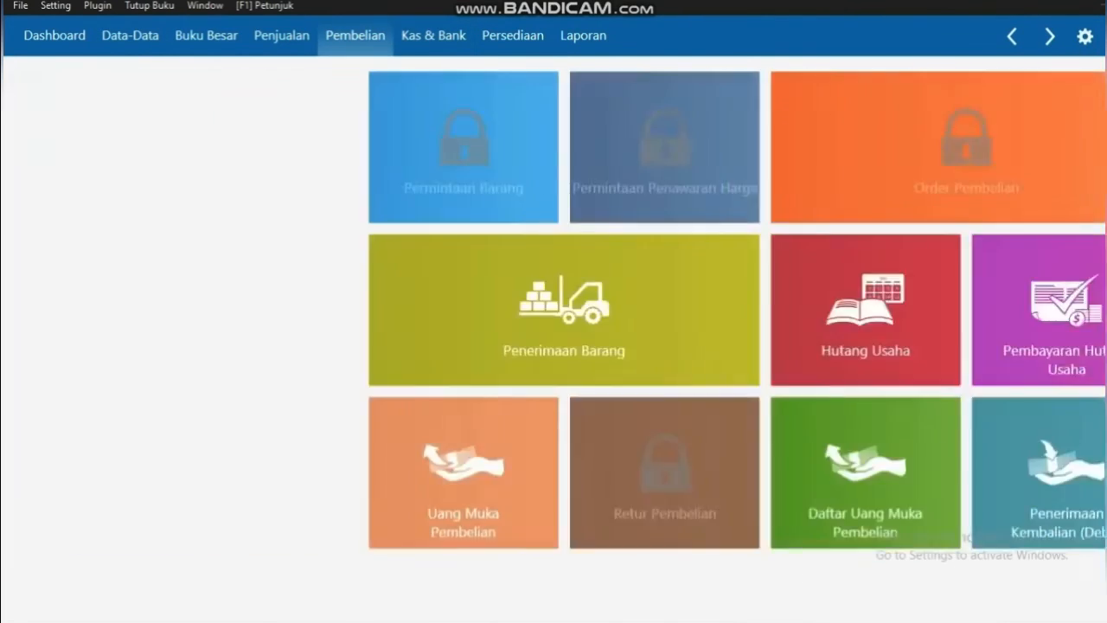
{"action": "left_click", "coordinate": [433, 35]}
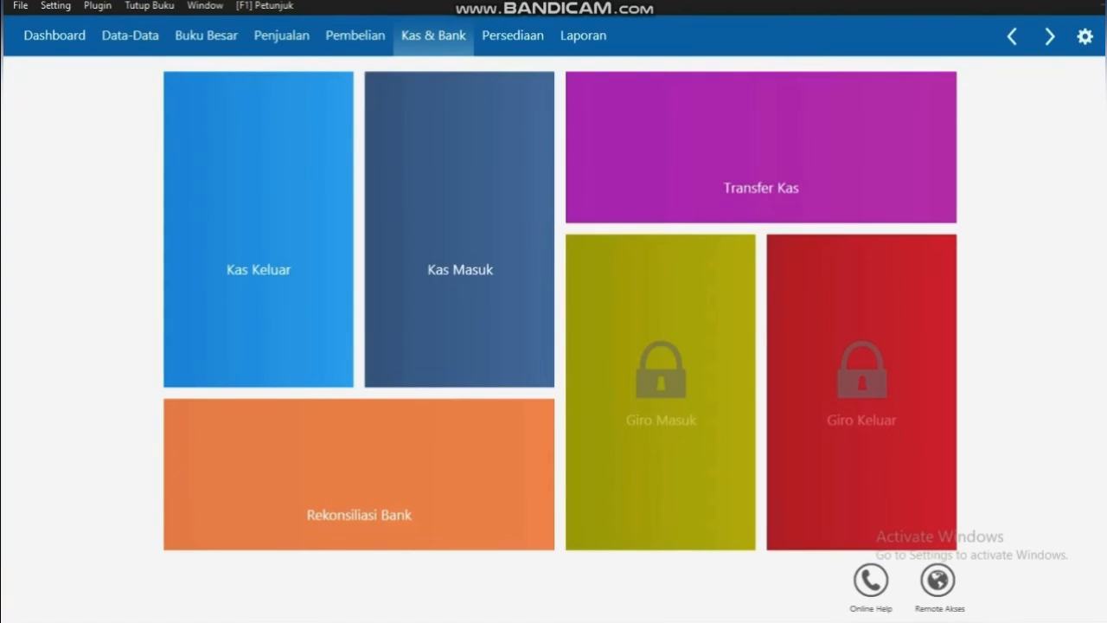
{"action": "mouse_move", "coordinate": [259, 230]}
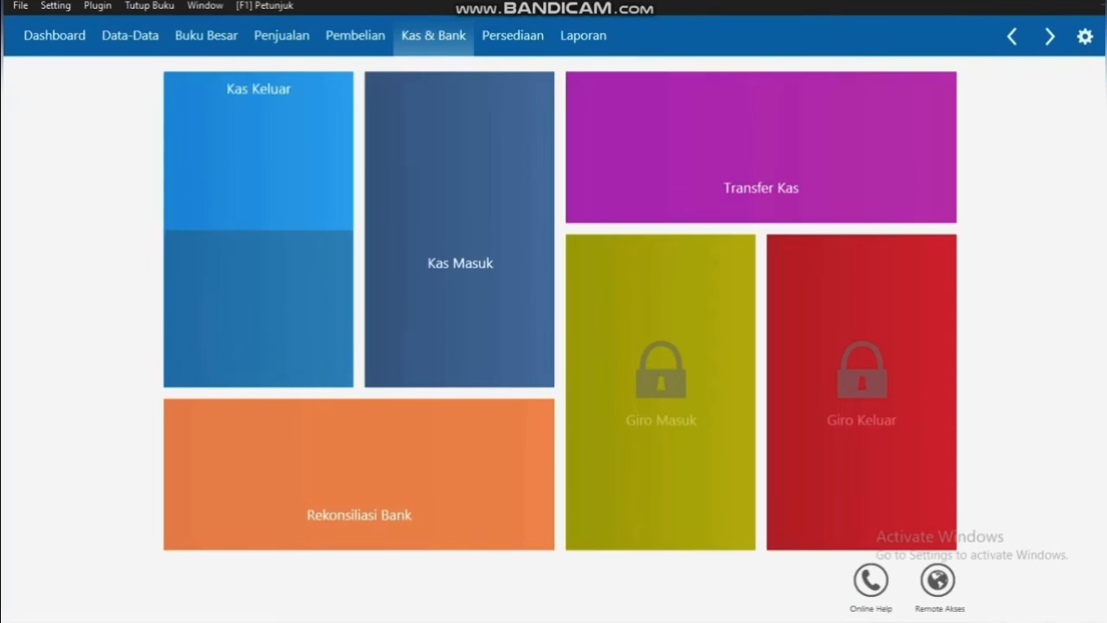
{"action": "left_click", "coordinate": [226, 364]}
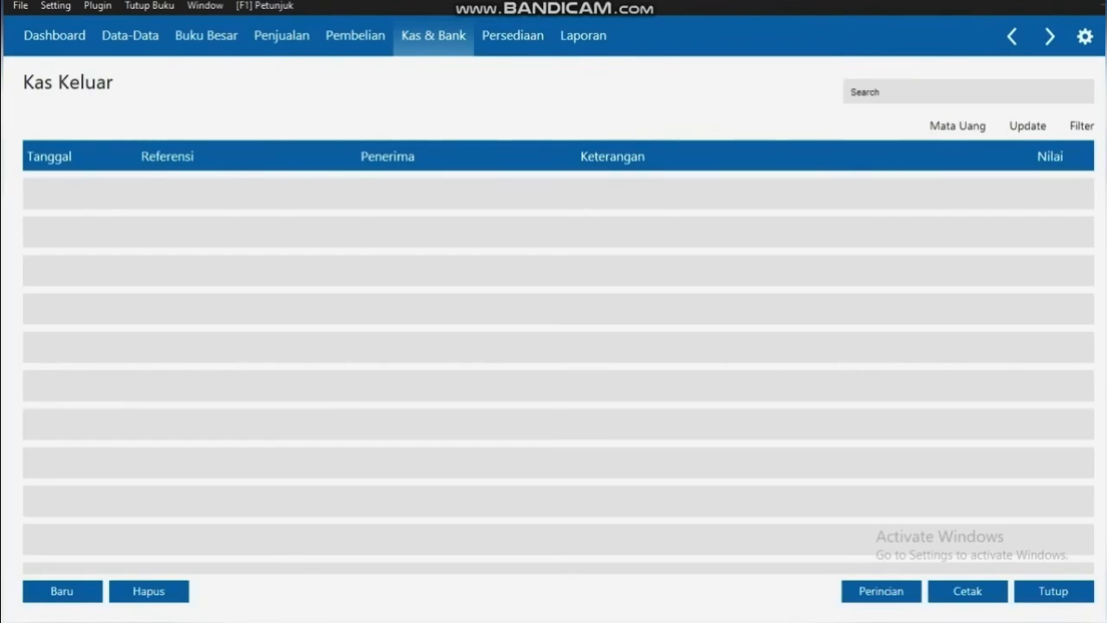
{"action": "left_click", "coordinate": [65, 590]}
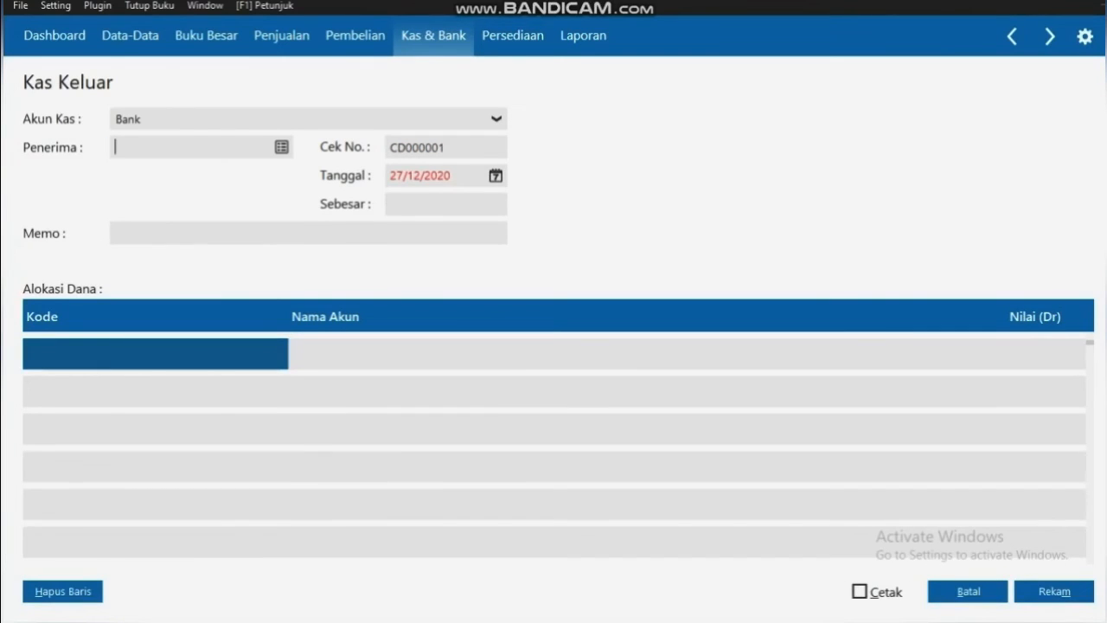
From the payee list, create a new contact of type Others and kind Personal
{"action": "left_click", "coordinate": [281, 147]}
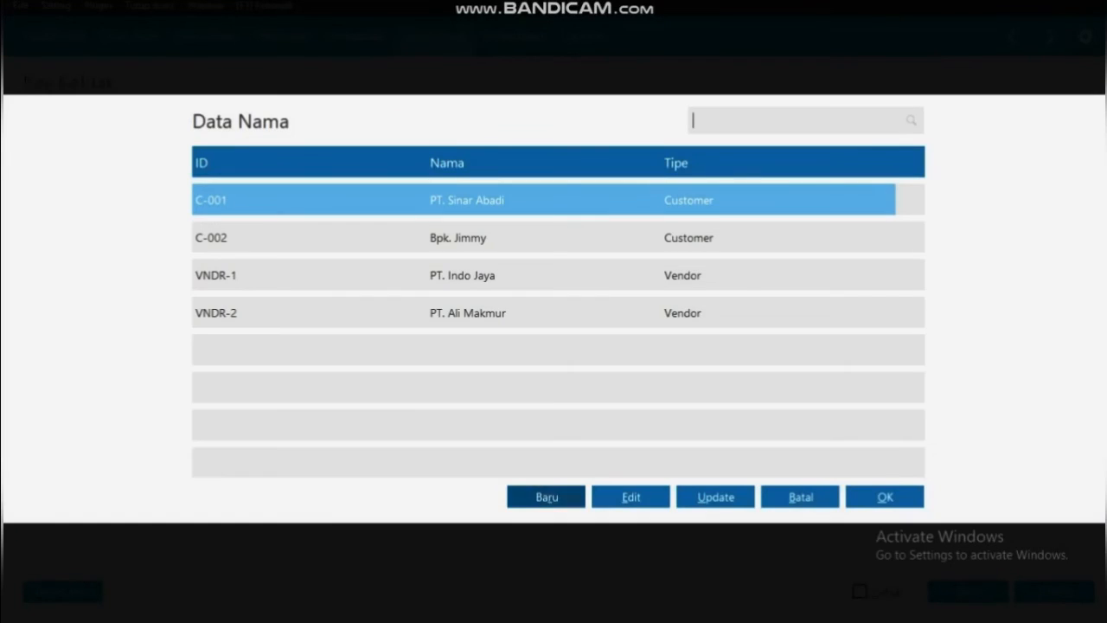
{"action": "left_click", "coordinate": [547, 497]}
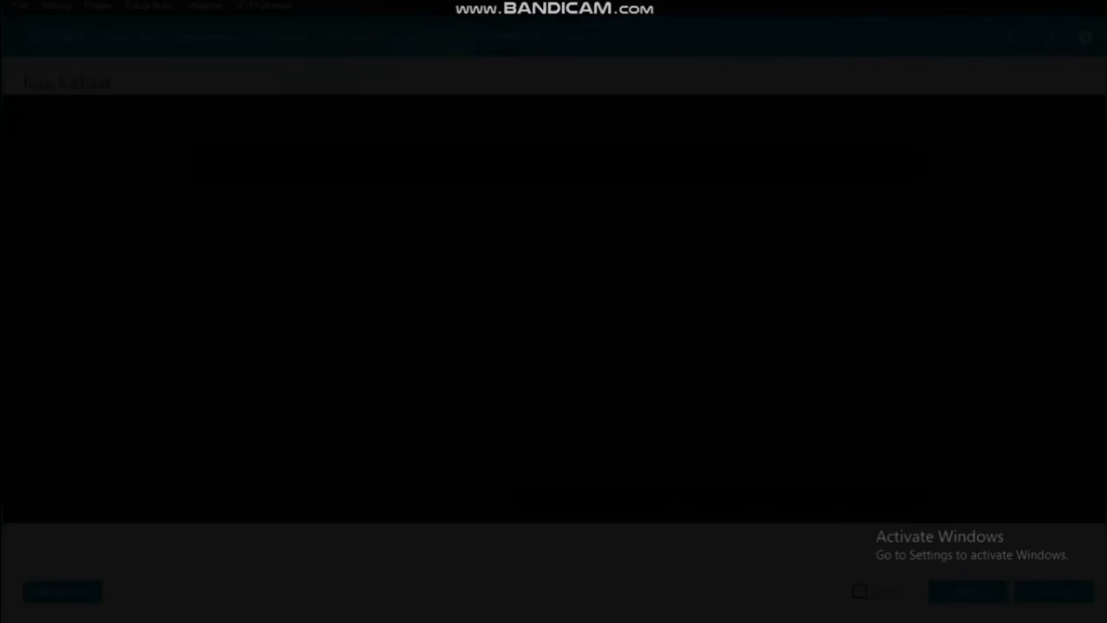
{"action": "left_click", "coordinate": [419, 189]}
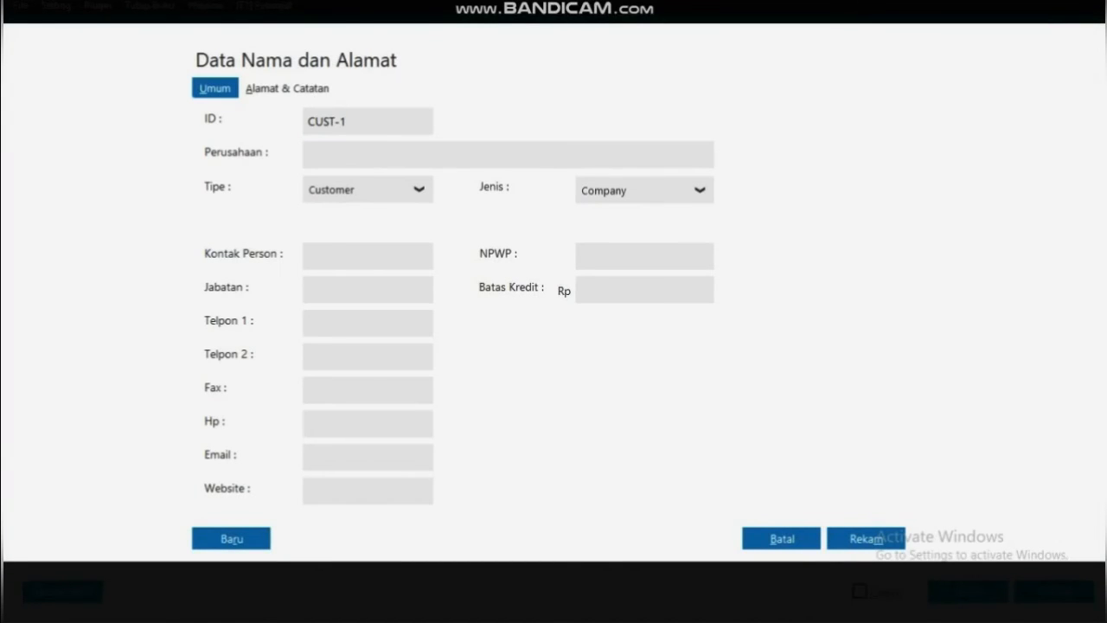
{"action": "left_click", "coordinate": [325, 289]}
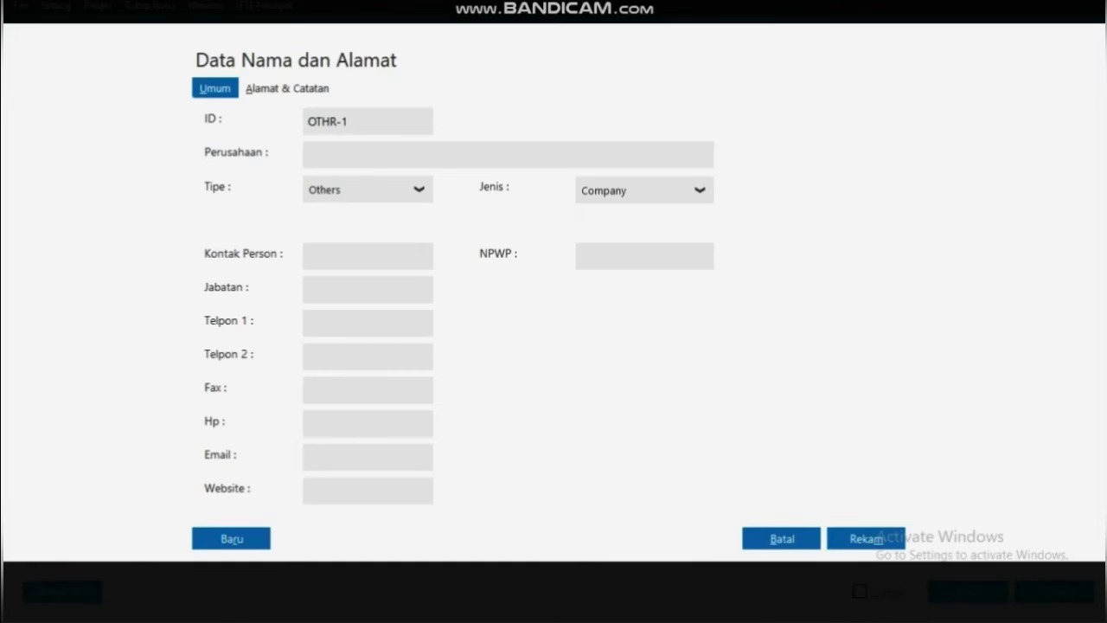
{"action": "left_click", "coordinate": [700, 190]}
{"action": "left_click", "coordinate": [601, 244]}
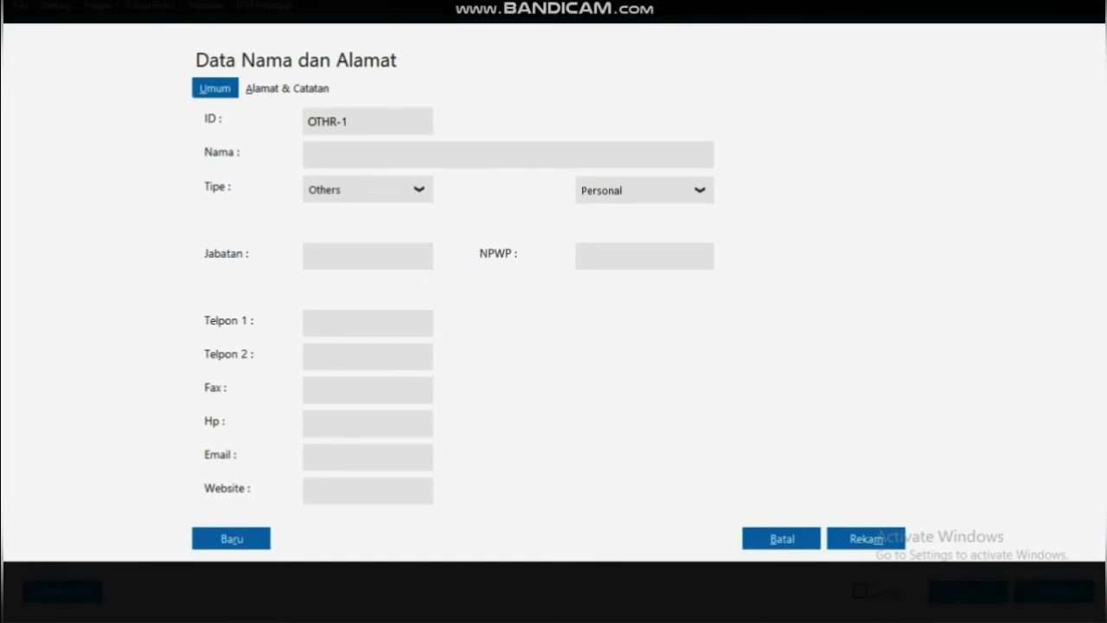
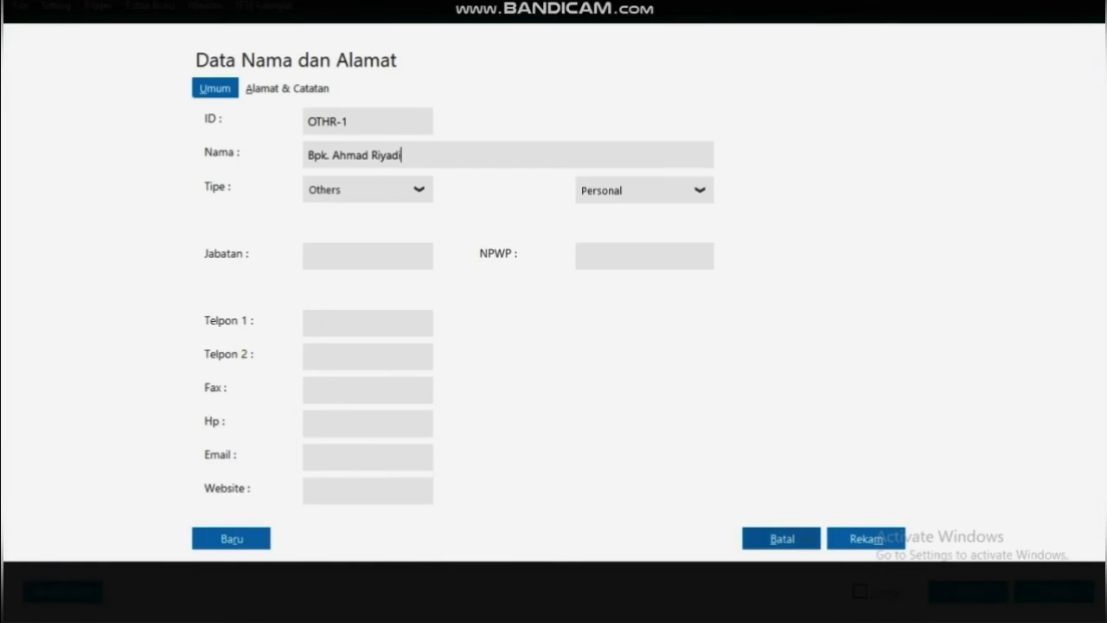
Enter the contact's full name, save it as OTHR-1, and choose it as payee
{"action": "left_click", "coordinate": [865, 537]}
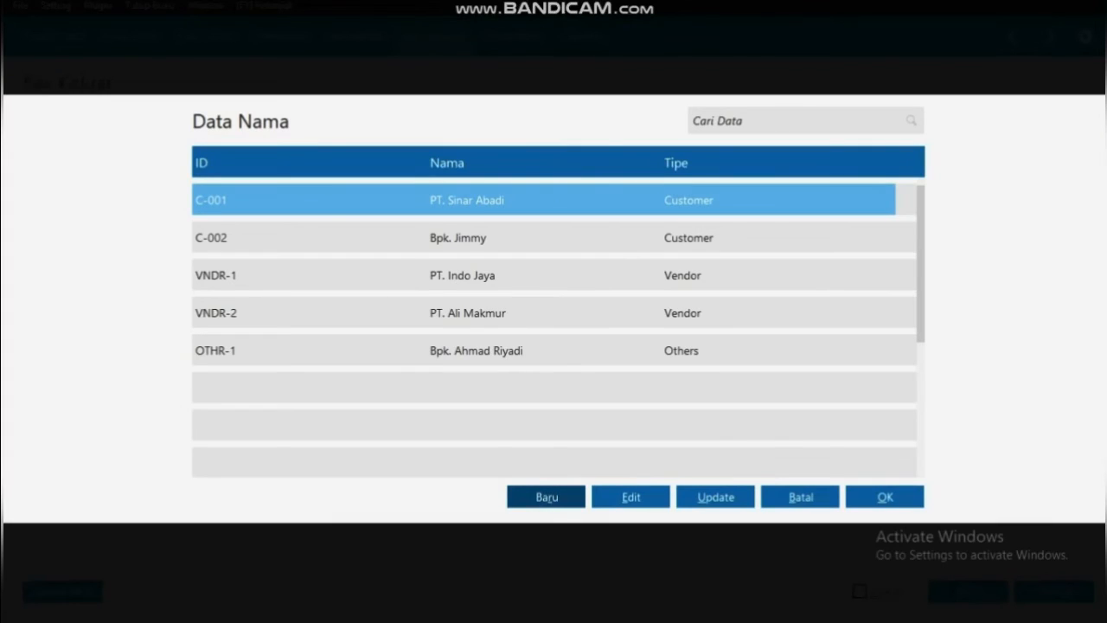
{"action": "left_click", "coordinate": [476, 350]}
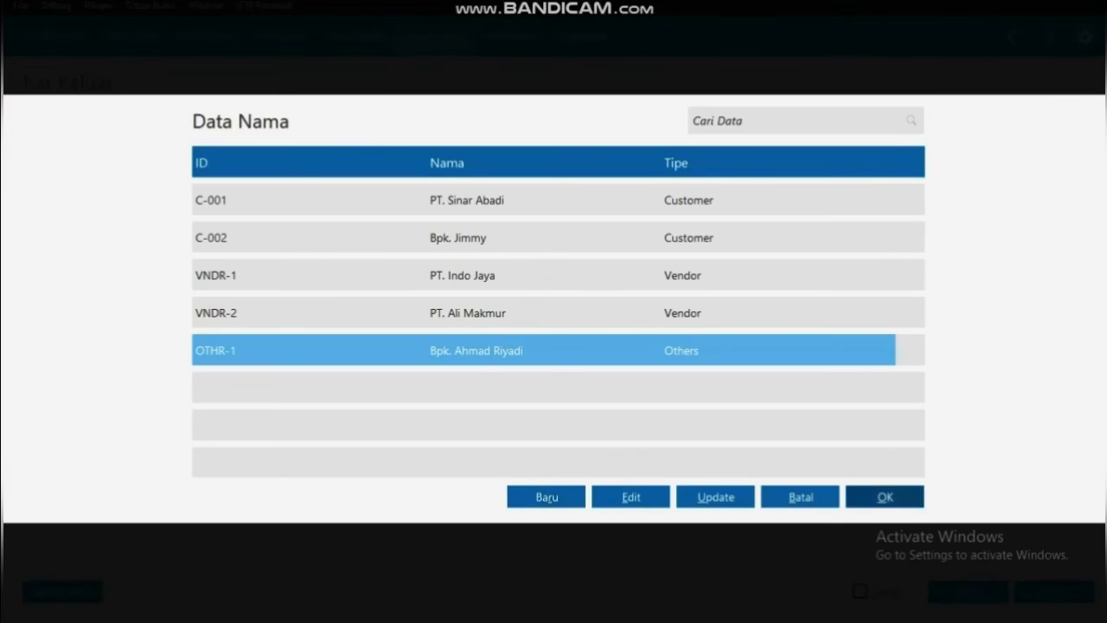
{"action": "left_click", "coordinate": [885, 498]}
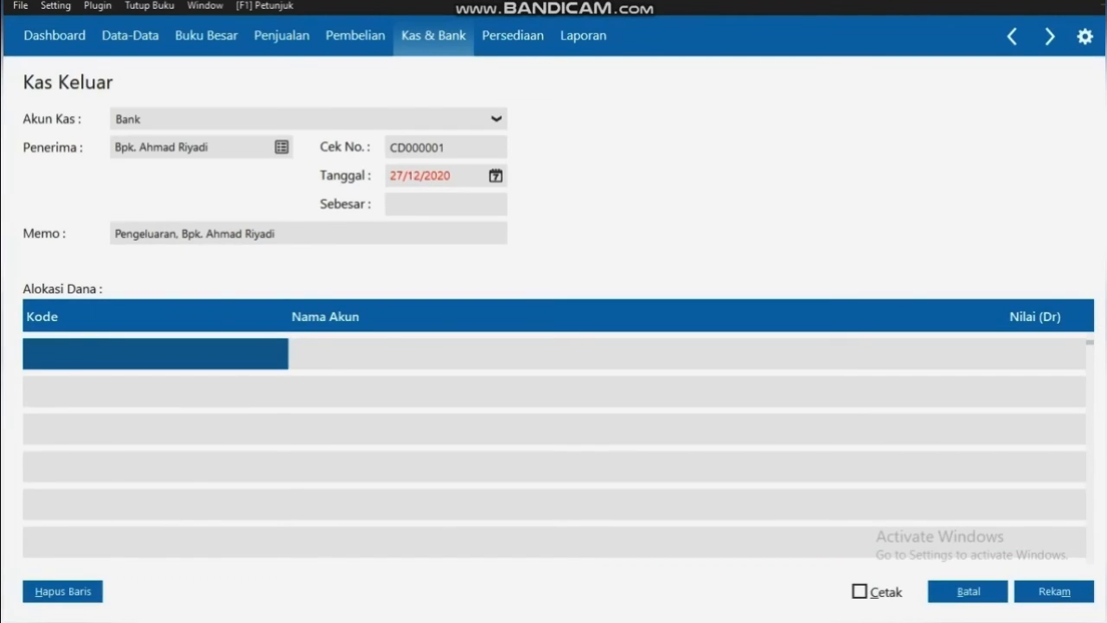
Set the cash-out transaction date to 04/01/2020
{"action": "left_click", "coordinate": [495, 175]}
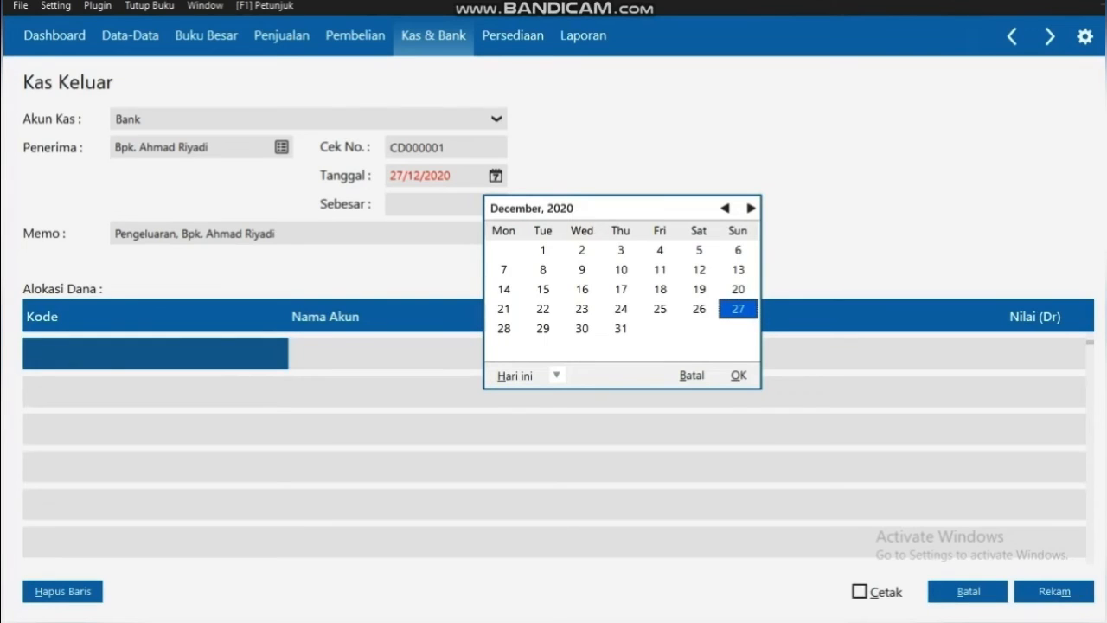
{"action": "left_click", "coordinate": [725, 208]}
{"action": "left_click", "coordinate": [725, 208]}
{"action": "left_click", "coordinate": [725, 209]}
{"action": "left_click", "coordinate": [725, 208]}
{"action": "left_click", "coordinate": [725, 208]}
{"action": "left_click", "coordinate": [725, 209]}
{"action": "left_click", "coordinate": [725, 208]}
{"action": "left_click", "coordinate": [725, 209]}
{"action": "left_click", "coordinate": [725, 209]}
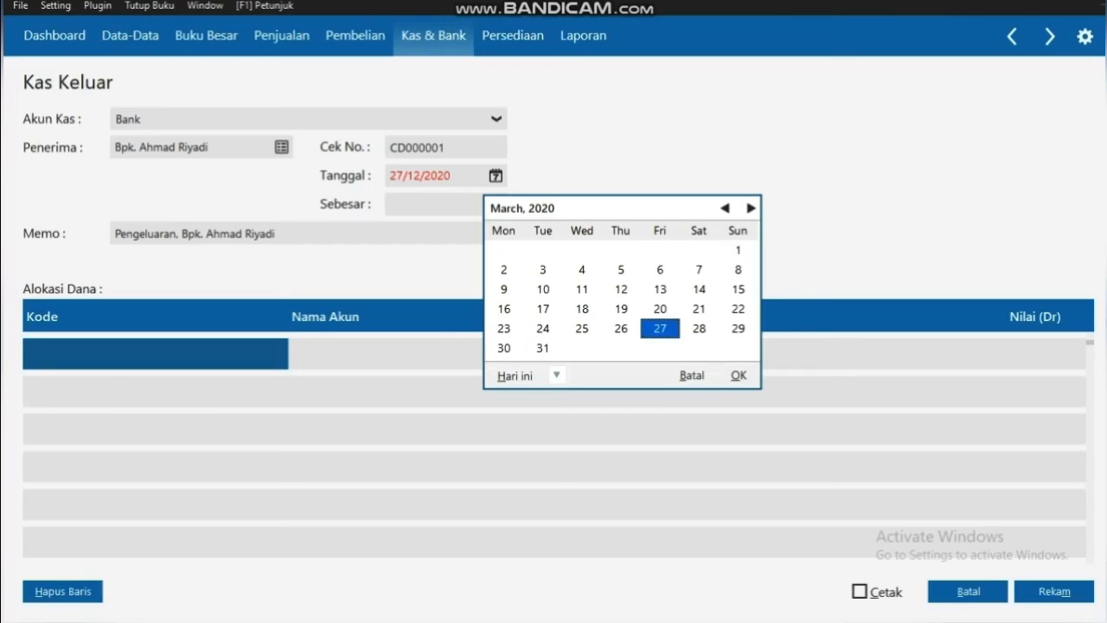
{"action": "left_click", "coordinate": [724, 208]}
{"action": "left_click", "coordinate": [724, 208]}
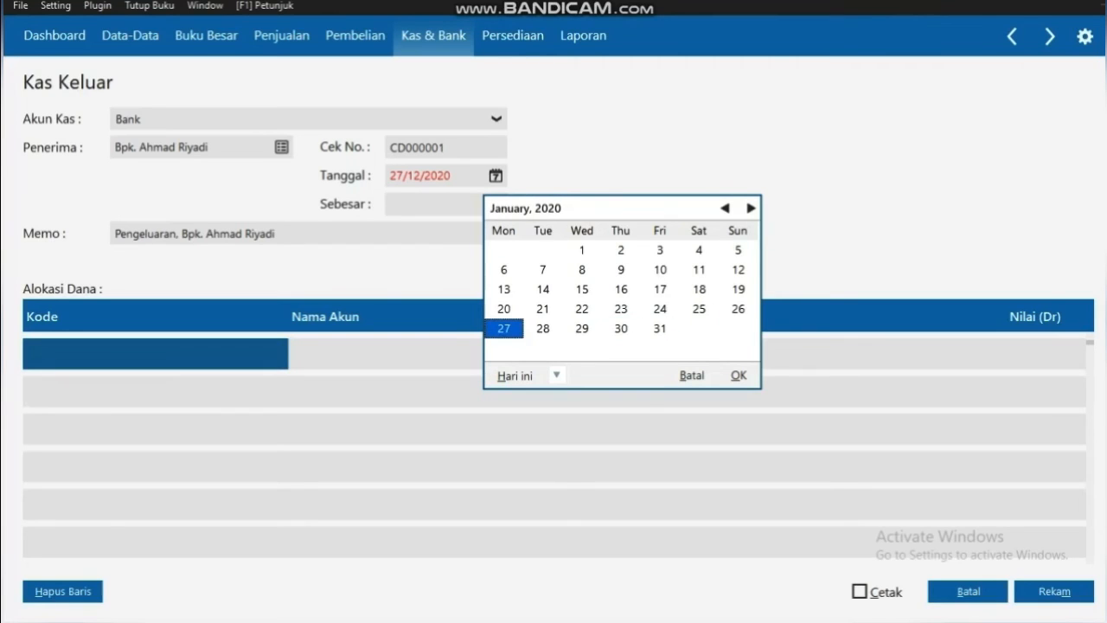
{"action": "left_click", "coordinate": [699, 250]}
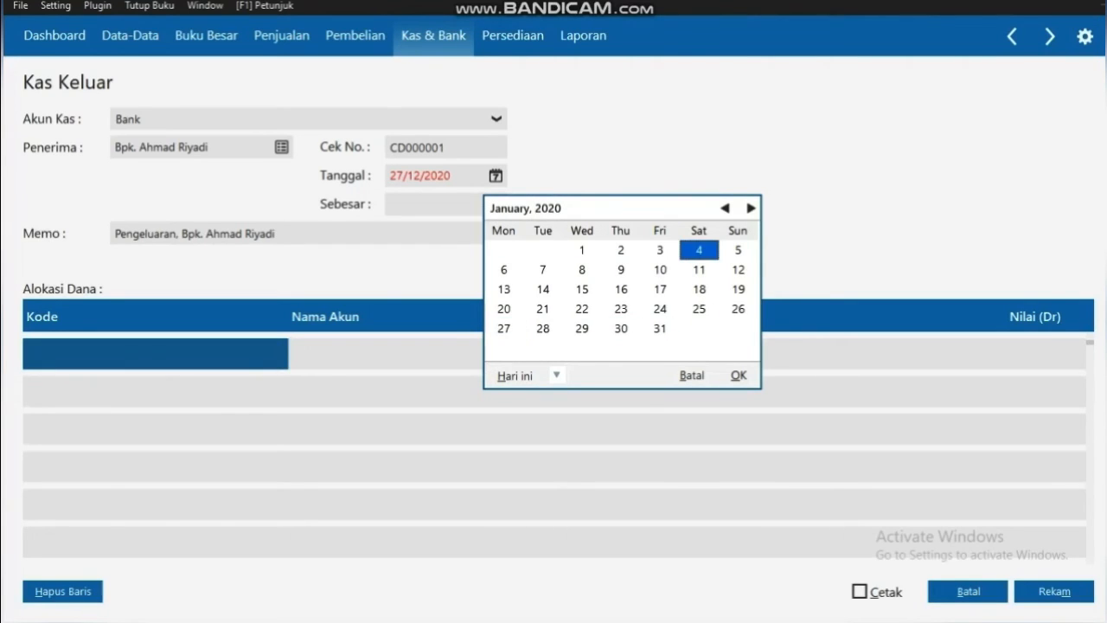
{"action": "left_click", "coordinate": [738, 376]}
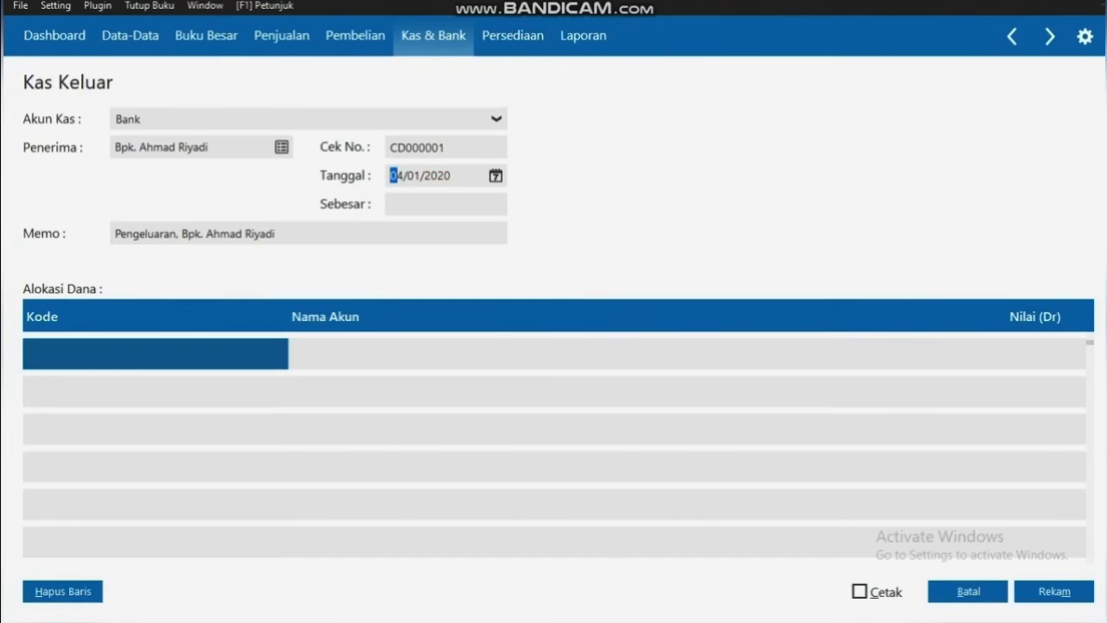
Allocate Rp 9600000 to account 15020 Sewa Dibayar di Muka, fill the total, and save
{"action": "double_click", "coordinate": [156, 354]}
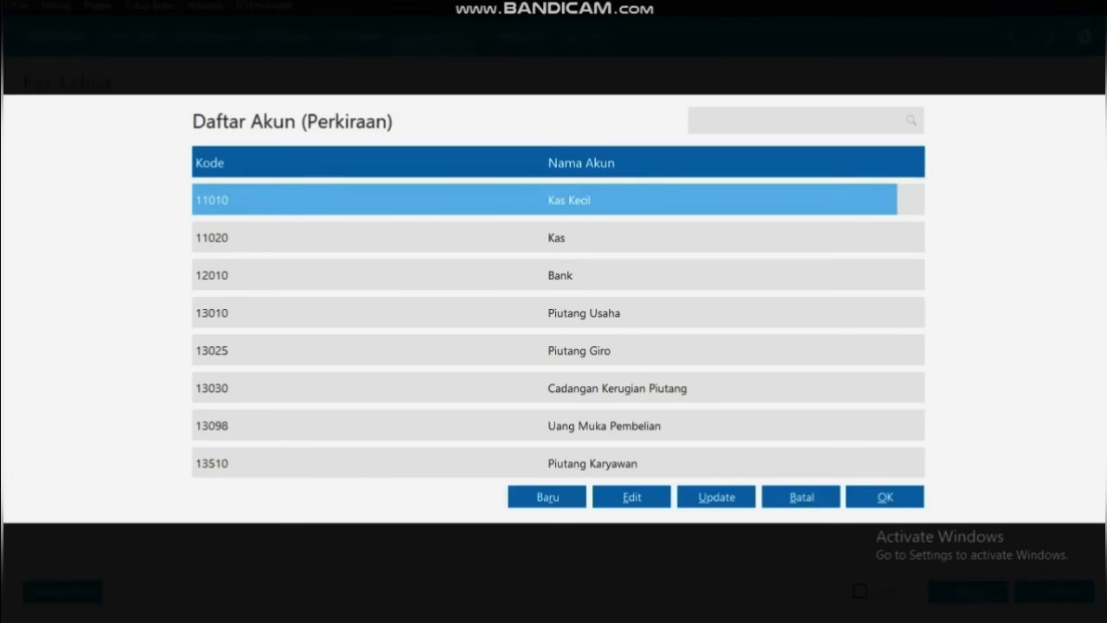
{"action": "key", "text": "Down"}
{"action": "key", "text": "Down"}
{"action": "key", "text": "Down"}
{"action": "key", "text": "Down"}
{"action": "key", "text": "Down"}
{"action": "key", "text": "Down"}
{"action": "key", "text": "Down"}
{"action": "key", "text": "Down"}
{"action": "key", "text": "Down"}
{"action": "key", "text": "Down"}
{"action": "key", "text": "Down"}
{"action": "key", "text": "Down"}
{"action": "key", "text": "Down"}
{"action": "key", "text": "Down"}
{"action": "key", "text": "Down"}
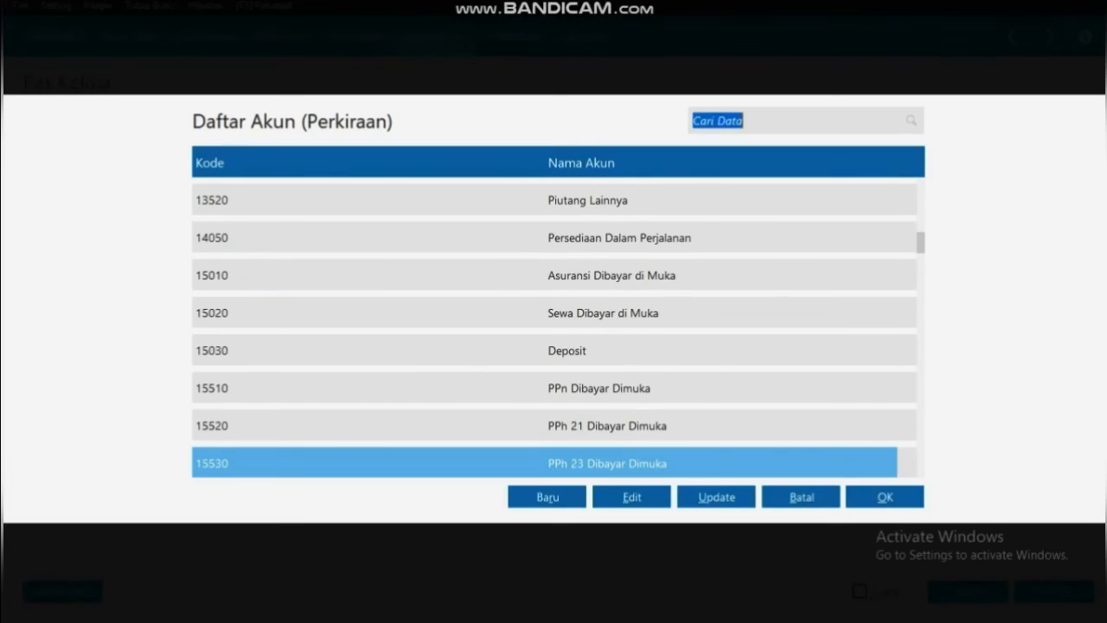
{"action": "left_click", "coordinate": [603, 314]}
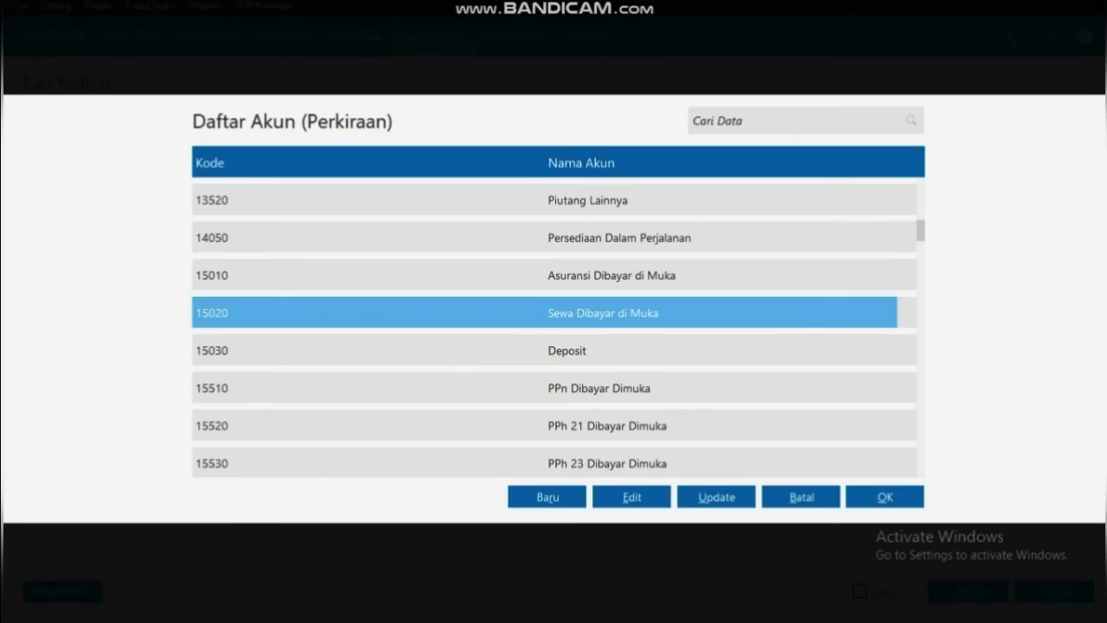
{"action": "left_click", "coordinate": [885, 498]}
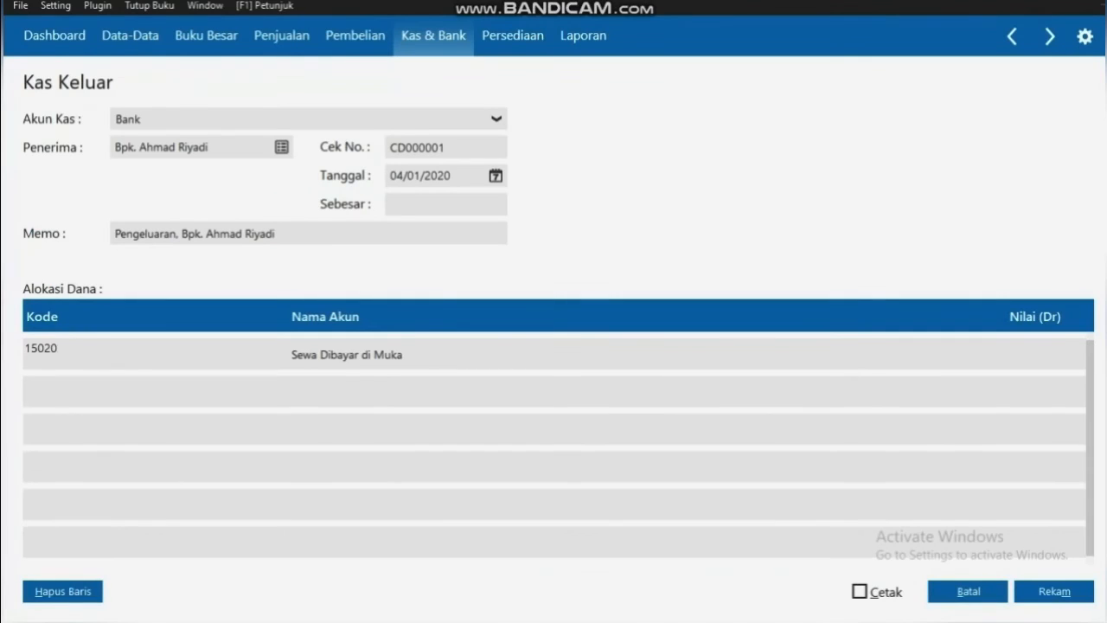
{"action": "key", "text": "Tab"}
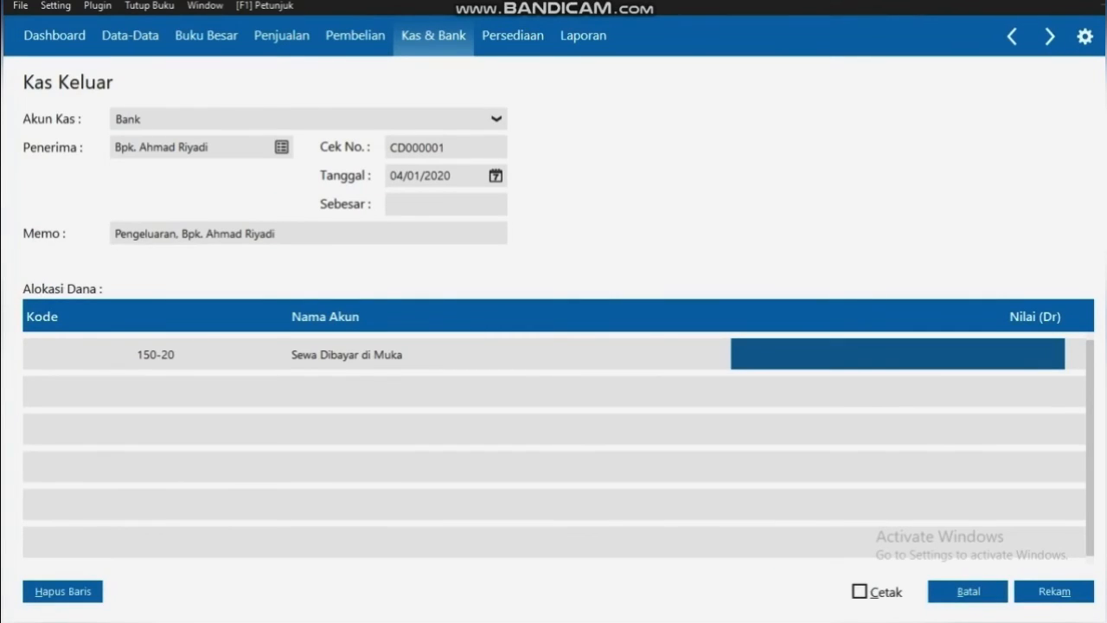
{"action": "type", "text": "96"}
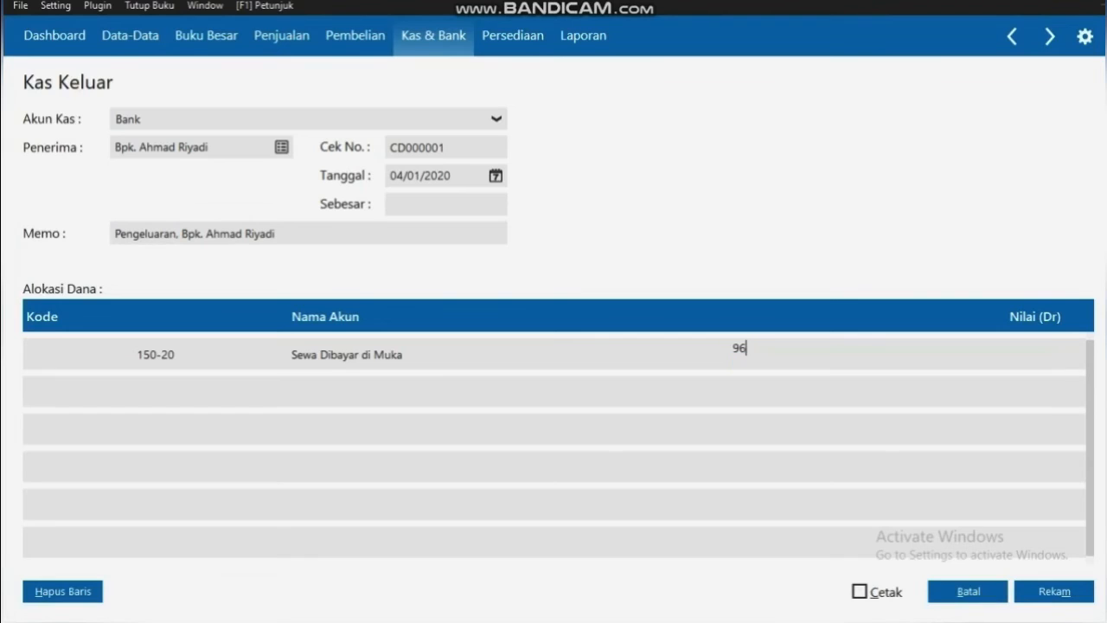
{"action": "type", "text": "00000"}
{"action": "key", "text": "Tab"}
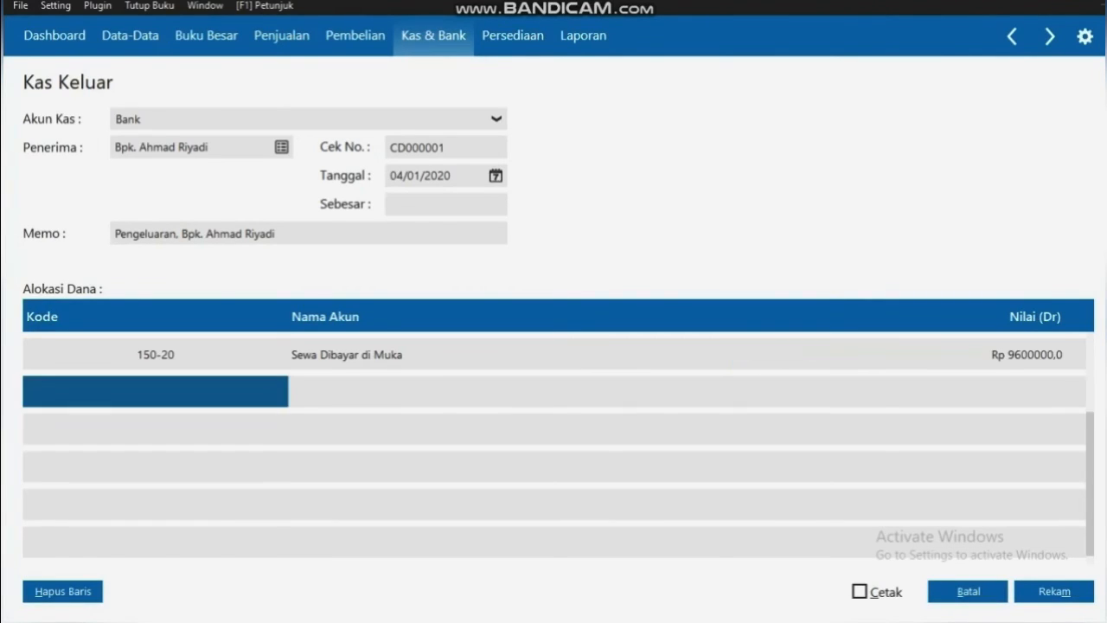
{"action": "left_click", "coordinate": [445, 205]}
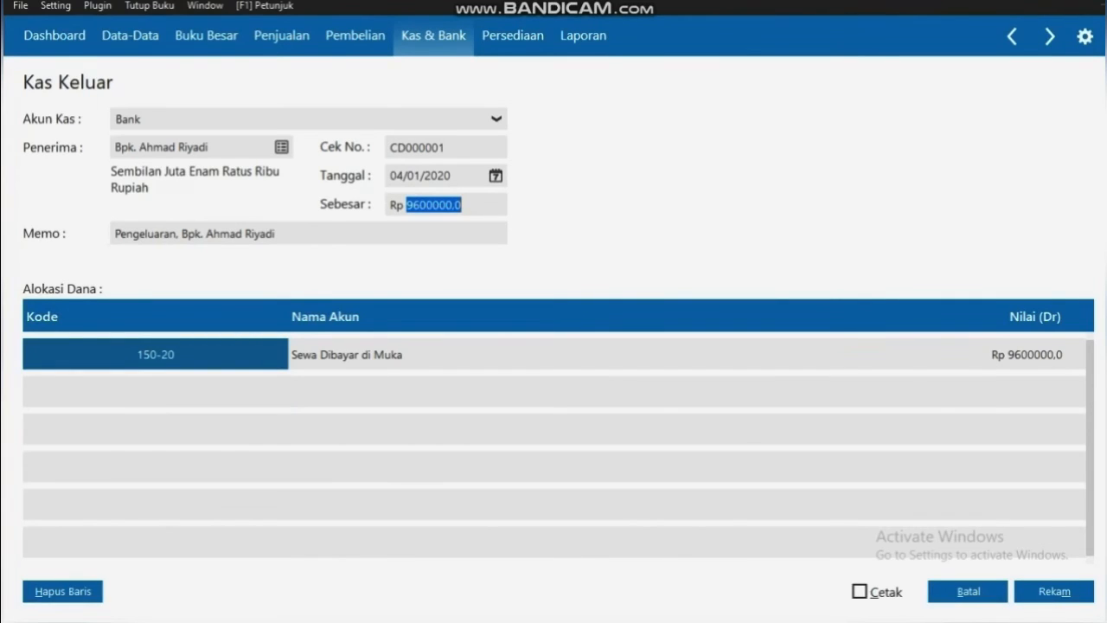
{"action": "key", "text": "alt+m"}
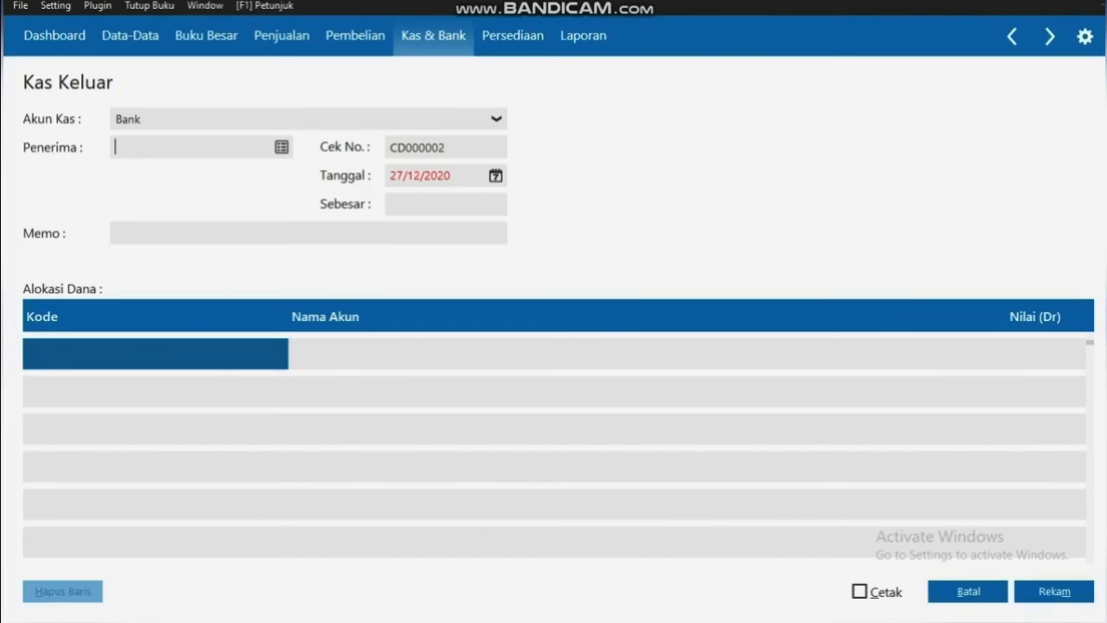
Discard the blank form, reopen the Kas Keluar register, and start entry CD000002 with its payee list
{"action": "key", "text": "alt+b"}
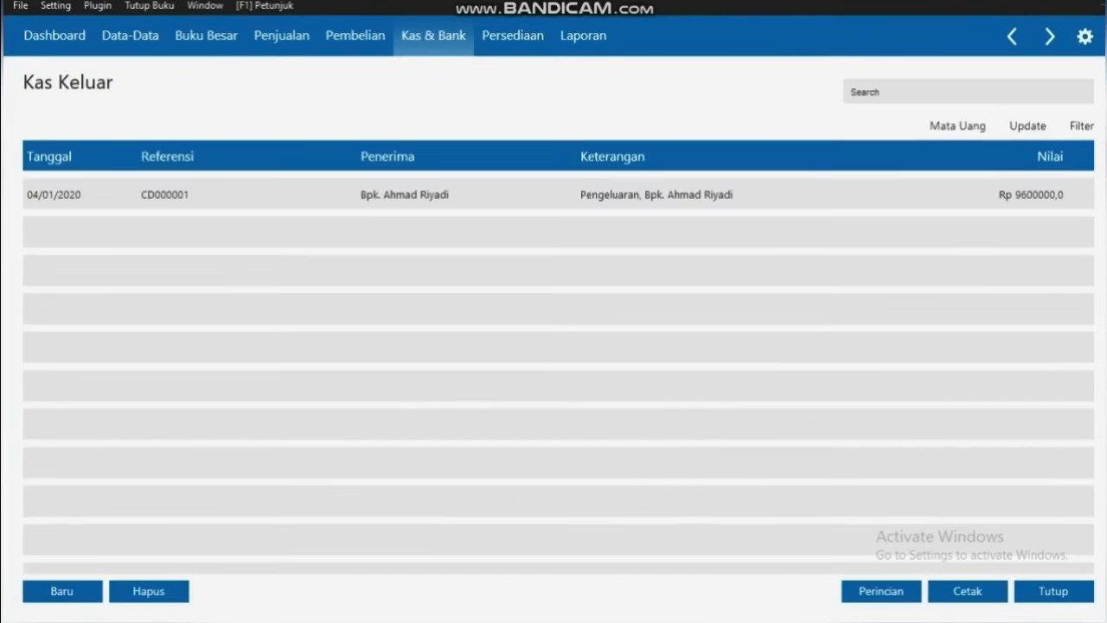
{"action": "left_click", "coordinate": [1053, 593]}
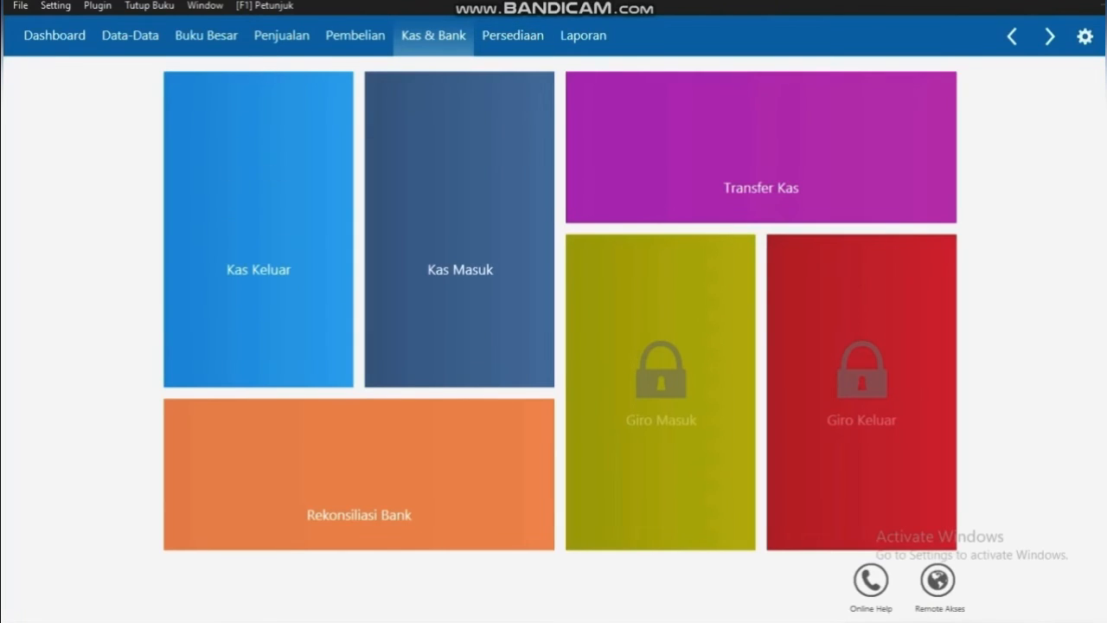
{"action": "mouse_move", "coordinate": [258, 268]}
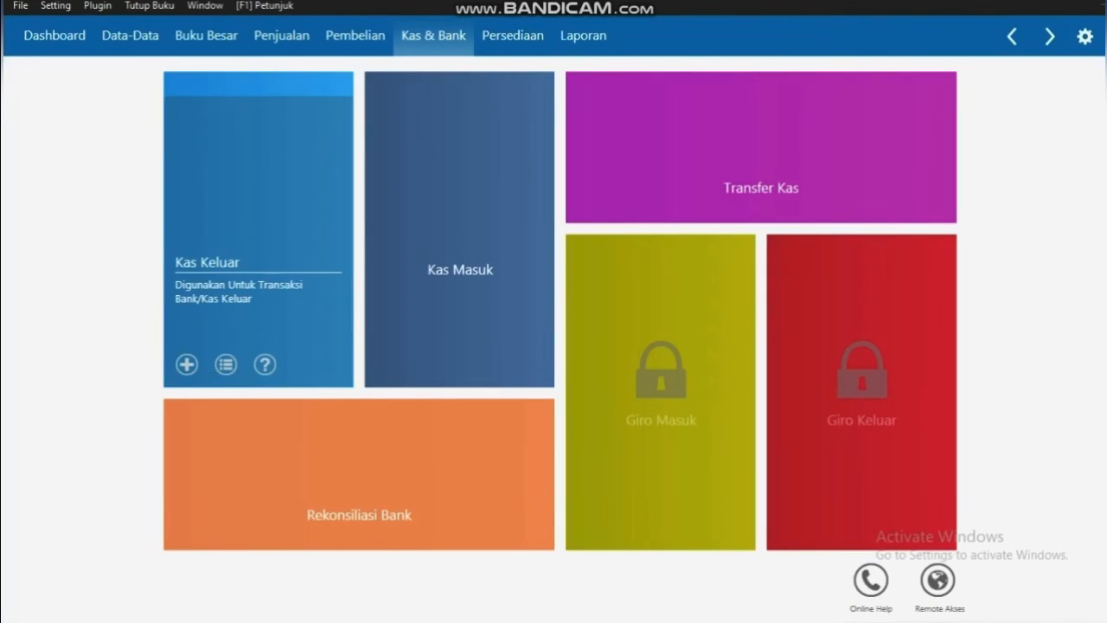
{"action": "left_click", "coordinate": [226, 364]}
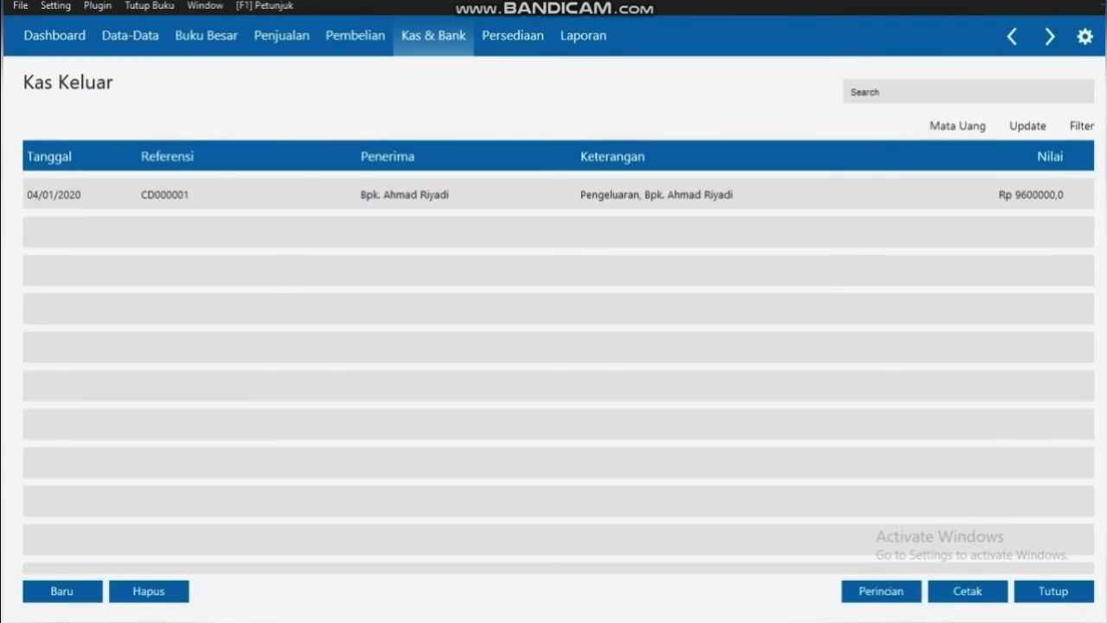
{"action": "left_click", "coordinate": [62, 592]}
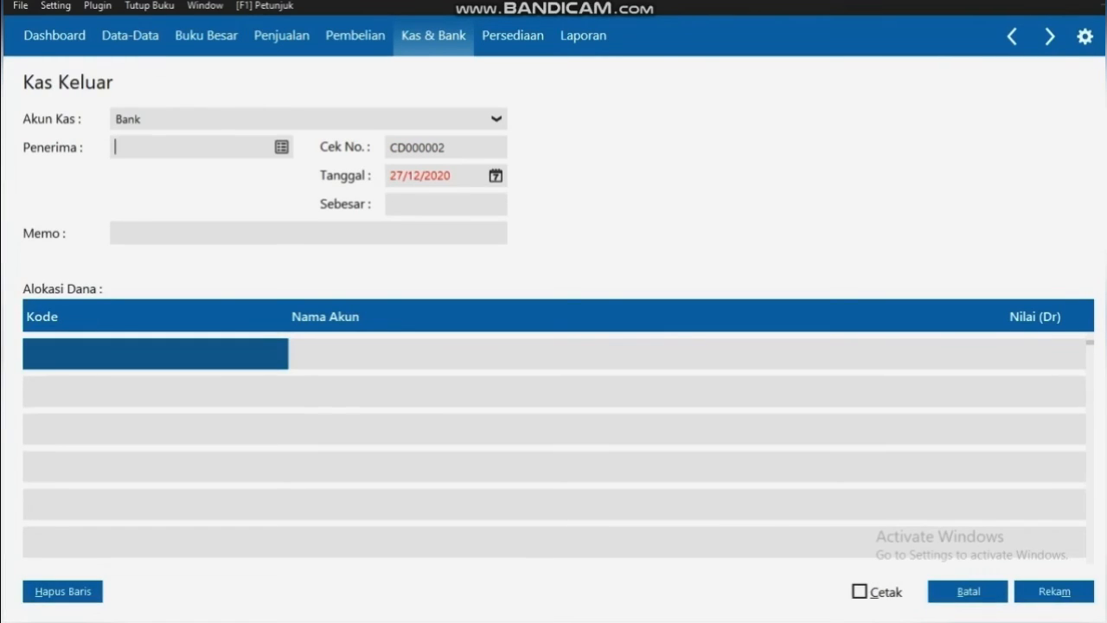
{"action": "left_click", "coordinate": [282, 147]}
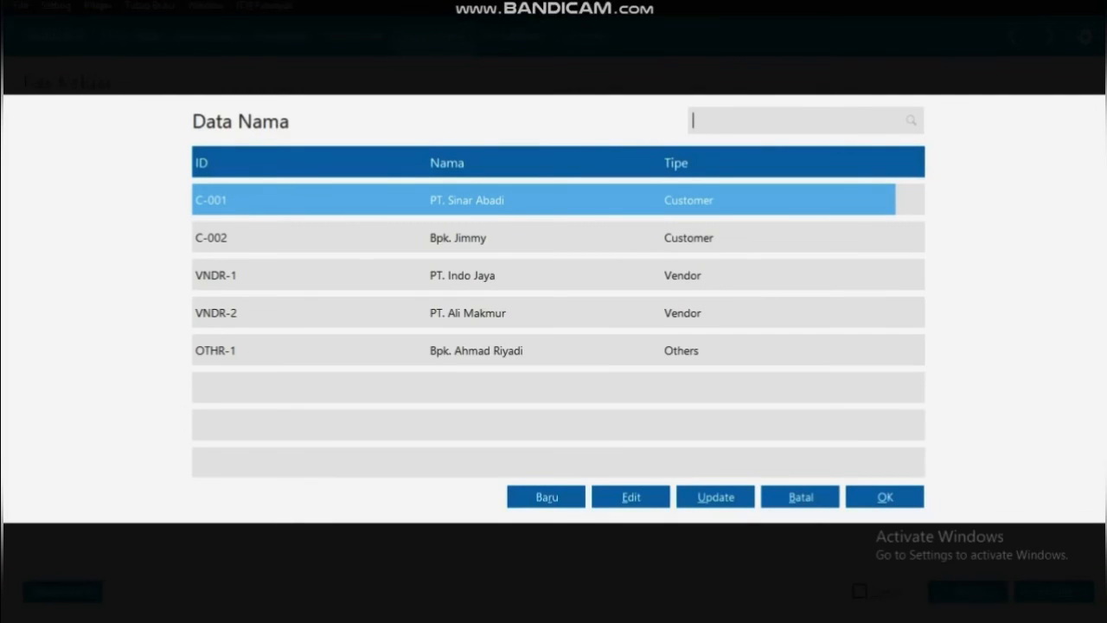
Create a new name record of type Others and kind Personal
{"action": "left_click", "coordinate": [547, 496]}
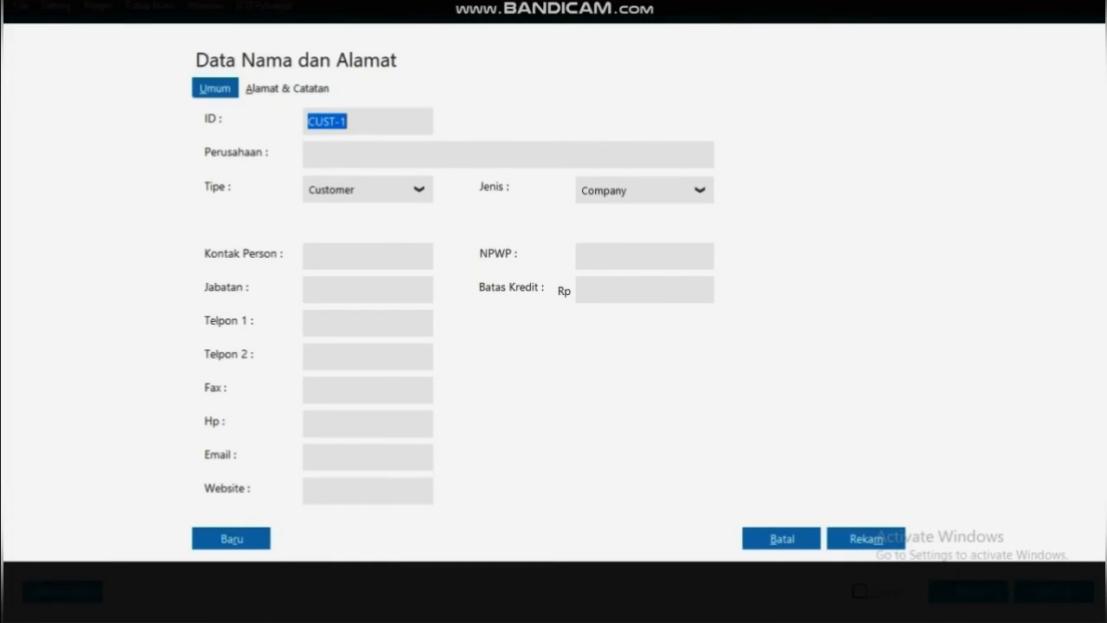
{"action": "left_click", "coordinate": [418, 190]}
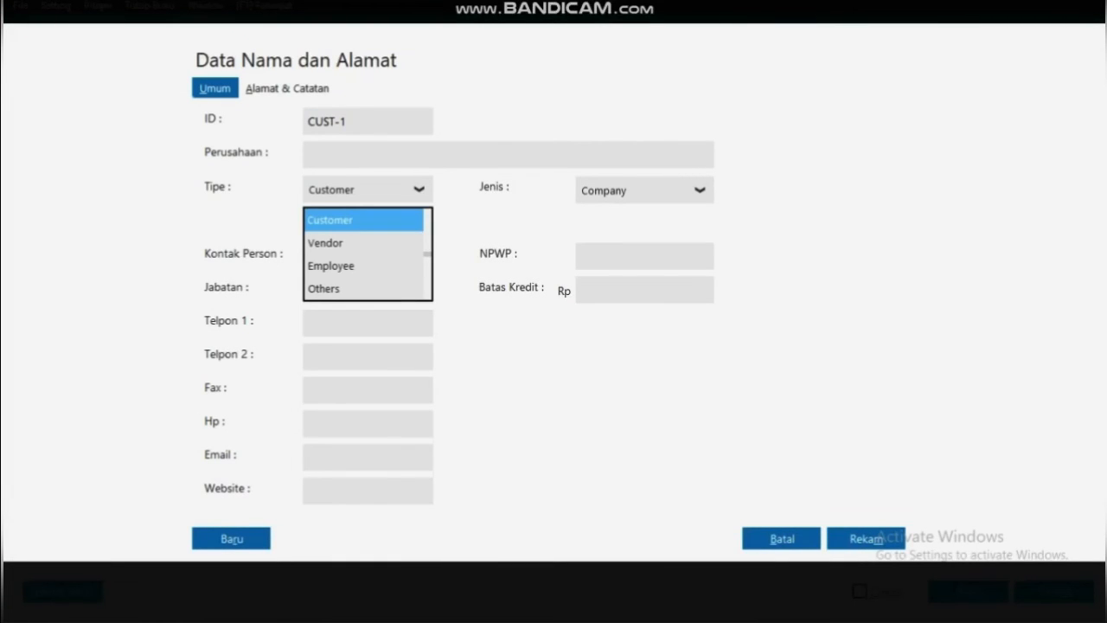
{"action": "left_click", "coordinate": [364, 289]}
{"action": "left_click", "coordinate": [699, 190]}
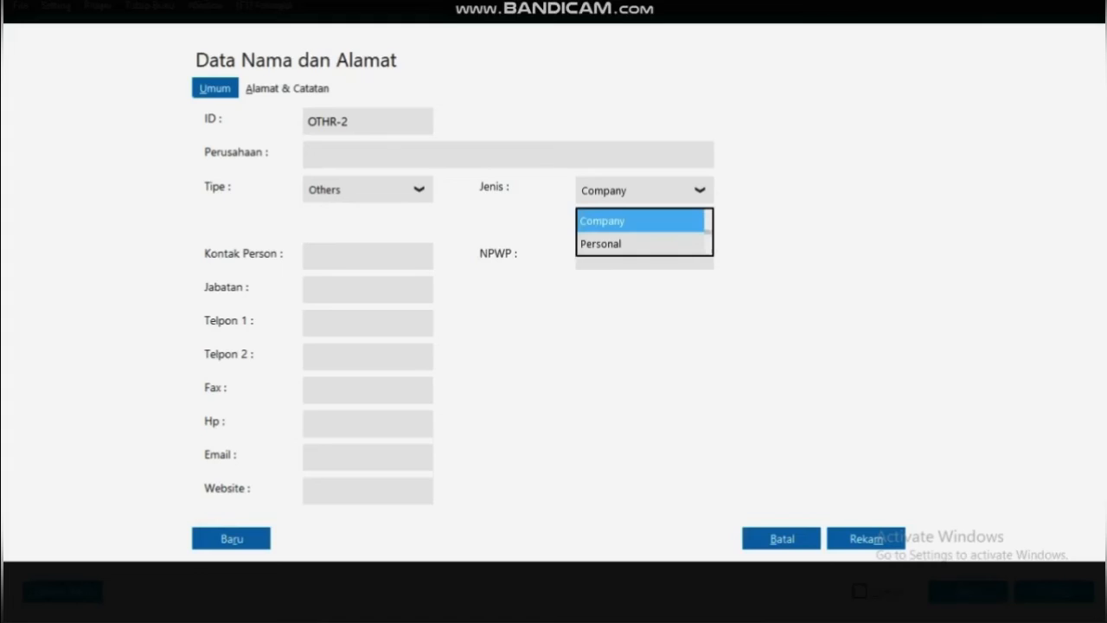
{"action": "left_click", "coordinate": [640, 244]}
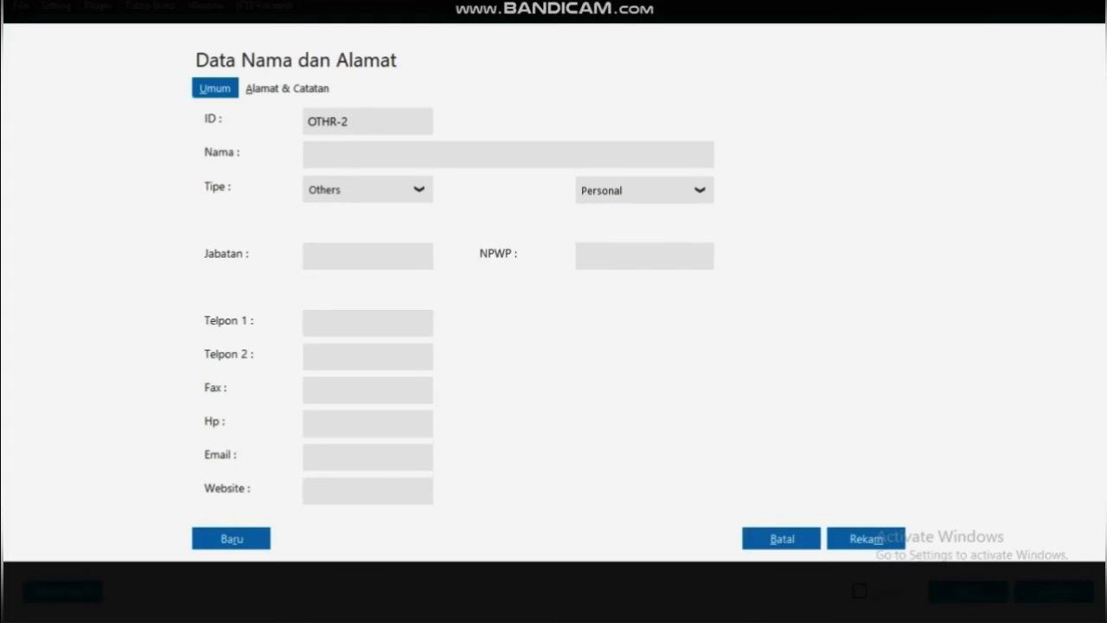
Enter the contact's name and job title Keuangan, save as OTHR-2, and select it as payee
{"action": "type", "text": "Dani"}
{"action": "type", "text": "Keunagan"}
{"action": "key", "text": "BackSpace"}
{"action": "key", "text": "BackSpace"}
{"action": "key", "text": "BackSpace"}
{"action": "key", "text": "BackSpace"}
{"action": "key", "text": "BackSpace"}
{"action": "type", "text": "angan"}
{"action": "left_click", "coordinate": [866, 538]}
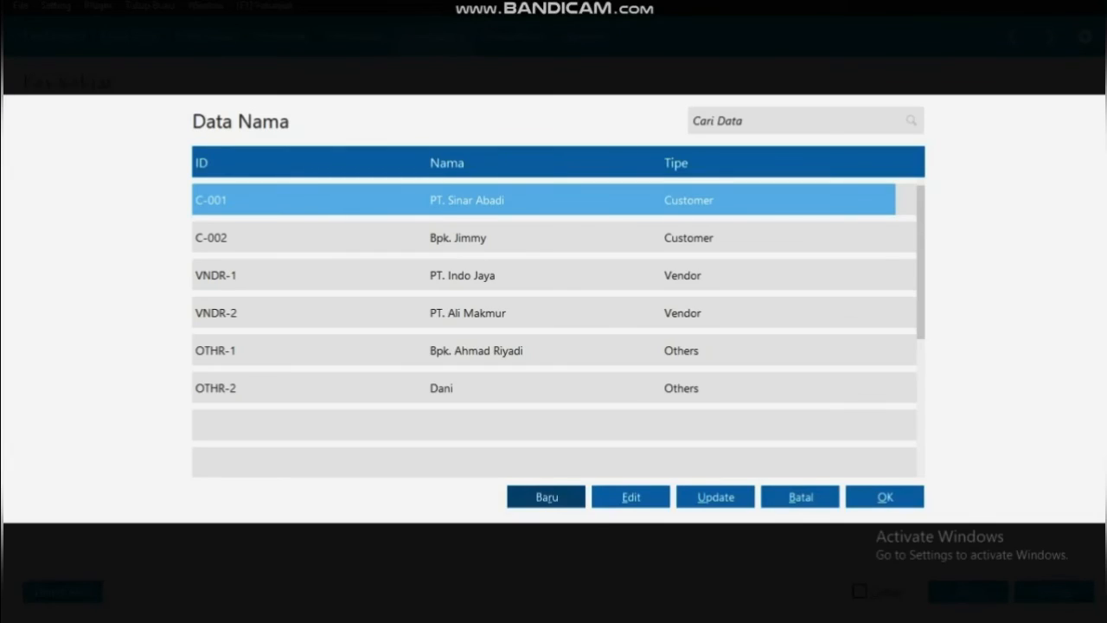
{"action": "scroll", "coordinate": [554, 388], "scroll_direction": "down", "scroll_amount": 3}
{"action": "left_click", "coordinate": [554, 388]}
{"action": "left_click", "coordinate": [884, 497]}
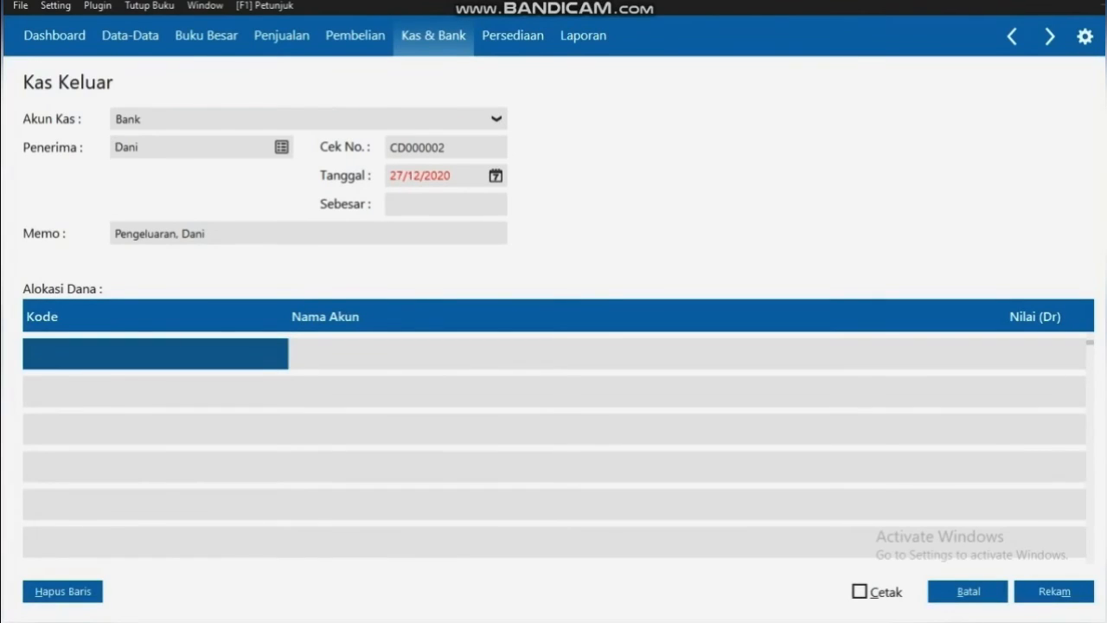
Set the cash-out transaction date to 07/01/2020
{"action": "left_click", "coordinate": [496, 175]}
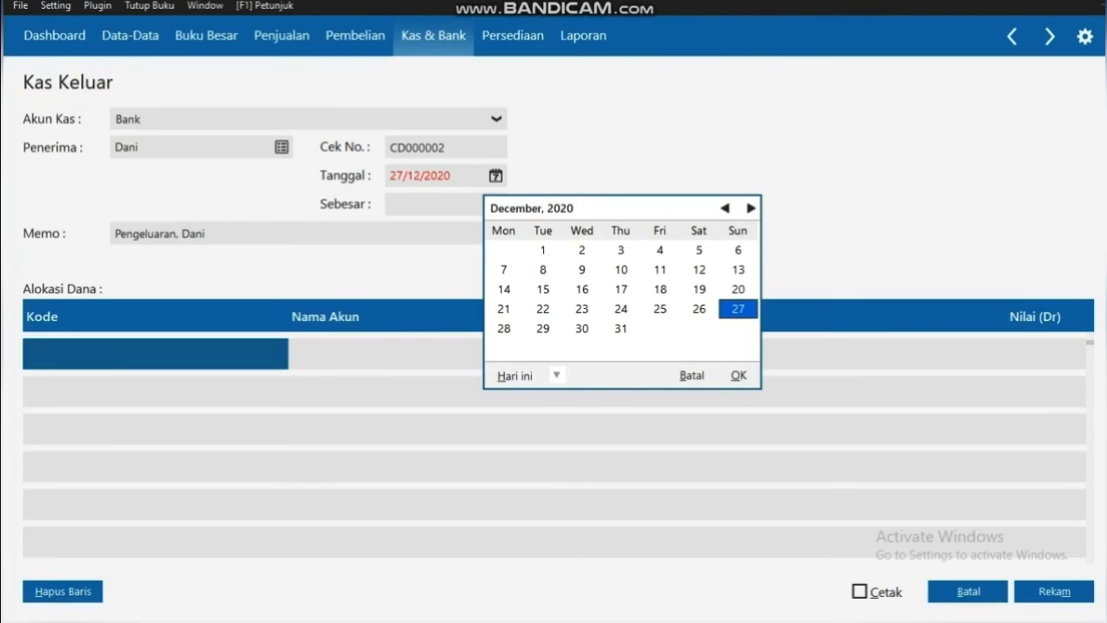
{"action": "left_click", "coordinate": [725, 208]}
{"action": "left_click", "coordinate": [725, 208]}
{"action": "left_click", "coordinate": [725, 209]}
{"action": "left_click", "coordinate": [725, 209]}
{"action": "left_click", "coordinate": [725, 209]}
{"action": "left_click", "coordinate": [725, 208]}
{"action": "left_click", "coordinate": [725, 209]}
{"action": "left_click", "coordinate": [725, 208]}
{"action": "left_click", "coordinate": [725, 208]}
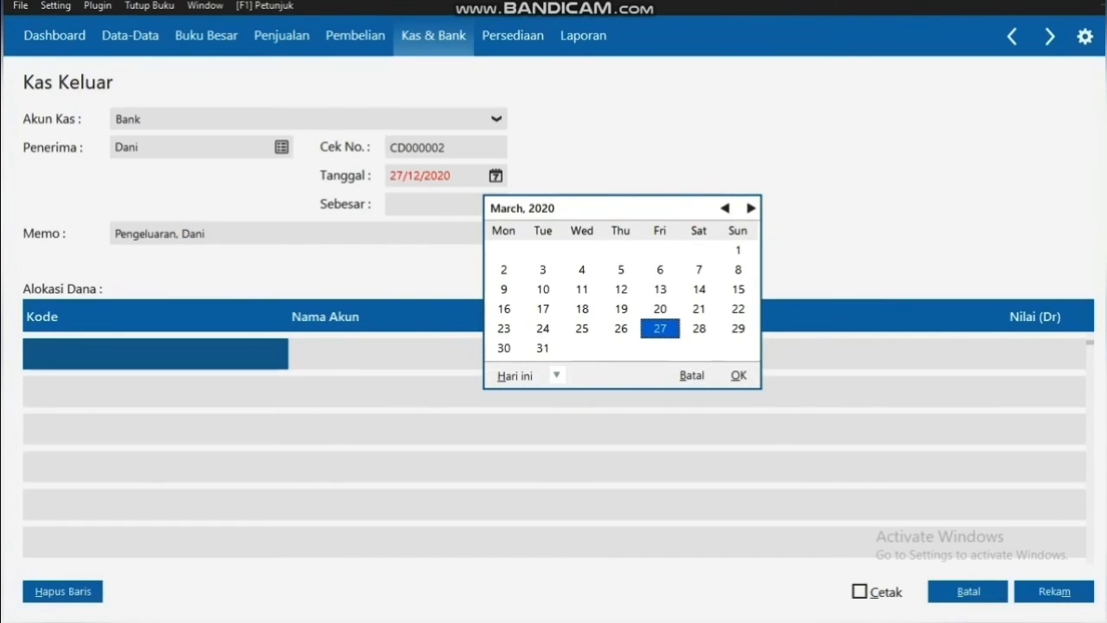
{"action": "left_click", "coordinate": [725, 209]}
{"action": "left_click", "coordinate": [724, 209]}
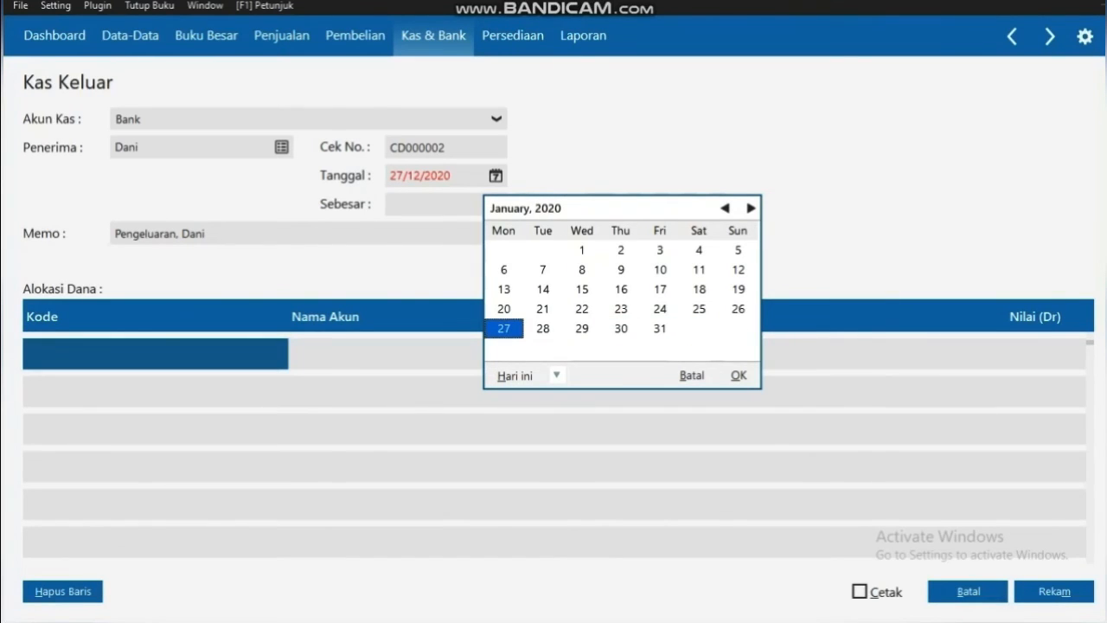
{"action": "left_click", "coordinate": [543, 270]}
{"action": "left_click", "coordinate": [738, 375]}
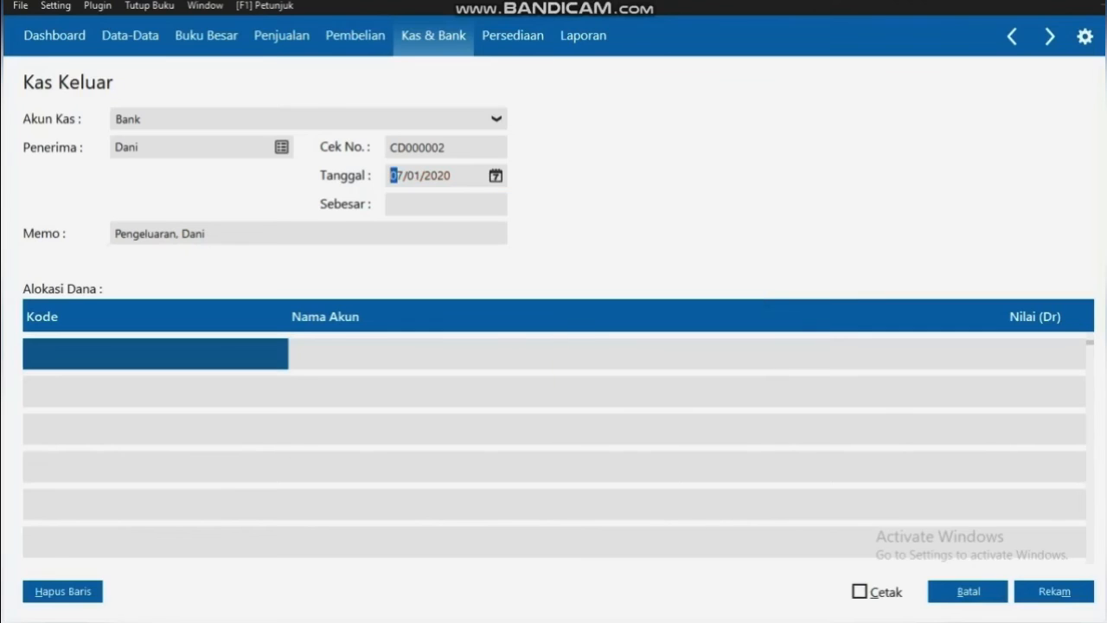
Allocate Rp 1125000 to account 61025 Listrik, Air dan Telpon
{"action": "double_click", "coordinate": [155, 354]}
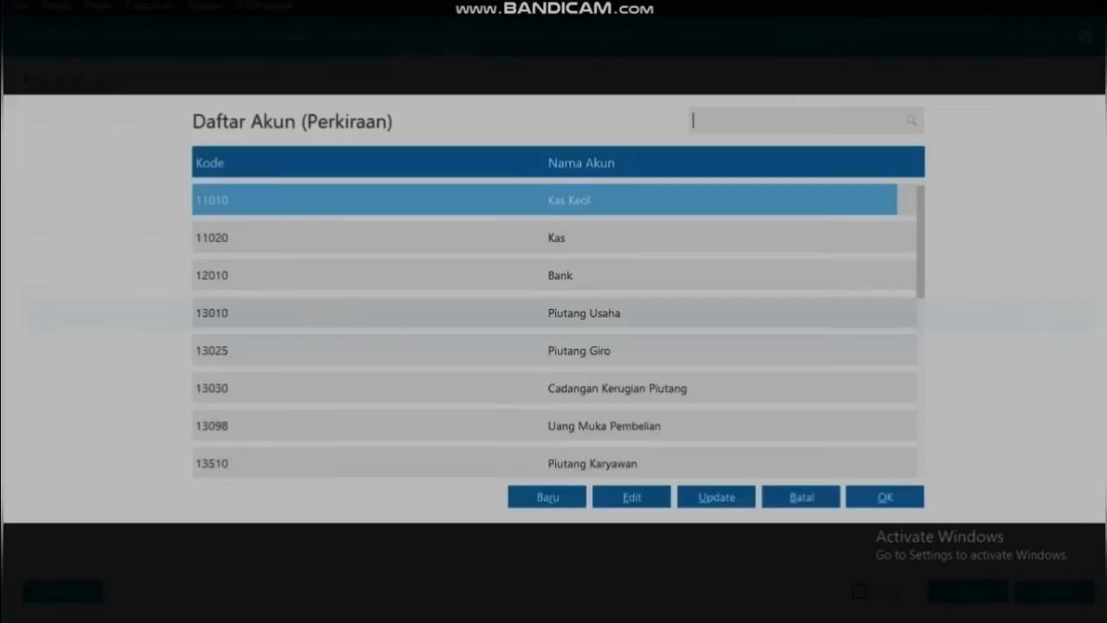
{"action": "key", "text": "Down"}
{"action": "key", "text": "Down"}
{"action": "key", "text": "Down"}
{"action": "key", "text": "Down"}
{"action": "key", "text": "Down"}
{"action": "key", "text": "Down"}
{"action": "key", "text": "Down"}
{"action": "key", "text": "Down"}
{"action": "key", "text": "Down"}
{"action": "key", "text": "Down"}
{"action": "key", "text": "Down"}
{"action": "key", "text": "Down"}
{"action": "key", "text": "Down"}
{"action": "key", "text": "Down"}
{"action": "key", "text": "Down"}
{"action": "key", "text": "Down"}
{"action": "key", "text": "Down"}
{"action": "key", "text": "Down"}
{"action": "key", "text": "Down"}
{"action": "key", "text": "Down"}
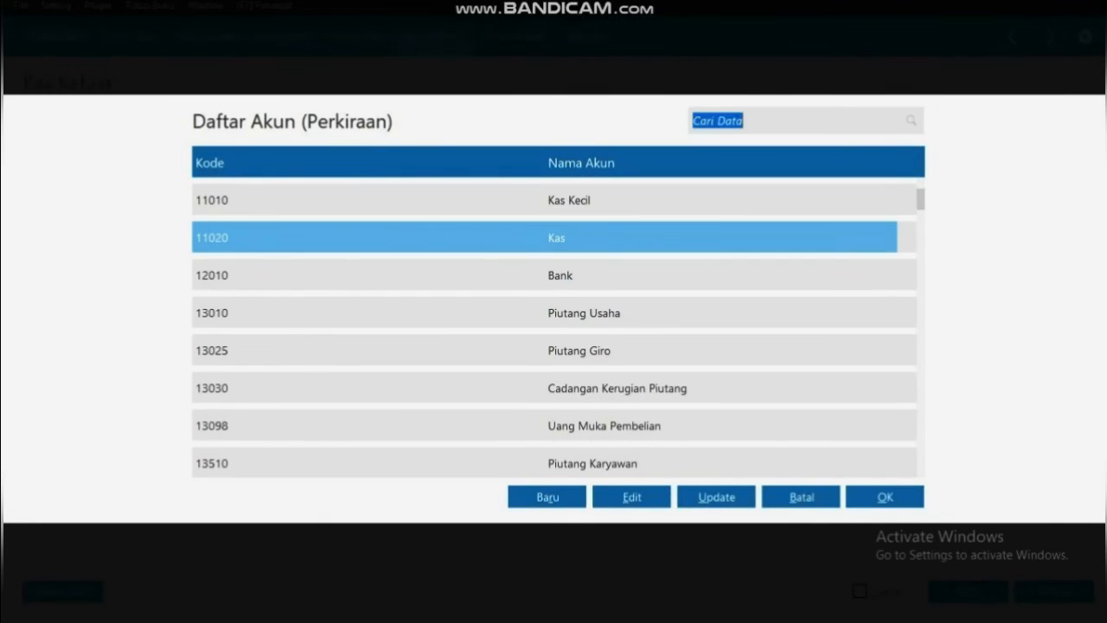
{"action": "key", "text": "Down"}
{"action": "key", "text": "Down"}
{"action": "key", "text": "Down"}
{"action": "key", "text": "Down"}
{"action": "key", "text": "Down"}
{"action": "key", "text": "Down"}
{"action": "key", "text": "Down"}
{"action": "key", "text": "Down"}
{"action": "key", "text": "Down"}
{"action": "key", "text": "Down"}
{"action": "key", "text": "Down"}
{"action": "key", "text": "Down"}
{"action": "key", "text": "Down"}
{"action": "key", "text": "Down"}
{"action": "key", "text": "Down"}
{"action": "key", "text": "Down"}
{"action": "key", "text": "Down"}
{"action": "key", "text": "Down"}
{"action": "key", "text": "Down"}
{"action": "key", "text": "Down"}
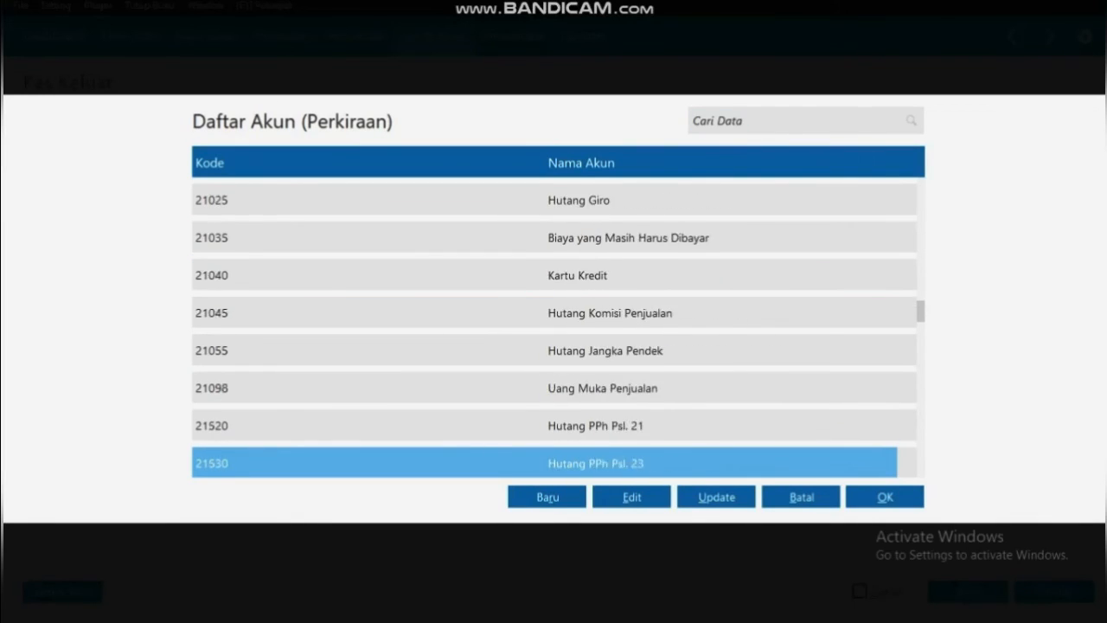
{"action": "key", "text": "Down"}
{"action": "key", "text": "Down"}
{"action": "key", "text": "Down"}
{"action": "key", "text": "Down"}
{"action": "key", "text": "Down"}
{"action": "key", "text": "Down"}
{"action": "key", "text": "Down"}
{"action": "key", "text": "Down"}
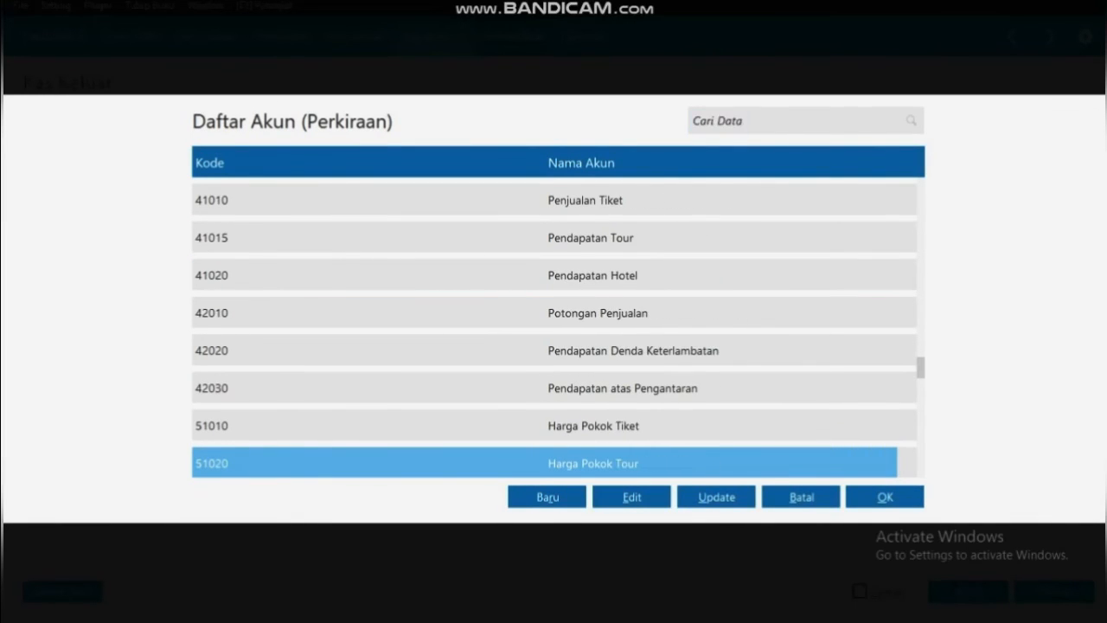
{"action": "key", "text": "Down"}
{"action": "key", "text": "Down"}
{"action": "key", "text": "Down"}
{"action": "key", "text": "Down"}
{"action": "key", "text": "Down"}
{"action": "key", "text": "Down"}
{"action": "key", "text": "Down"}
{"action": "key", "text": "Down"}
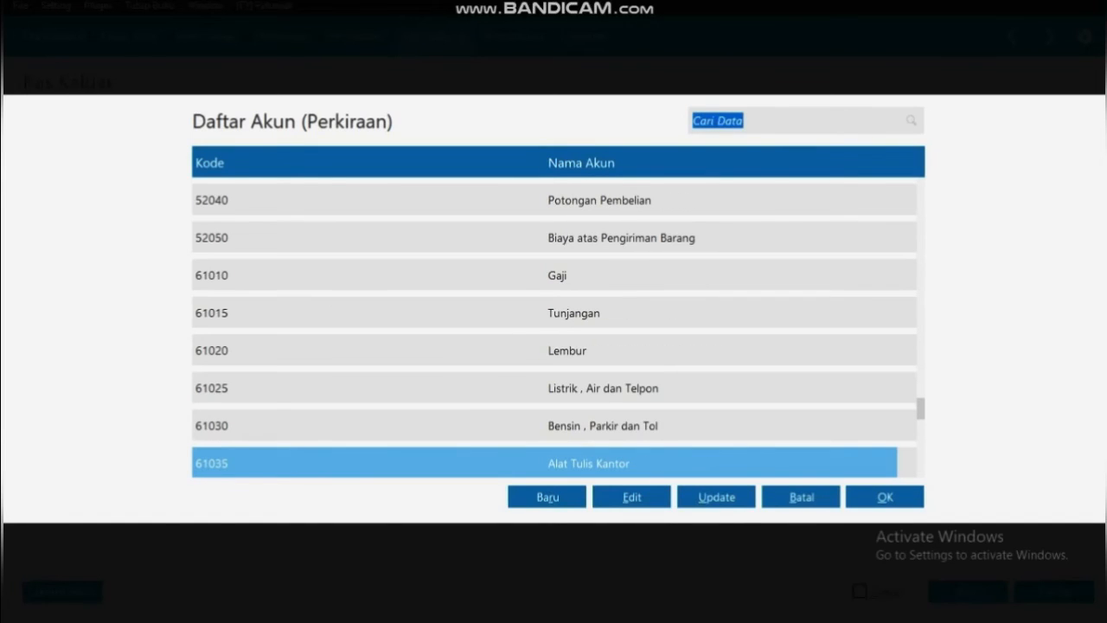
{"action": "key", "text": "Up"}
{"action": "key", "text": "Up"}
{"action": "key", "text": "Return"}
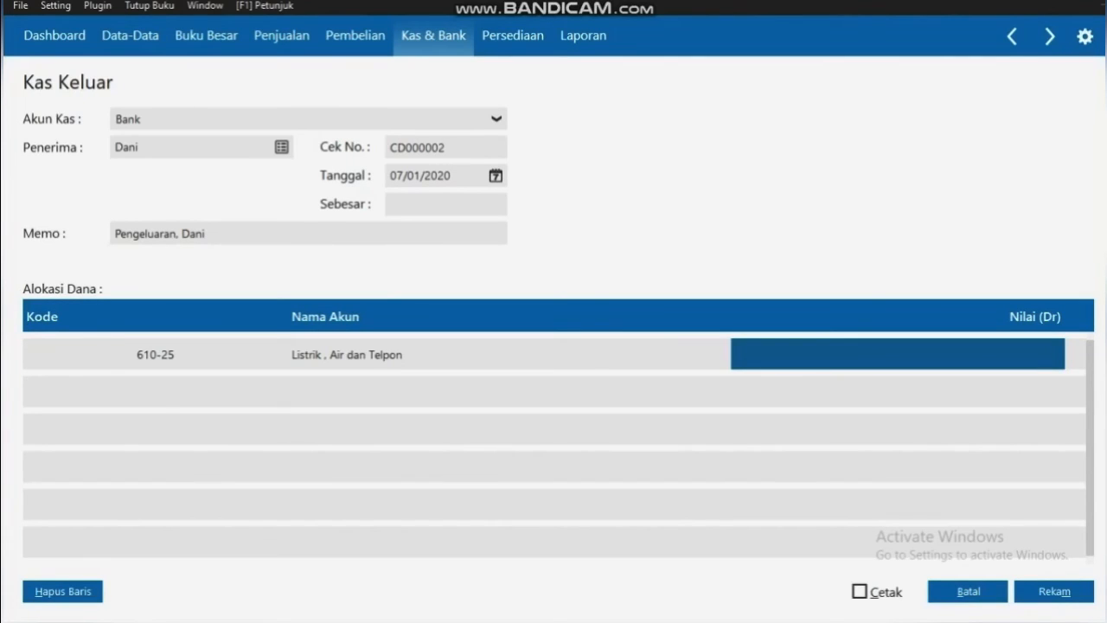
{"action": "type", "text": "11"}
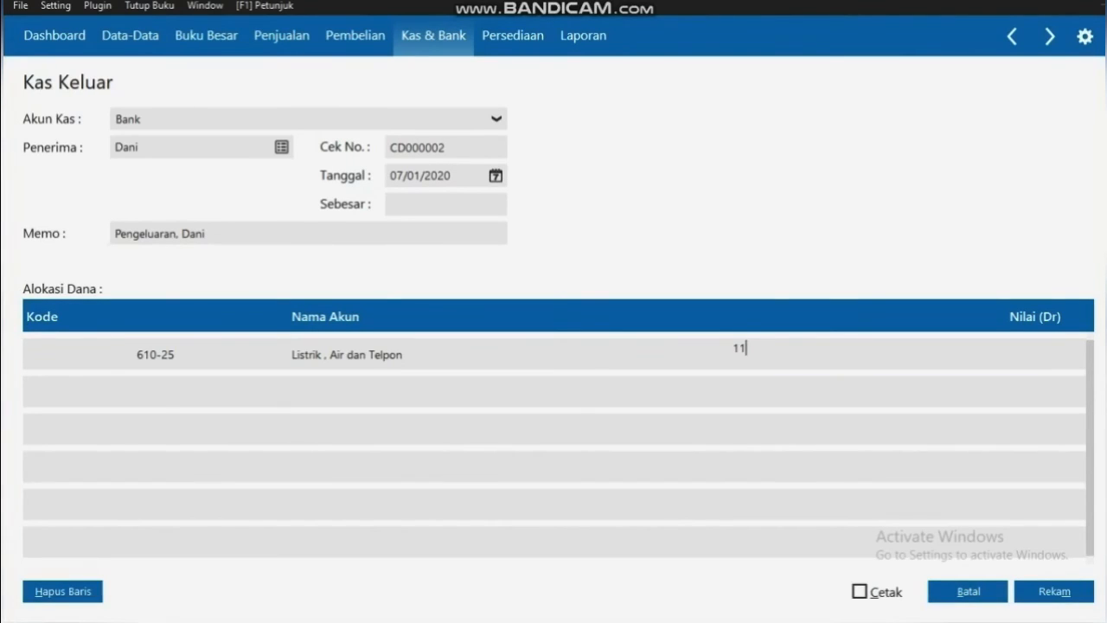
{"action": "type", "text": "25000"}
{"action": "key", "text": "Return"}
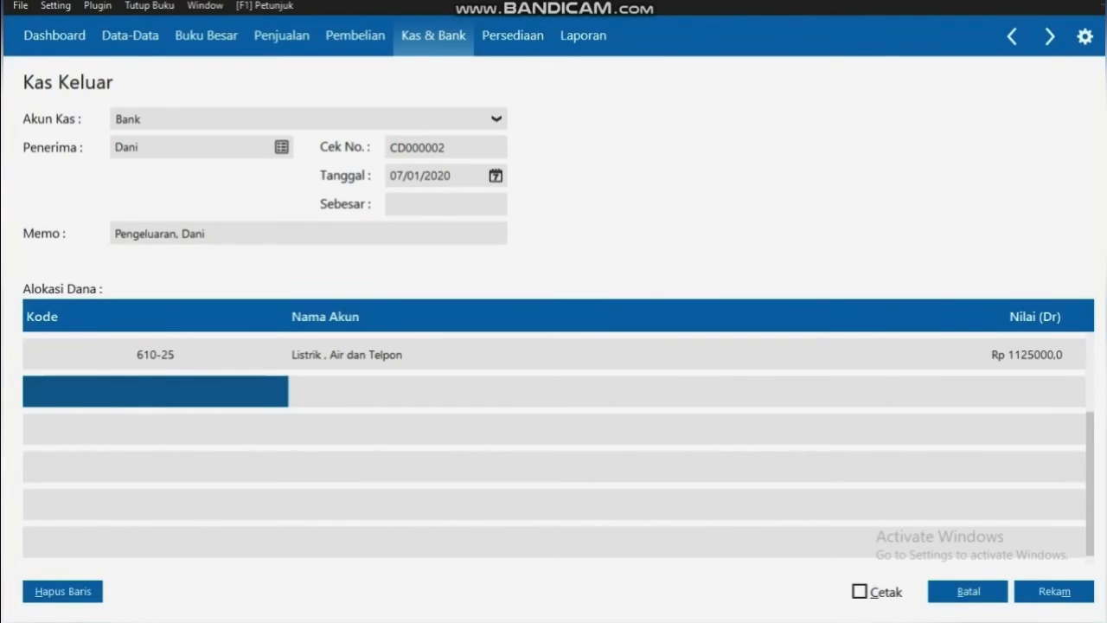
Add Rp 25000 to account 61030 Bensin, Parkir dan Tol, fill the total, and save
{"action": "key", "text": "Return"}
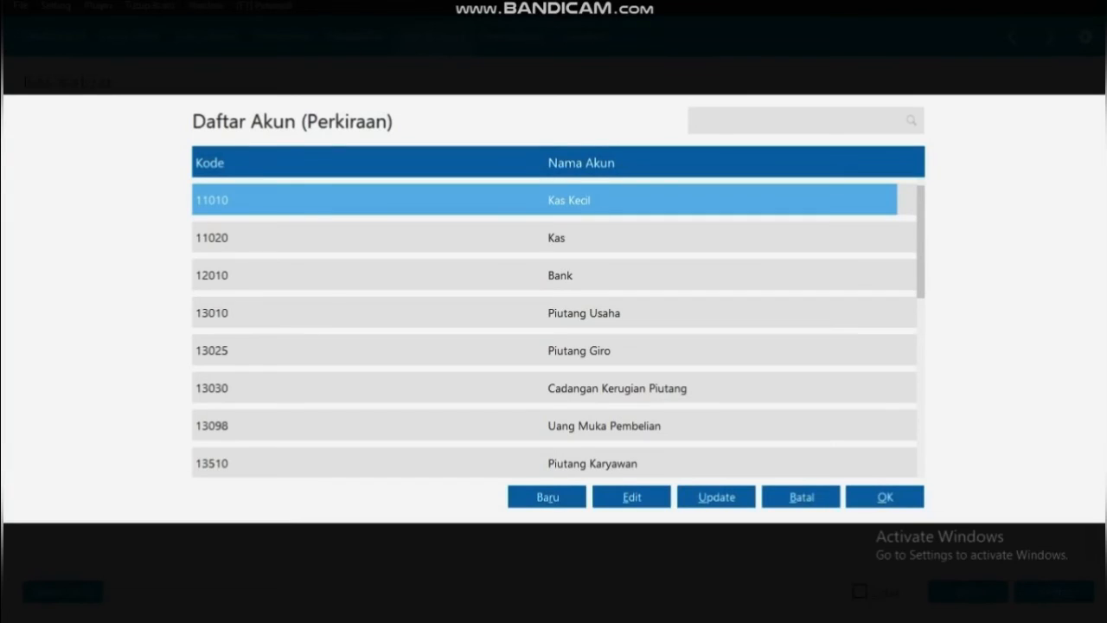
{"action": "key", "text": "Down"}
{"action": "key", "text": "Down"}
{"action": "key", "text": "Down"}
{"action": "key", "text": "Down"}
{"action": "key", "text": "Down"}
{"action": "key", "text": "Down"}
{"action": "key", "text": "Down"}
{"action": "key", "text": "Down"}
{"action": "key", "text": "Down"}
{"action": "key", "text": "Down"}
{"action": "key", "text": "Down"}
{"action": "key", "text": "Down"}
{"action": "key", "text": "Down"}
{"action": "key", "text": "Down"}
{"action": "key", "text": "Down"}
{"action": "key", "text": "Down"}
{"action": "key", "text": "Down"}
{"action": "key", "text": "Down"}
{"action": "key", "text": "Down"}
{"action": "key", "text": "Down"}
{"action": "key", "text": "Down"}
{"action": "key", "text": "Down"}
{"action": "key", "text": "Down"}
{"action": "key", "text": "Down"}
{"action": "key", "text": "Down"}
{"action": "key", "text": "Down"}
{"action": "key", "text": "Down"}
{"action": "key", "text": "Down"}
{"action": "key", "text": "Down"}
{"action": "key", "text": "Down"}
{"action": "key", "text": "Down"}
{"action": "key", "text": "Down"}
{"action": "key", "text": "Down"}
{"action": "key", "text": "Down"}
{"action": "key", "text": "Down"}
{"action": "key", "text": "Down"}
{"action": "key", "text": "Down"}
{"action": "key", "text": "Down"}
{"action": "key", "text": "Down"}
{"action": "key", "text": "Down"}
{"action": "key", "text": "Down"}
{"action": "key", "text": "Down"}
{"action": "key", "text": "Down"}
{"action": "key", "text": "Down"}
{"action": "key", "text": "Down"}
{"action": "key", "text": "Down"}
{"action": "key", "text": "Down"}
{"action": "key", "text": "Down"}
{"action": "key", "text": "Down"}
{"action": "key", "text": "Down"}
{"action": "key", "text": "Down"}
{"action": "key", "text": "Down"}
{"action": "key", "text": "Down"}
{"action": "key", "text": "Down"}
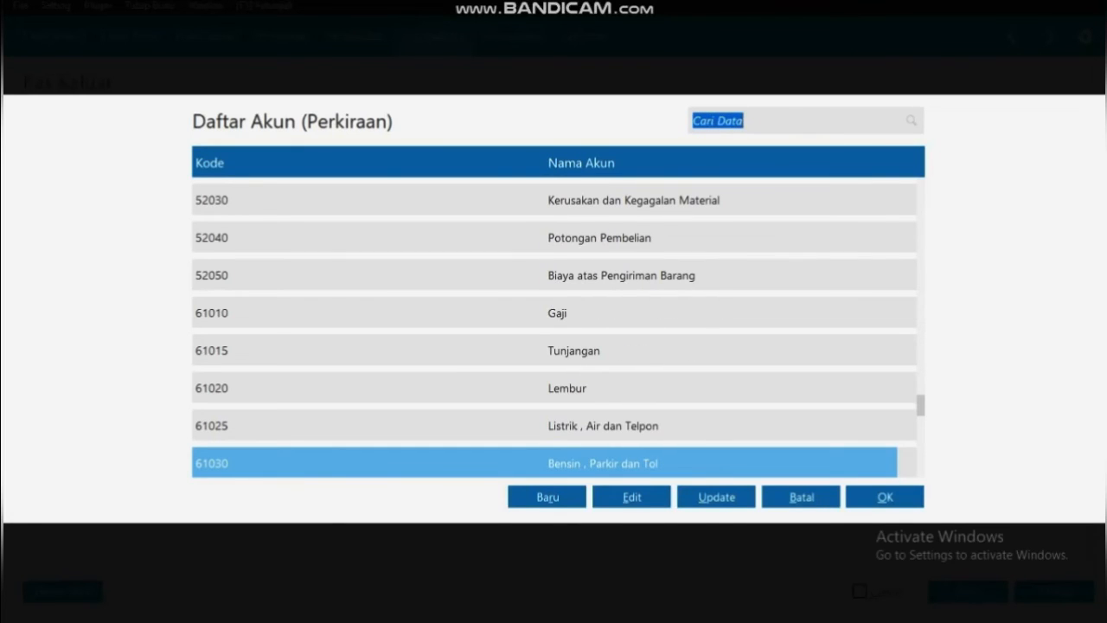
{"action": "left_click", "coordinate": [885, 497]}
{"action": "key", "text": "Tab"}
{"action": "type", "text": "25000"}
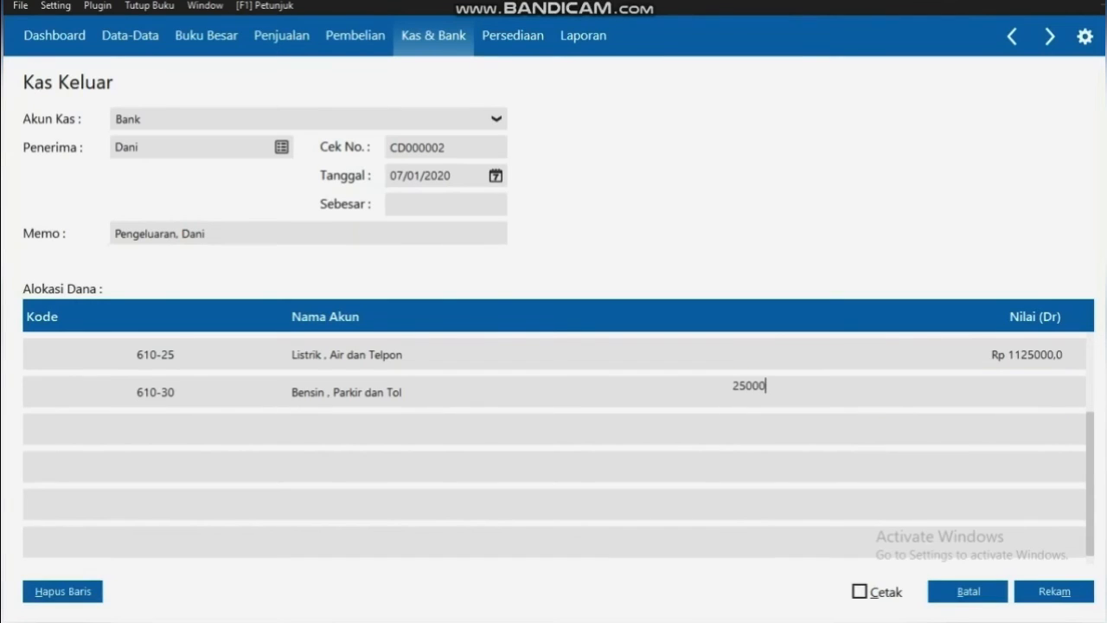
{"action": "key", "text": "Return"}
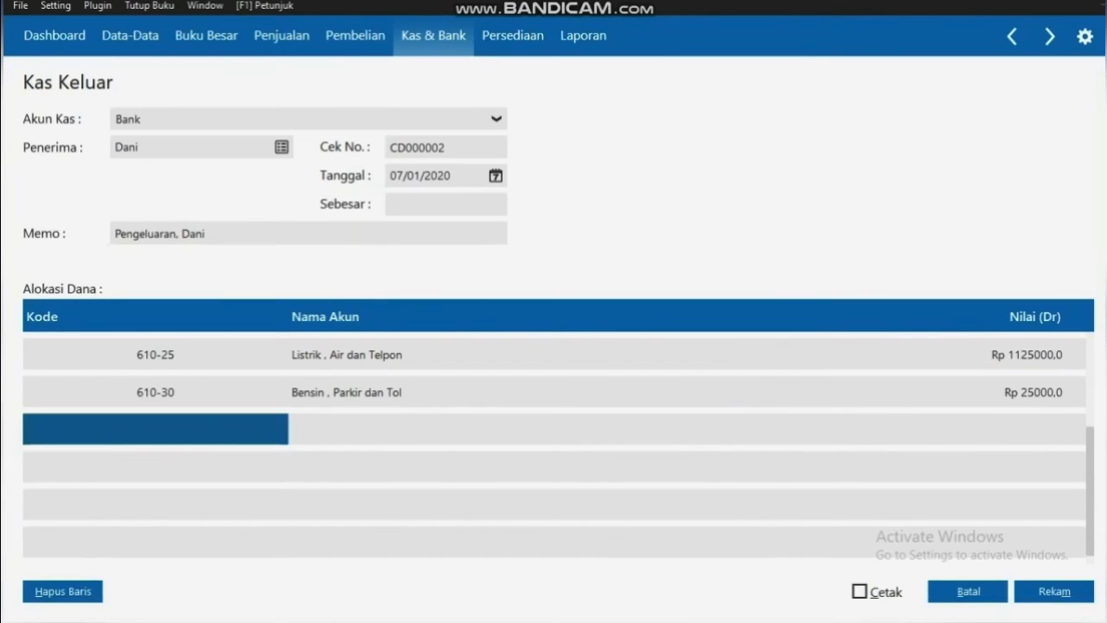
{"action": "double_click", "coordinate": [435, 205]}
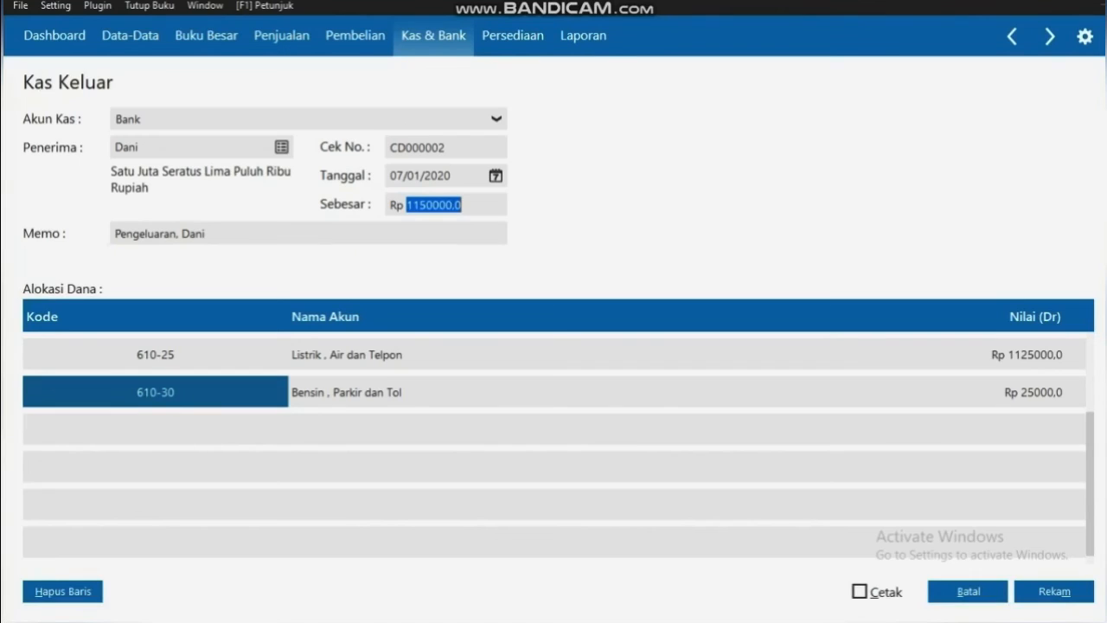
{"action": "key", "text": "alt+m"}
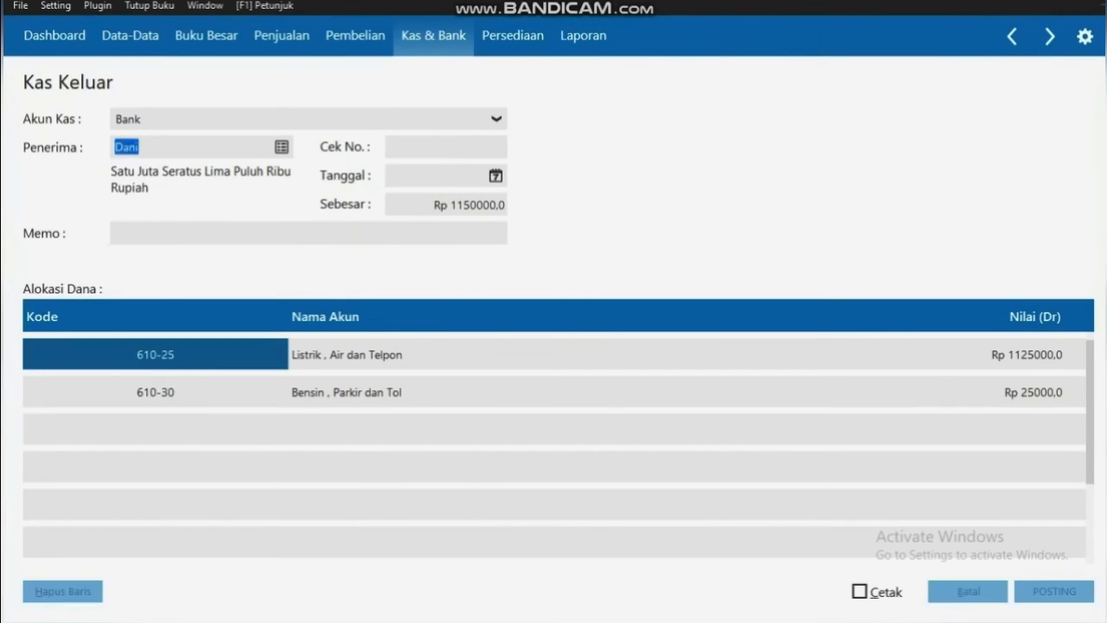
{"action": "left_click", "coordinate": [993, 592]}
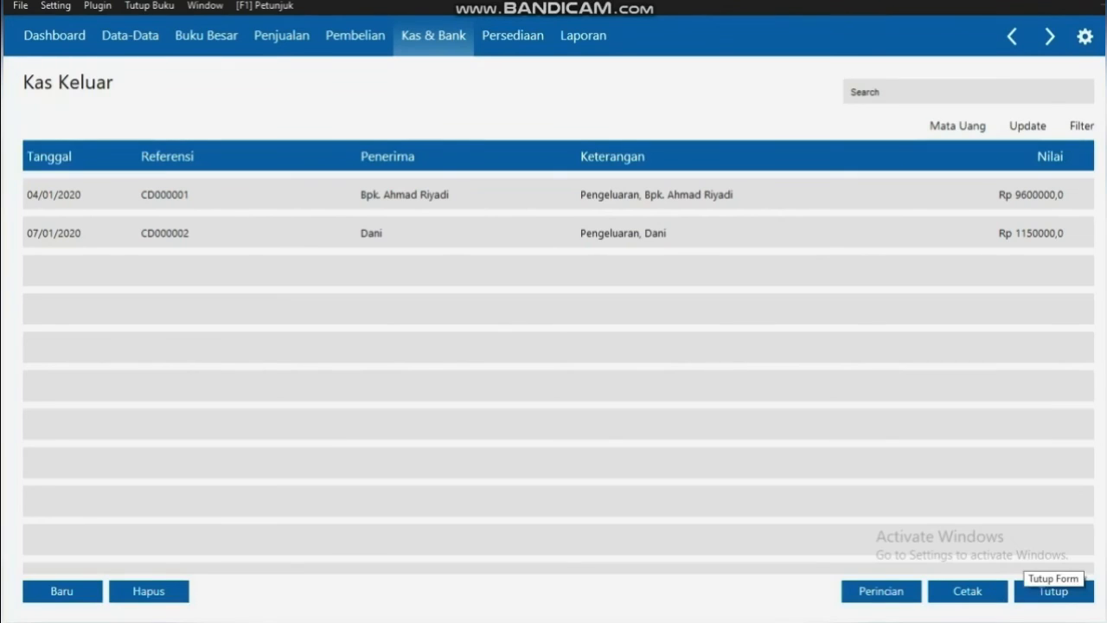
Close the Kas Keluar register and start a new Pembayaran Piutang Usaha receipt CR000001
{"action": "left_click", "coordinate": [1051, 588]}
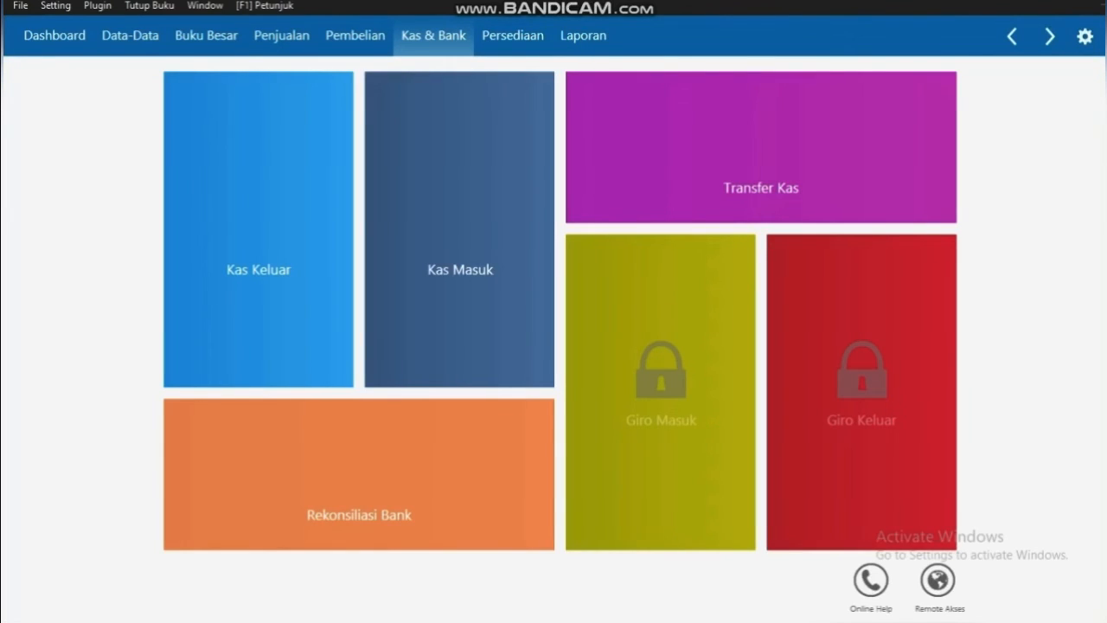
{"action": "left_click", "coordinate": [281, 35]}
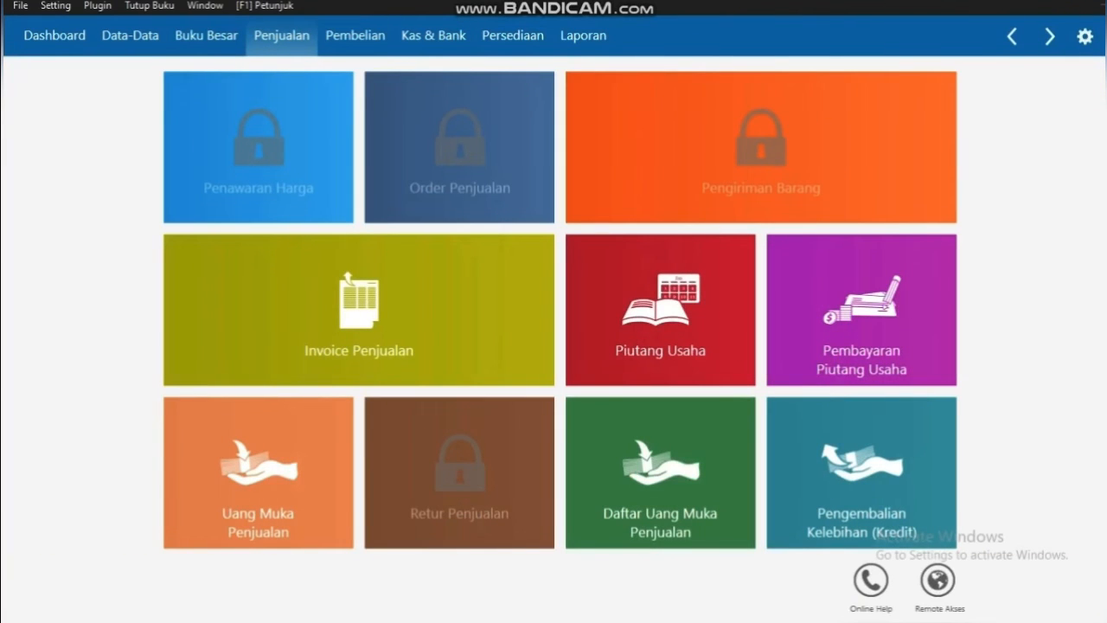
{"action": "mouse_move", "coordinate": [861, 320]}
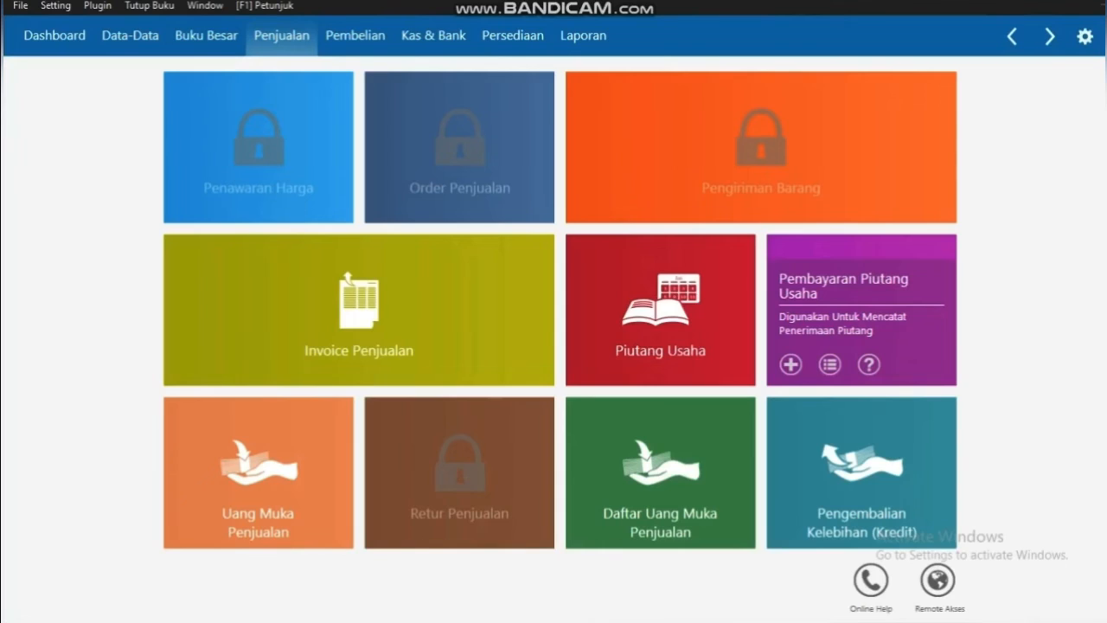
{"action": "left_click", "coordinate": [829, 364]}
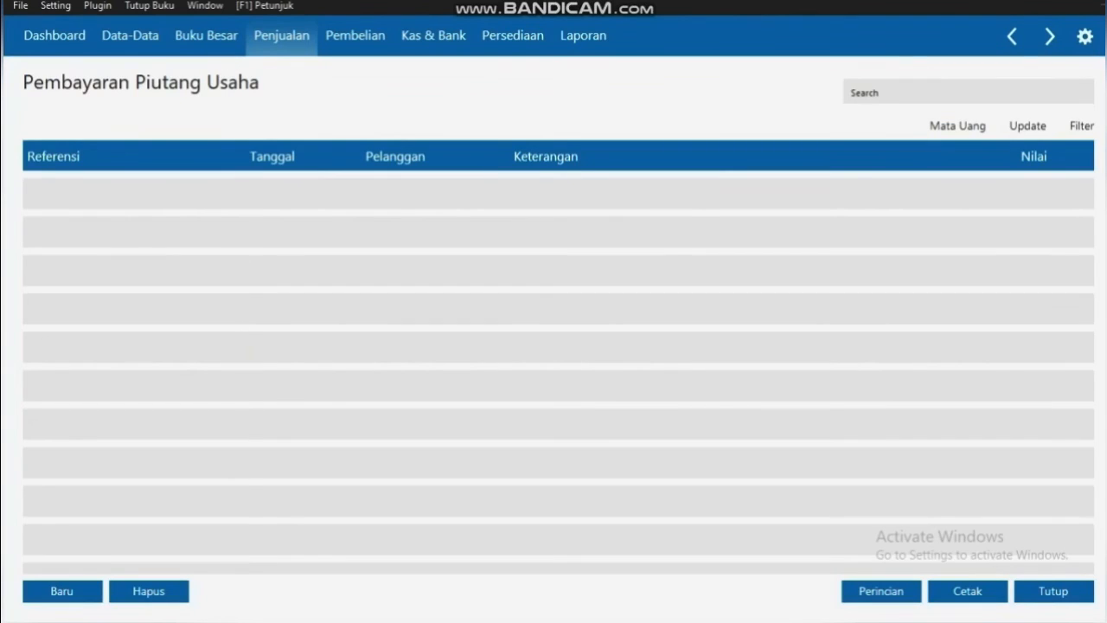
{"action": "left_click", "coordinate": [62, 591]}
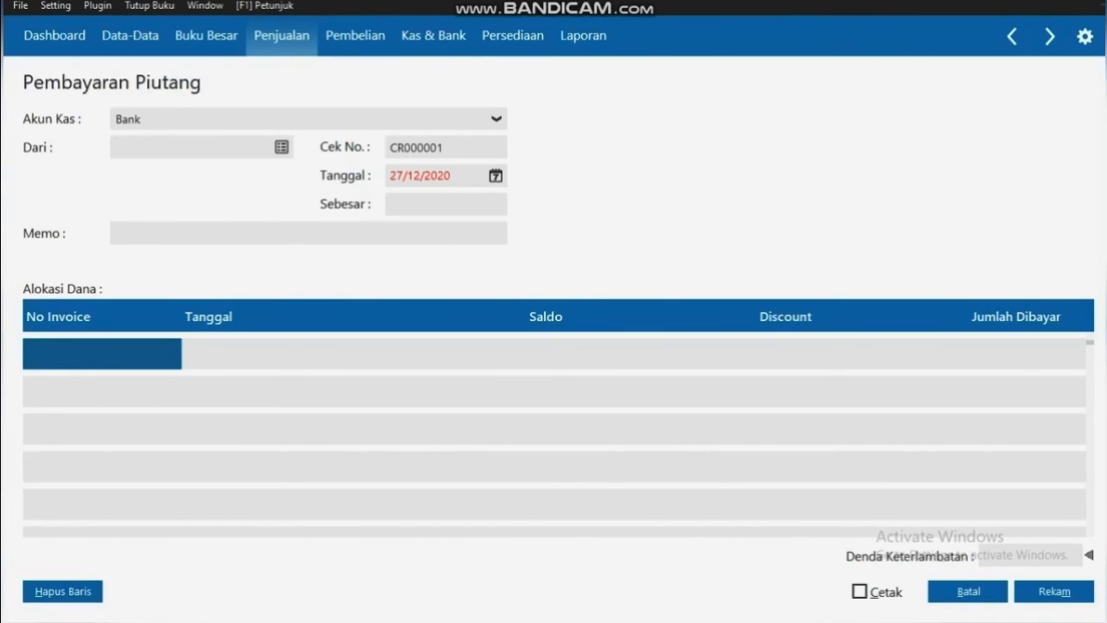
Receive the payment into the Kas account from customer C-002
{"action": "left_click", "coordinate": [496, 119]}
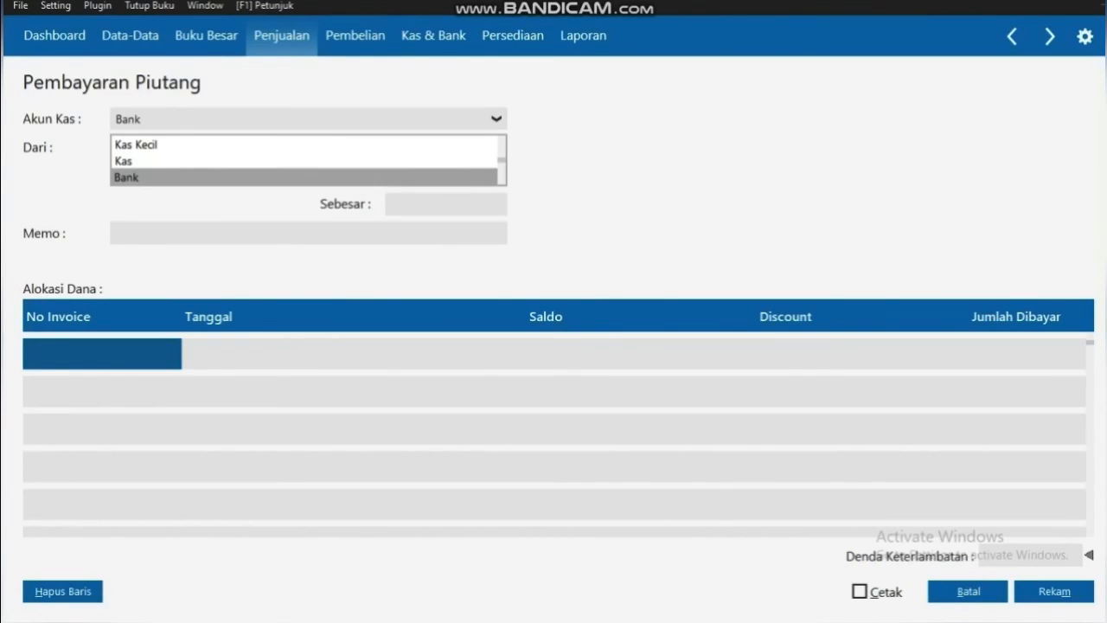
{"action": "left_click", "coordinate": [302, 161]}
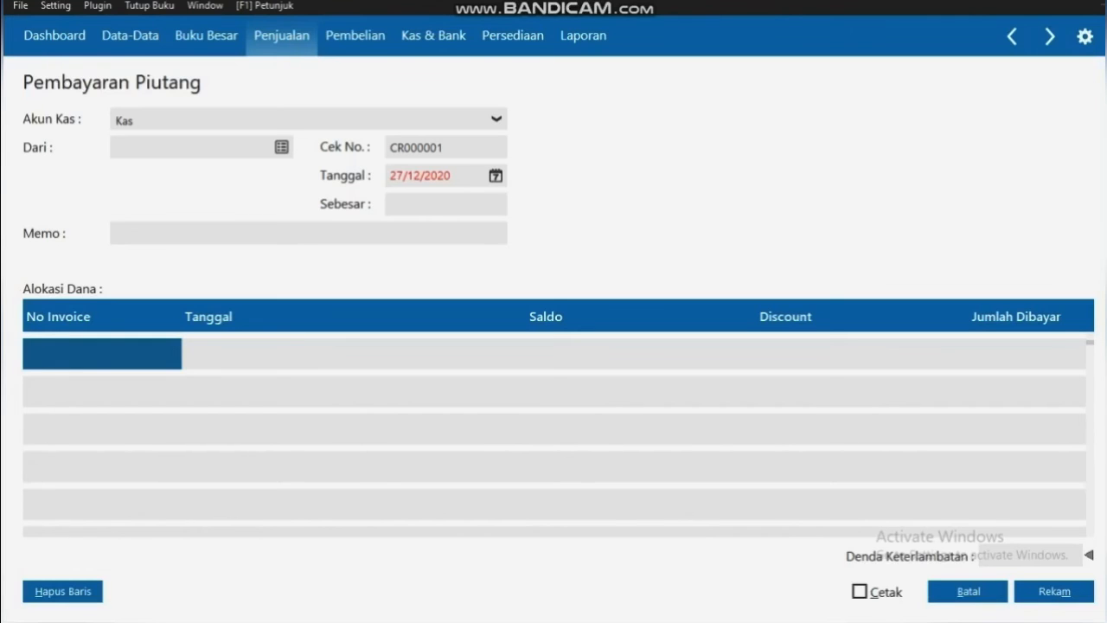
{"action": "left_click", "coordinate": [281, 147]}
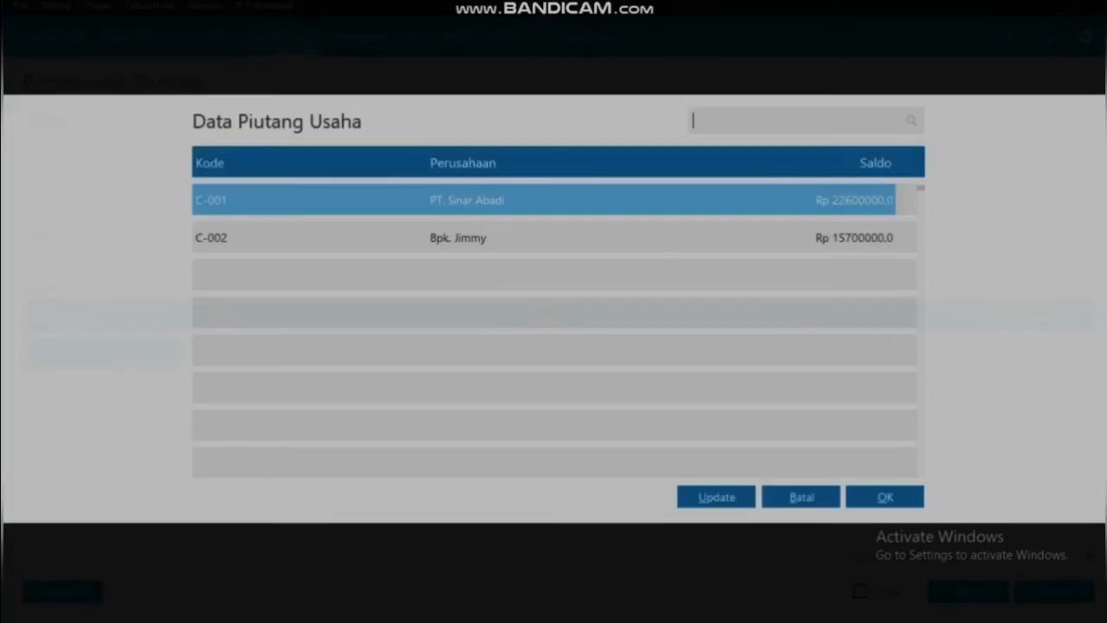
{"action": "key", "text": "Down"}
{"action": "key", "text": "Return"}
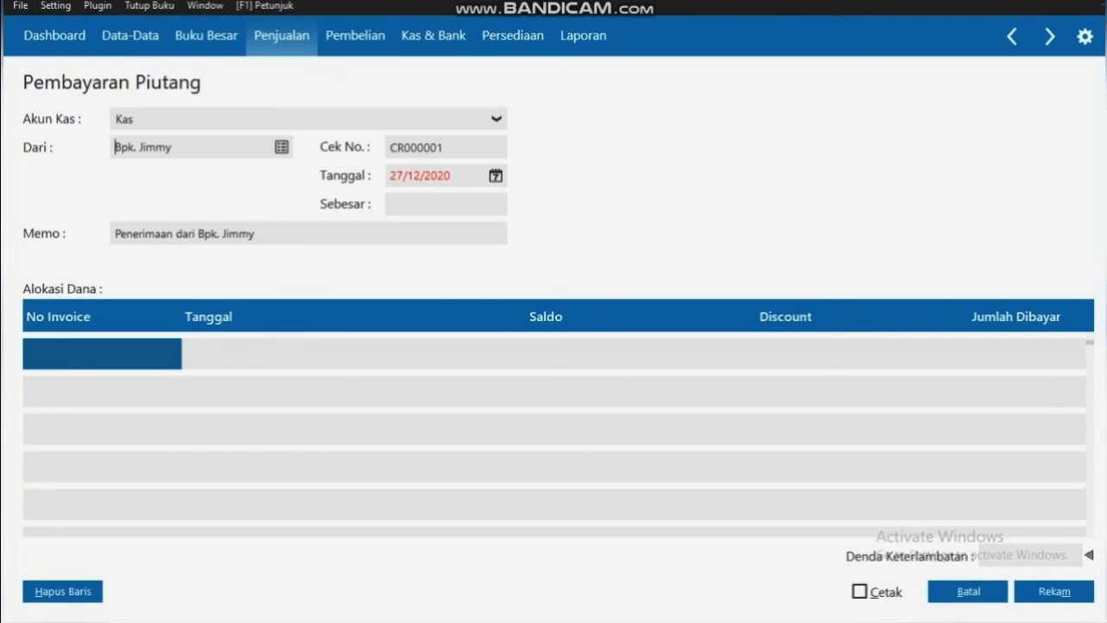
Set the payment date to 18/01/2020
{"action": "left_click", "coordinate": [496, 176]}
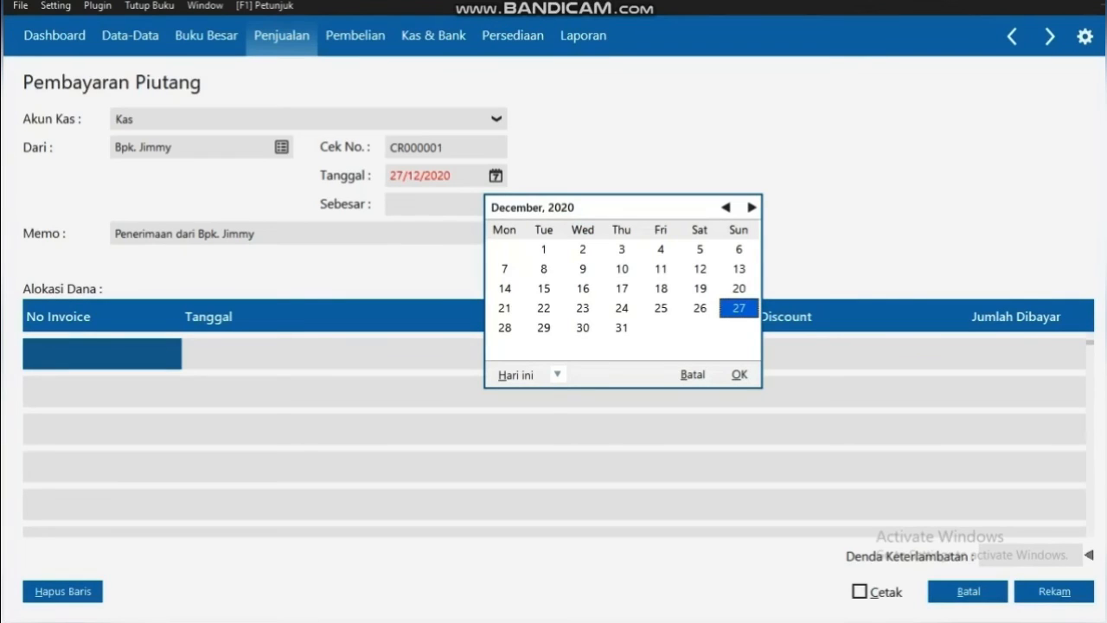
{"action": "left_click", "coordinate": [726, 208]}
{"action": "left_click", "coordinate": [725, 208]}
{"action": "left_click", "coordinate": [726, 208]}
{"action": "left_click", "coordinate": [725, 207]}
{"action": "left_click", "coordinate": [725, 208]}
{"action": "left_click", "coordinate": [726, 208]}
{"action": "left_click", "coordinate": [726, 207]}
{"action": "left_click", "coordinate": [725, 208]}
{"action": "left_click", "coordinate": [726, 208]}
{"action": "left_click", "coordinate": [725, 207]}
{"action": "left_click", "coordinate": [726, 208]}
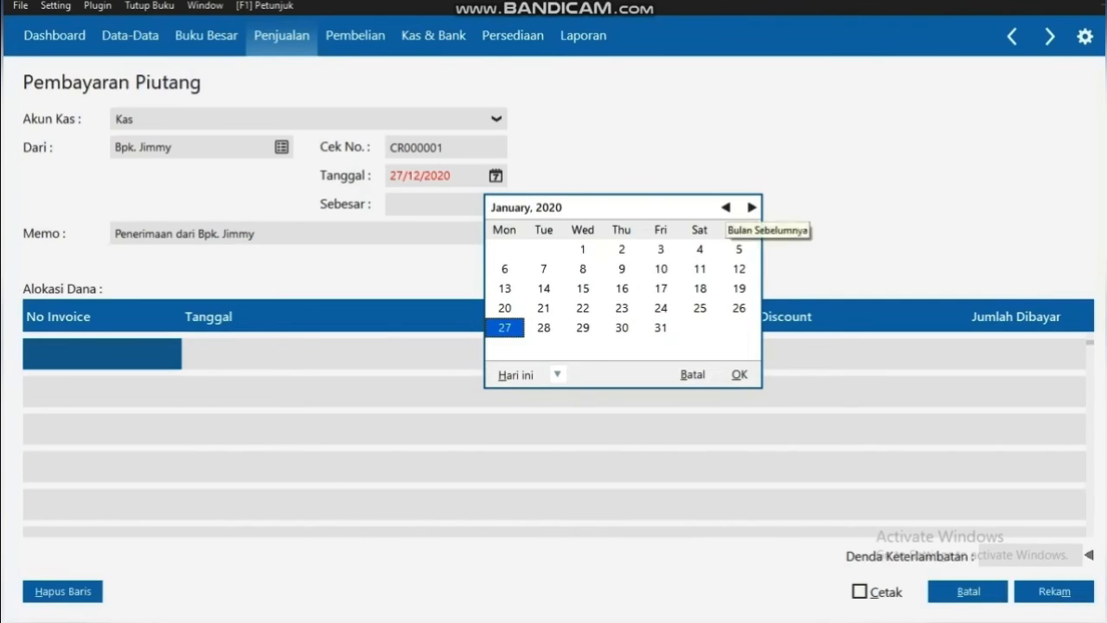
{"action": "left_click", "coordinate": [700, 289]}
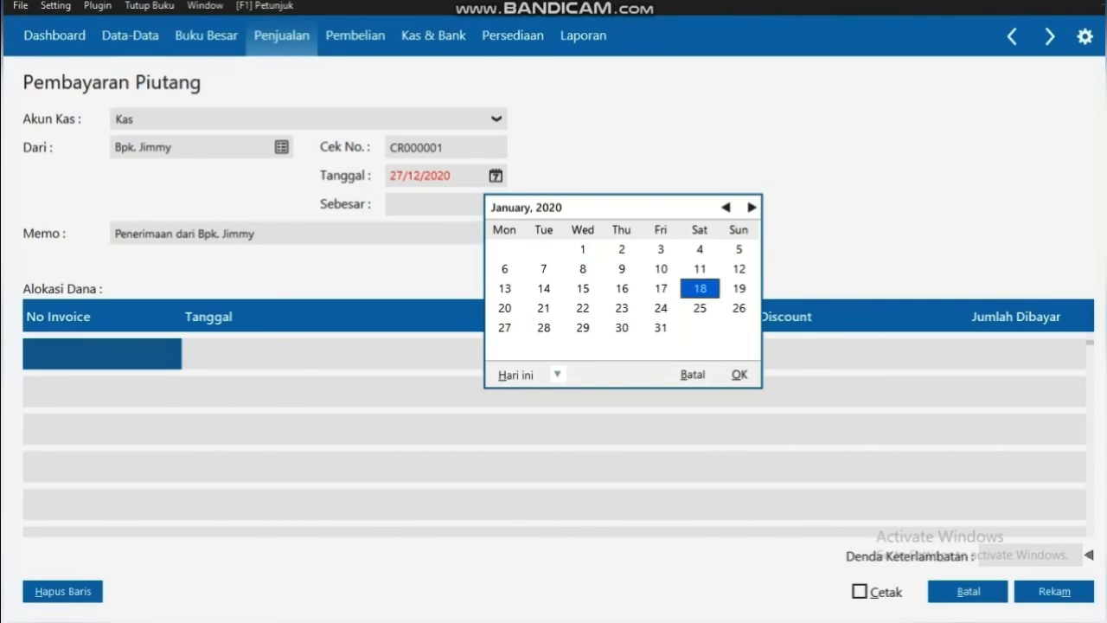
{"action": "left_click", "coordinate": [740, 375]}
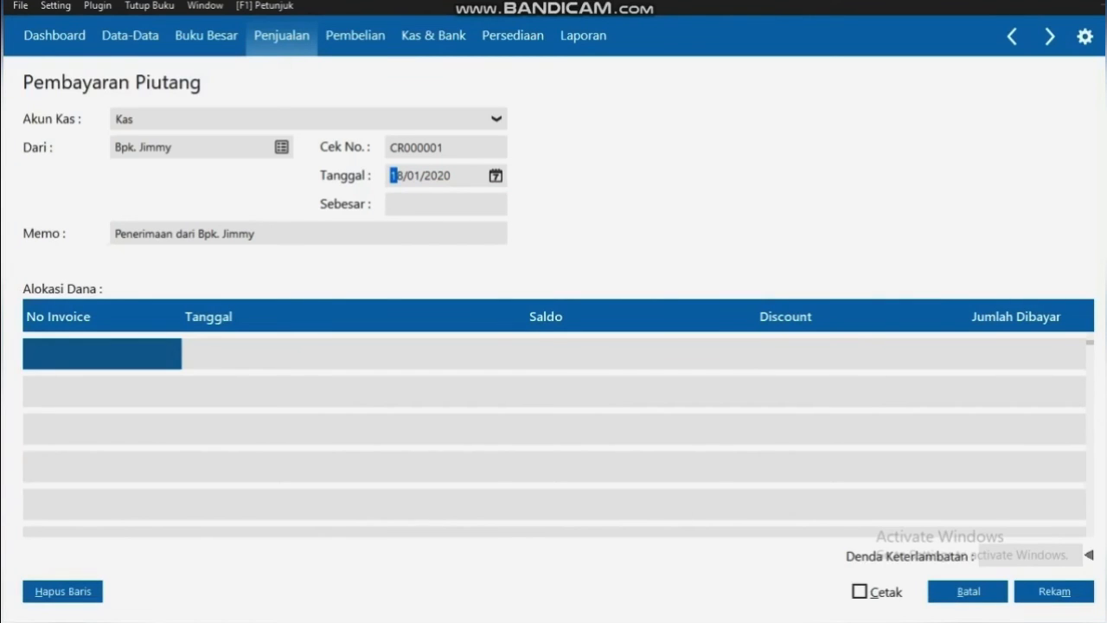
Pay invoice TT-002 with a Rp 200000 discount, totalling Rp 15500000, and save receipt CR000001
{"action": "double_click", "coordinate": [102, 354]}
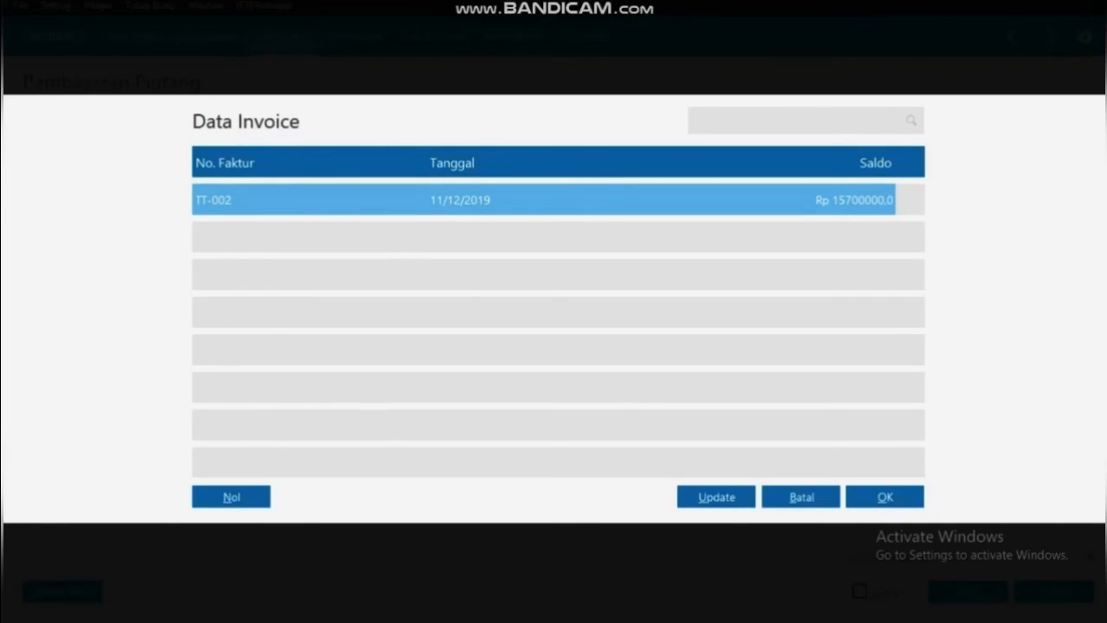
{"action": "key", "text": "Return"}
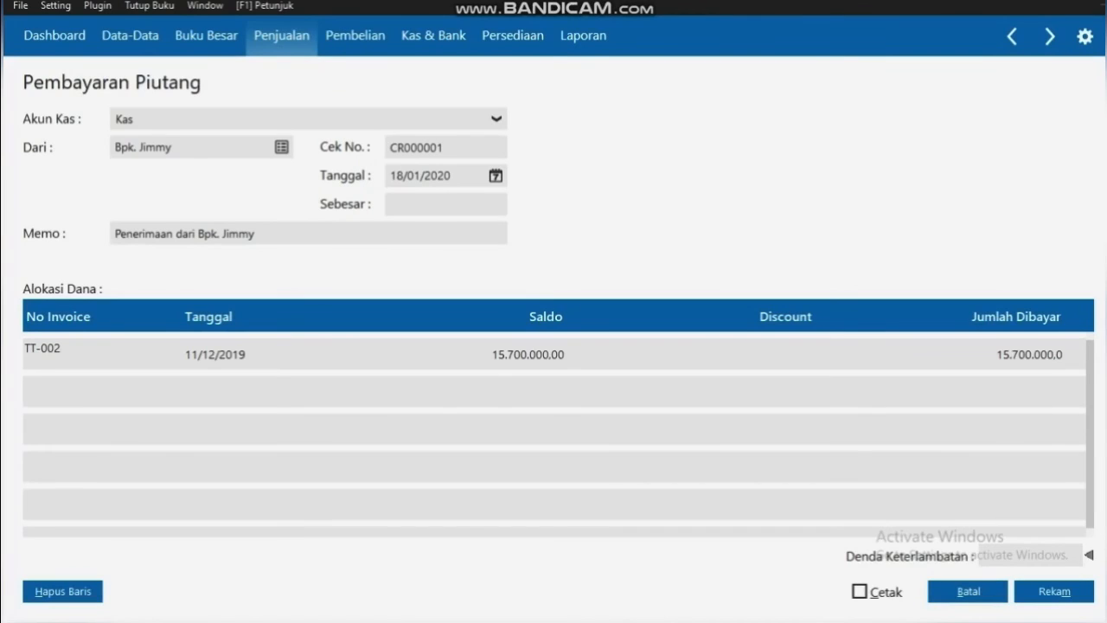
{"action": "left_click", "coordinate": [691, 354]}
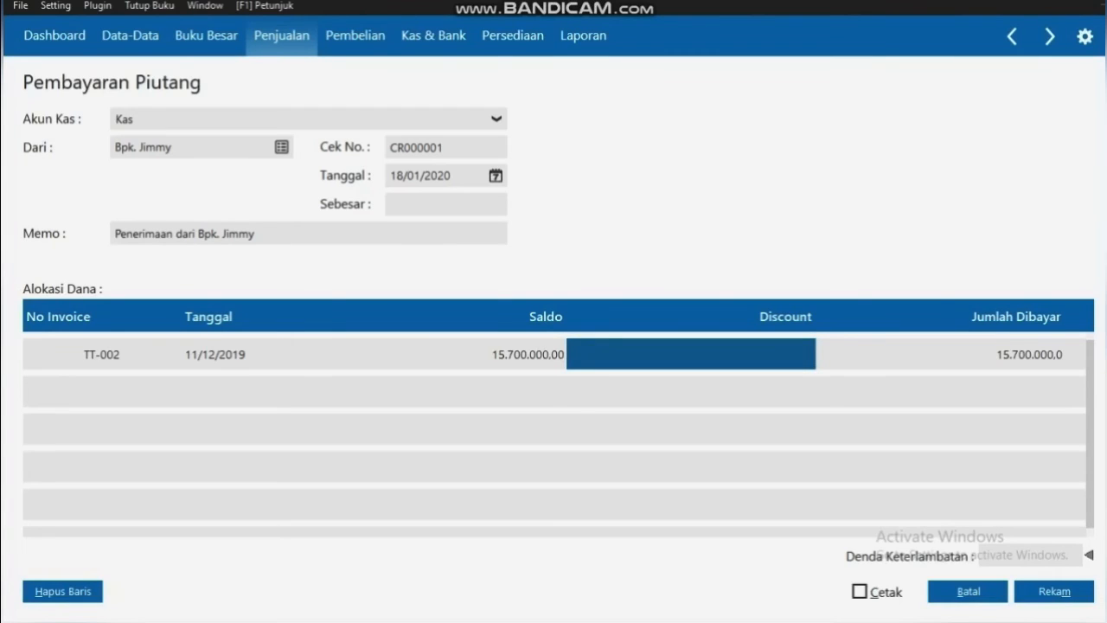
{"action": "type", "text": "200"}
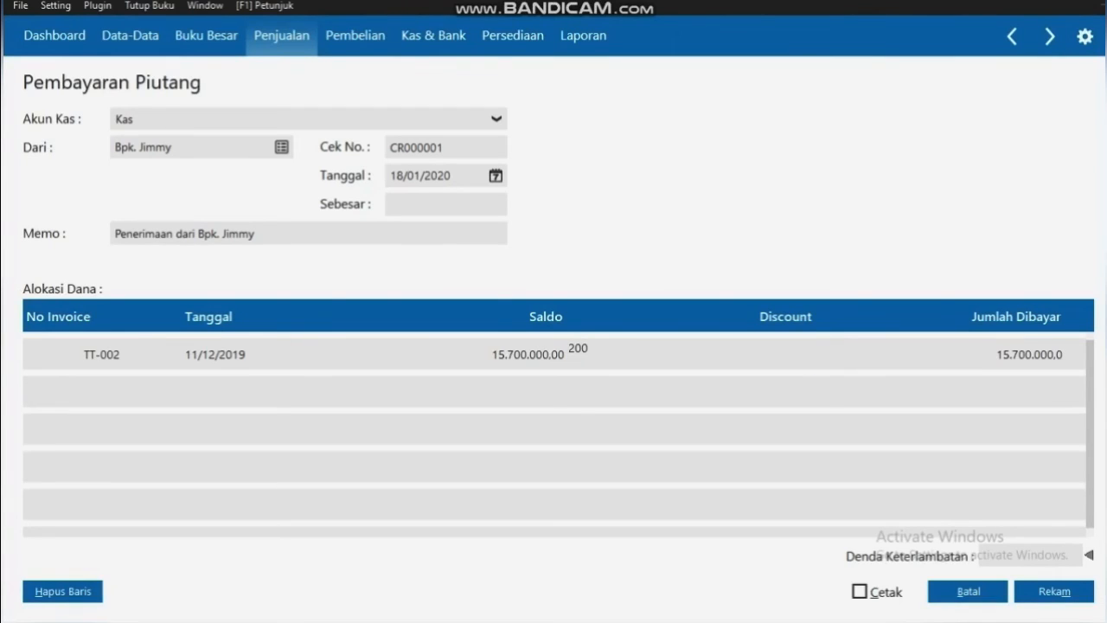
{"action": "type", "text": "000"}
{"action": "key", "text": "Tab"}
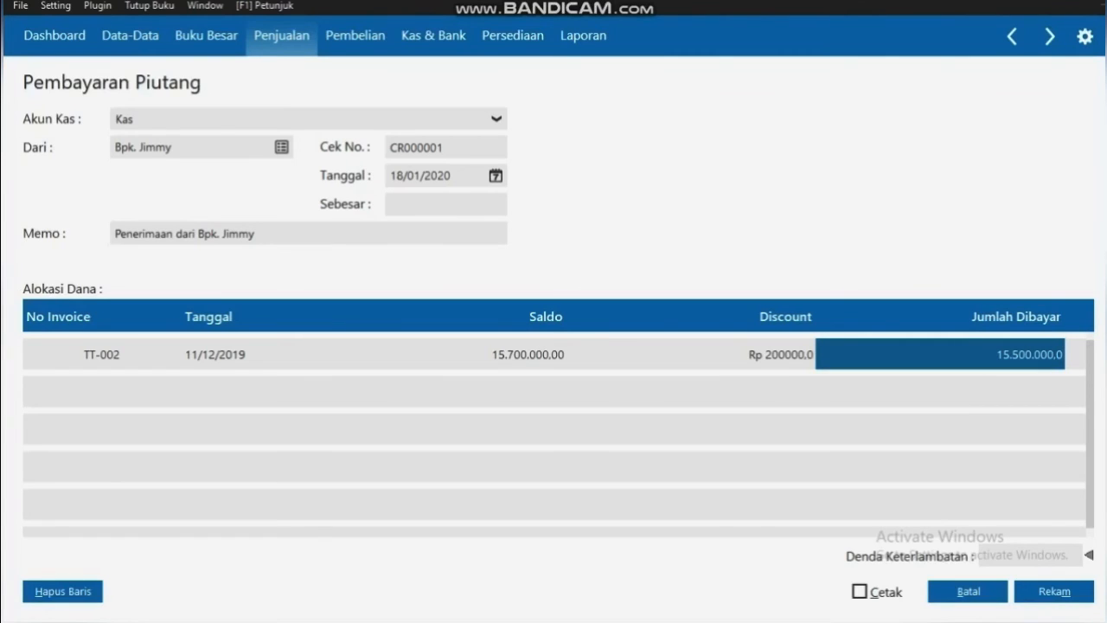
{"action": "double_click", "coordinate": [442, 204]}
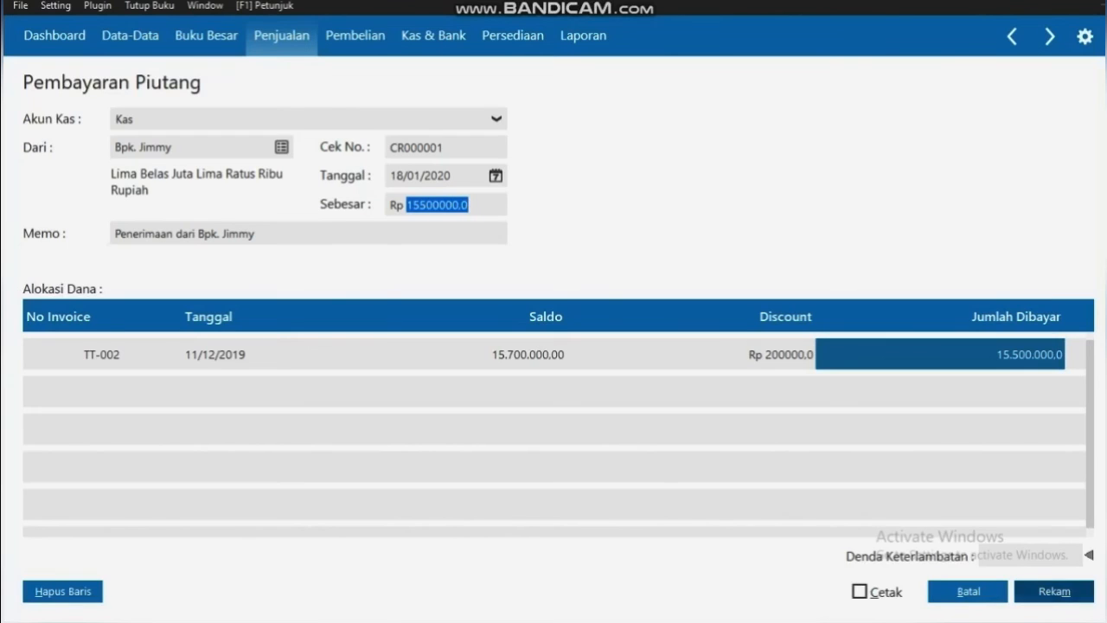
{"action": "left_click", "coordinate": [1055, 592]}
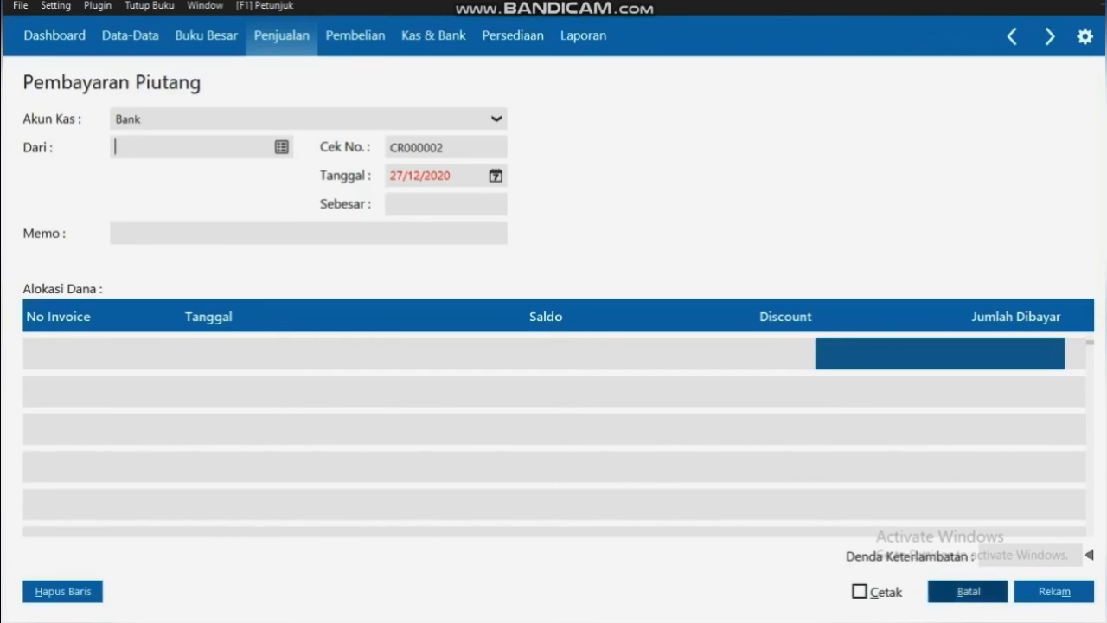
Close the receipt screens and open the Kas Keluar register listing CD000001 and CD000002
{"action": "left_click", "coordinate": [968, 590]}
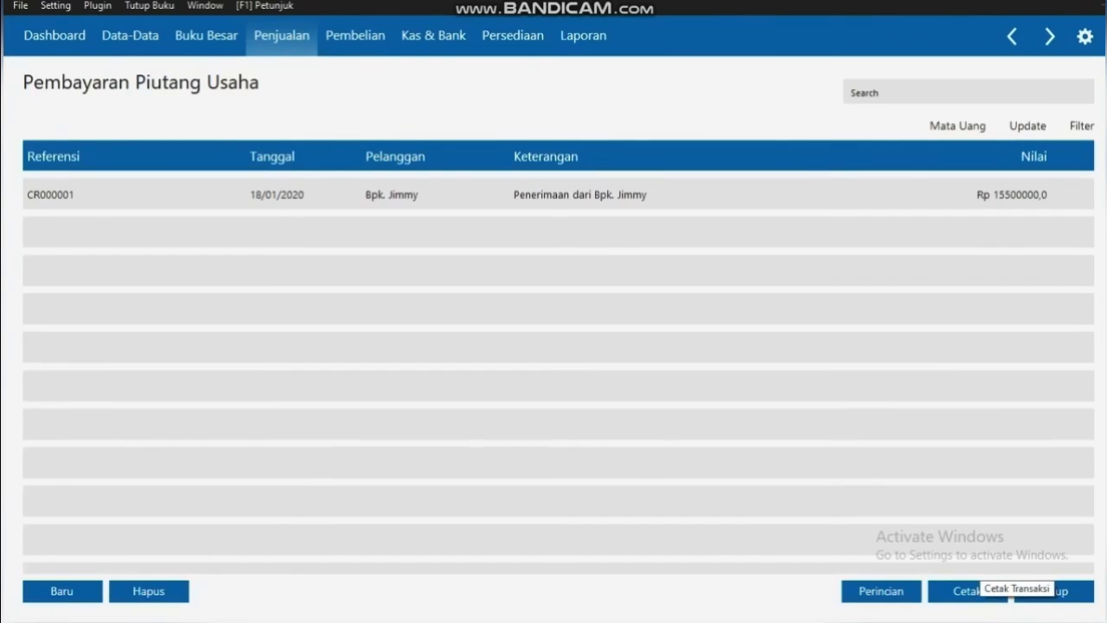
{"action": "left_click", "coordinate": [1064, 590]}
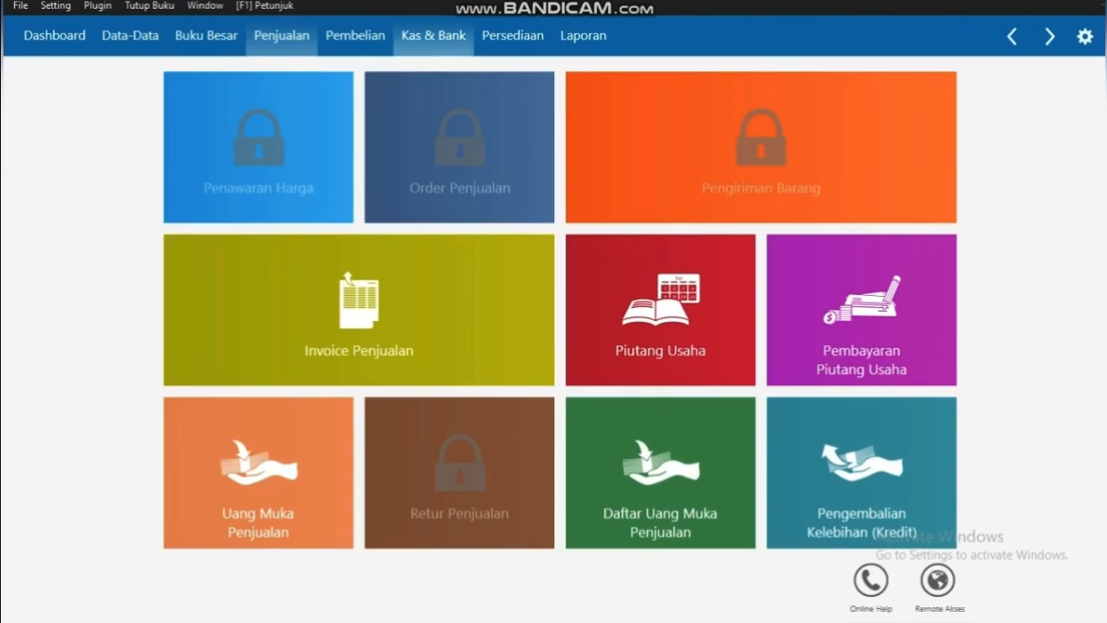
{"action": "left_click", "coordinate": [130, 35]}
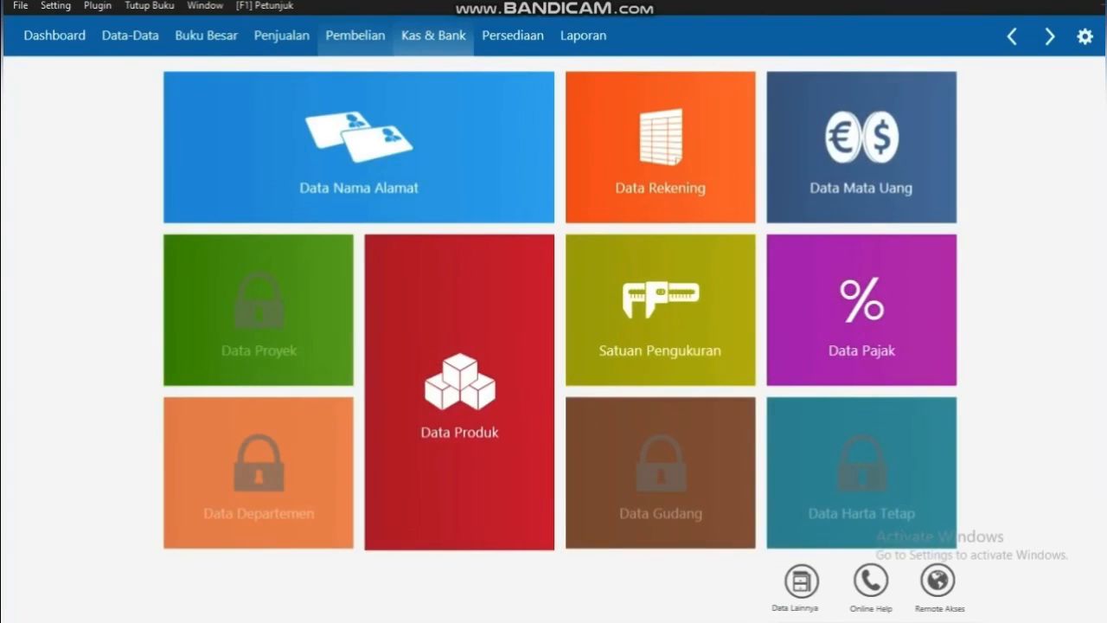
{"action": "left_click", "coordinate": [355, 36]}
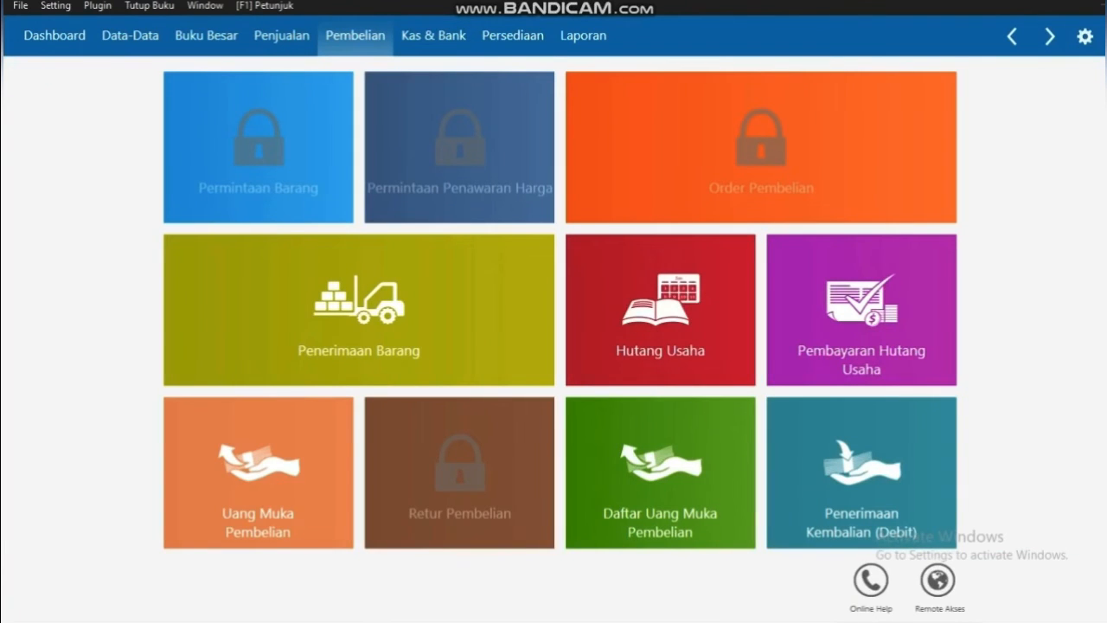
{"action": "left_click", "coordinate": [433, 36]}
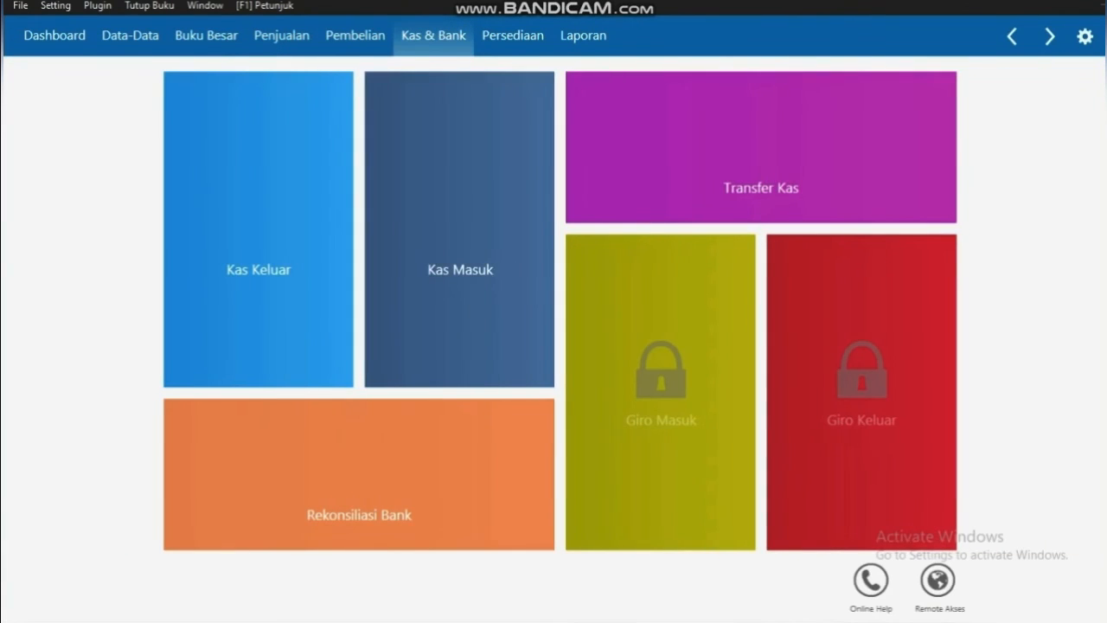
{"action": "mouse_move", "coordinate": [259, 251]}
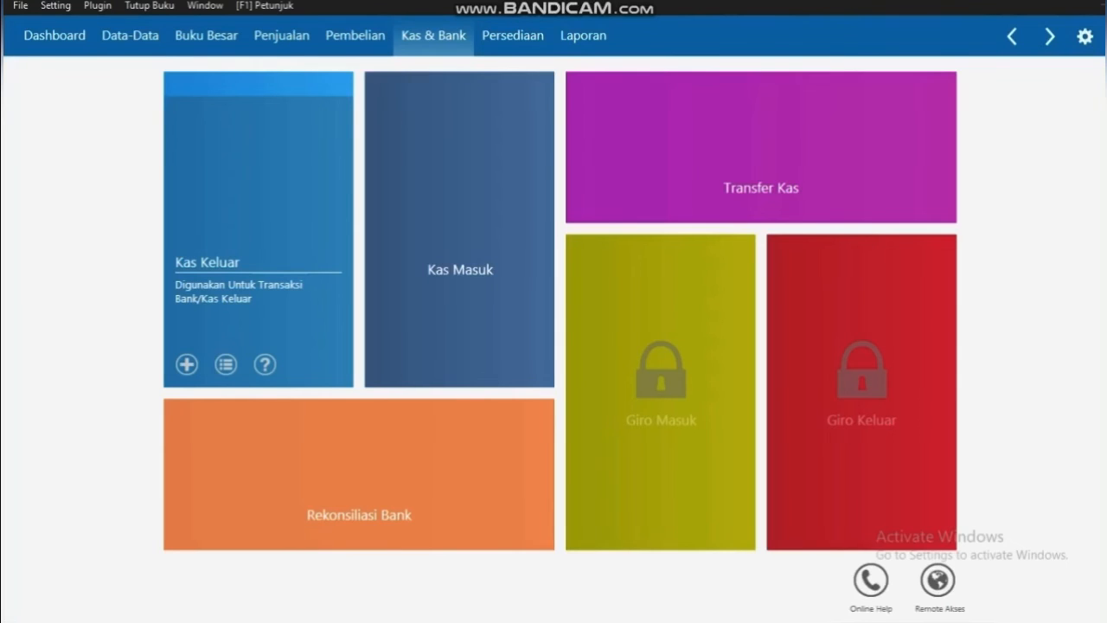
{"action": "left_click", "coordinate": [226, 364]}
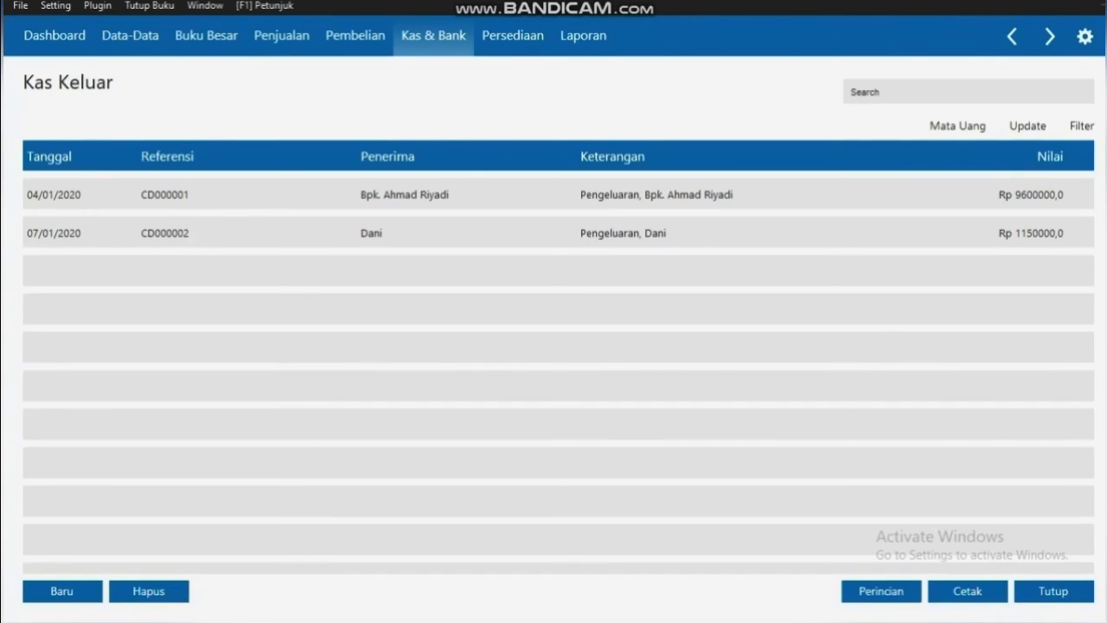
Start a new Kas Keluar entry paying out from the Kas Kecil account
{"action": "left_click", "coordinate": [61, 591]}
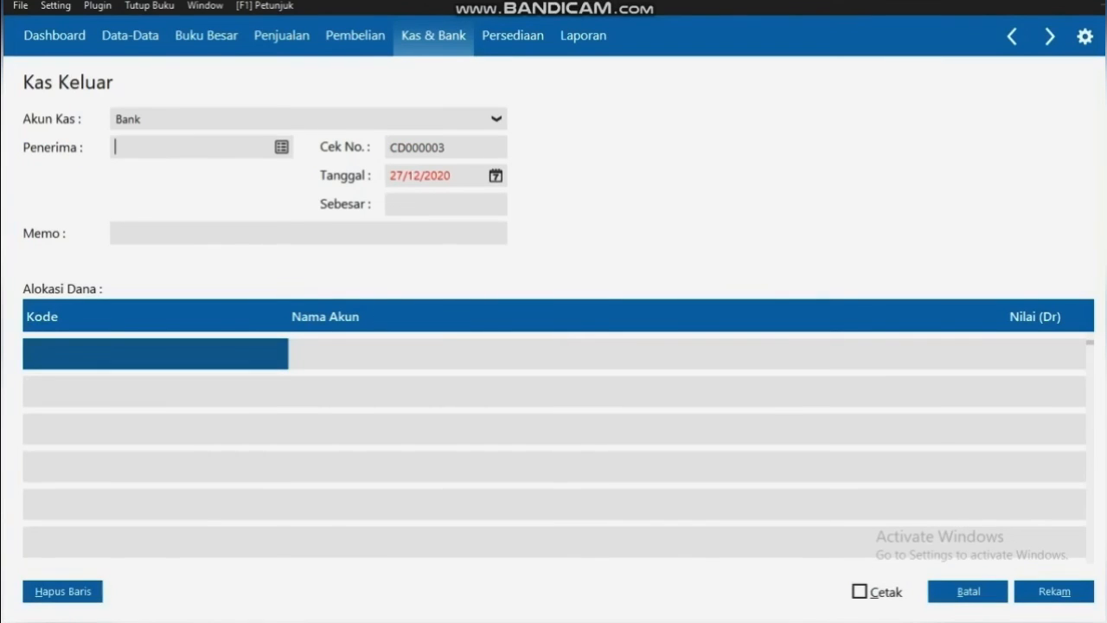
{"action": "left_click", "coordinate": [496, 120]}
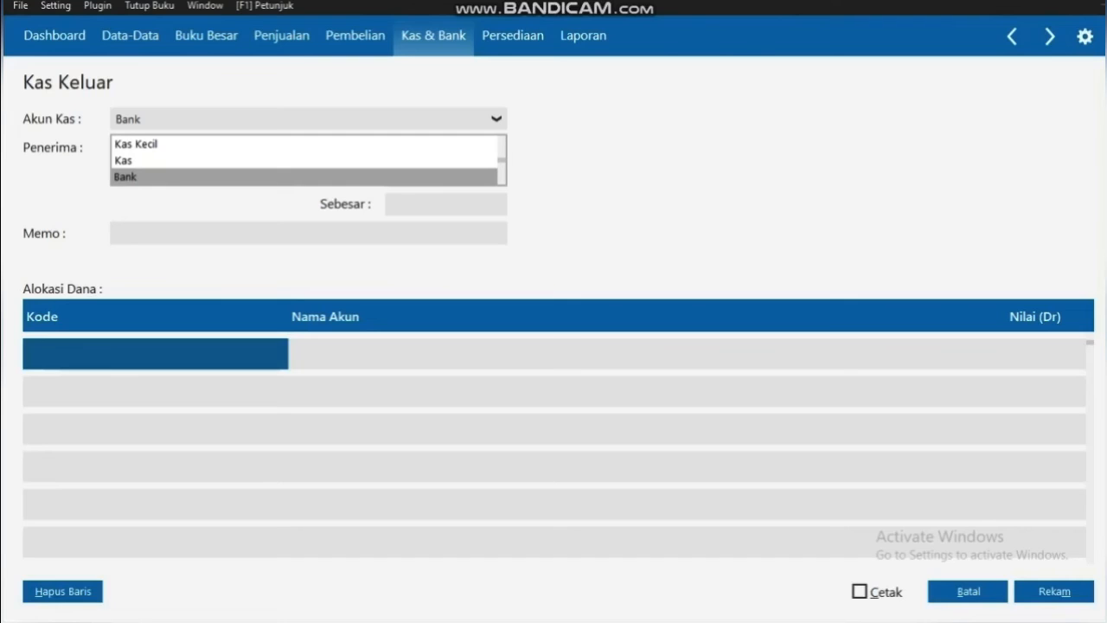
{"action": "left_click", "coordinate": [136, 144]}
Add a new Others-type contact, filling in the recipient's name twice, and select OTHR-3 as recipient
{"action": "left_click", "coordinate": [281, 147]}
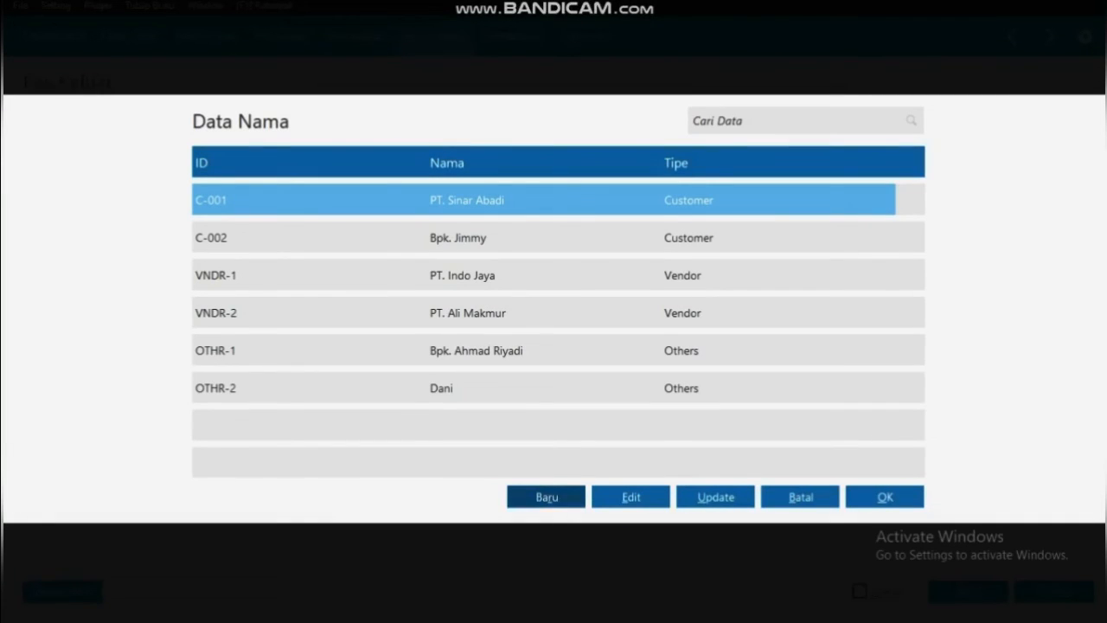
{"action": "left_click", "coordinate": [547, 496]}
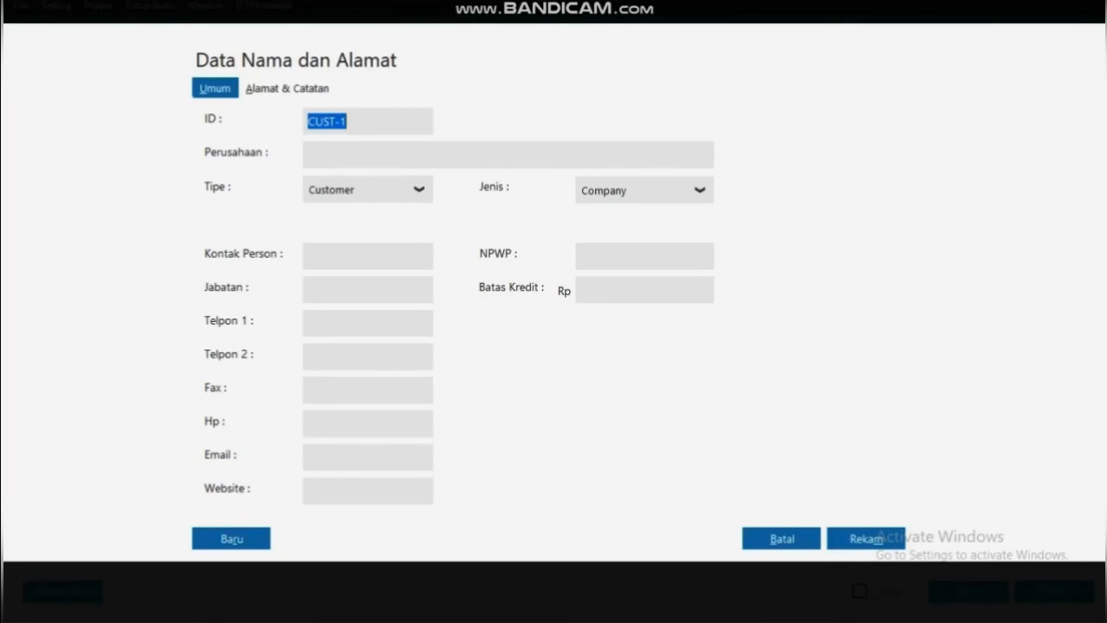
{"action": "left_click", "coordinate": [419, 190]}
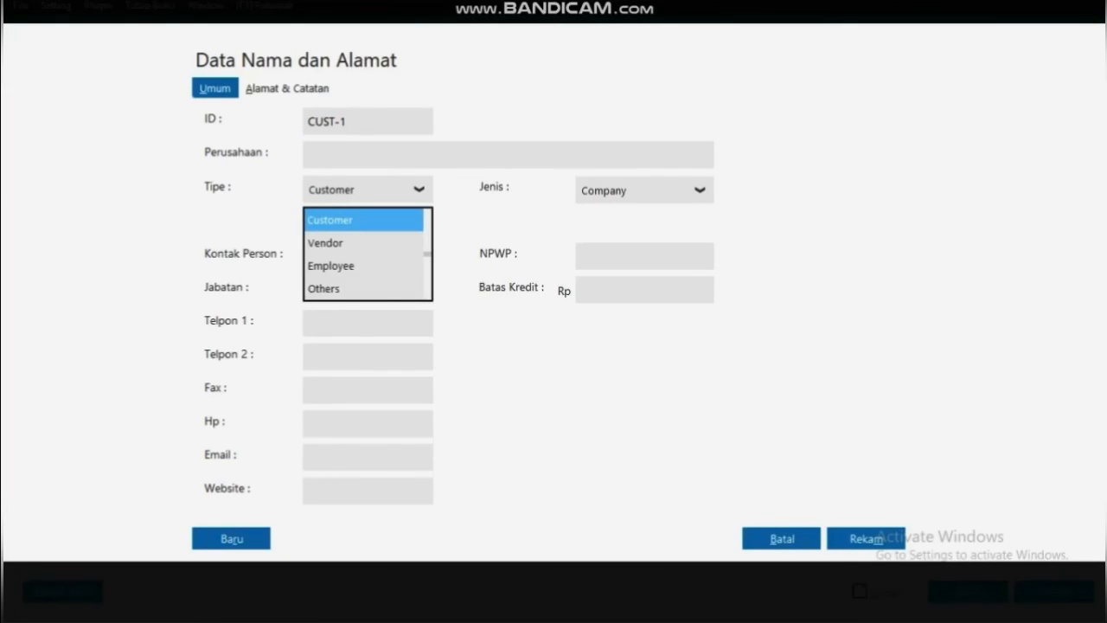
{"action": "left_click", "coordinate": [324, 289]}
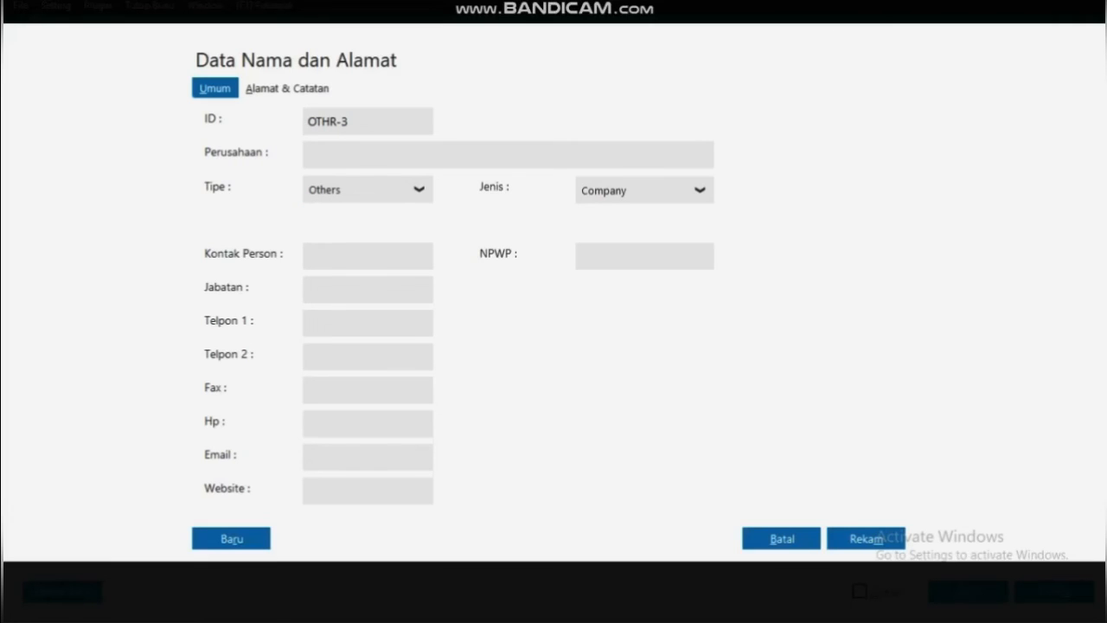
{"action": "type", "text": "Ibu Rani"}
{"action": "left_click", "coordinate": [312, 256]}
{"action": "type", "text": "Ibu Rani"}
{"action": "left_click", "coordinate": [866, 539]}
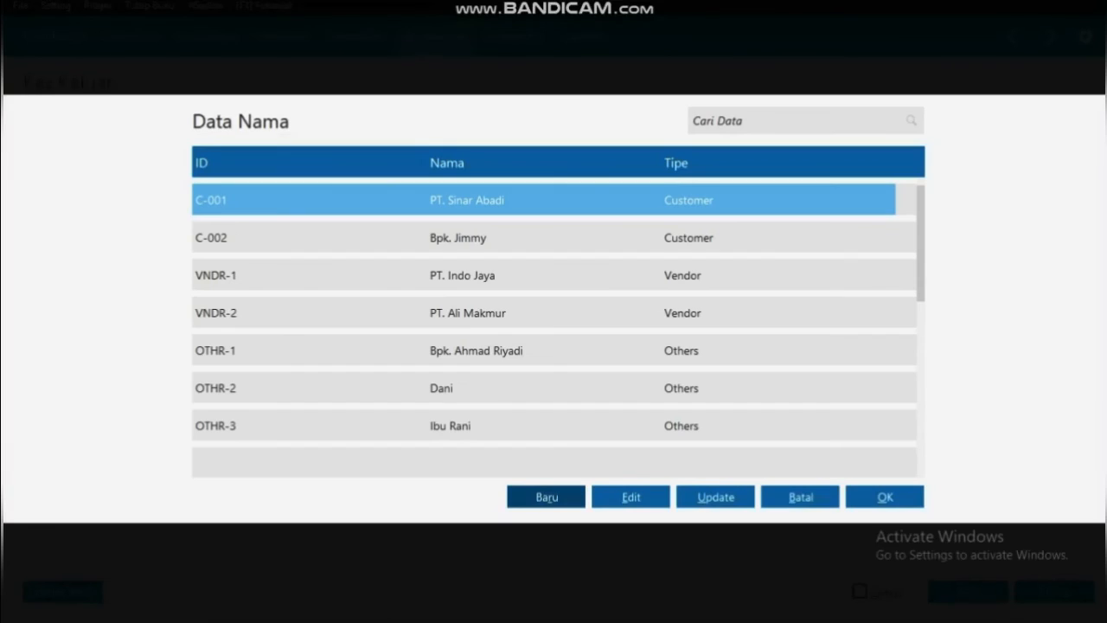
{"action": "left_click", "coordinate": [554, 425]}
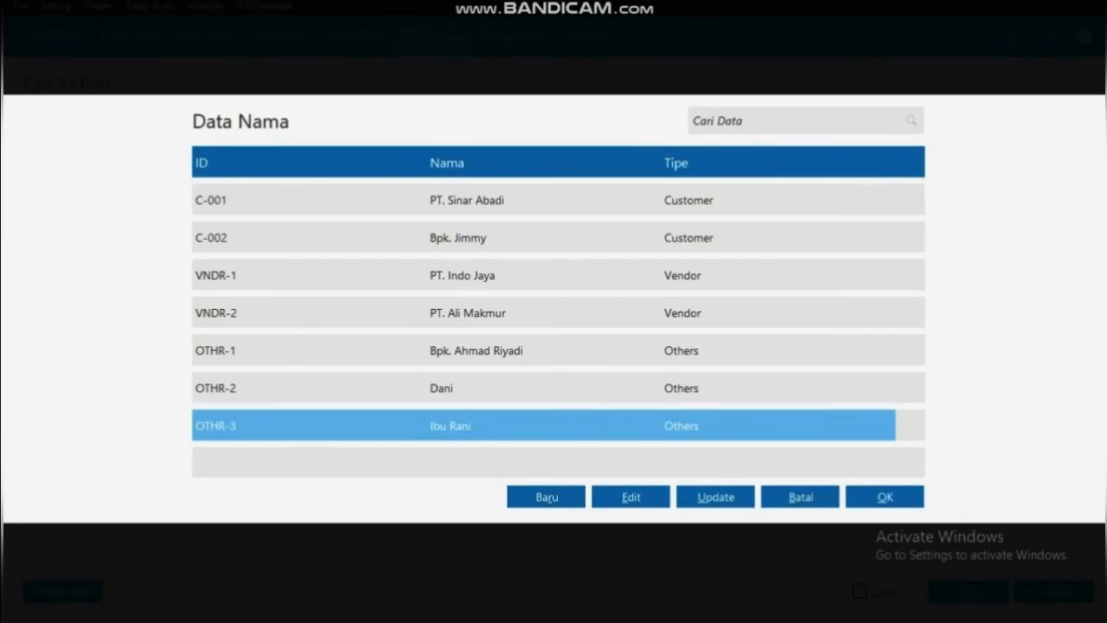
{"action": "key", "text": "Return"}
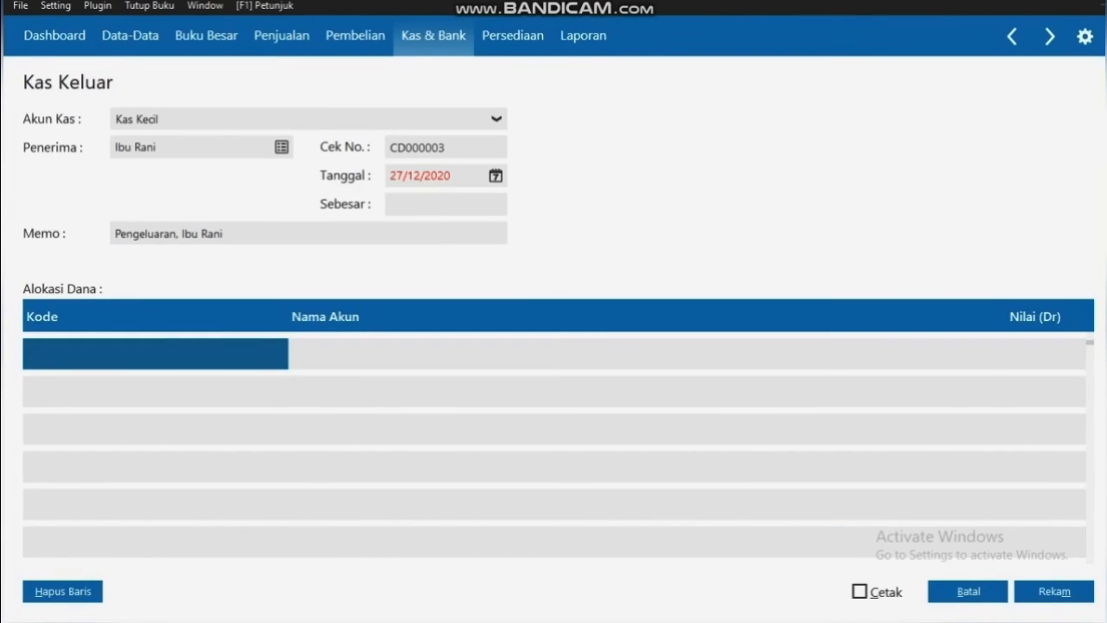
Set the transaction date to 21/01/2020
{"action": "left_click", "coordinate": [495, 175]}
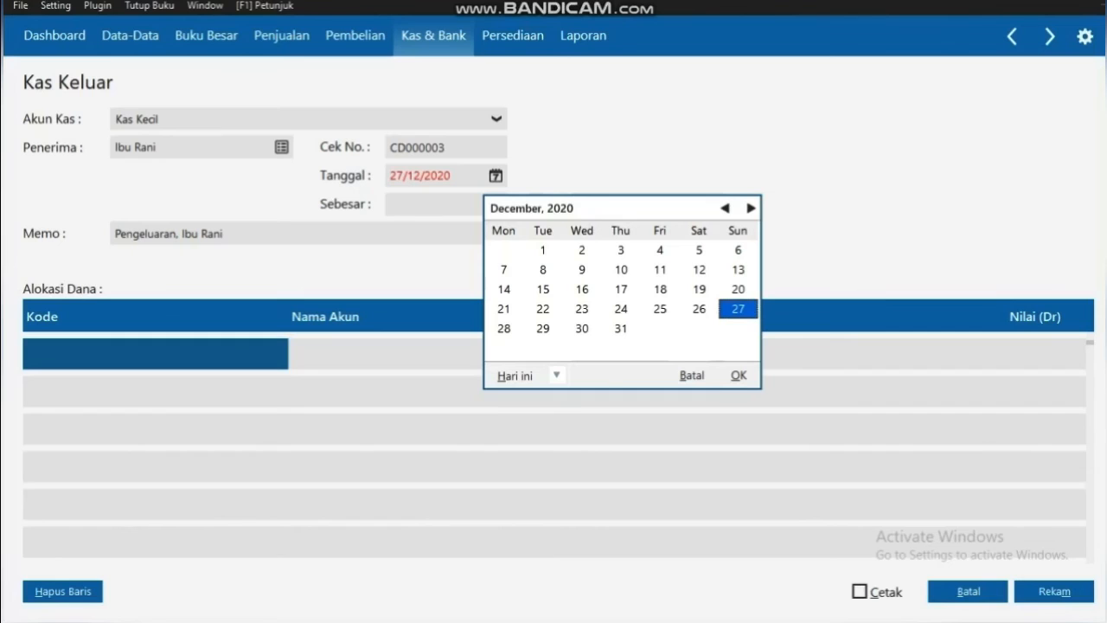
{"action": "left_click", "coordinate": [725, 208]}
{"action": "left_click", "coordinate": [725, 208]}
{"action": "left_click", "coordinate": [725, 209]}
{"action": "left_click", "coordinate": [725, 208]}
{"action": "left_click", "coordinate": [725, 209]}
{"action": "left_click", "coordinate": [725, 208]}
{"action": "left_click", "coordinate": [724, 208]}
{"action": "left_click", "coordinate": [725, 209]}
{"action": "left_click", "coordinate": [725, 209]}
{"action": "left_click", "coordinate": [725, 208]}
{"action": "left_click", "coordinate": [724, 209]}
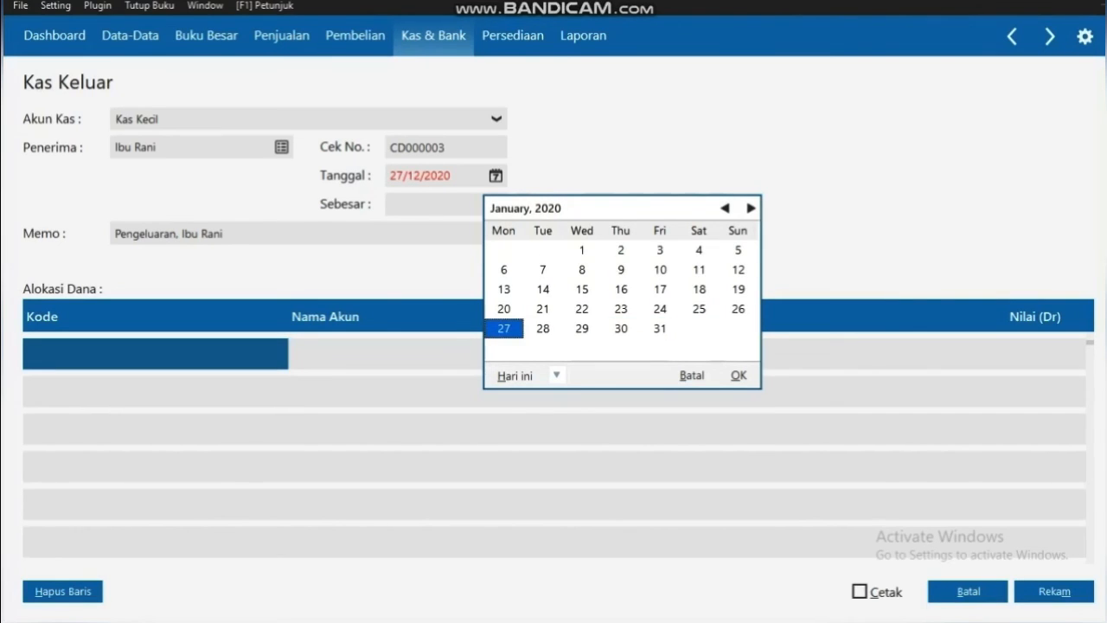
{"action": "left_click", "coordinate": [543, 309]}
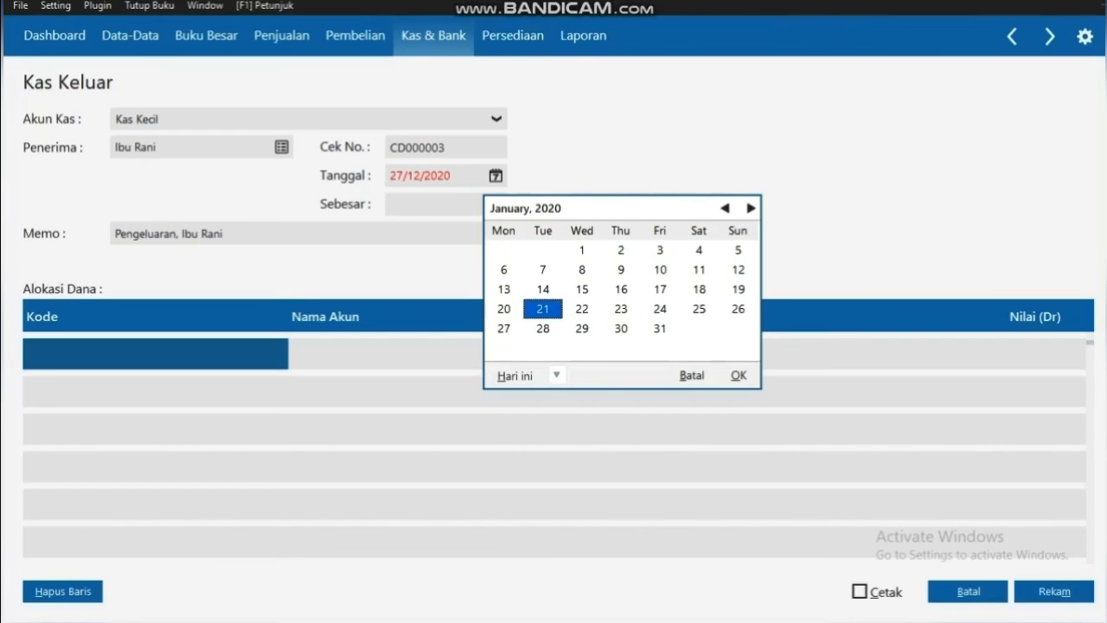
{"action": "left_click", "coordinate": [738, 374]}
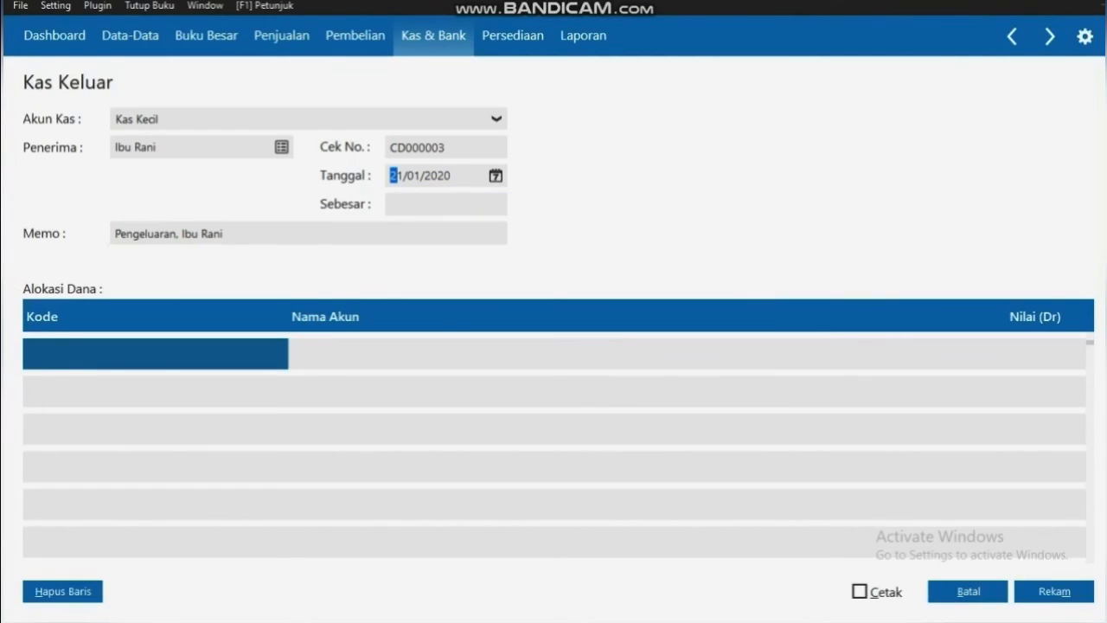
Add 'Pengambilan Prive' to the memo after 'Pengeluaran,'
{"action": "left_click", "coordinate": [179, 233]}
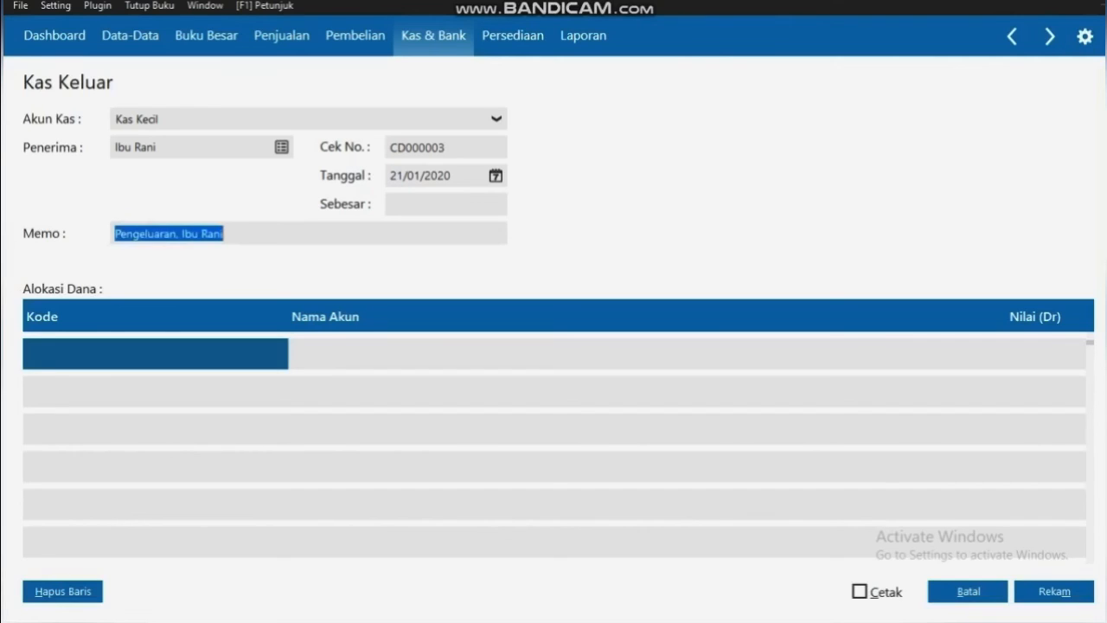
{"action": "left_click", "coordinate": [179, 233]}
{"action": "type", "text": "e"}
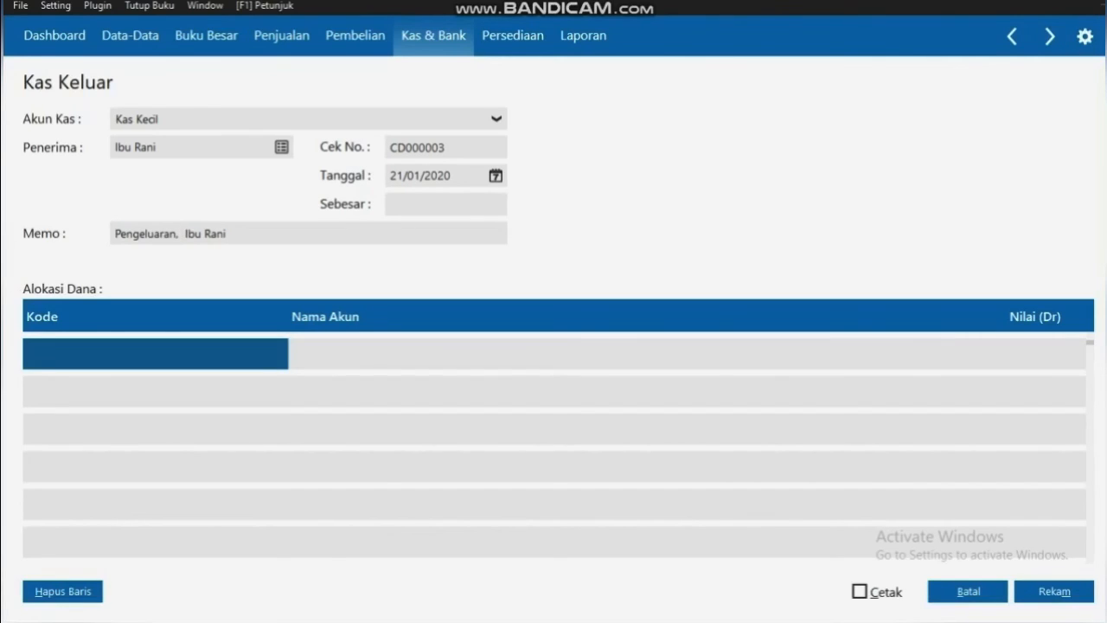
{"action": "key", "text": "BackSpace"}
{"action": "type", "text": "Pengambila"}
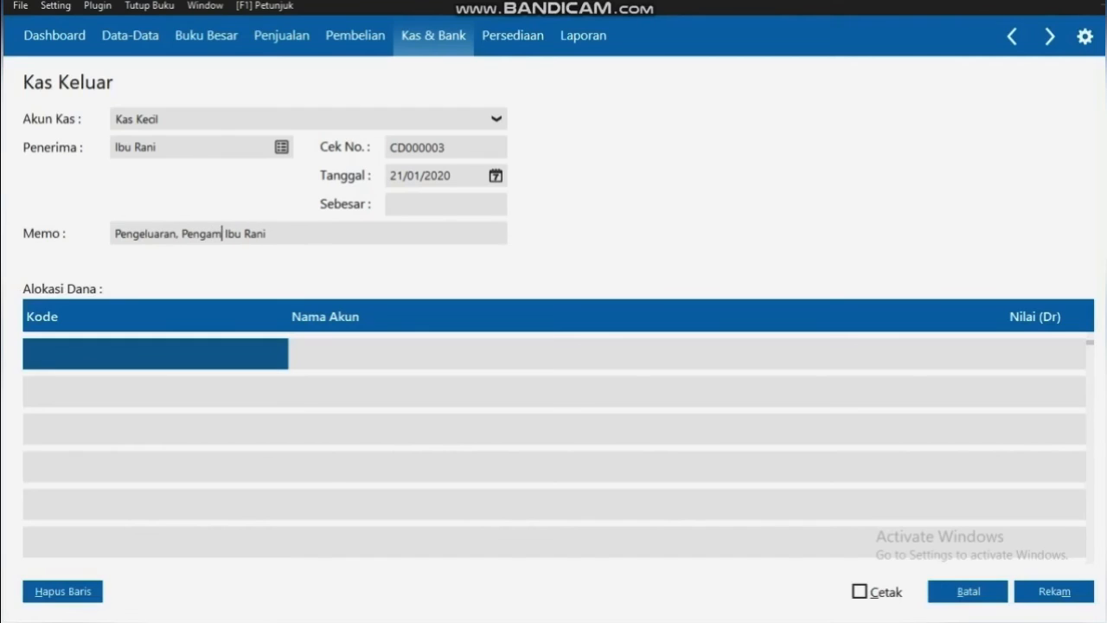
{"action": "type", "text": "n Prive"}
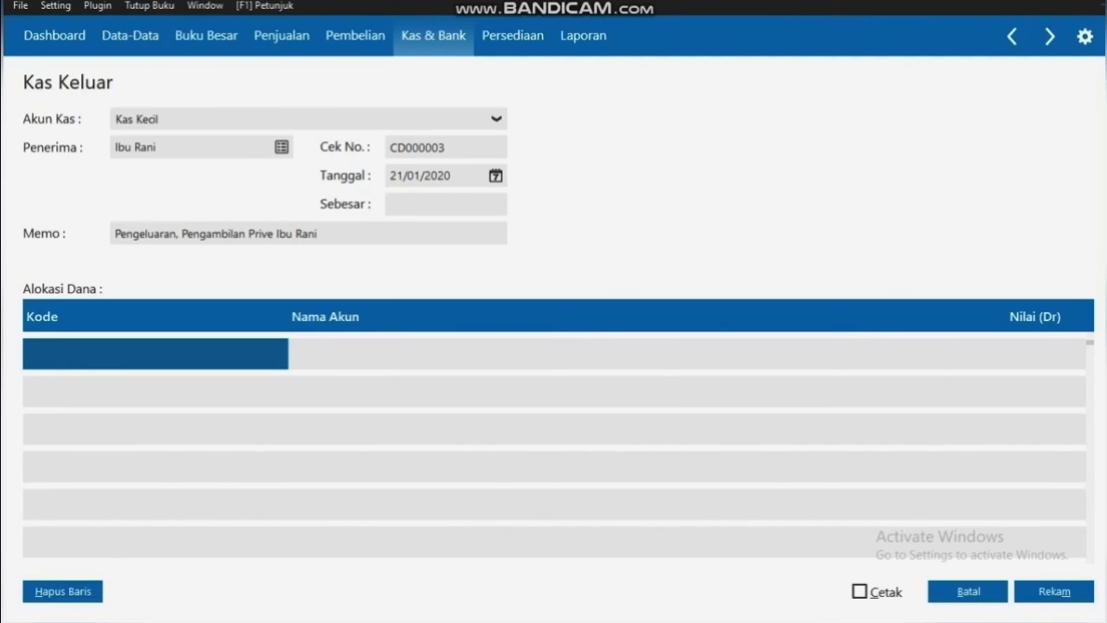
{"action": "double_click", "coordinate": [156, 353]}
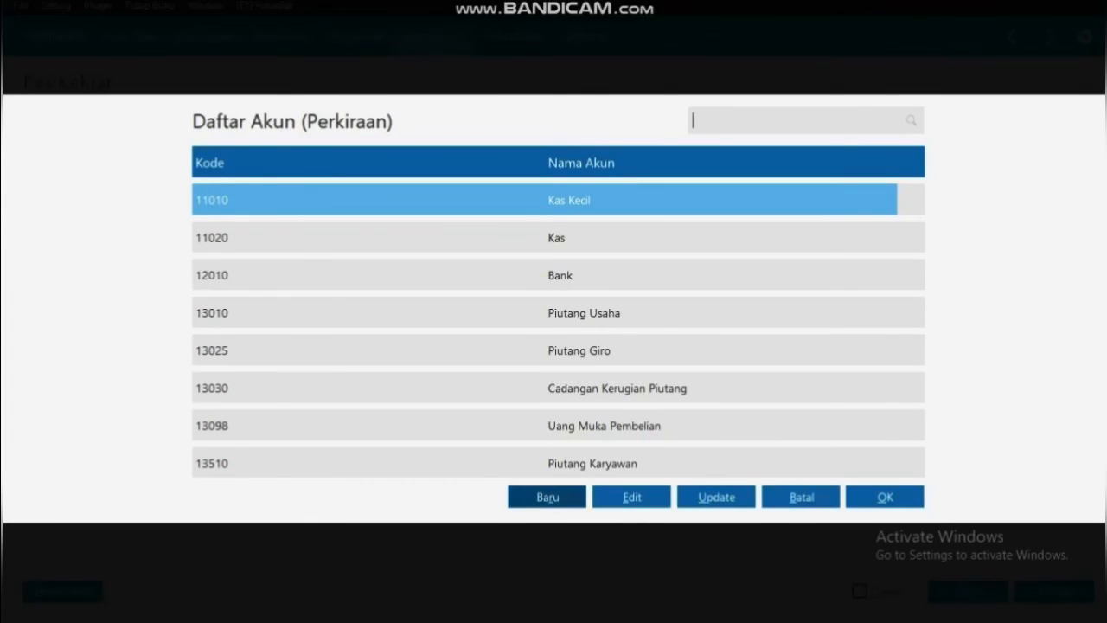
Create cash/bank account Prive (910-31) under Pengeluaran Luar Usaha and use it on the allocation row
{"action": "key", "text": "Down"}
{"action": "key", "text": "Down"}
{"action": "key", "text": "Down"}
{"action": "key", "text": "Down"}
{"action": "key", "text": "Down"}
{"action": "key", "text": "Down"}
{"action": "key", "text": "Down"}
{"action": "key", "text": "Down"}
{"action": "key", "text": "Down"}
{"action": "key", "text": "Down"}
{"action": "key", "text": "Down"}
{"action": "key", "text": "Down"}
{"action": "key", "text": "Down"}
{"action": "key", "text": "Down"}
{"action": "key", "text": "Down"}
{"action": "key", "text": "Down"}
{"action": "key", "text": "Down"}
{"action": "key", "text": "Down"}
{"action": "key", "text": "Down"}
{"action": "key", "text": "Down"}
{"action": "key", "text": "Down"}
{"action": "key", "text": "Down"}
{"action": "key", "text": "Down"}
{"action": "key", "text": "Down"}
{"action": "key", "text": "Down"}
{"action": "key", "text": "Down"}
{"action": "key", "text": "Down"}
{"action": "key", "text": "Down"}
{"action": "key", "text": "Down"}
{"action": "key", "text": "Down"}
{"action": "key", "text": "Down"}
{"action": "key", "text": "Down"}
{"action": "key", "text": "Down"}
{"action": "key", "text": "Down"}
{"action": "key", "text": "Down"}
{"action": "key", "text": "Down"}
{"action": "key", "text": "Down"}
{"action": "key", "text": "Down"}
{"action": "key", "text": "Down"}
{"action": "key", "text": "Down"}
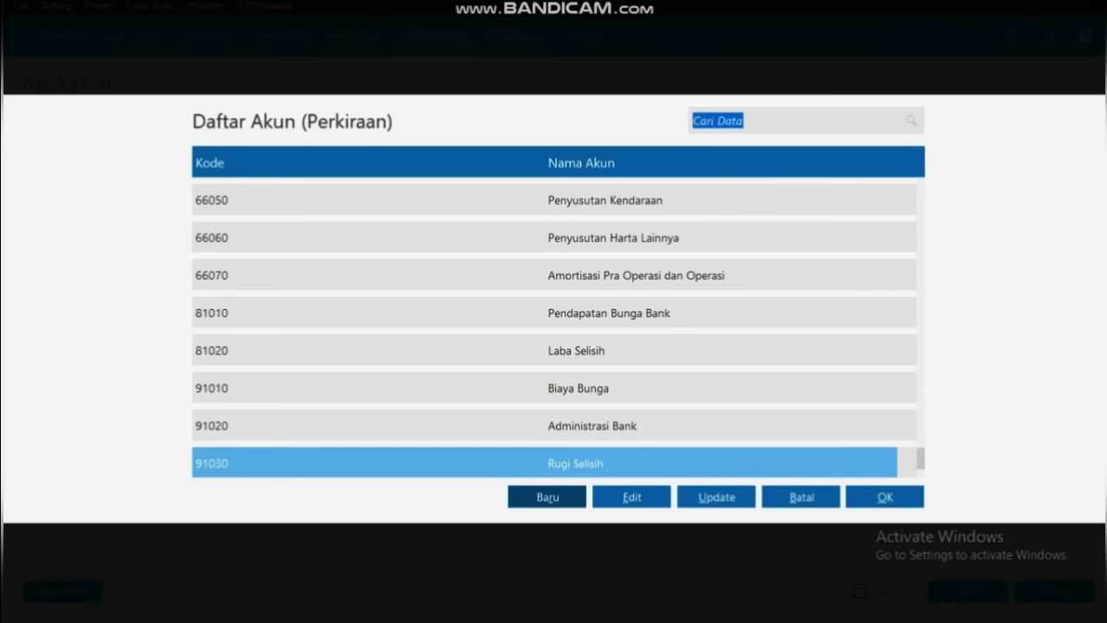
{"action": "left_click", "coordinate": [547, 497]}
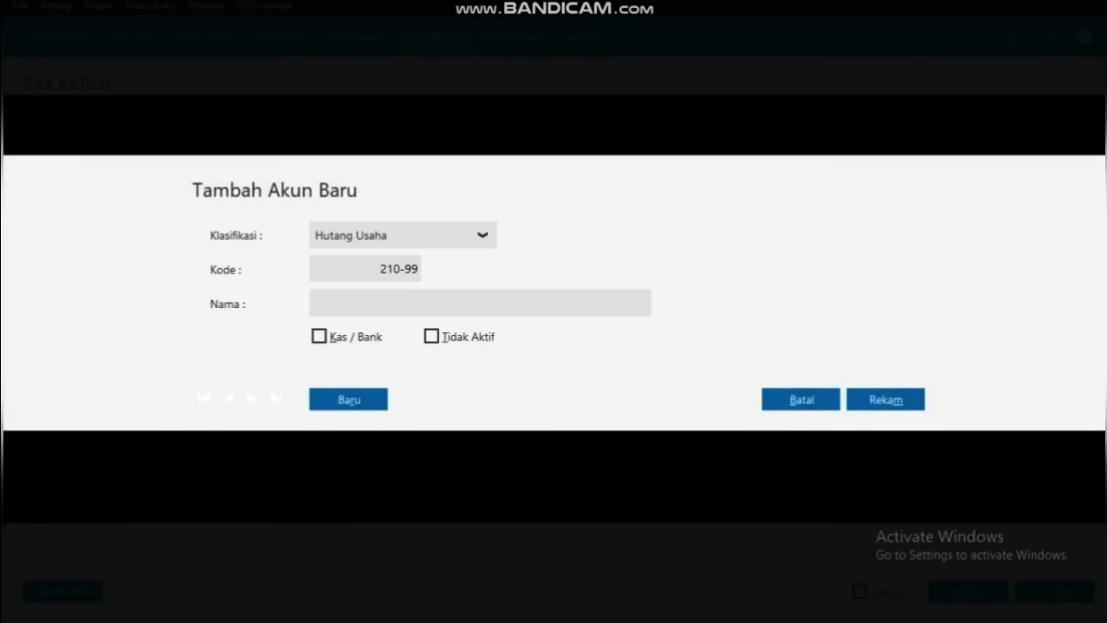
{"action": "left_click", "coordinate": [483, 235]}
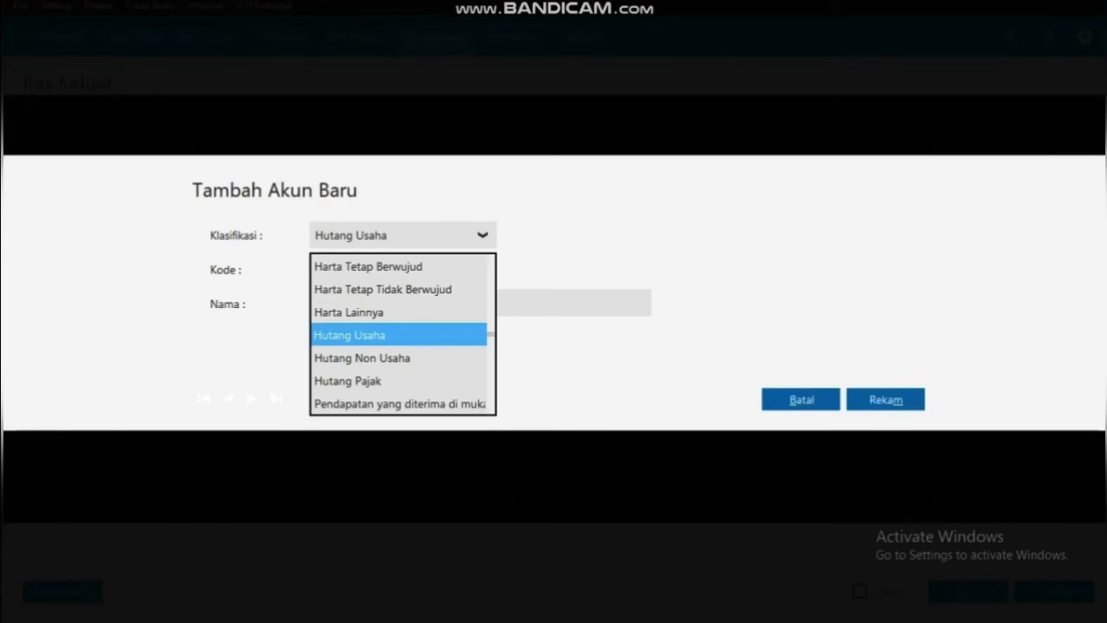
{"action": "scroll", "coordinate": [398, 334], "scroll_direction": "down", "scroll_amount": 2}
{"action": "scroll", "coordinate": [398, 333], "scroll_direction": "down", "scroll_amount": 2}
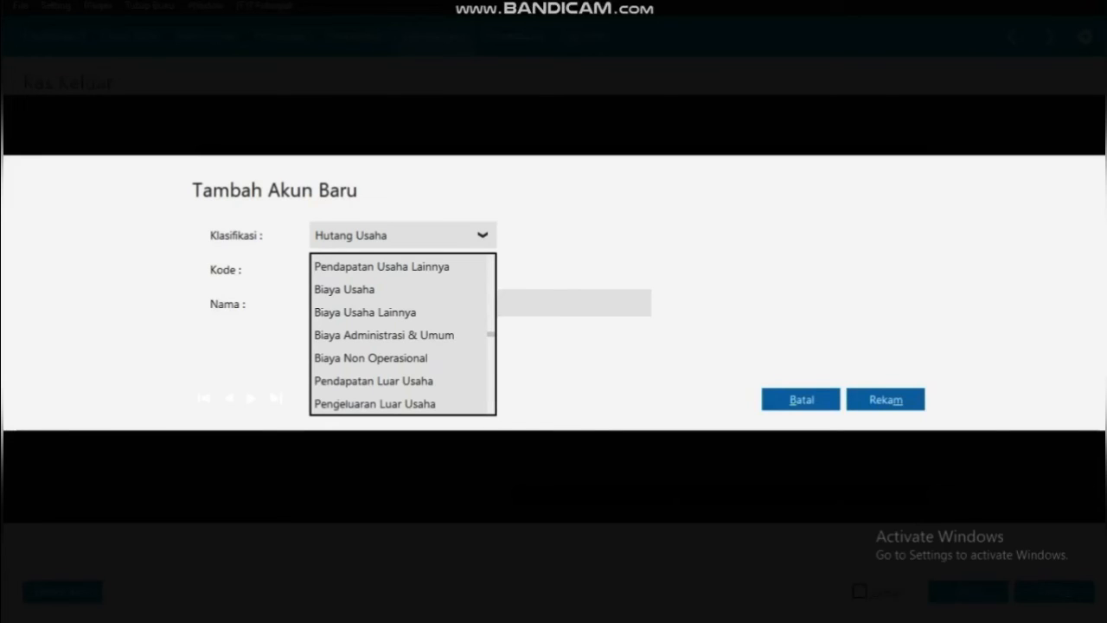
{"action": "left_click", "coordinate": [374, 403]}
{"action": "type", "text": "Prive"}
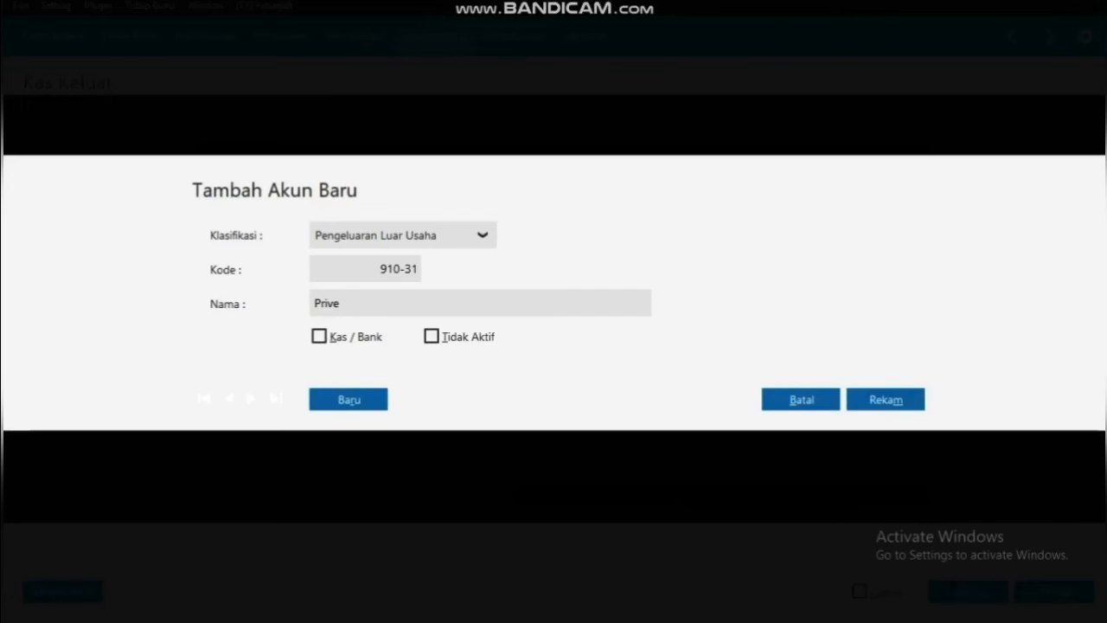
{"action": "left_click", "coordinate": [320, 337]}
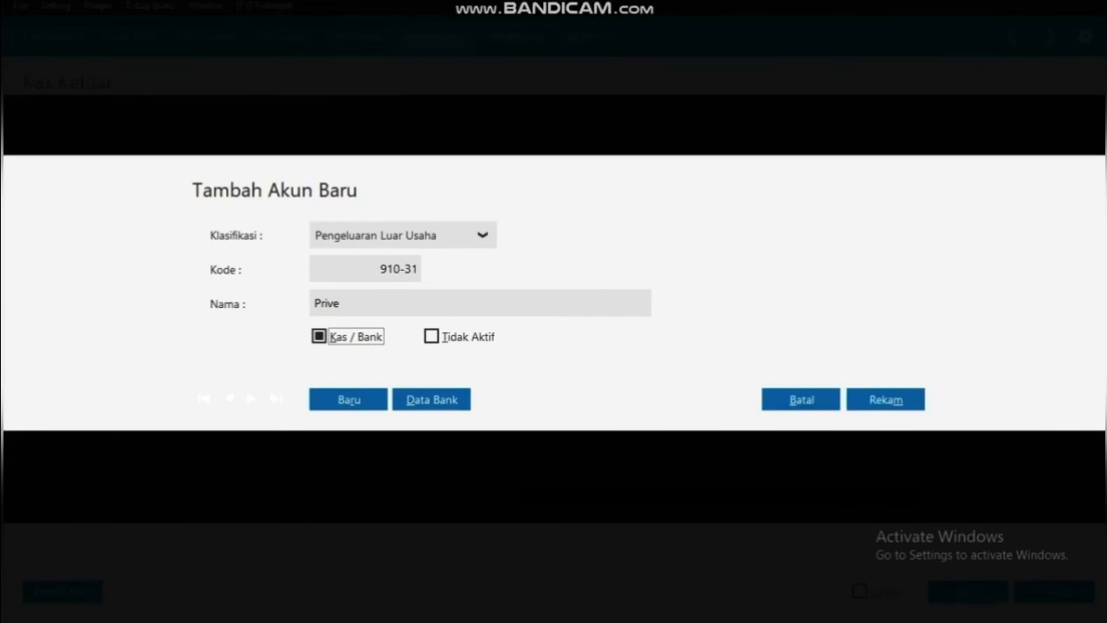
{"action": "left_click", "coordinate": [886, 399]}
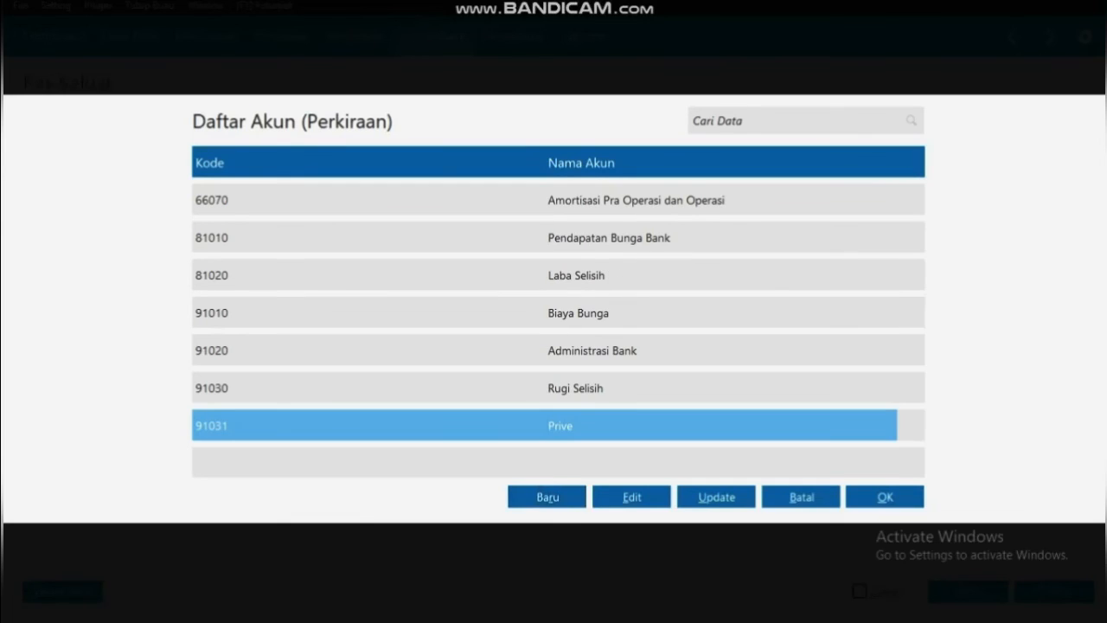
{"action": "key", "text": "Return"}
Allocate Rp 250000 to Prive, record cash-out CD000003, and return to Kas & Bank
{"action": "key", "text": "Tab"}
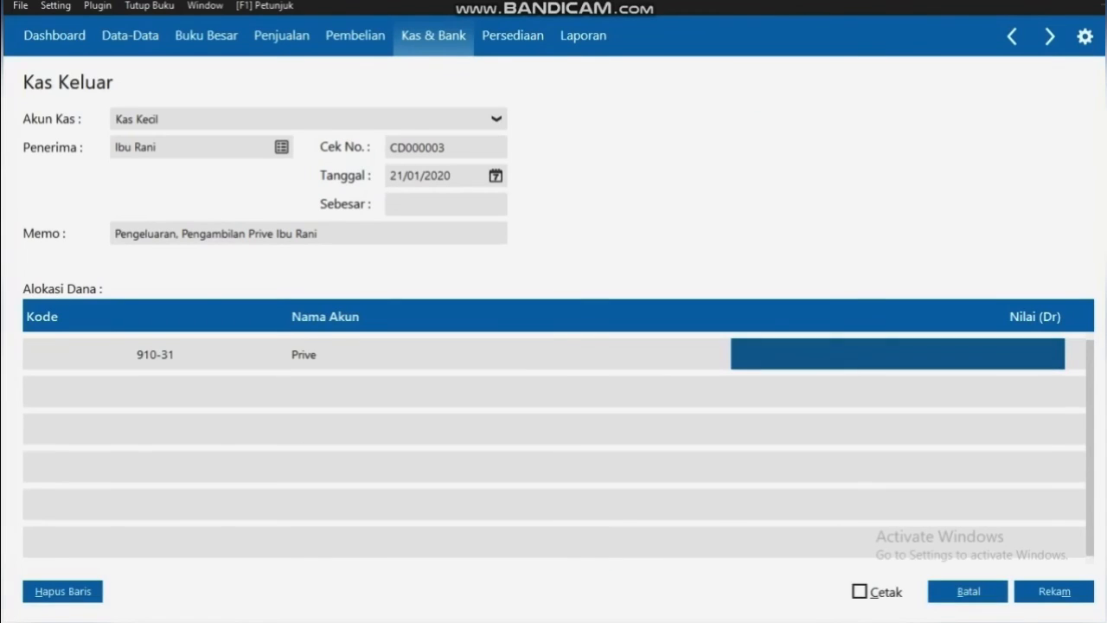
{"action": "type", "text": "250000"}
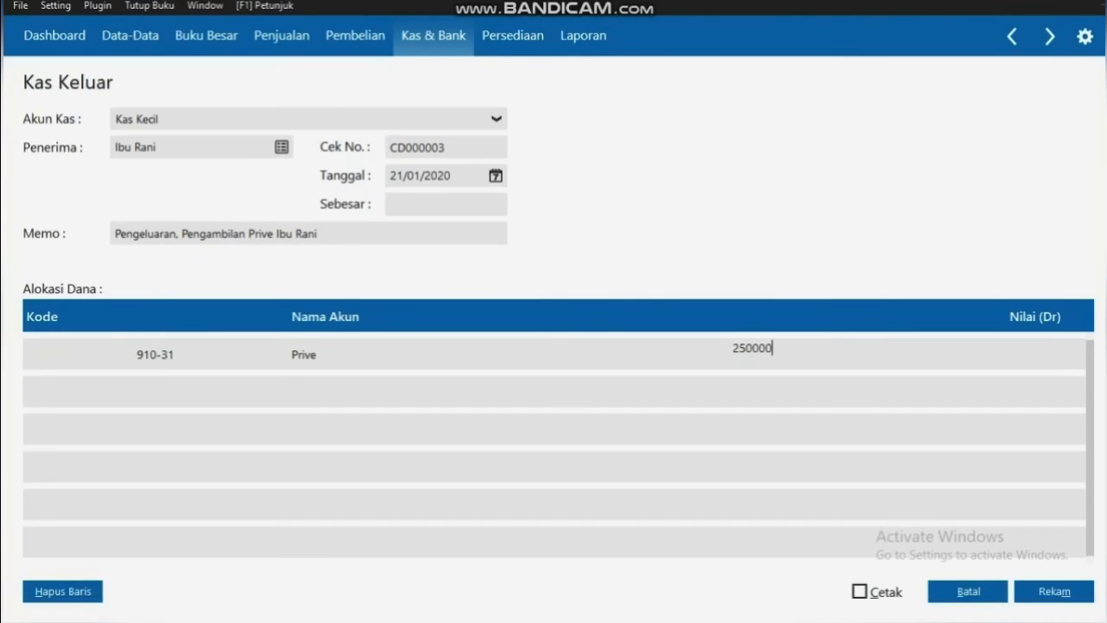
{"action": "key", "text": "Return"}
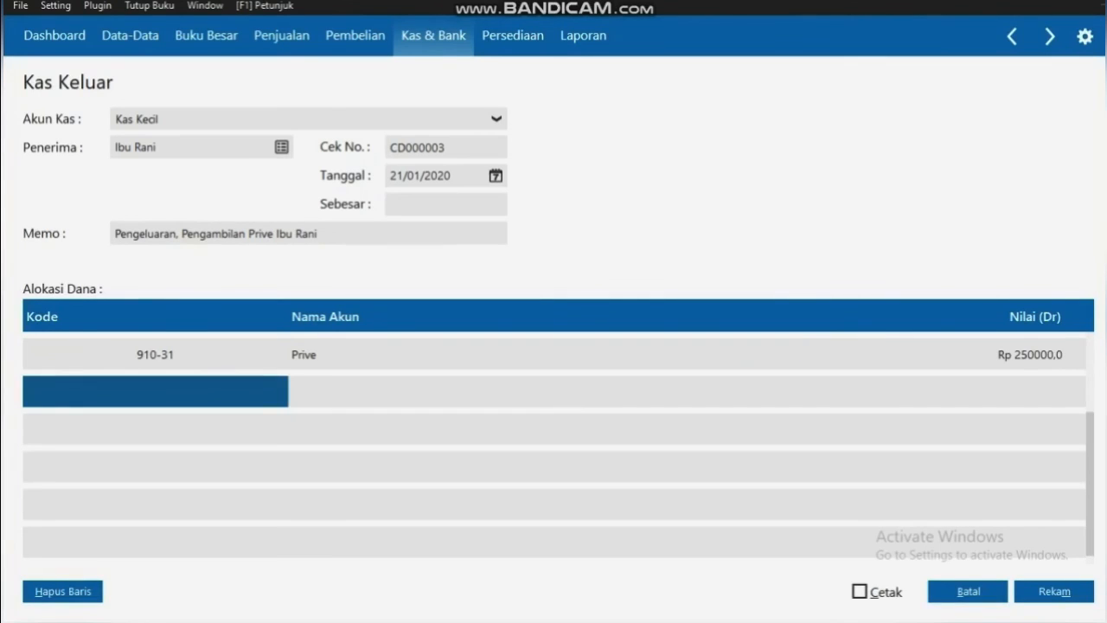
{"action": "left_click", "coordinate": [444, 205]}
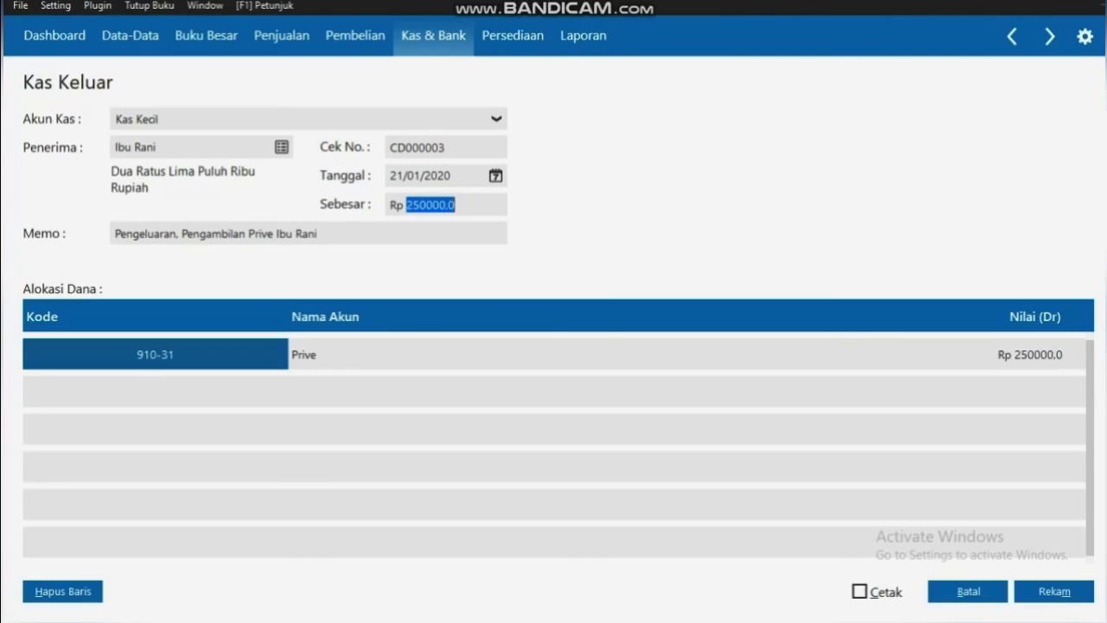
{"action": "left_click", "coordinate": [1055, 592]}
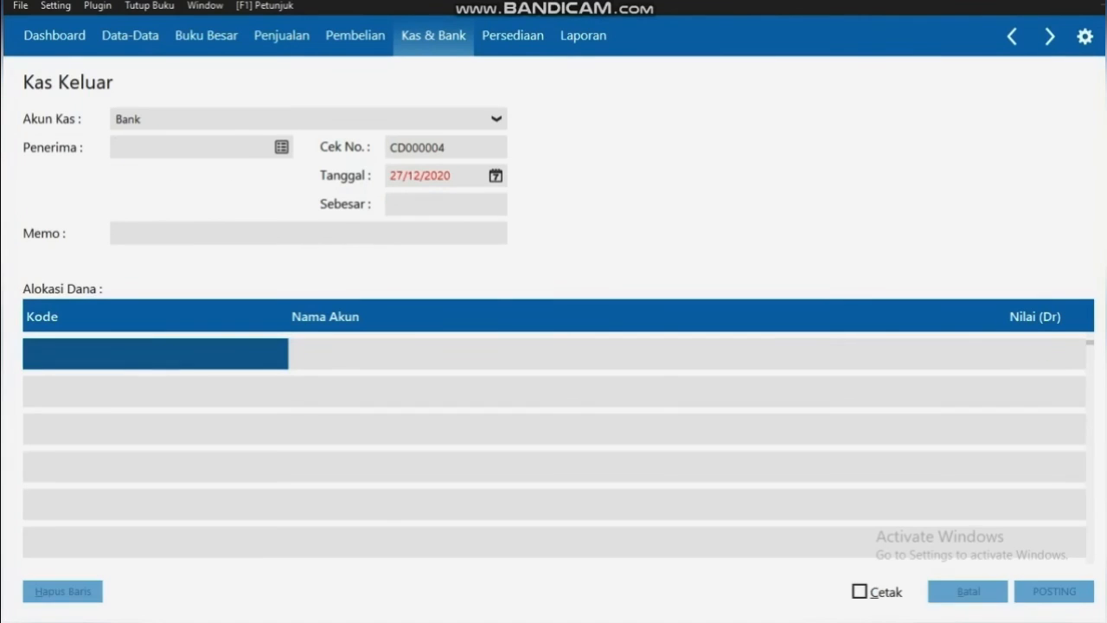
{"action": "left_click", "coordinate": [968, 592]}
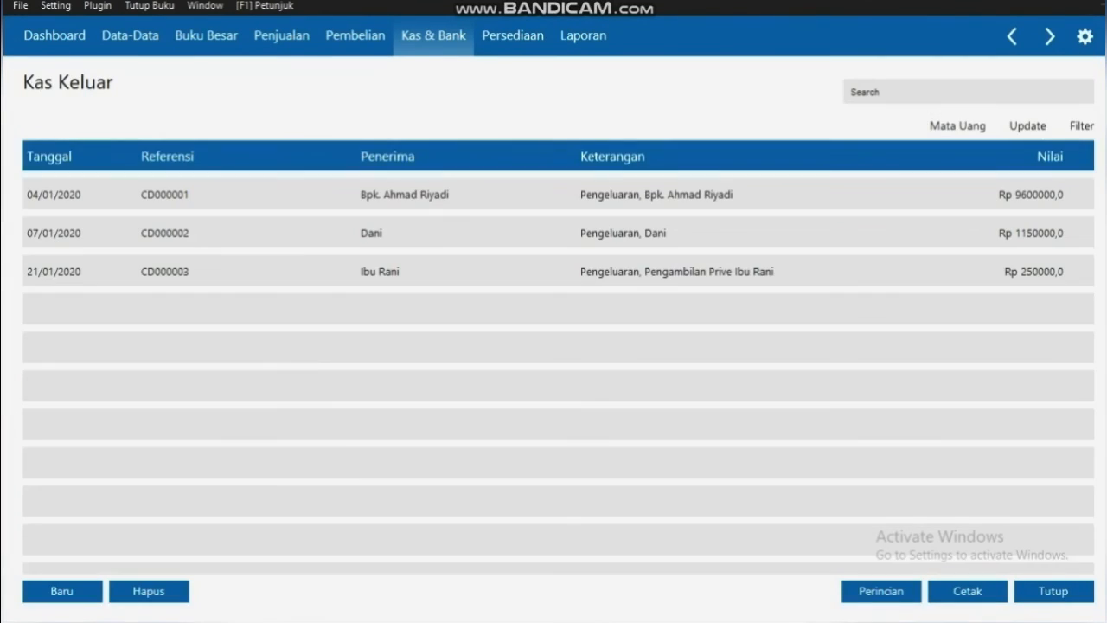
{"action": "left_click", "coordinate": [1054, 592]}
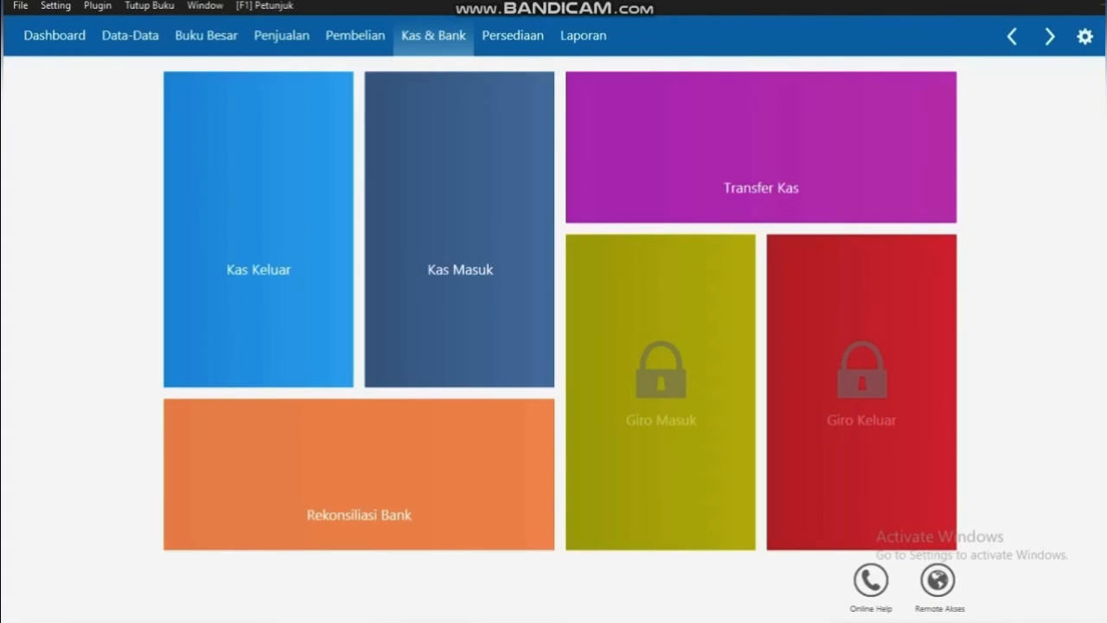
Start a new transfer from Kas 11020 to Bank 12010
{"action": "mouse_move", "coordinate": [761, 143]}
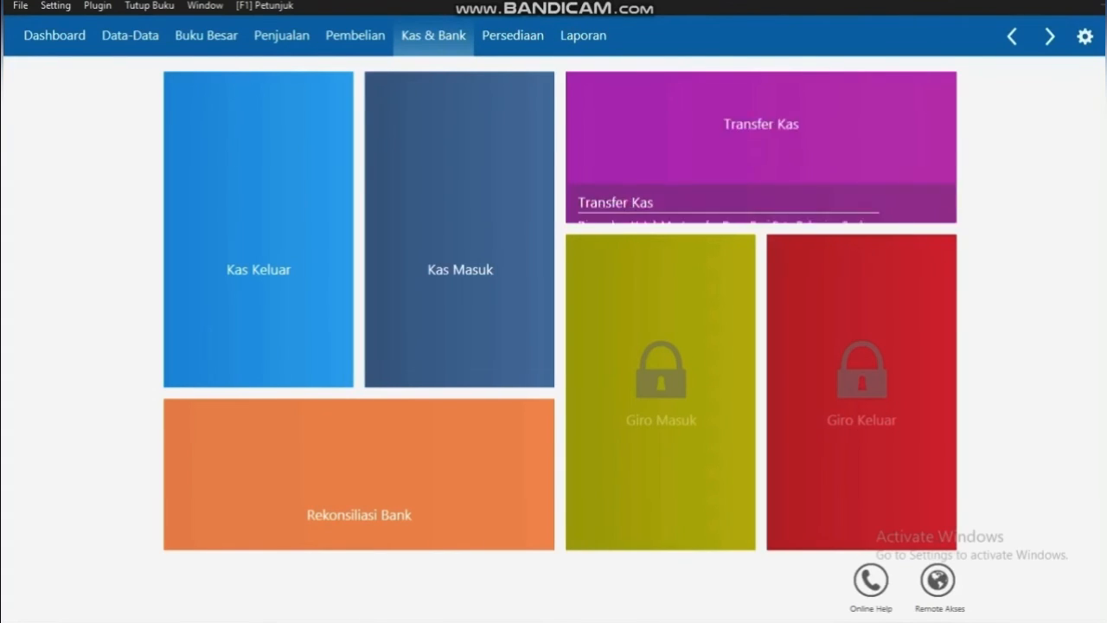
{"action": "left_click", "coordinate": [590, 201]}
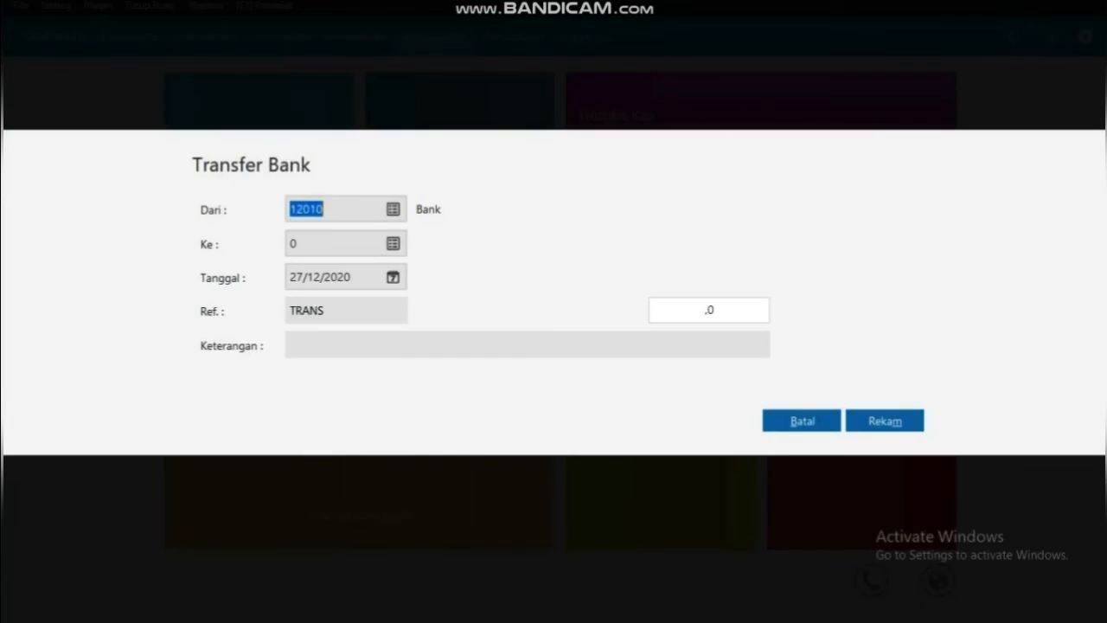
{"action": "left_click", "coordinate": [394, 210]}
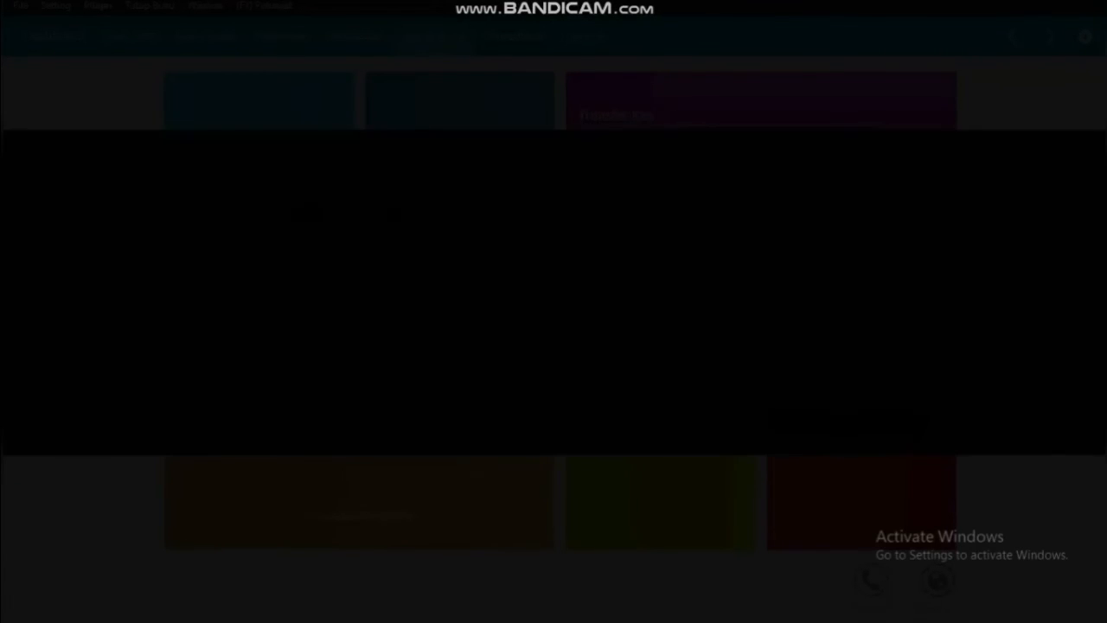
{"action": "left_click", "coordinate": [394, 237]}
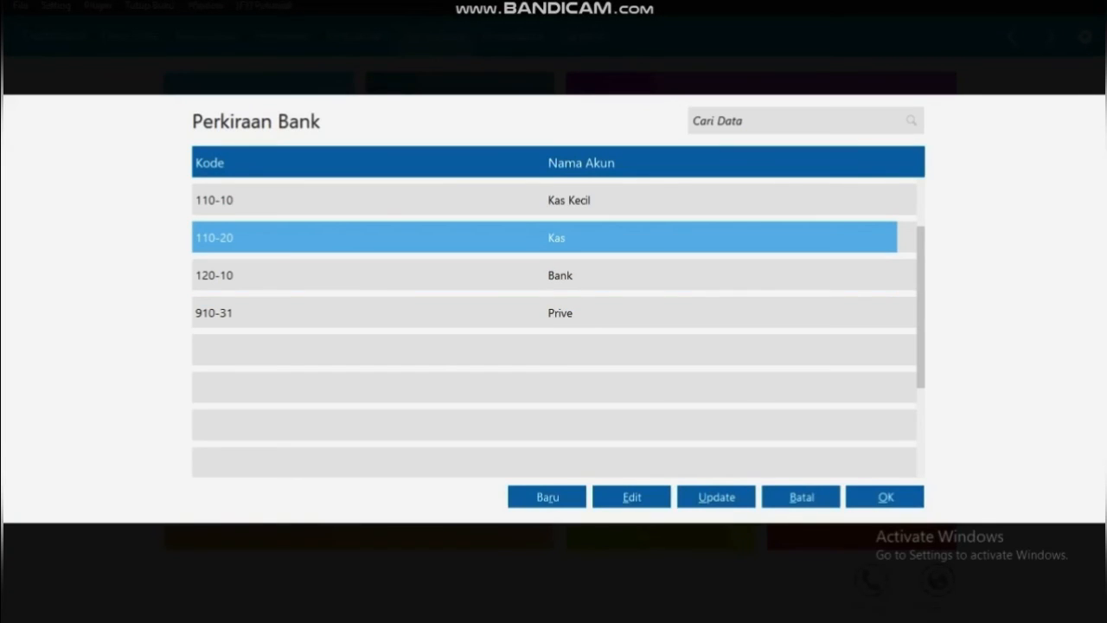
{"action": "left_click", "coordinate": [885, 496]}
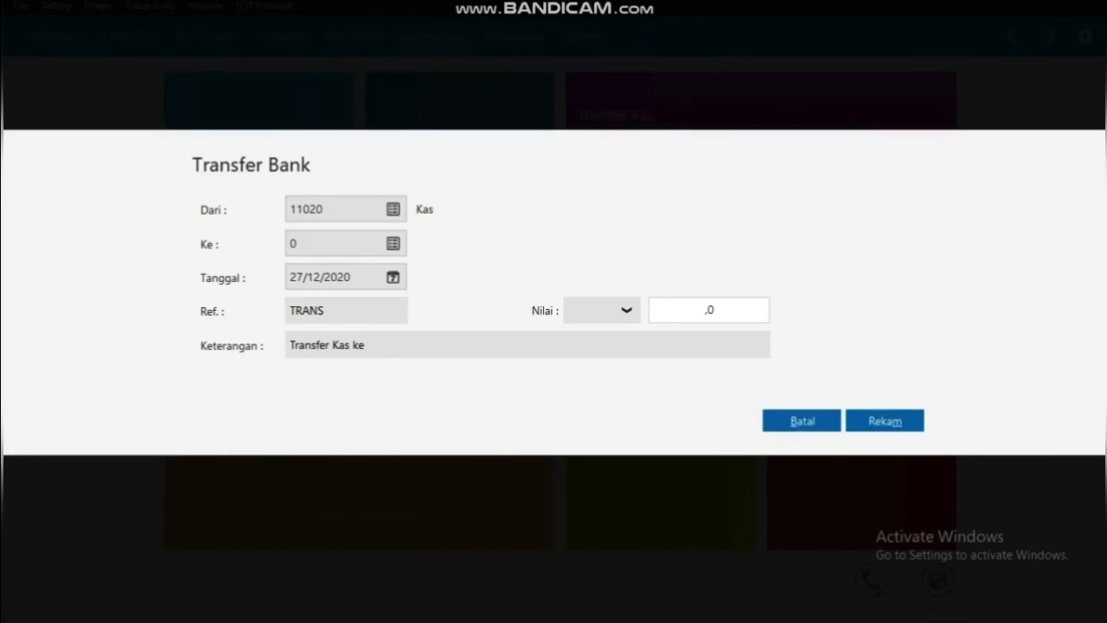
{"action": "left_click", "coordinate": [393, 243]}
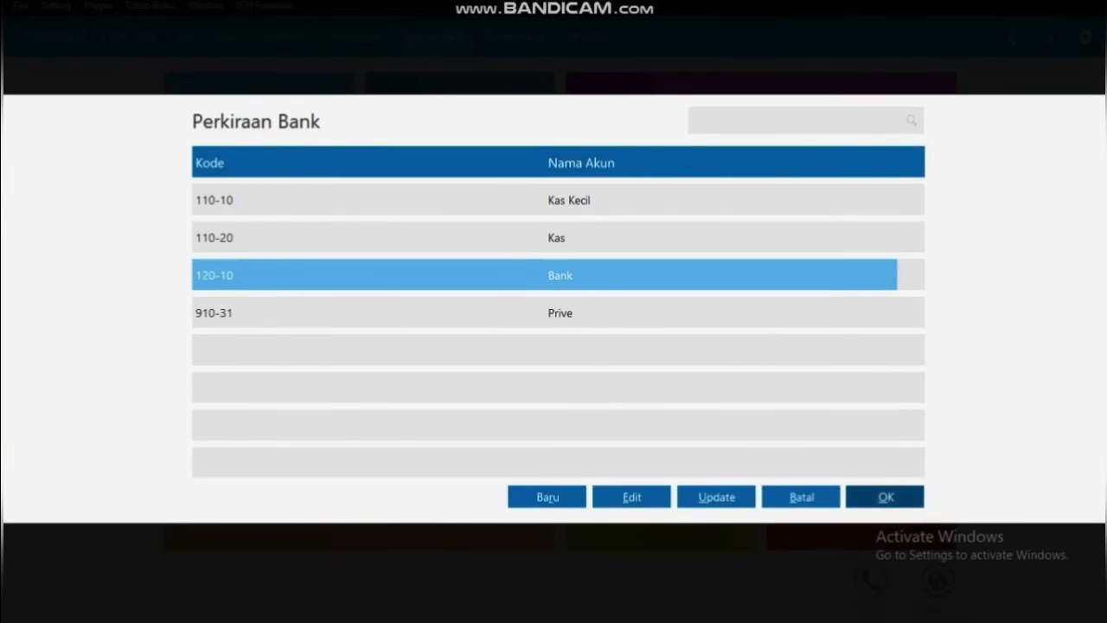
{"action": "left_click", "coordinate": [885, 497]}
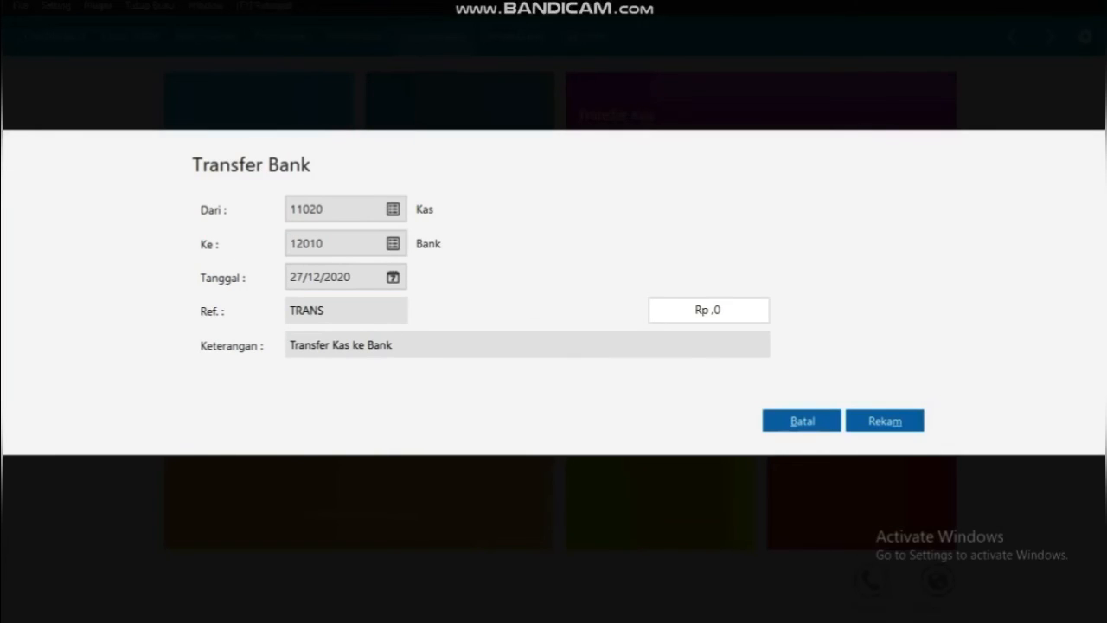
Set the transfer date to 27 January 2020
{"action": "left_click", "coordinate": [393, 277]}
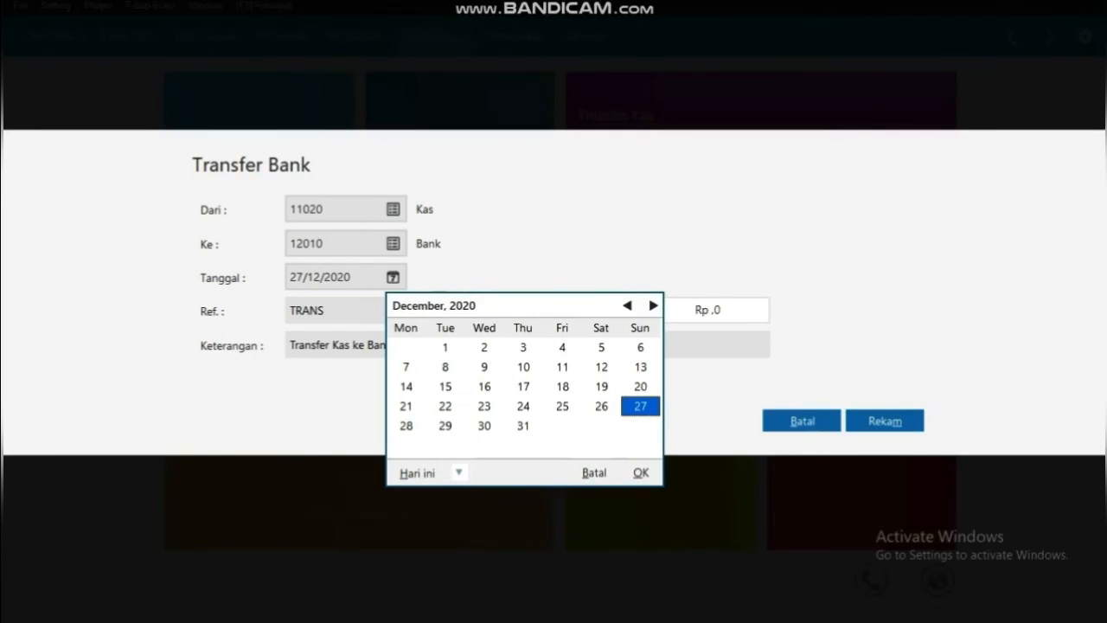
{"action": "left_click", "coordinate": [627, 305]}
{"action": "left_click", "coordinate": [627, 305]}
{"action": "left_click", "coordinate": [627, 305]}
{"action": "left_click", "coordinate": [627, 305]}
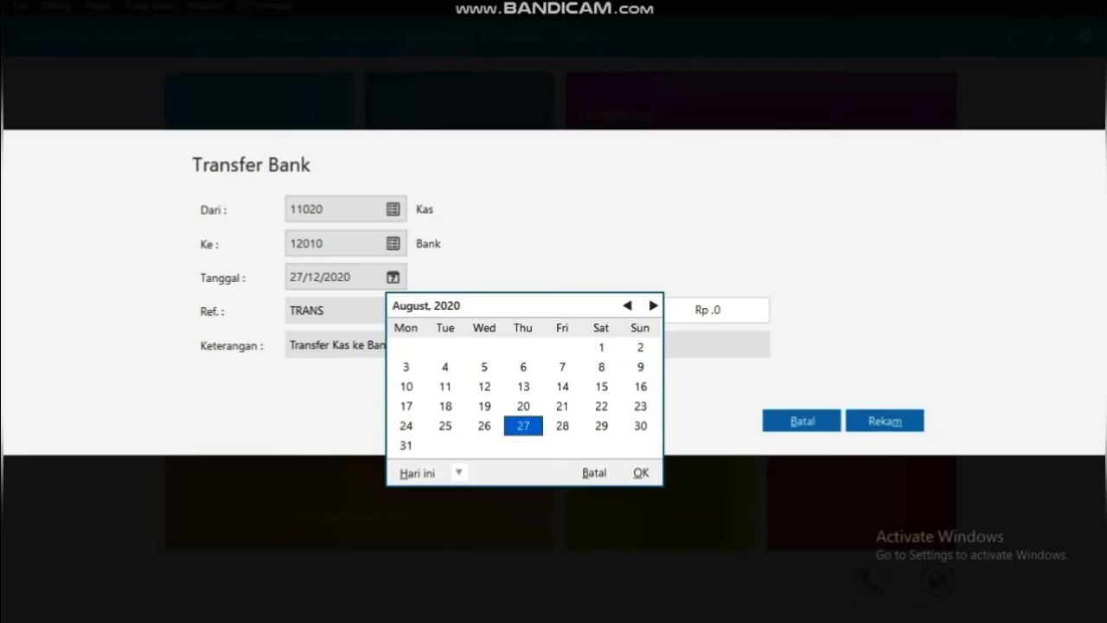
{"action": "left_click", "coordinate": [627, 305]}
{"action": "left_click", "coordinate": [627, 306]}
{"action": "left_click", "coordinate": [627, 305]}
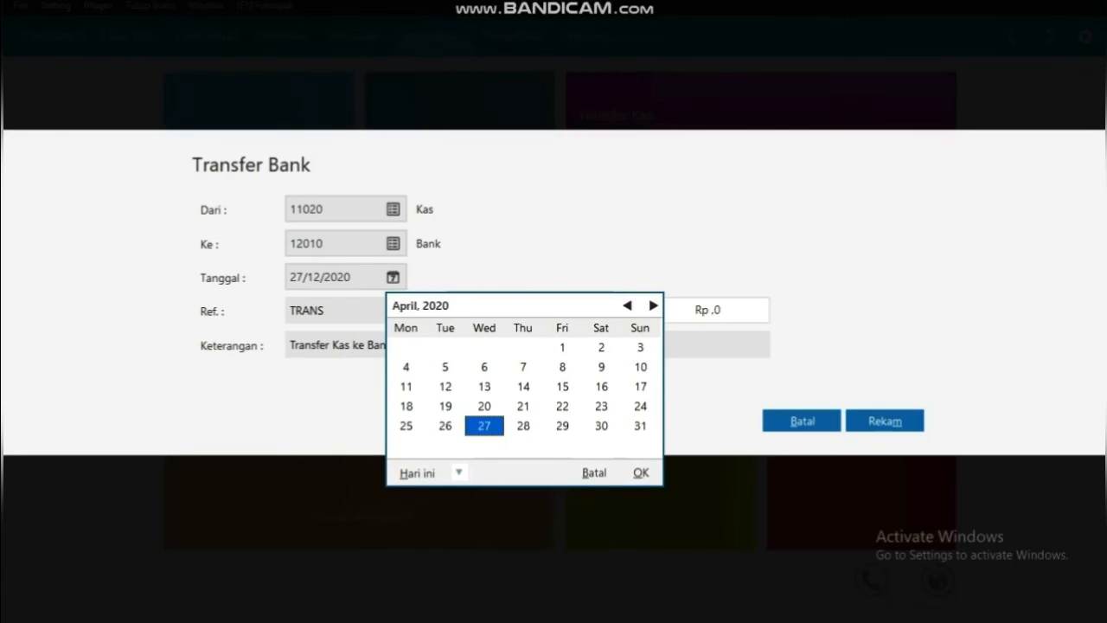
{"action": "left_click", "coordinate": [627, 305]}
{"action": "left_click", "coordinate": [627, 306]}
{"action": "left_click", "coordinate": [627, 305]}
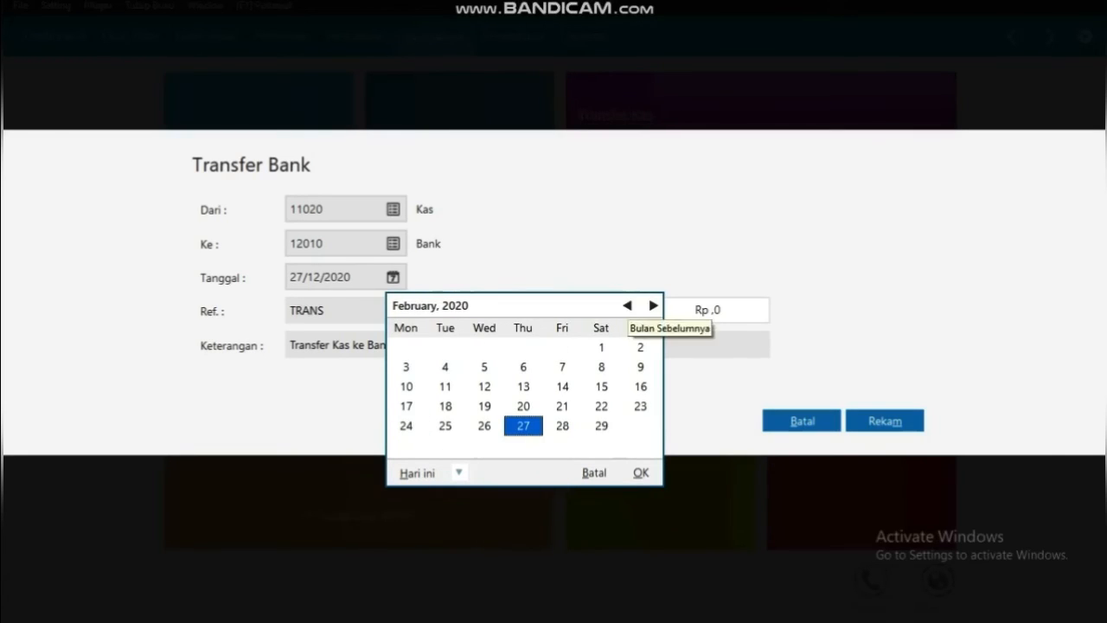
{"action": "left_click", "coordinate": [627, 305]}
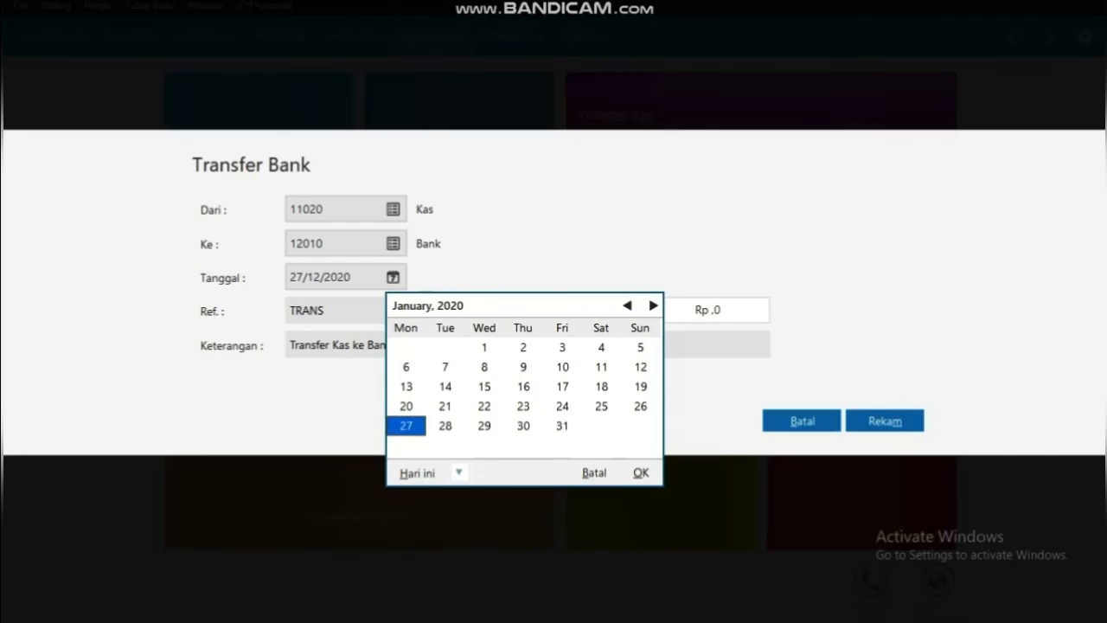
{"action": "left_click", "coordinate": [641, 473]}
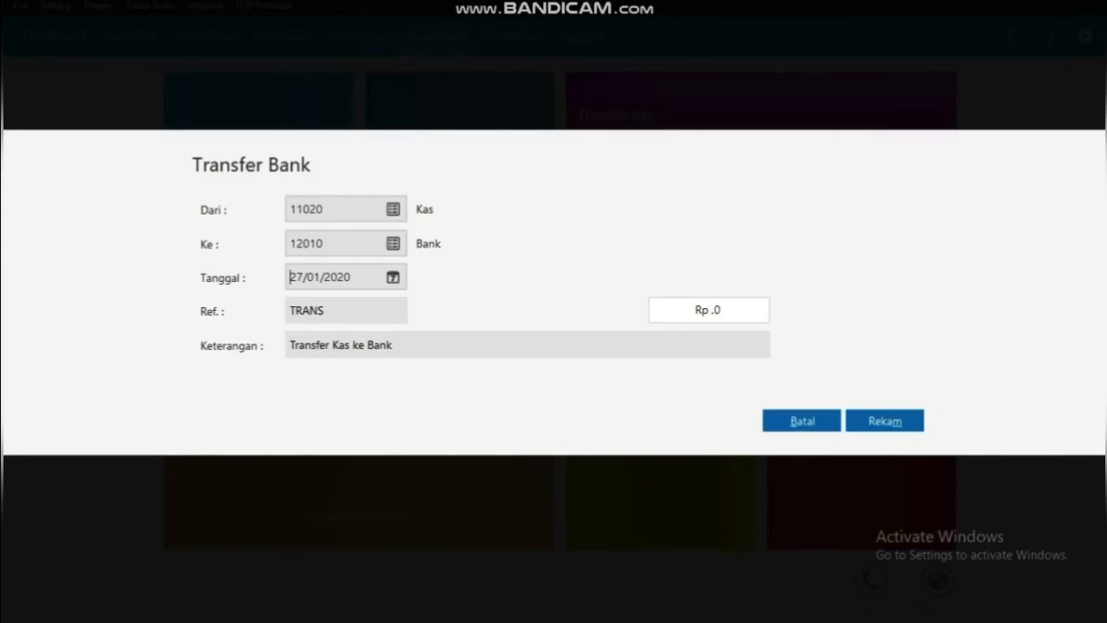
Enter a transfer amount of 9500000, save the transfer, and close the form
{"action": "key", "text": "Tab"}
{"action": "key", "text": "BackSpace"}
{"action": "type", "text": "9500000"}
{"action": "key", "text": "alt+m"}
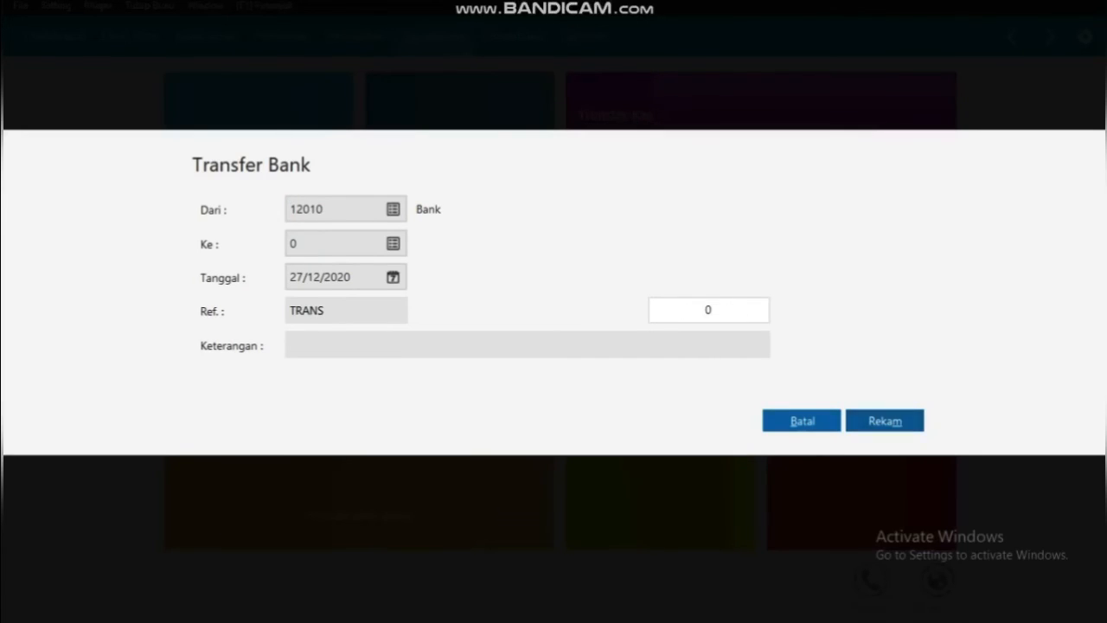
{"action": "left_click", "coordinate": [802, 421]}
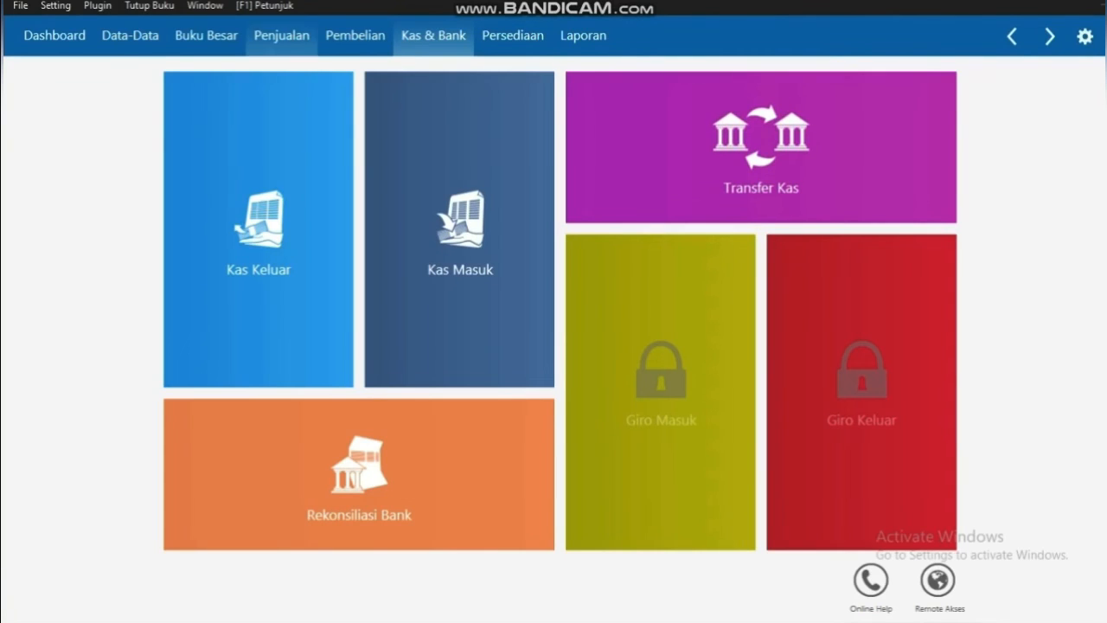
From Buku Besar, open the Transaksi Jurnal Umum list and start new journal GJ000001
{"action": "left_click", "coordinate": [205, 35]}
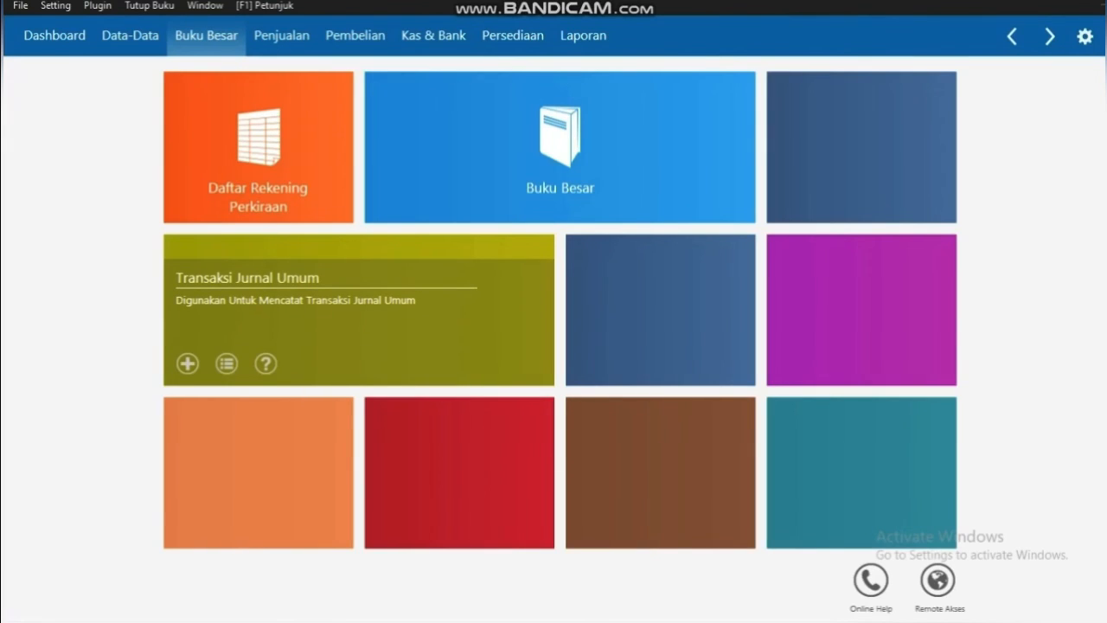
{"action": "left_click", "coordinate": [227, 363]}
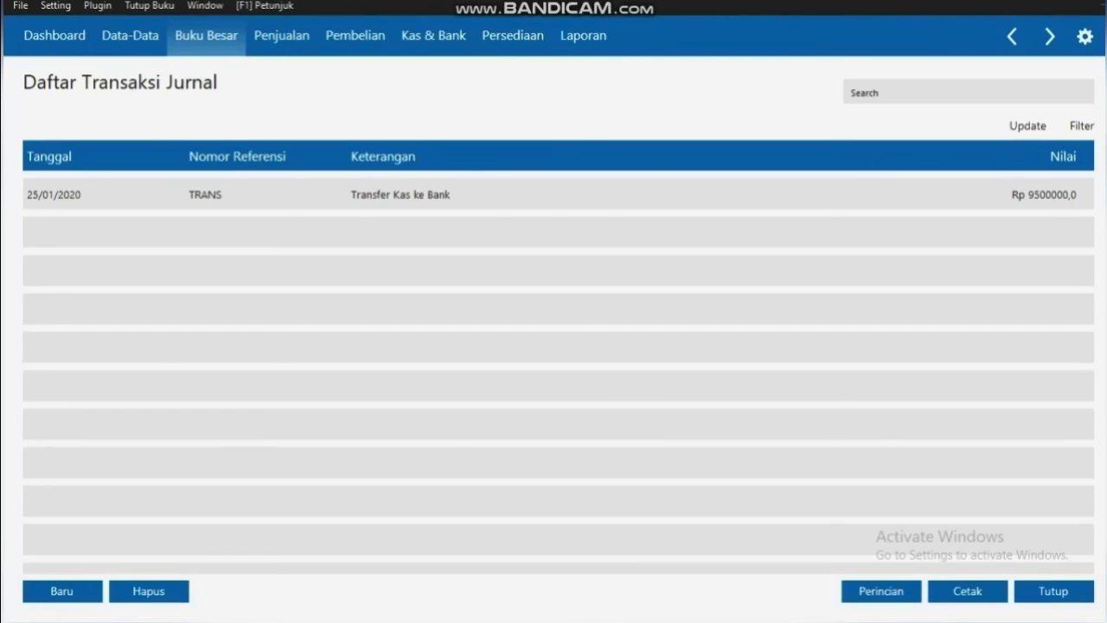
{"action": "left_click", "coordinate": [62, 591]}
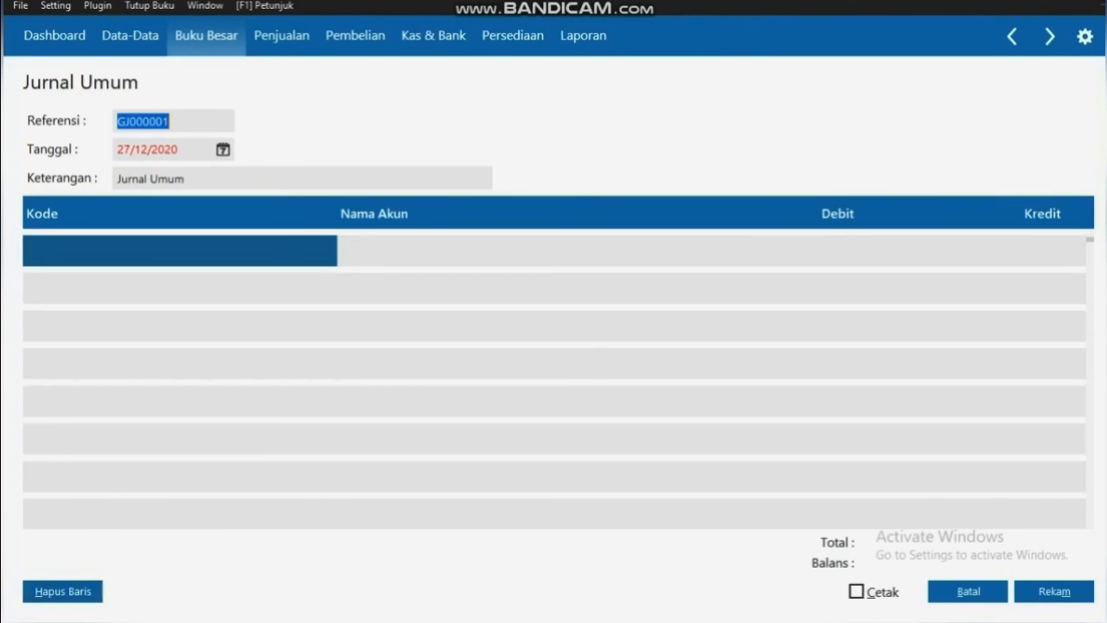
Set the journal date to 28 January 2020
{"action": "left_click", "coordinate": [223, 150]}
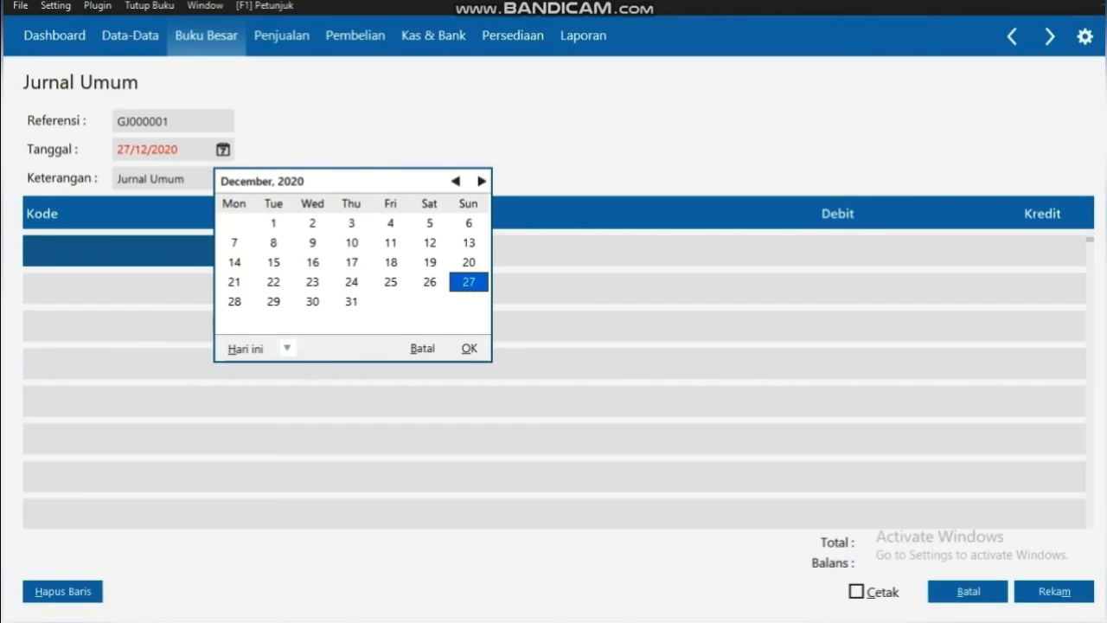
{"action": "left_click", "coordinate": [455, 181]}
{"action": "left_click", "coordinate": [455, 181]}
{"action": "left_click", "coordinate": [455, 180]}
{"action": "left_click", "coordinate": [455, 181]}
{"action": "left_click", "coordinate": [455, 181]}
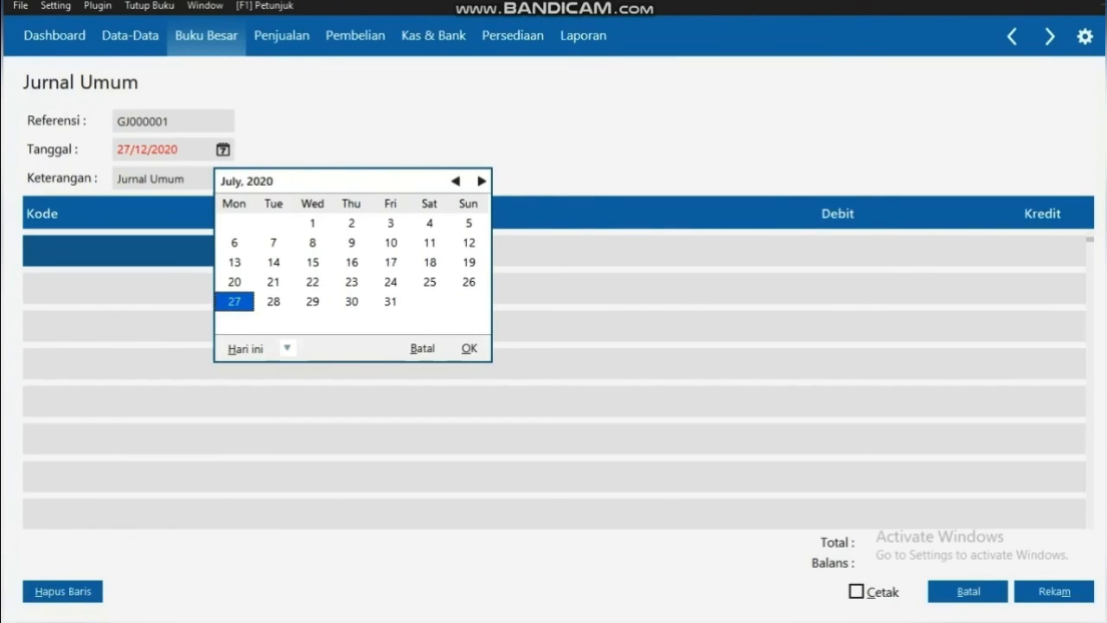
{"action": "left_click", "coordinate": [455, 180]}
{"action": "left_click", "coordinate": [455, 180]}
{"action": "left_click", "coordinate": [455, 181]}
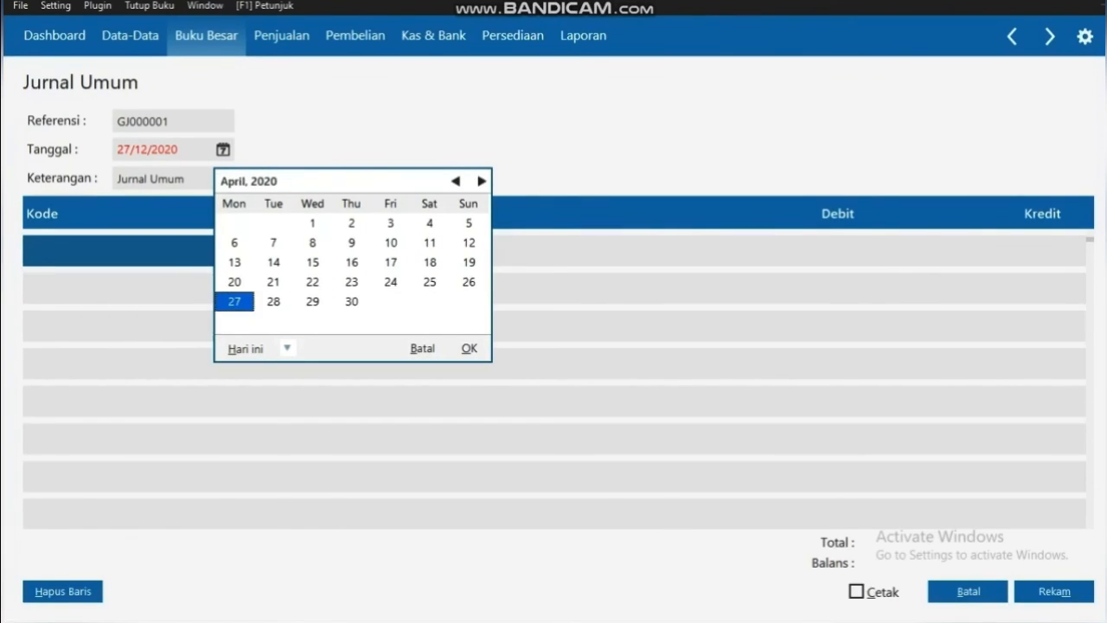
{"action": "left_click", "coordinate": [455, 181]}
{"action": "left_click", "coordinate": [454, 181]}
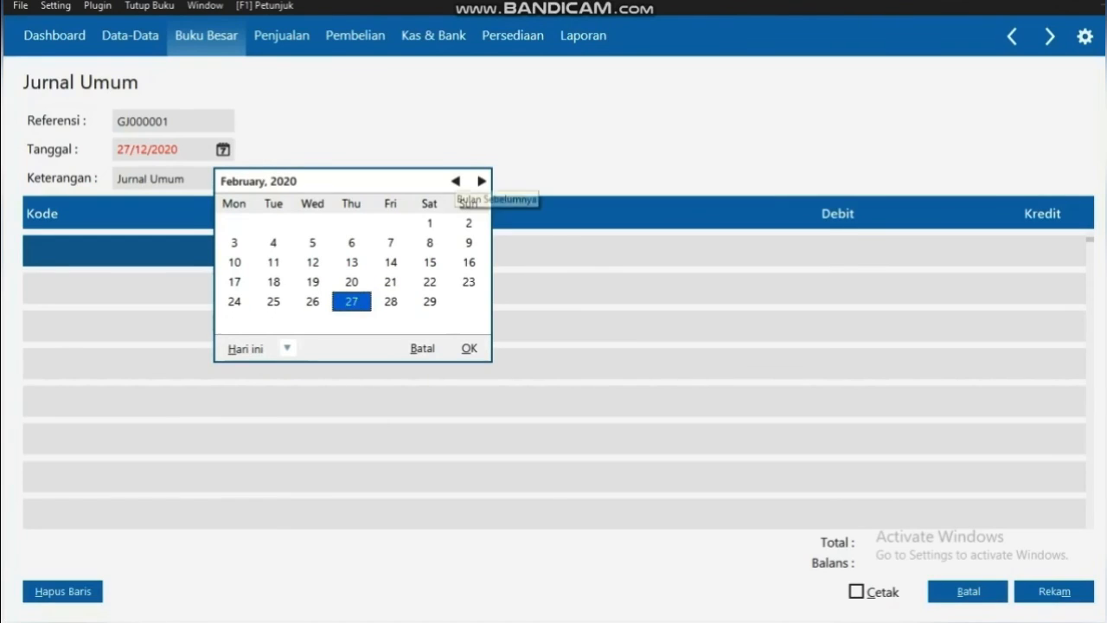
{"action": "left_click", "coordinate": [455, 181]}
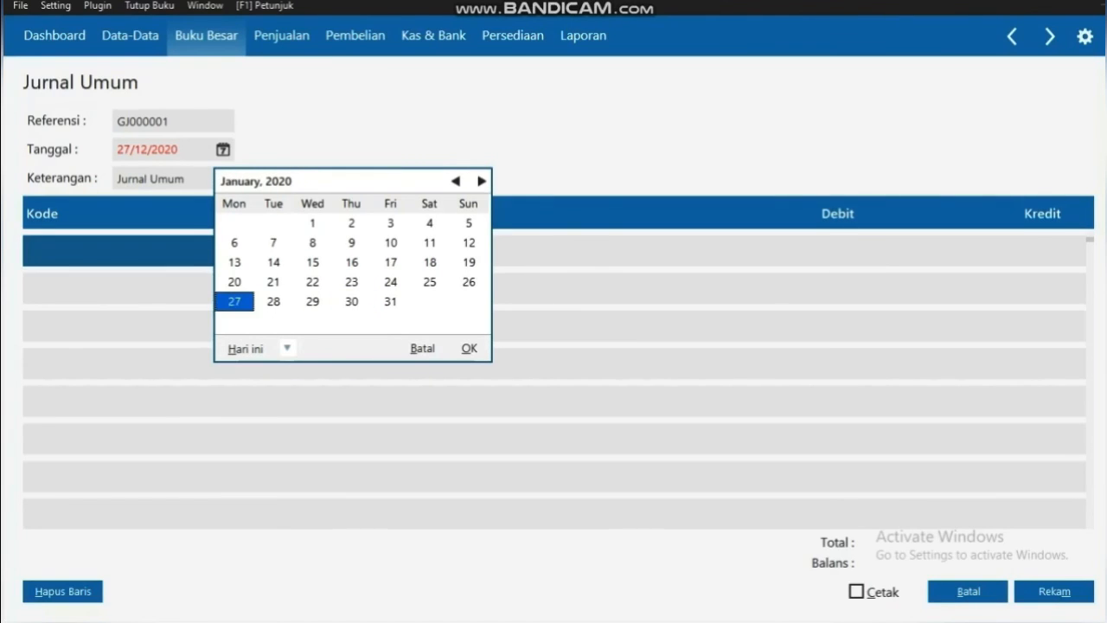
{"action": "left_click", "coordinate": [273, 301]}
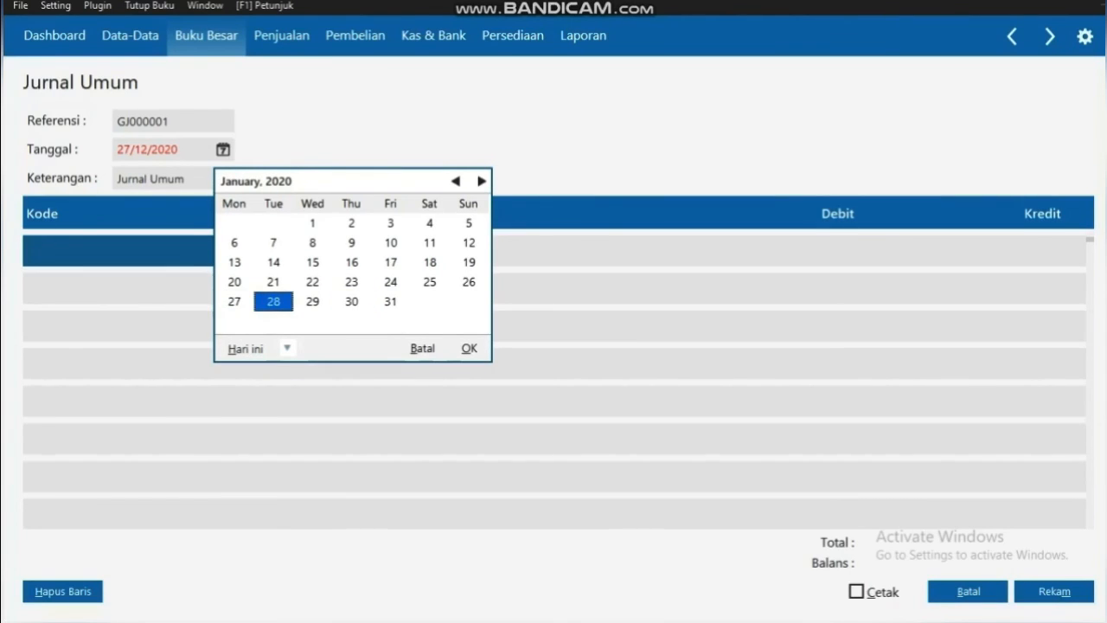
{"action": "left_click", "coordinate": [469, 347]}
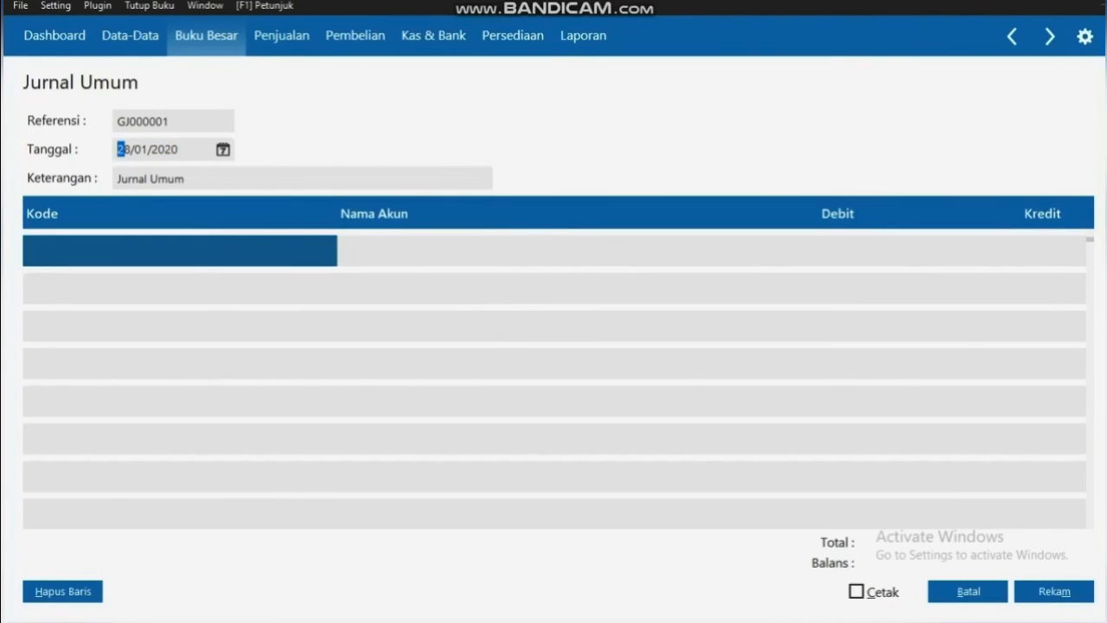
Append '- Penyesuaian By Sewa bln Januari 2016' to the 'Jurnal Umum' description
{"action": "left_click", "coordinate": [183, 179]}
{"action": "double_click", "coordinate": [182, 179]}
{"action": "left_click", "coordinate": [185, 179]}
{"action": "type", "text": "- Penyesuaian By "}
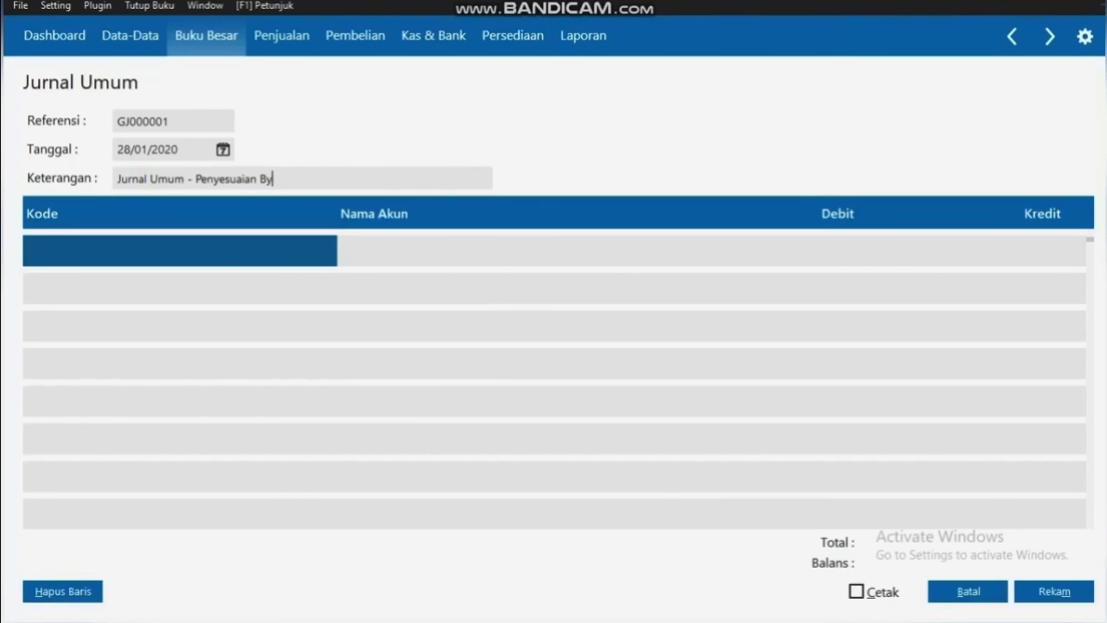
{"action": "type", "text": "Sewa bln Januari "}
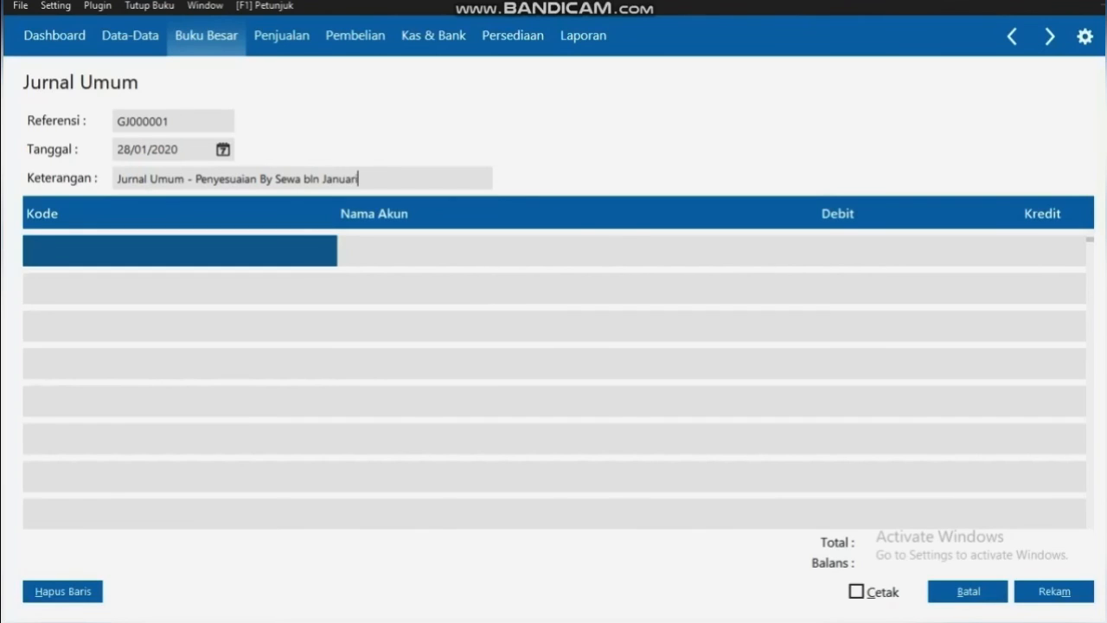
{"action": "type", "text": "2016"}
{"action": "double_click", "coordinate": [180, 251]}
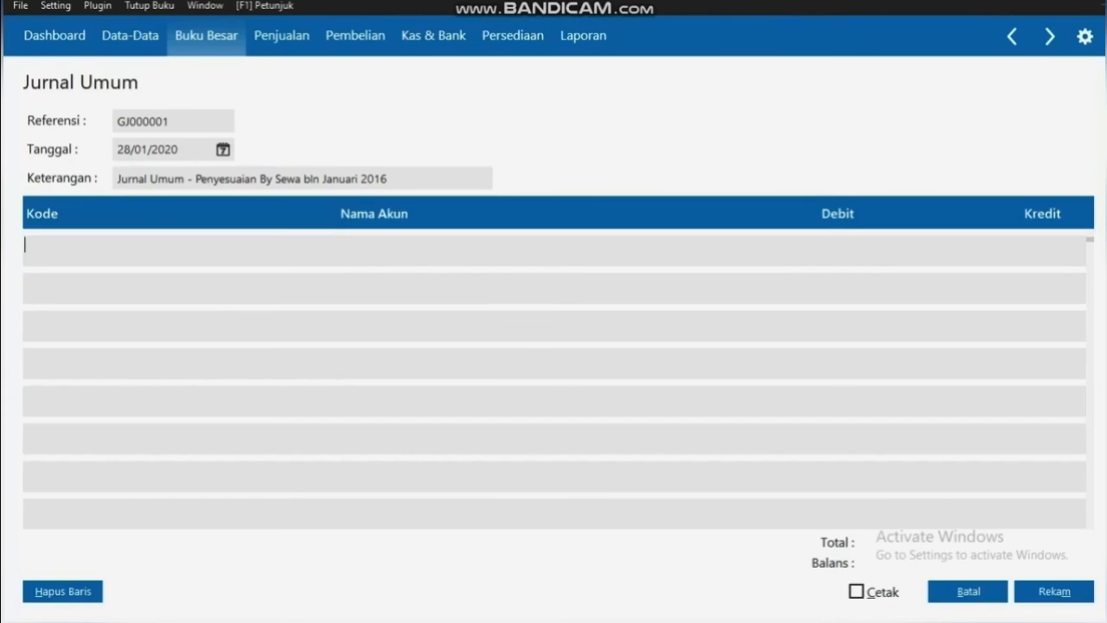
Debit 800000 to account 61060 Sewa on the first journal line
{"action": "left_click", "coordinate": [584, 313]}
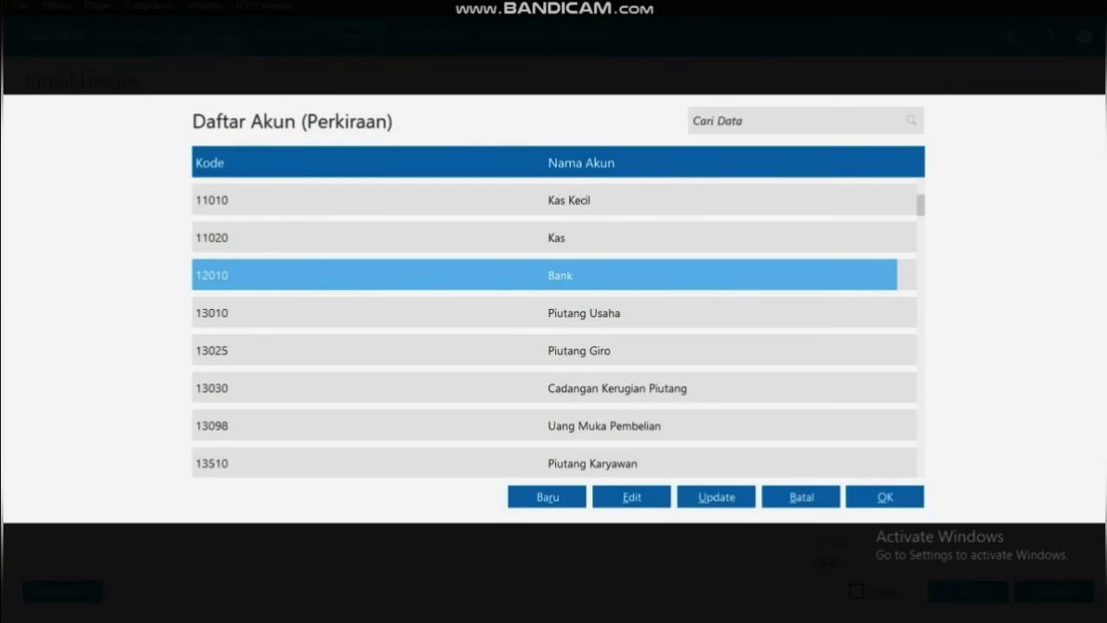
{"action": "key", "text": "Down"}
{"action": "key", "text": "Down"}
{"action": "key", "text": "Down"}
{"action": "key", "text": "Down"}
{"action": "key", "text": "Down"}
{"action": "key", "text": "Down"}
{"action": "key", "text": "Down"}
{"action": "key", "text": "Down"}
{"action": "key", "text": "Down"}
{"action": "key", "text": "Down"}
{"action": "key", "text": "Down"}
{"action": "key", "text": "Down"}
{"action": "key", "text": "Down"}
{"action": "key", "text": "Down"}
{"action": "key", "text": "Down"}
{"action": "key", "text": "Down"}
{"action": "key", "text": "Down"}
{"action": "key", "text": "Down"}
{"action": "key", "text": "Down"}
{"action": "key", "text": "Down"}
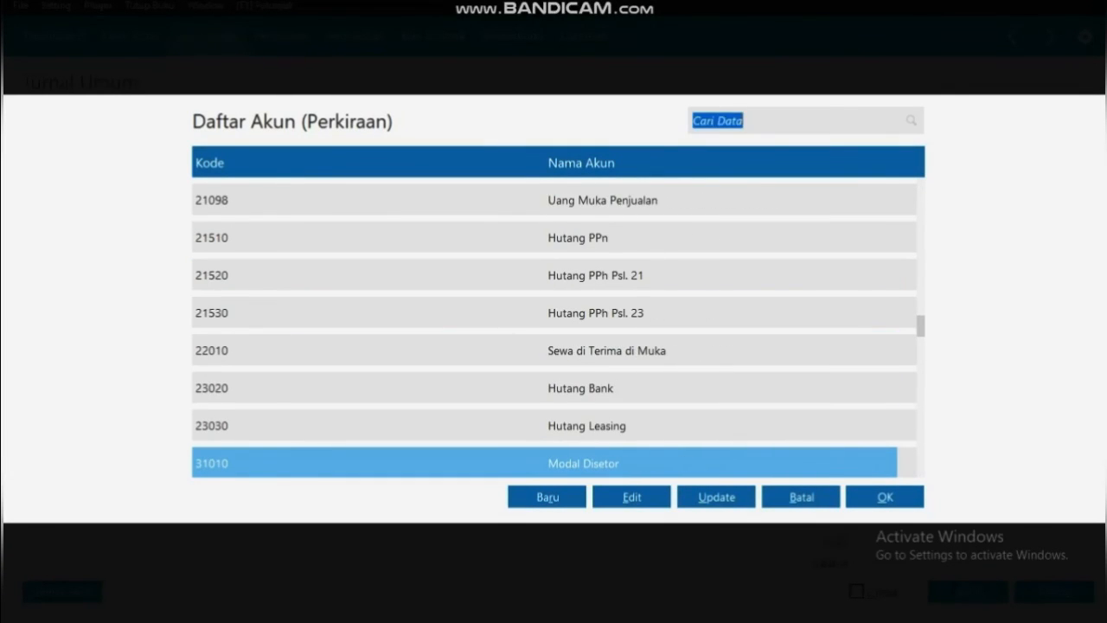
{"action": "key", "text": "Down"}
{"action": "key", "text": "Down"}
{"action": "key", "text": "Down"}
{"action": "key", "text": "Down"}
{"action": "key", "text": "Down"}
{"action": "key", "text": "Down"}
{"action": "key", "text": "Down"}
{"action": "key", "text": "Down"}
{"action": "key", "text": "Down"}
{"action": "key", "text": "Down"}
{"action": "key", "text": "Down"}
{"action": "key", "text": "Down"}
{"action": "key", "text": "Down"}
{"action": "key", "text": "Down"}
{"action": "key", "text": "Down"}
{"action": "key", "text": "Down"}
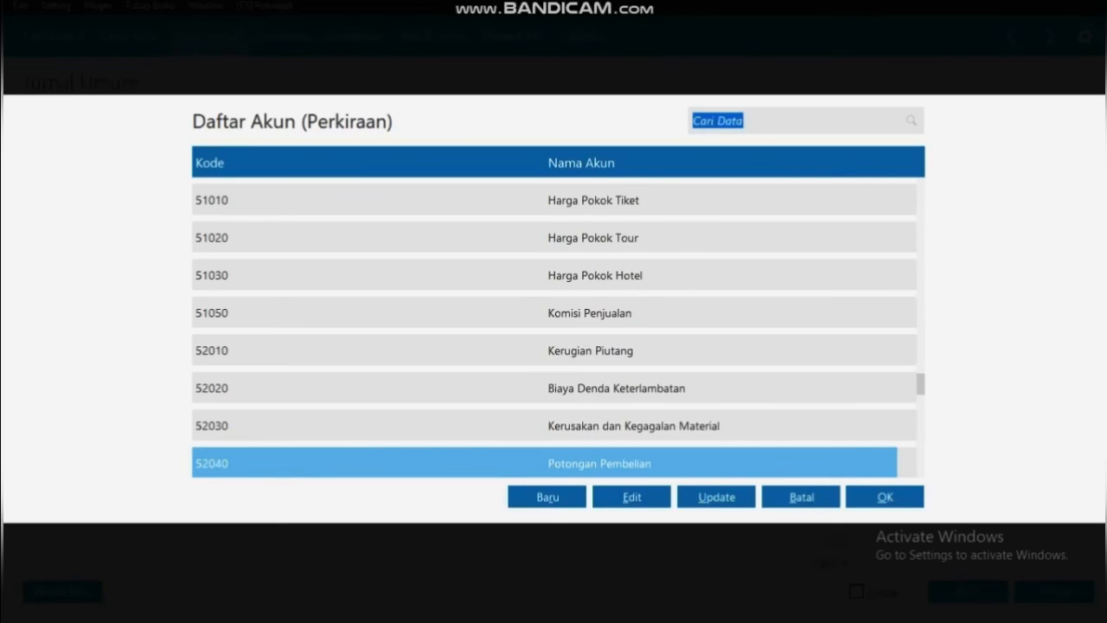
{"action": "key", "text": "Down"}
{"action": "key", "text": "Down"}
{"action": "key", "text": "Down"}
{"action": "key", "text": "Down"}
{"action": "key", "text": "Down"}
{"action": "key", "text": "Down"}
{"action": "key", "text": "Down"}
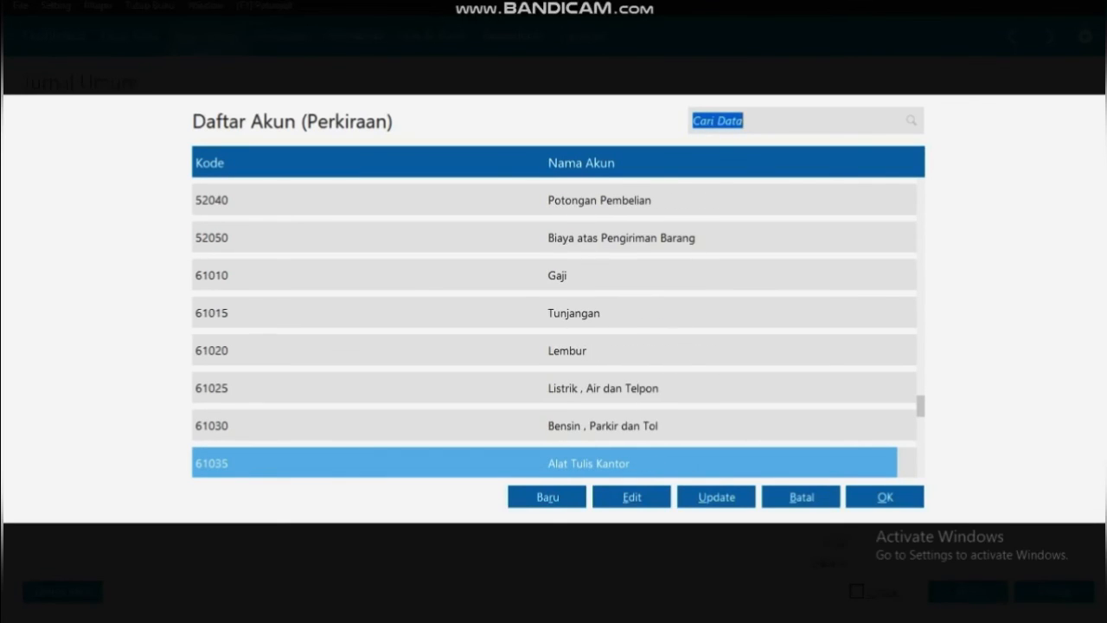
{"action": "key", "text": "Down"}
{"action": "key", "text": "Down"}
{"action": "key", "text": "Down"}
{"action": "key", "text": "Down"}
{"action": "key", "text": "Down"}
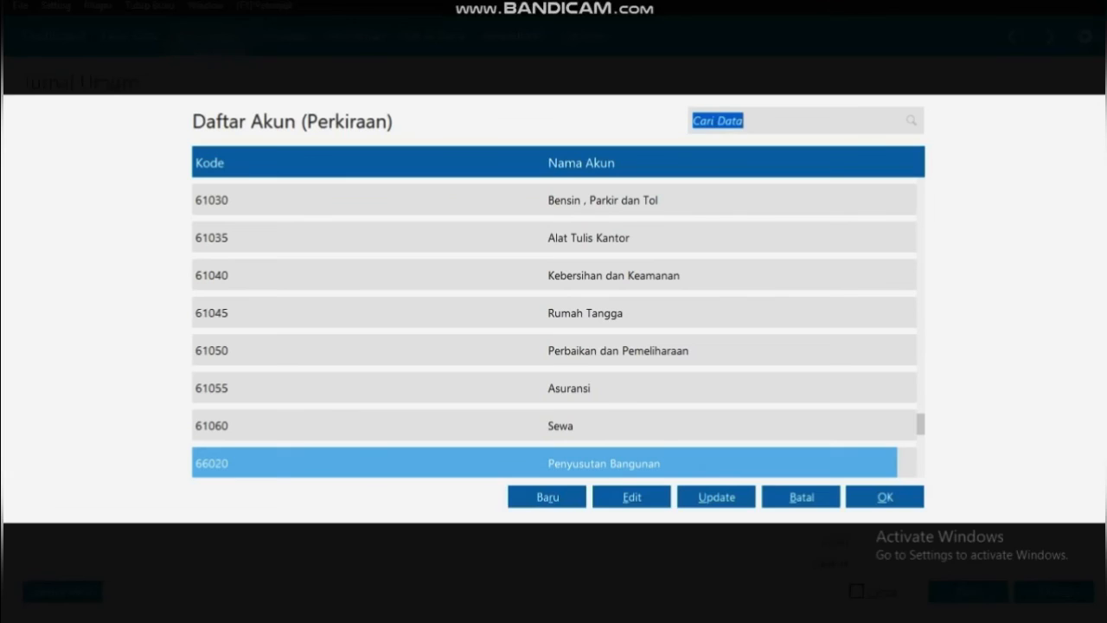
{"action": "key", "text": "Up"}
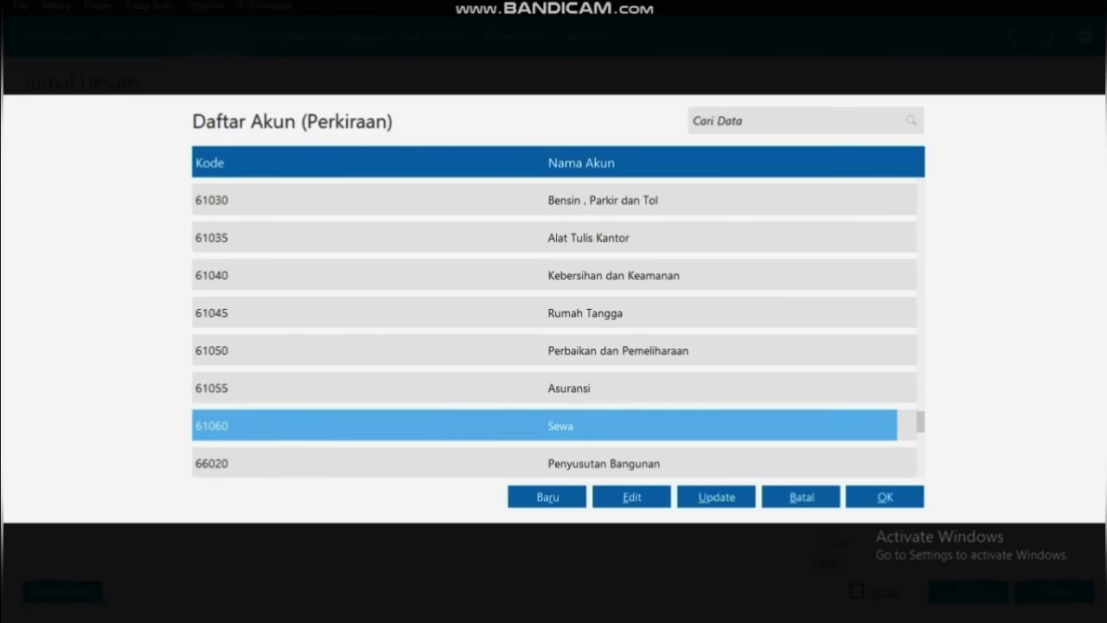
{"action": "key", "text": "Return"}
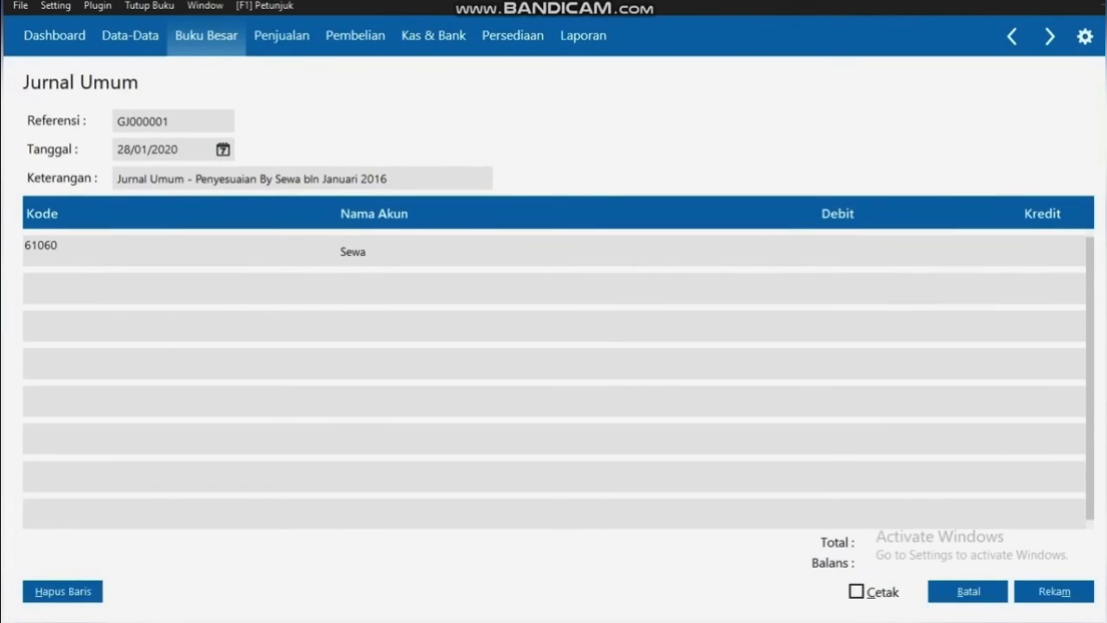
{"action": "key", "text": "Return"}
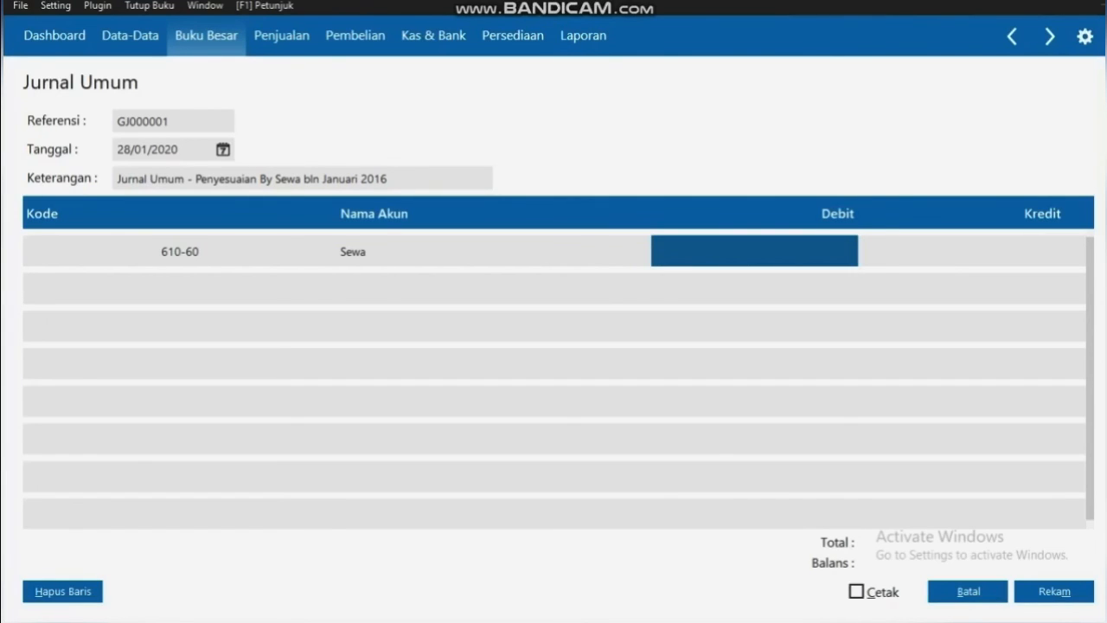
{"action": "type", "text": "800000"}
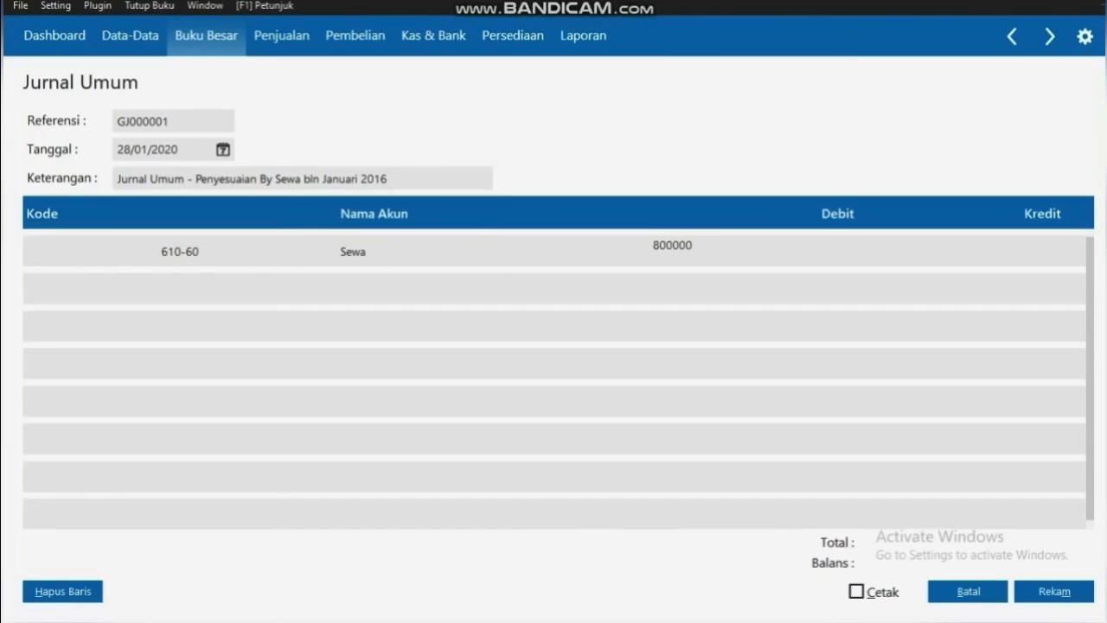
{"action": "key", "text": "Return"}
{"action": "key", "text": "Return"}
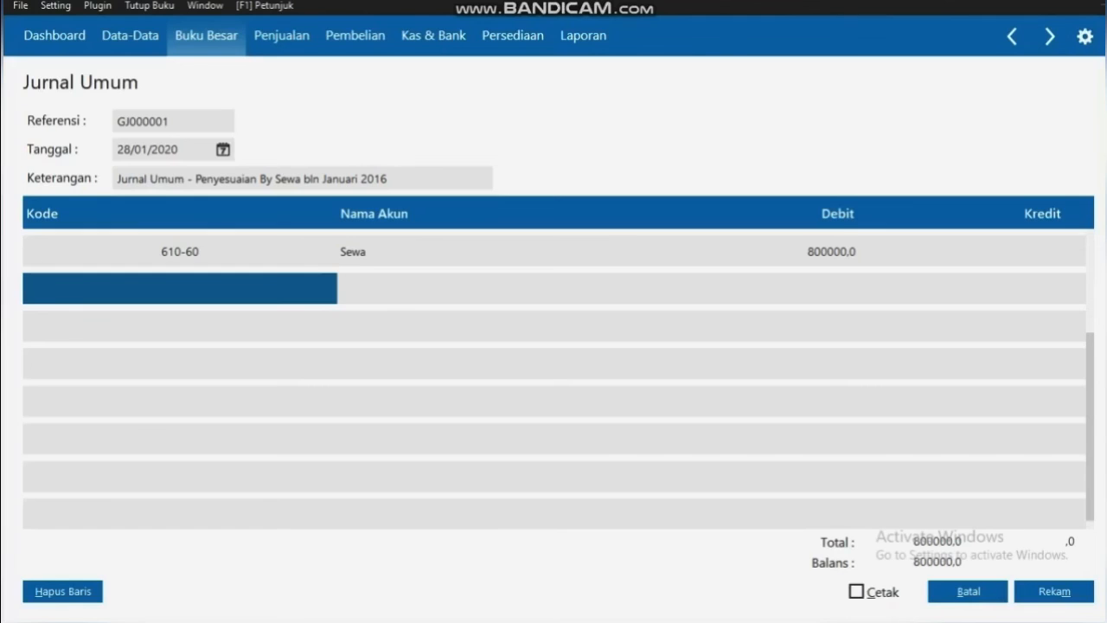
Credit 800000,0 to 15020 Sewa Dibayar di Muka, then save the balanced journal
{"action": "key", "text": "Return"}
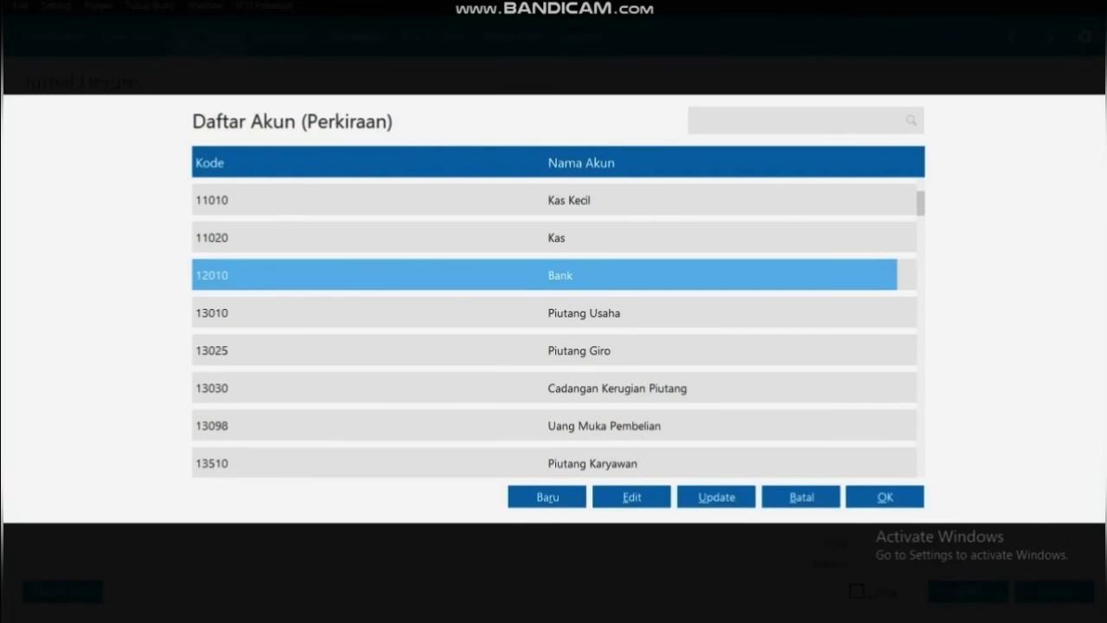
{"action": "key", "text": "Up"}
{"action": "key", "text": "Down"}
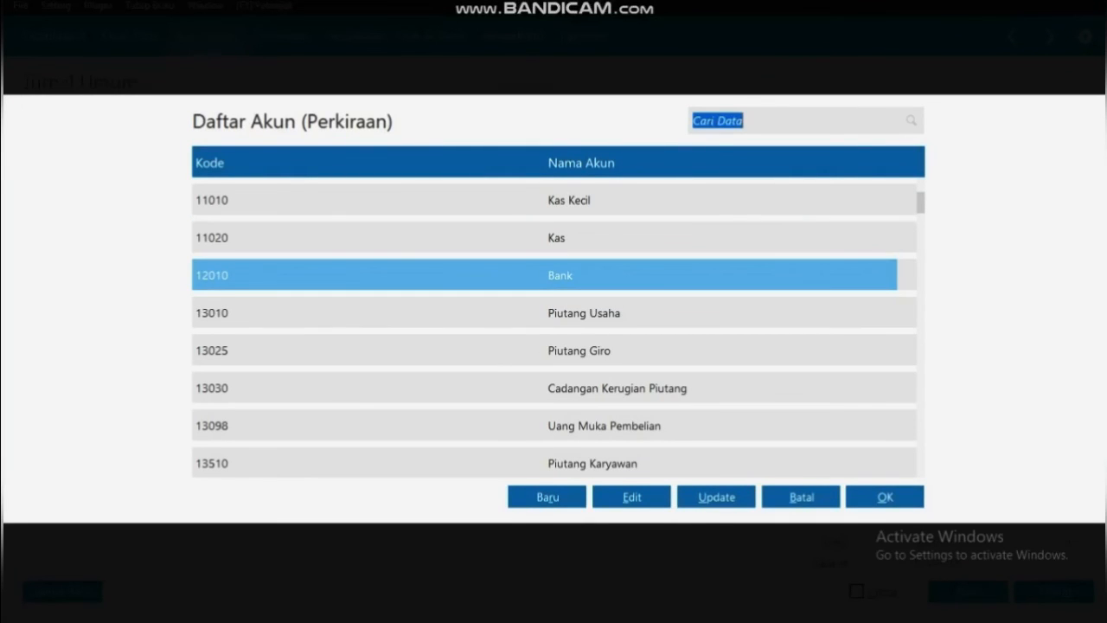
{"action": "key", "text": "Down"}
{"action": "key", "text": "Down"}
{"action": "key", "text": "Down"}
{"action": "key", "text": "Down"}
{"action": "key", "text": "Down"}
{"action": "key", "text": "Down"}
{"action": "key", "text": "Down"}
{"action": "key", "text": "Down"}
{"action": "key", "text": "Down"}
{"action": "key", "text": "Down"}
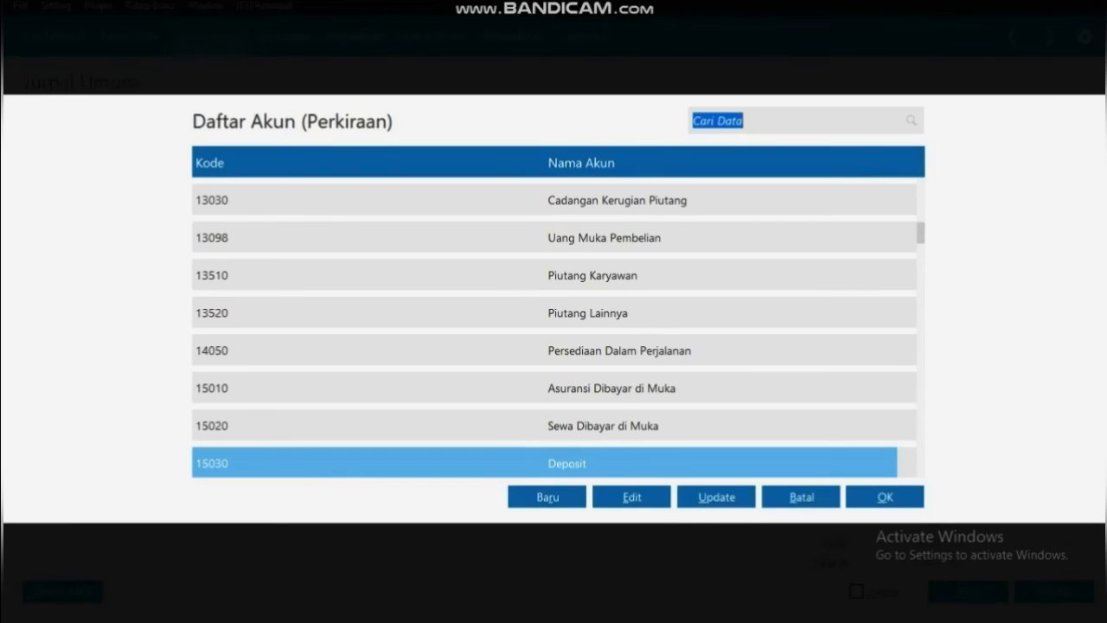
{"action": "key", "text": "Up"}
{"action": "key", "text": "Return"}
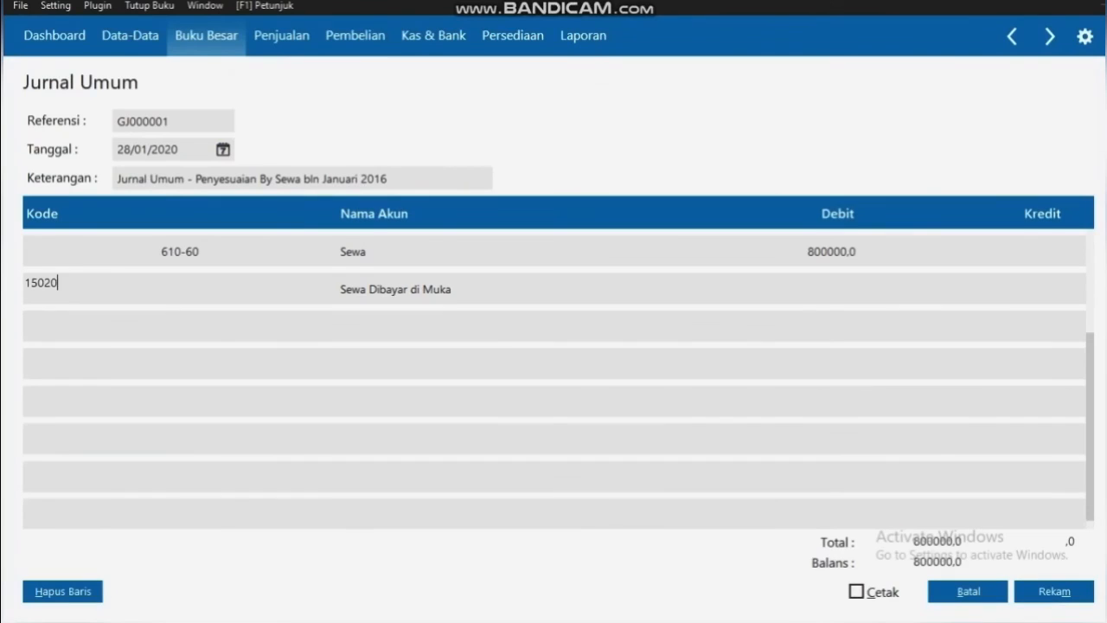
{"action": "key", "text": "Return"}
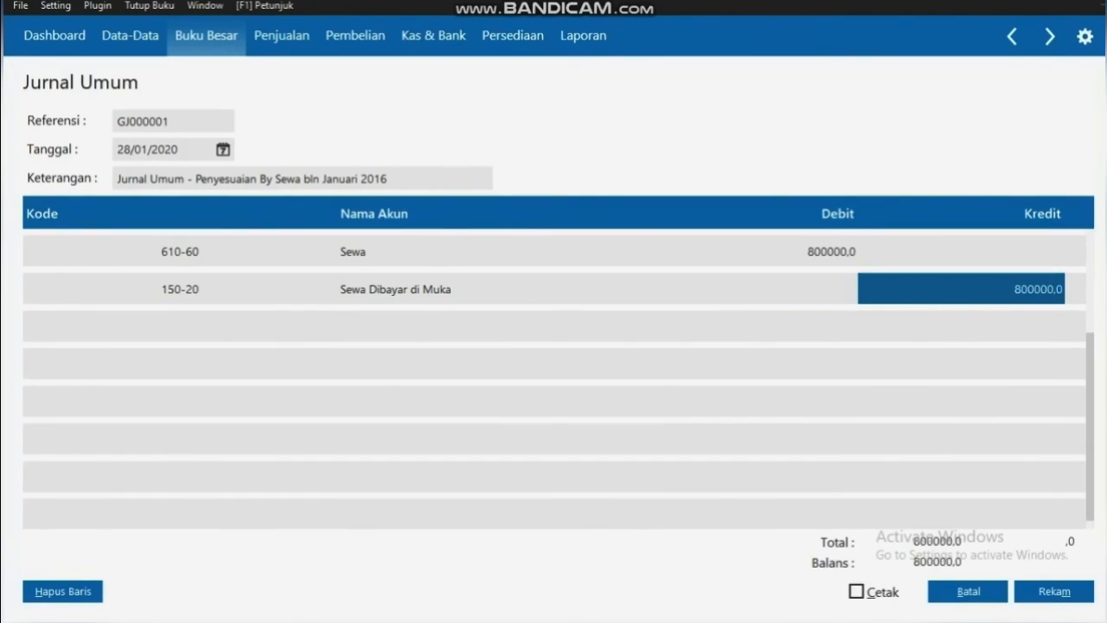
{"action": "key", "text": "Return"}
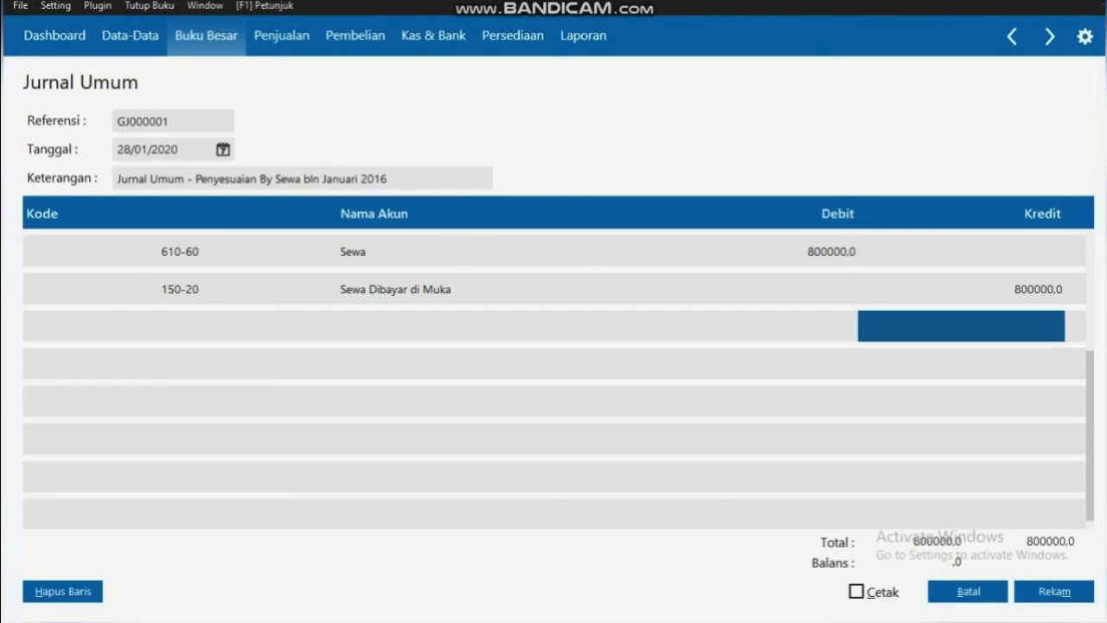
{"action": "left_click", "coordinate": [1053, 591]}
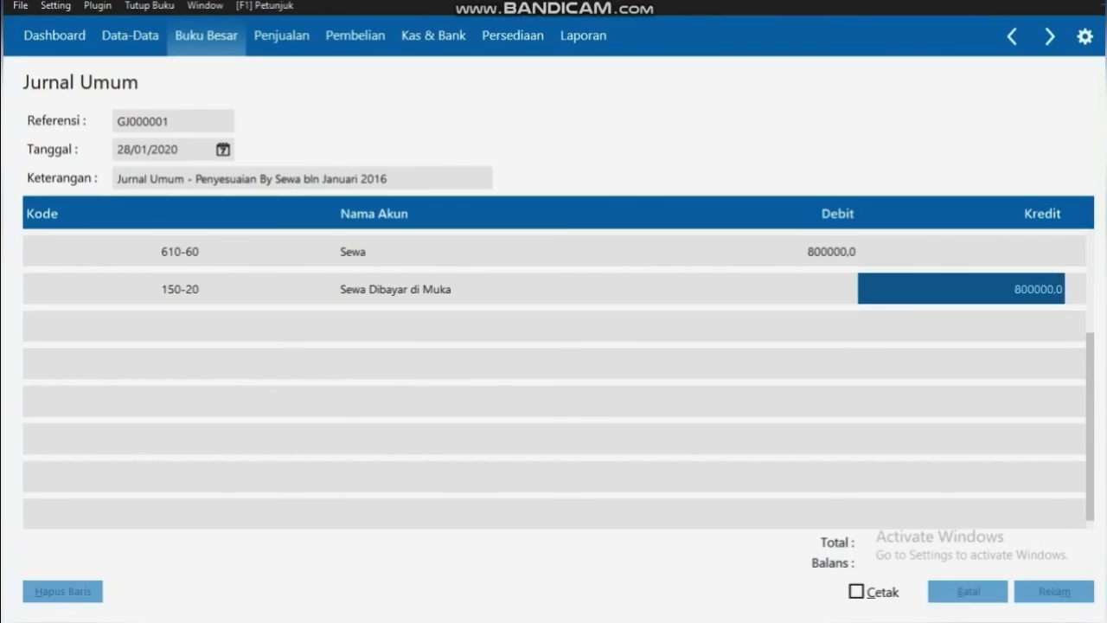
{"action": "left_click", "coordinate": [968, 590]}
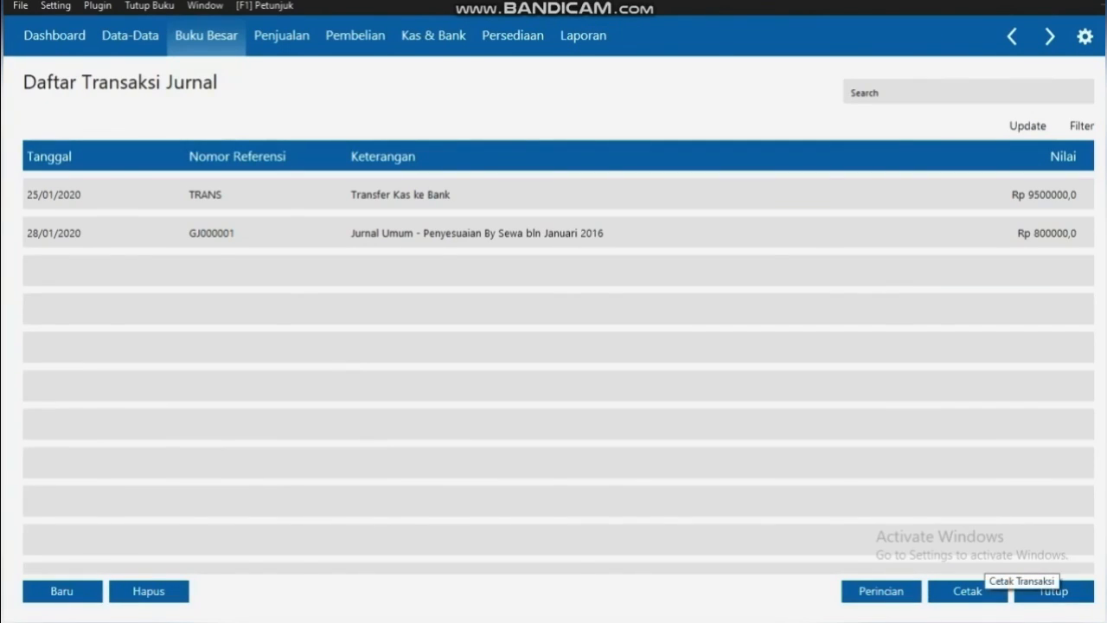
Close the journal list and start new Kas Keluar entry CD000004
{"action": "left_click", "coordinate": [1053, 591]}
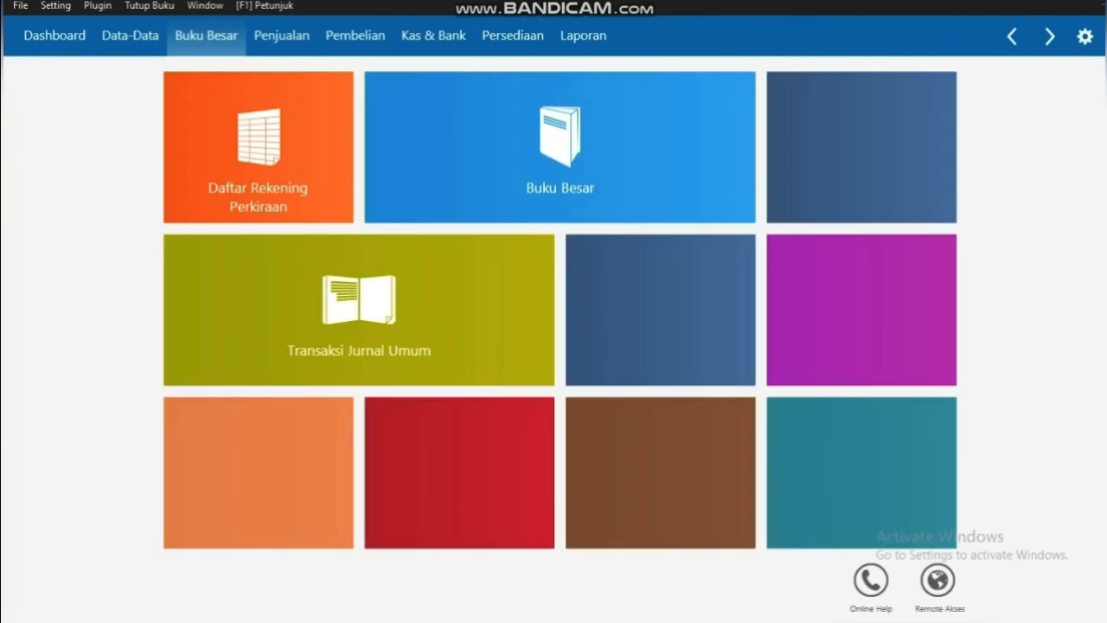
{"action": "left_click", "coordinate": [433, 35]}
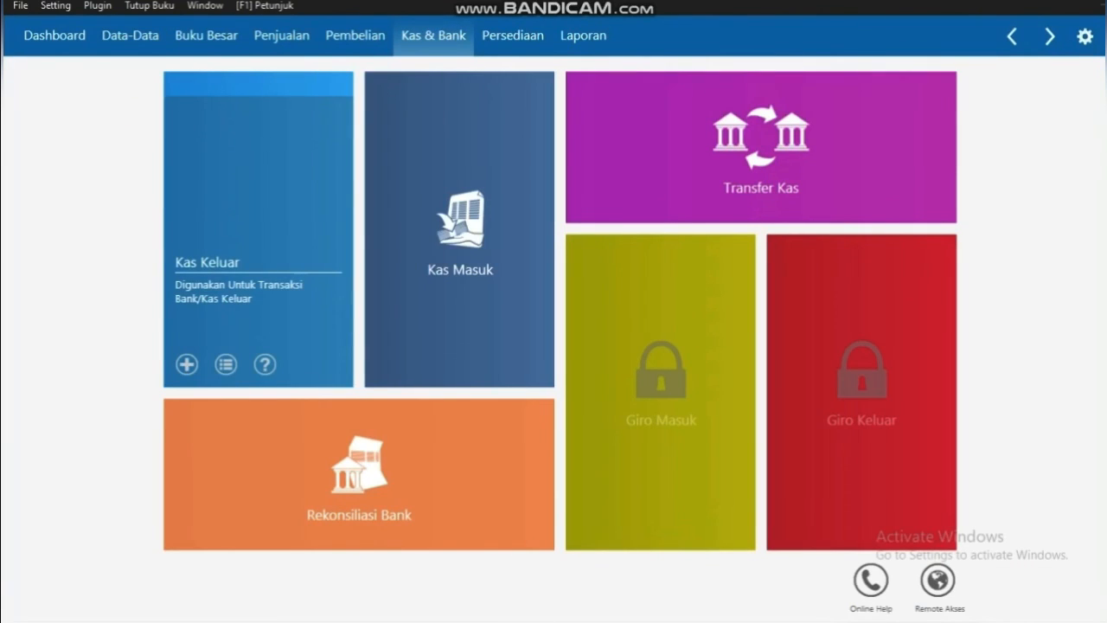
{"action": "left_click", "coordinate": [226, 364]}
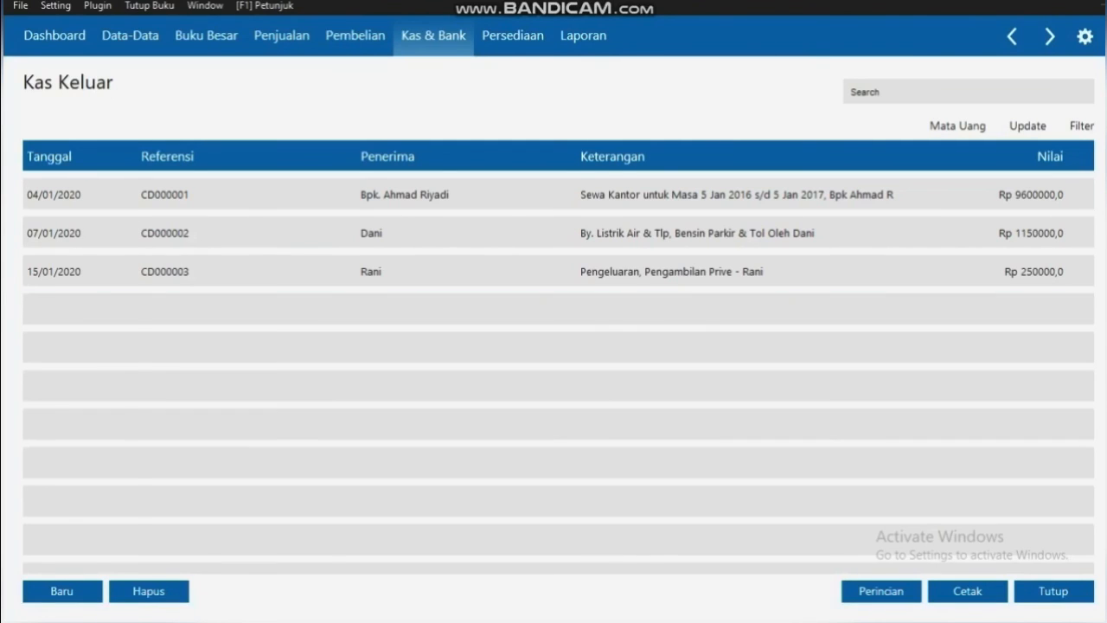
{"action": "left_click", "coordinate": [61, 591]}
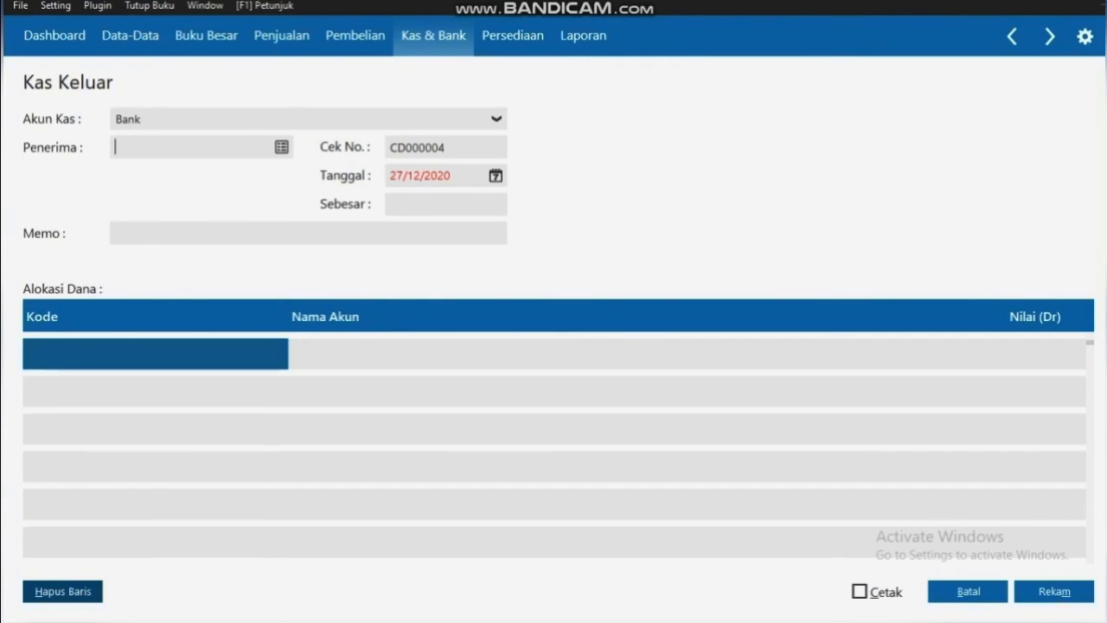
Pay this entry from the Kas account, with the employee as payee
{"action": "left_click", "coordinate": [496, 119]}
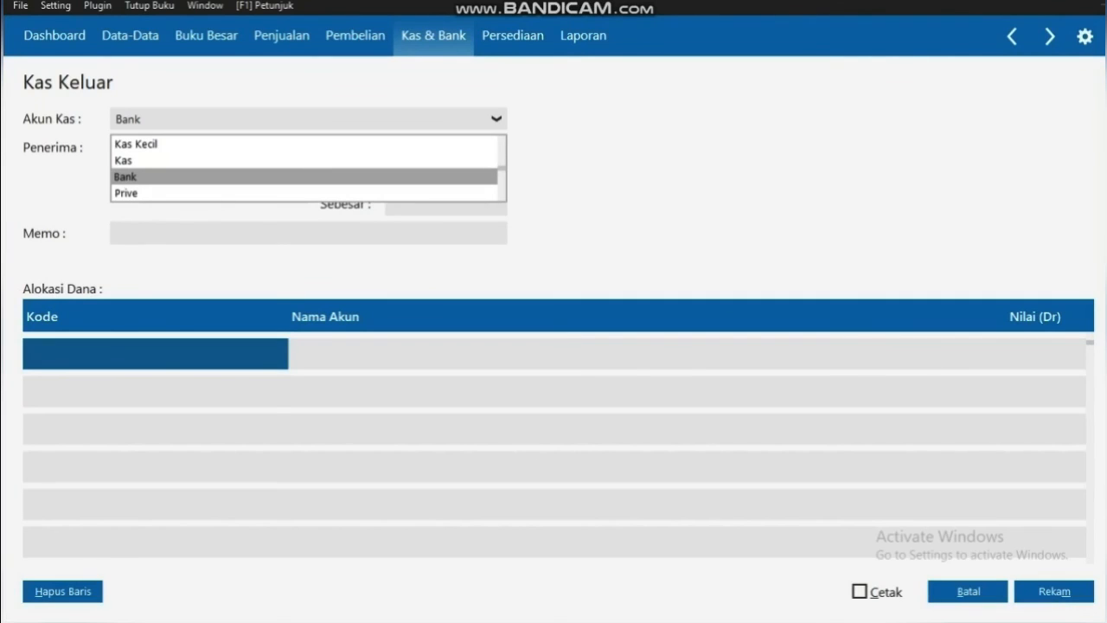
{"action": "left_click", "coordinate": [302, 160]}
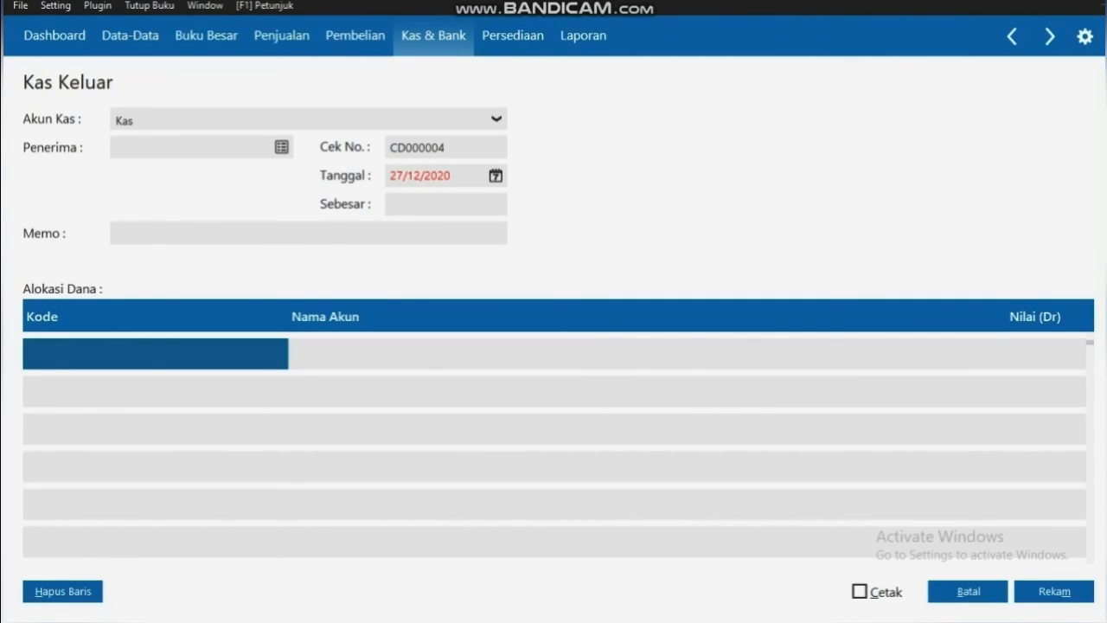
{"action": "left_click", "coordinate": [281, 147]}
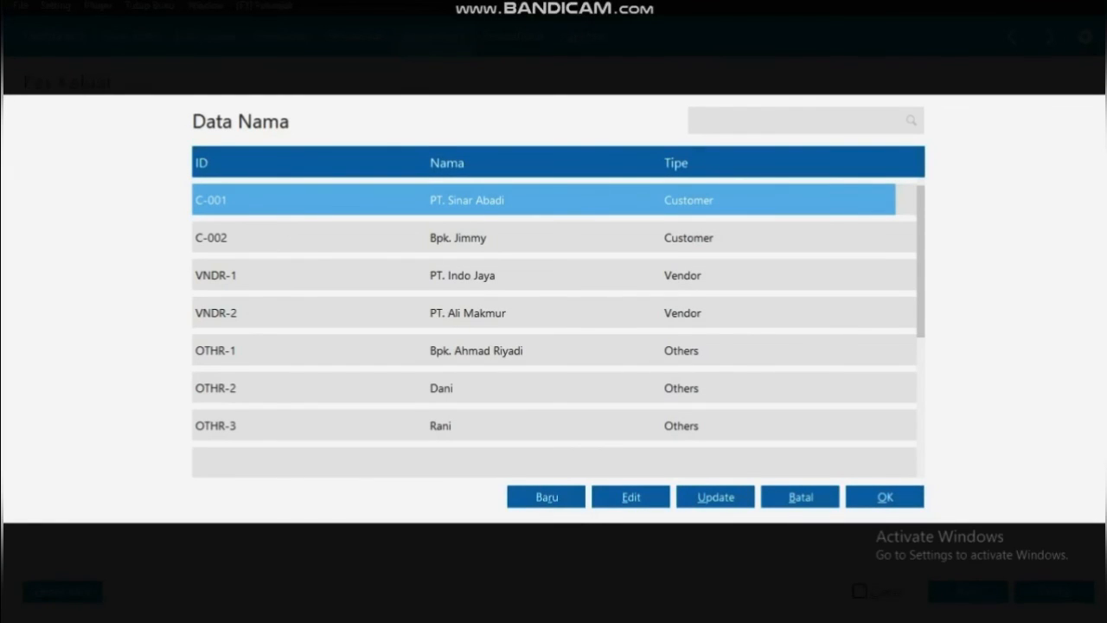
{"action": "left_click", "coordinate": [467, 388]}
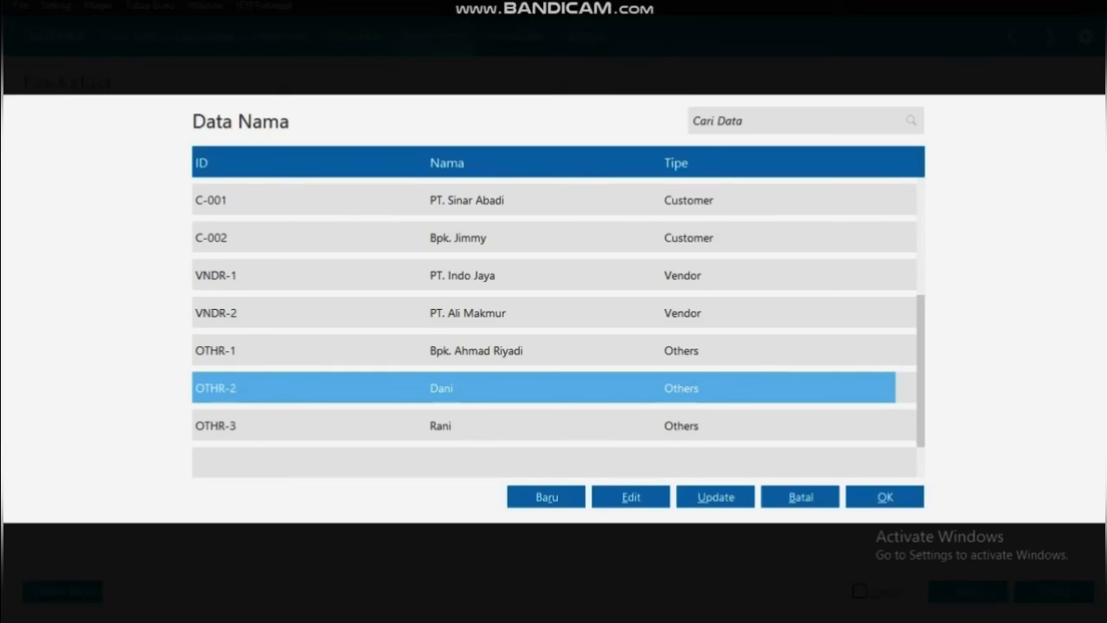
{"action": "left_click", "coordinate": [884, 497]}
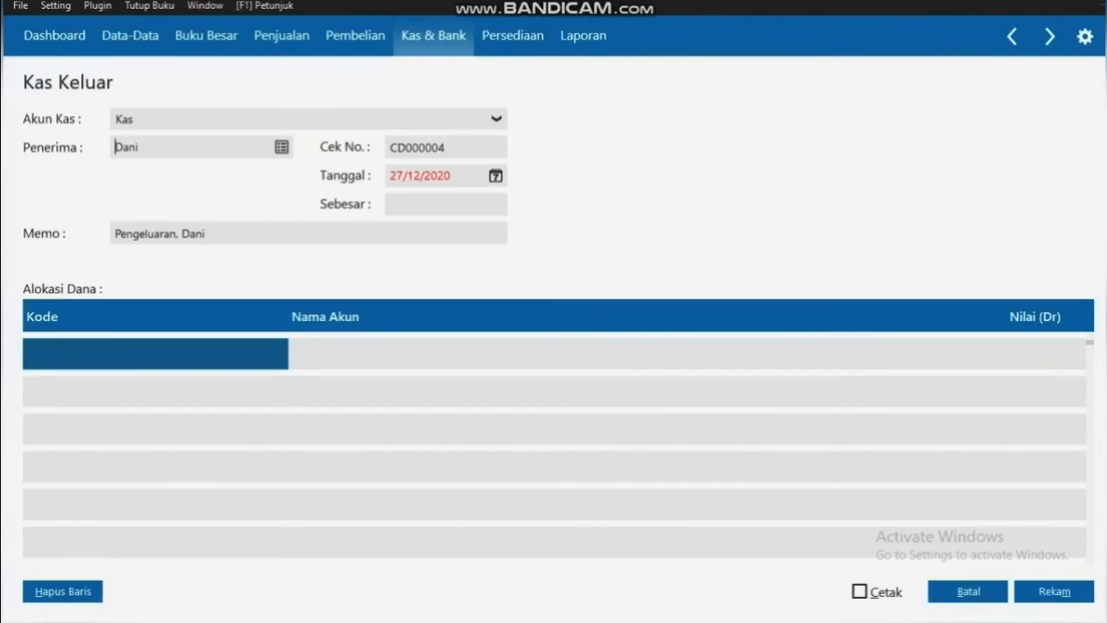
Set the payment date to 29/01/2020
{"action": "left_click", "coordinate": [496, 175]}
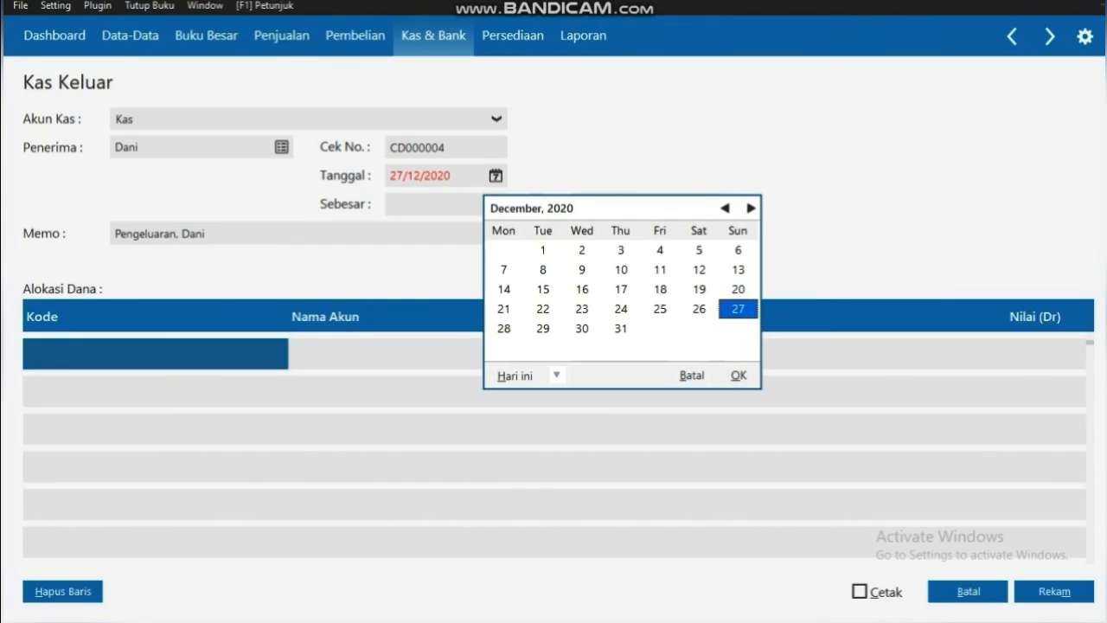
{"action": "left_click", "coordinate": [724, 209]}
{"action": "left_click", "coordinate": [725, 208]}
{"action": "left_click", "coordinate": [725, 209]}
{"action": "left_click", "coordinate": [725, 209]}
{"action": "left_click", "coordinate": [724, 209]}
{"action": "left_click", "coordinate": [725, 208]}
{"action": "left_click", "coordinate": [725, 208]}
{"action": "left_click", "coordinate": [724, 208]}
{"action": "left_click", "coordinate": [725, 209]}
{"action": "left_click", "coordinate": [725, 209]}
{"action": "left_click", "coordinate": [725, 209]}
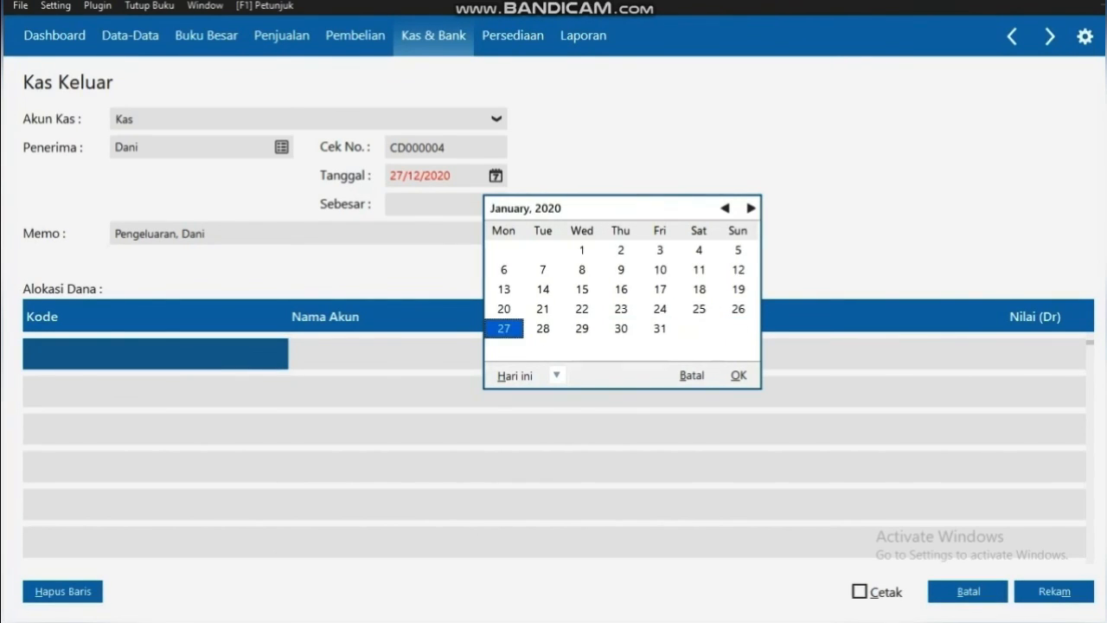
{"action": "left_click", "coordinate": [582, 329]}
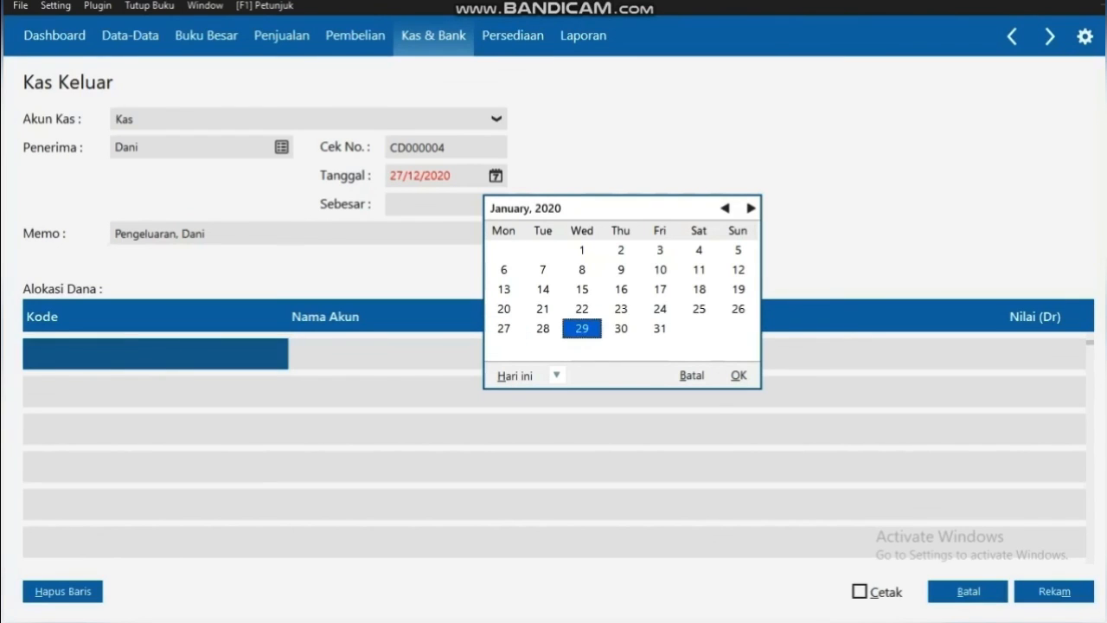
{"action": "left_click", "coordinate": [739, 375]}
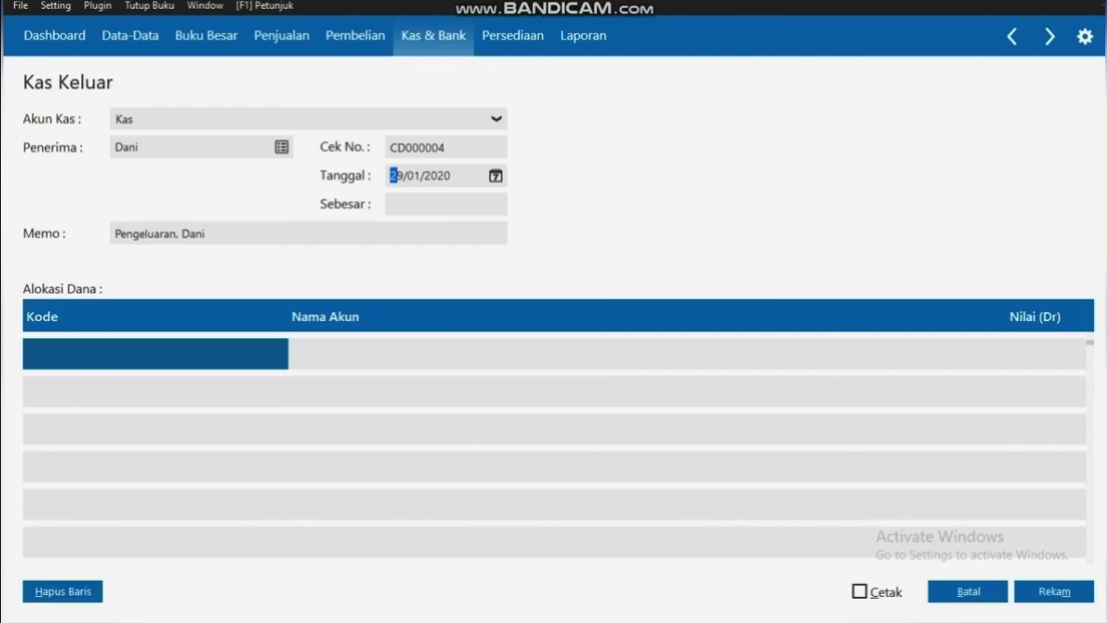
Add 'Gaji' to the memo so it reads 'Pengeluaran Gaji'
{"action": "left_click", "coordinate": [176, 234]}
{"action": "left_click", "coordinate": [176, 234]}
{"action": "type", "text": "Gaji"}
Choose account 61010 Gaji for the allocation row
{"action": "key", "text": "Return"}
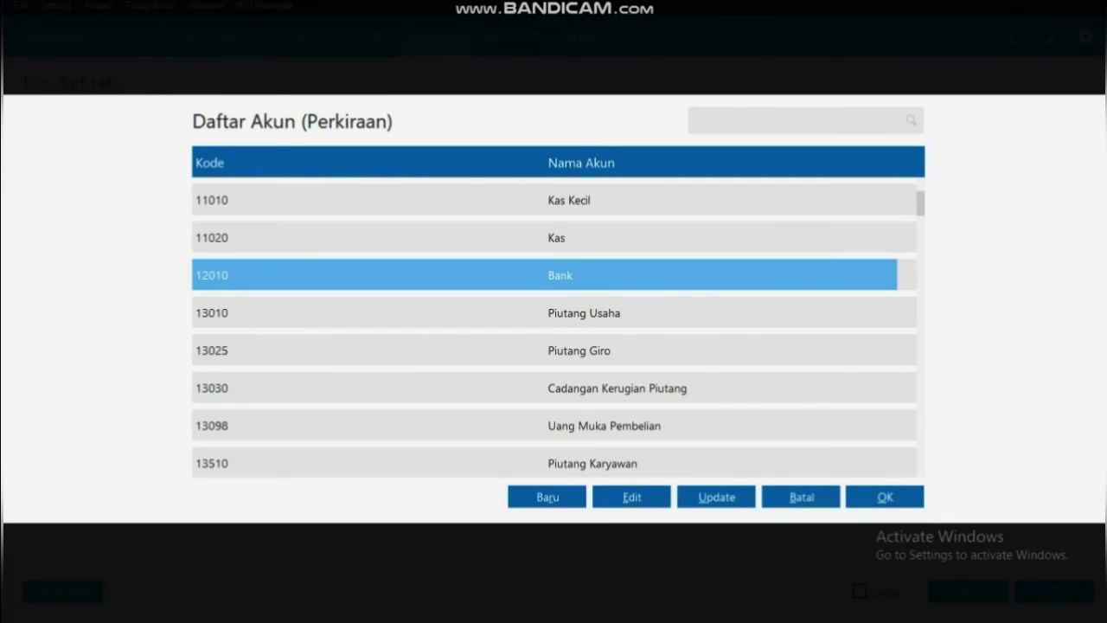
{"action": "key", "text": "Down"}
{"action": "key", "text": "Down"}
{"action": "key", "text": "Down"}
{"action": "key", "text": "Down"}
{"action": "key", "text": "Down"}
{"action": "key", "text": "Down"}
{"action": "key", "text": "Down"}
{"action": "key", "text": "Down"}
{"action": "key", "text": "Down"}
{"action": "key", "text": "Down"}
{"action": "key", "text": "Down"}
{"action": "key", "text": "Down"}
{"action": "key", "text": "Down"}
{"action": "key", "text": "Down"}
{"action": "key", "text": "Down"}
{"action": "key", "text": "Down"}
{"action": "key", "text": "Down"}
{"action": "key", "text": "Down"}
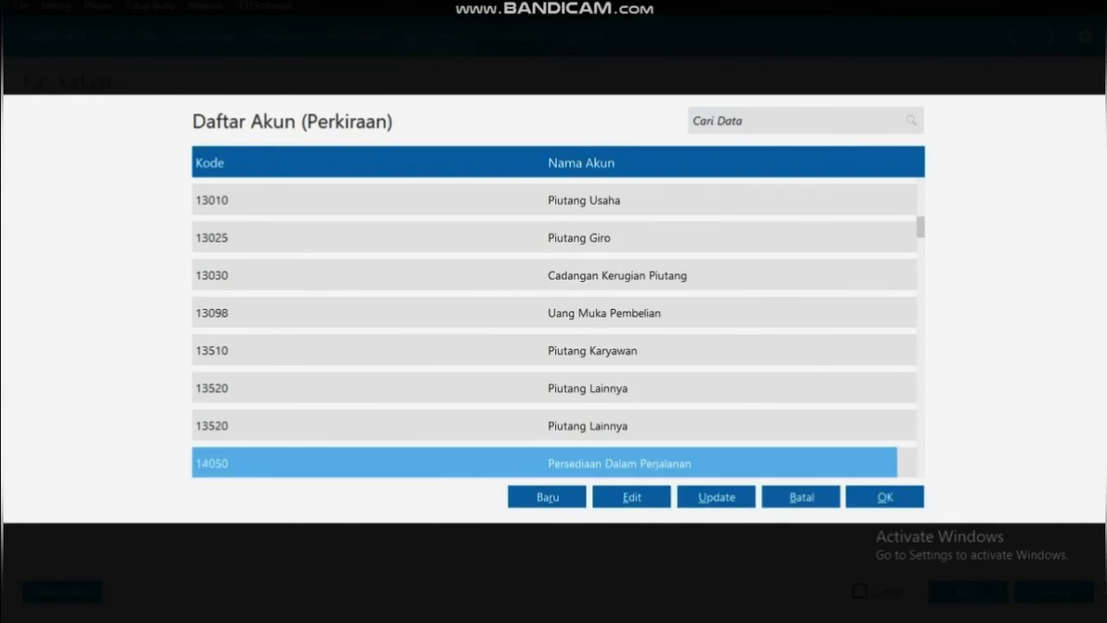
{"action": "key", "text": "Down"}
{"action": "key", "text": "Down"}
{"action": "key", "text": "Down"}
{"action": "key", "text": "Down"}
{"action": "key", "text": "Down"}
{"action": "key", "text": "Down"}
{"action": "key", "text": "Down"}
{"action": "key", "text": "Down"}
{"action": "key", "text": "Down"}
{"action": "key", "text": "Down"}
{"action": "key", "text": "Down"}
{"action": "key", "text": "Down"}
{"action": "key", "text": "Down"}
{"action": "key", "text": "Down"}
{"action": "key", "text": "Down"}
{"action": "key", "text": "Down"}
{"action": "key", "text": "Down"}
{"action": "key", "text": "Down"}
{"action": "key", "text": "Down"}
{"action": "key", "text": "Down"}
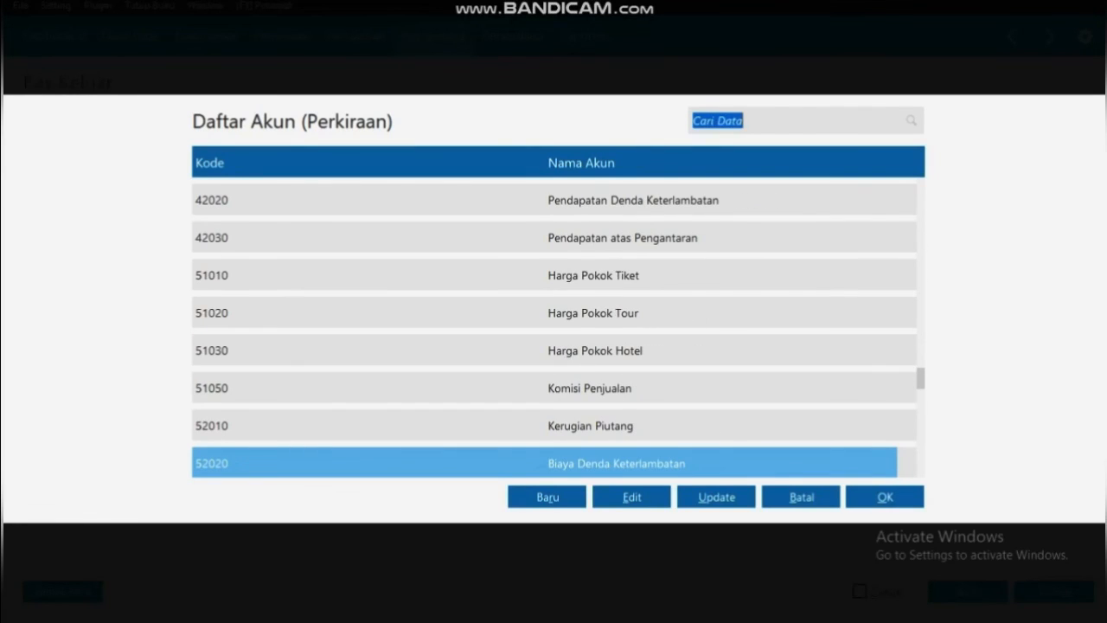
{"action": "key", "text": "Down"}
{"action": "key", "text": "Down"}
{"action": "key", "text": "Down"}
{"action": "key", "text": "Down"}
{"action": "key", "text": "Down"}
{"action": "key", "text": "Down"}
{"action": "key", "text": "Down"}
{"action": "key", "text": "Down"}
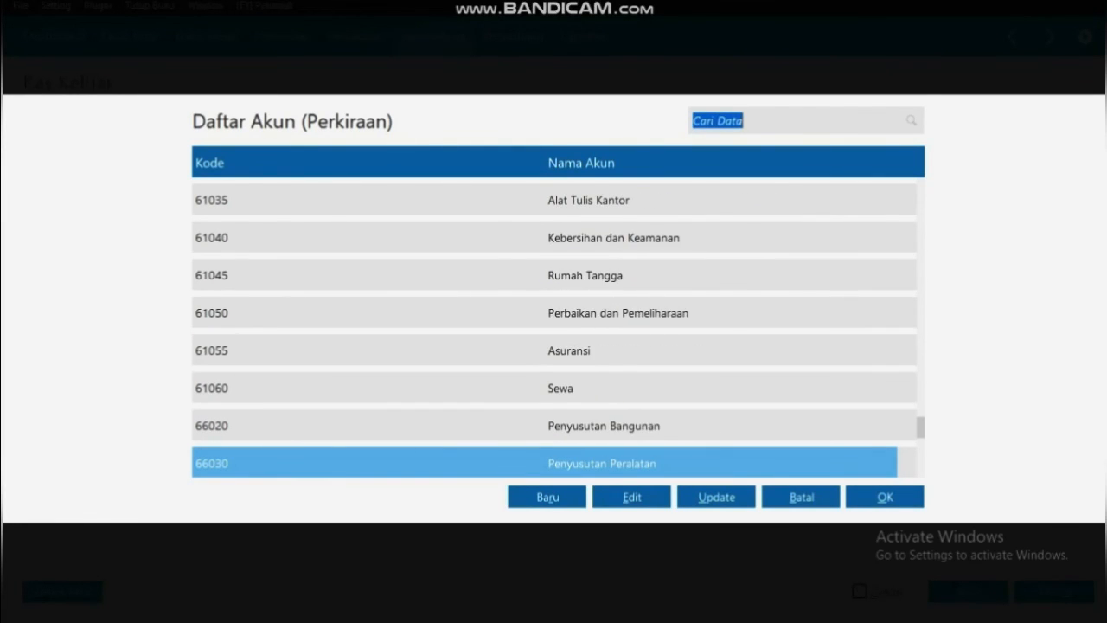
{"action": "key", "text": "Down"}
{"action": "key", "text": "Down"}
{"action": "key", "text": "Down"}
{"action": "key", "text": "Down"}
{"action": "key", "text": "Down"}
{"action": "key", "text": "Down"}
{"action": "key", "text": "Down"}
{"action": "key", "text": "Down"}
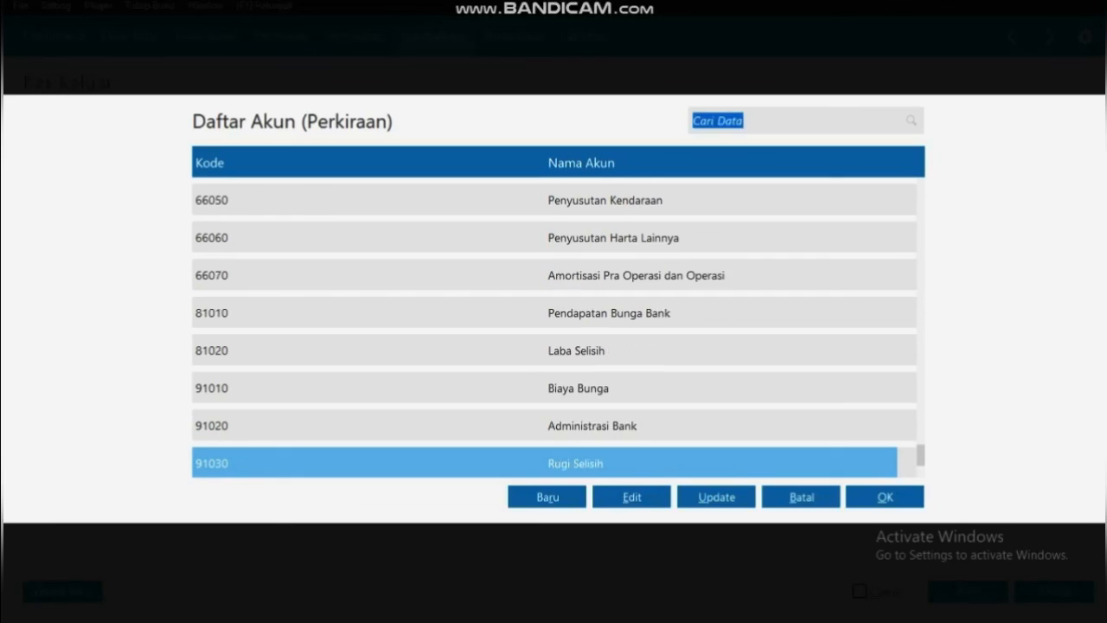
{"action": "key", "text": "Up"}
{"action": "key", "text": "Up"}
{"action": "key", "text": "Up"}
{"action": "key", "text": "Up"}
{"action": "key", "text": "Up"}
{"action": "key", "text": "Up"}
{"action": "key", "text": "Up"}
{"action": "key", "text": "Up"}
{"action": "key", "text": "Up"}
{"action": "key", "text": "Up"}
{"action": "key", "text": "Up"}
{"action": "key", "text": "Up"}
{"action": "key", "text": "Up"}
{"action": "key", "text": "Up"}
{"action": "key", "text": "Up"}
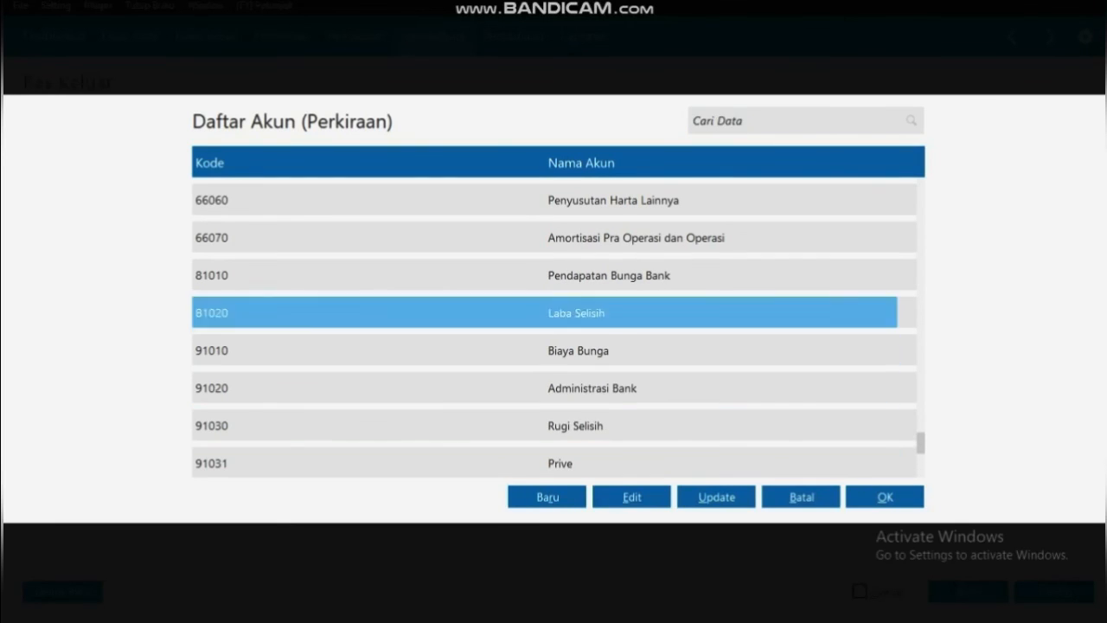
{"action": "key", "text": "Up"}
{"action": "key", "text": "Up"}
{"action": "key", "text": "Up"}
{"action": "key", "text": "Up"}
{"action": "key", "text": "Up"}
{"action": "key", "text": "Up"}
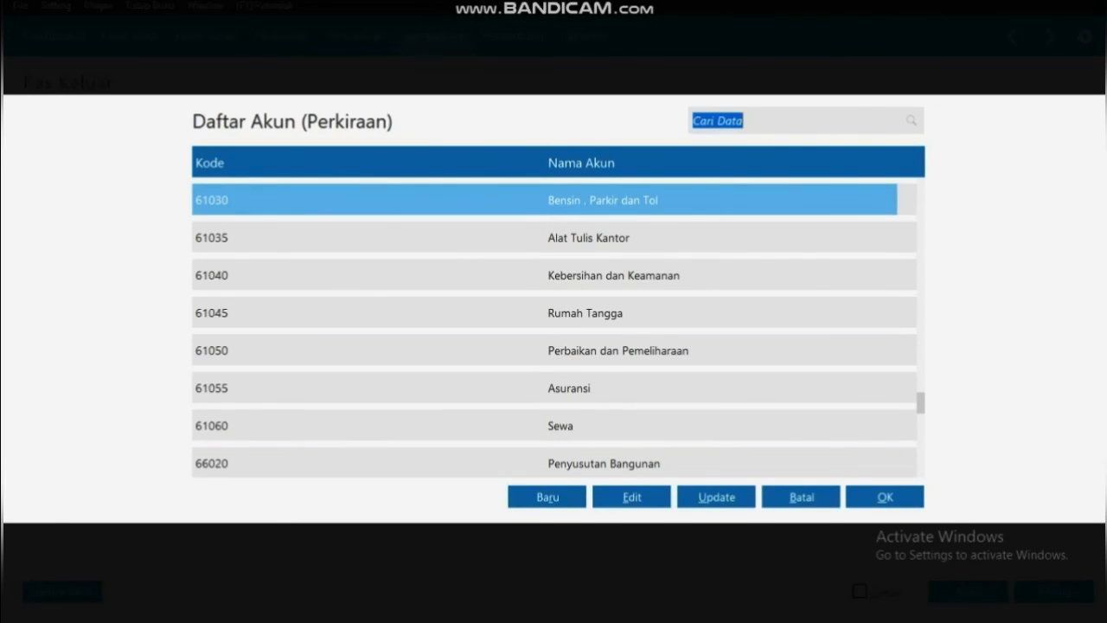
{"action": "key", "text": "Up"}
{"action": "key", "text": "Up"}
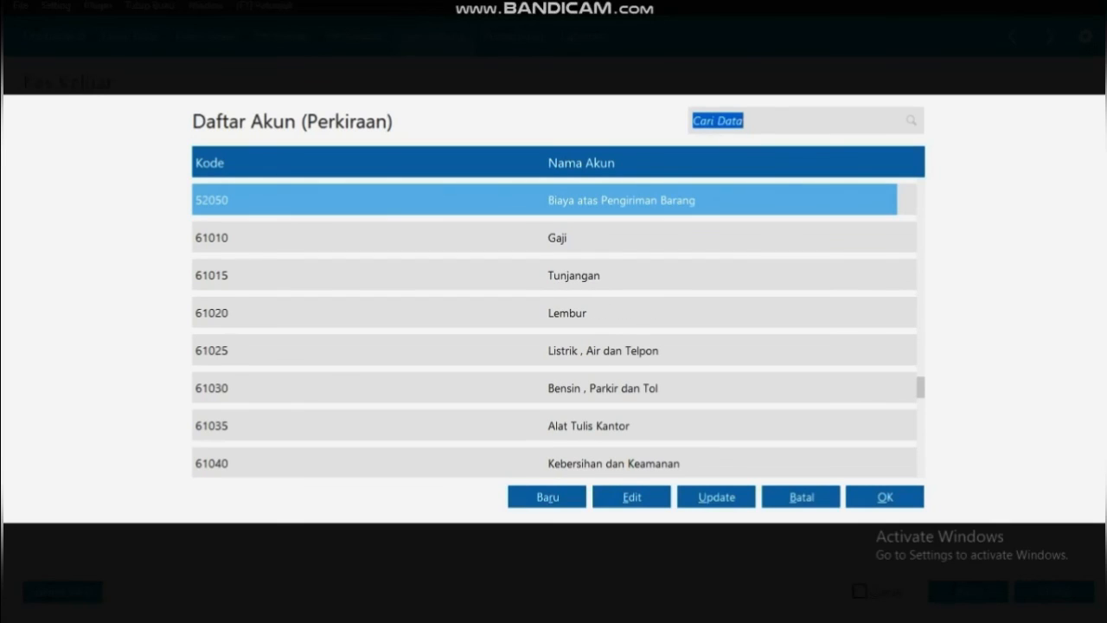
{"action": "key", "text": "Down"}
{"action": "key", "text": "Return"}
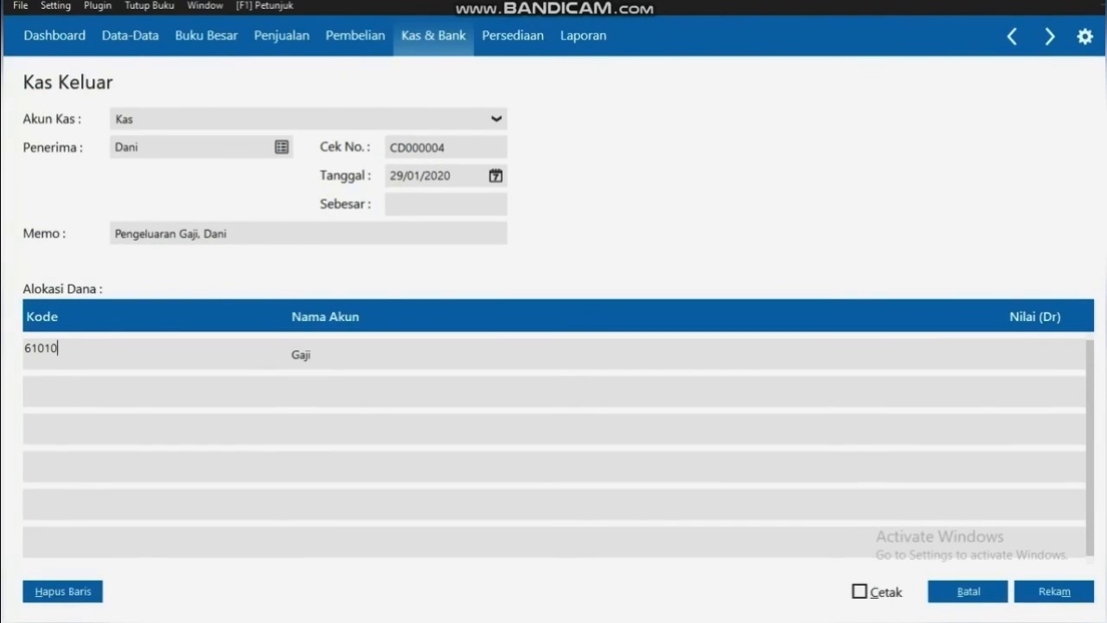
Enter Rp 950000 as the Gaji amount, fill the payment total, and save the entry
{"action": "left_click", "coordinate": [898, 354]}
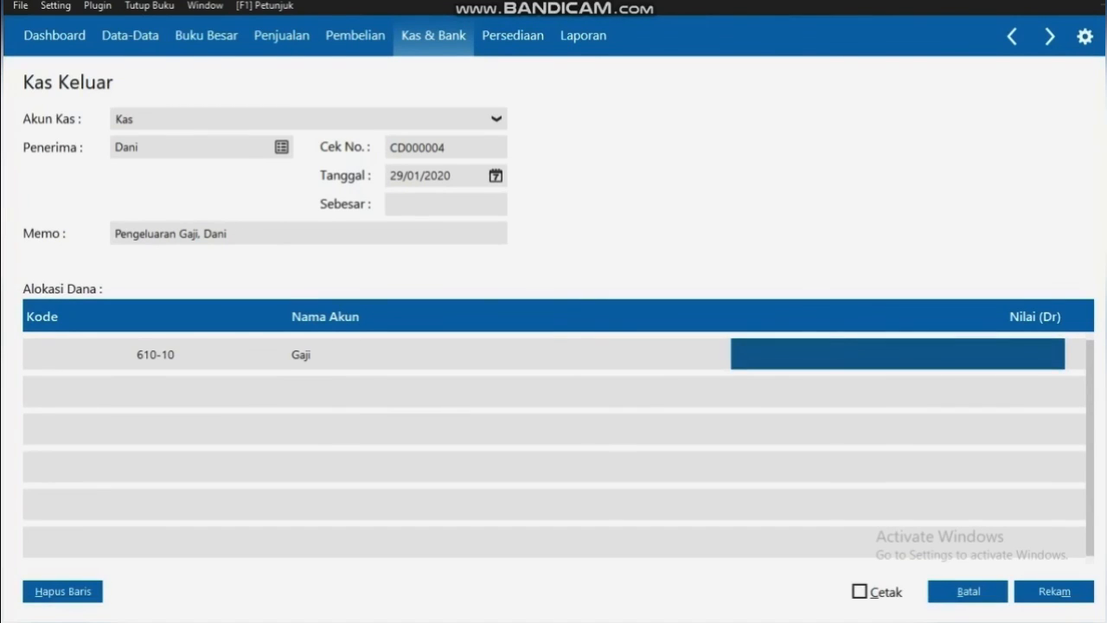
{"action": "type", "text": "950"}
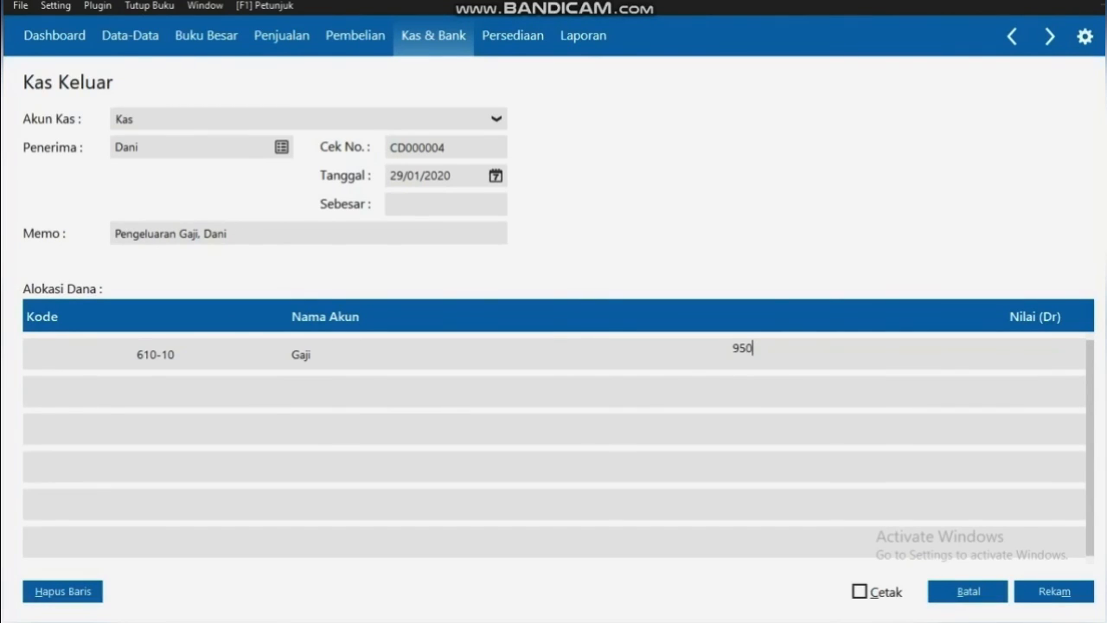
{"action": "type", "text": "000"}
{"action": "key", "text": "Tab"}
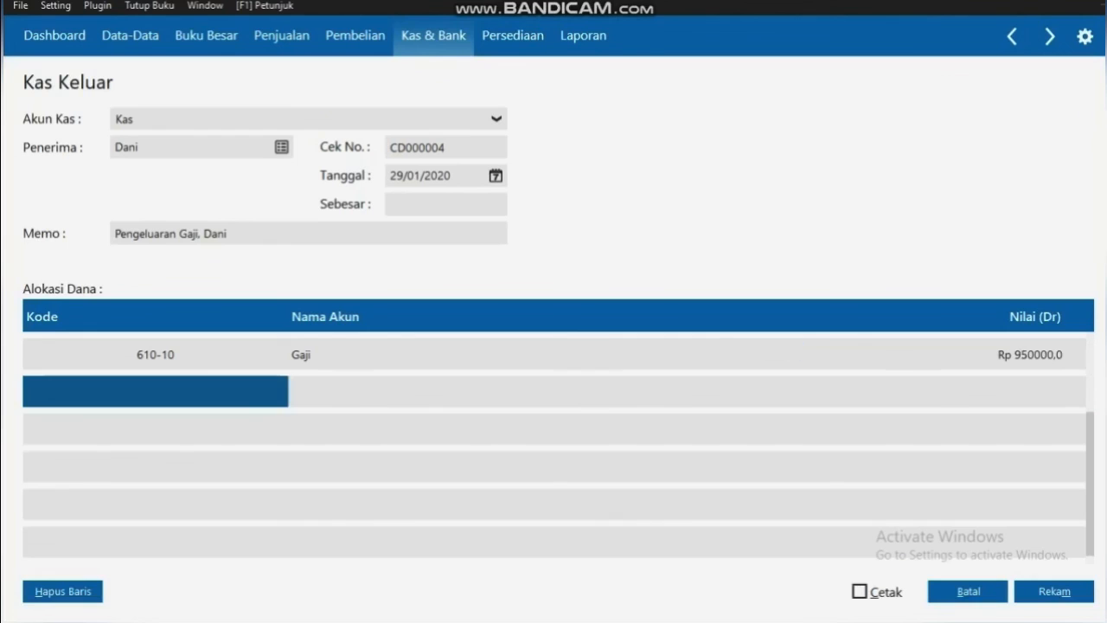
{"action": "left_click", "coordinate": [446, 204]}
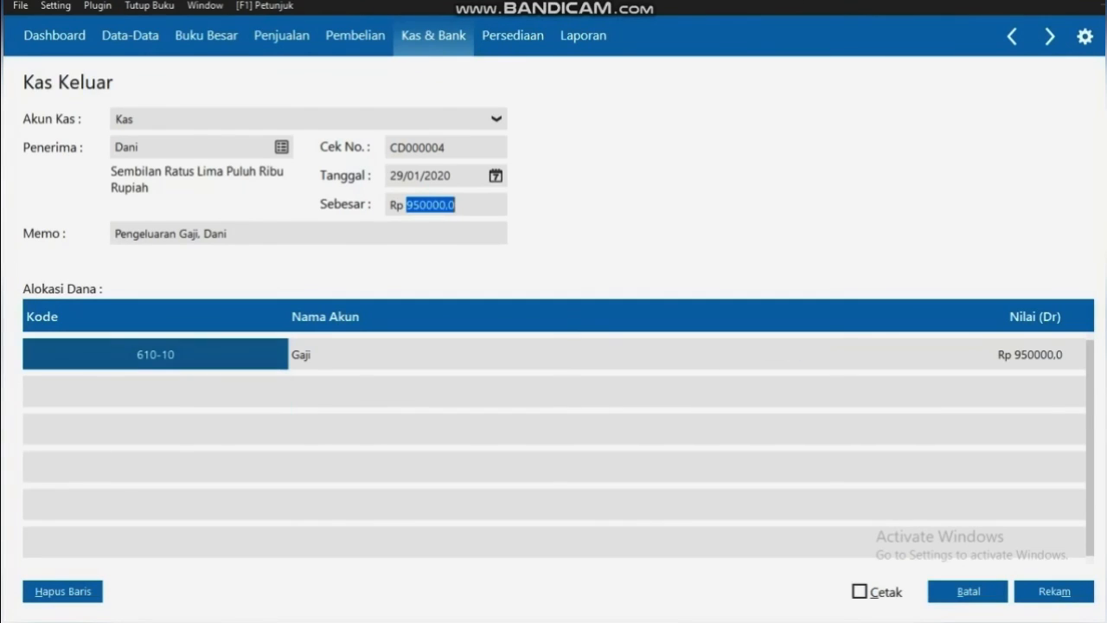
{"action": "key", "text": "alt+m"}
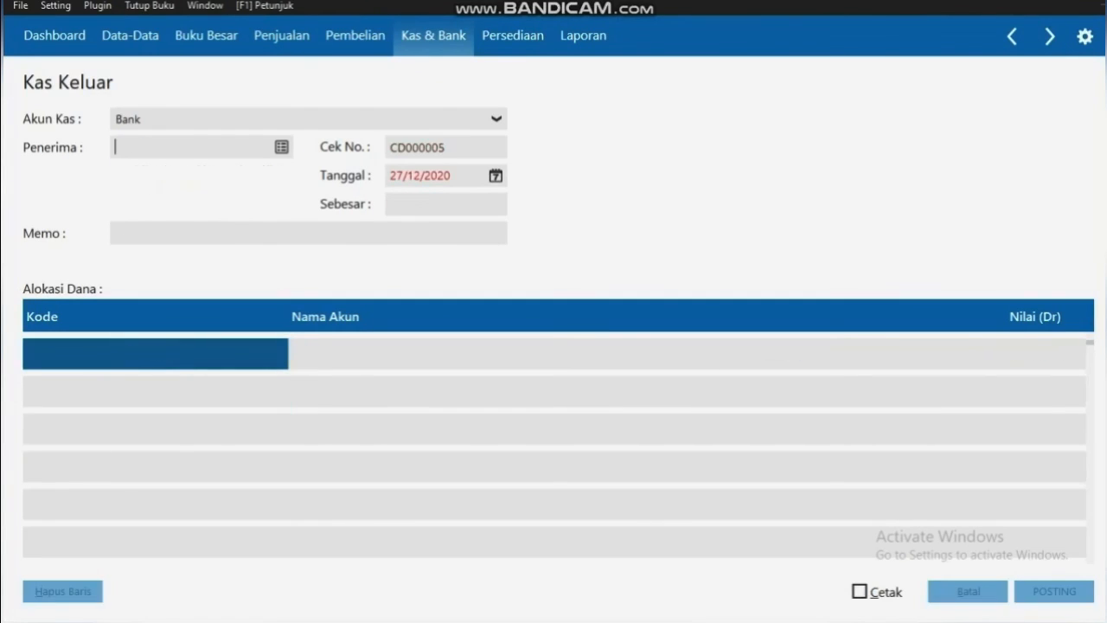
Pay from the Kas account and start a new Others-type contact for the payee
{"action": "left_click", "coordinate": [495, 119]}
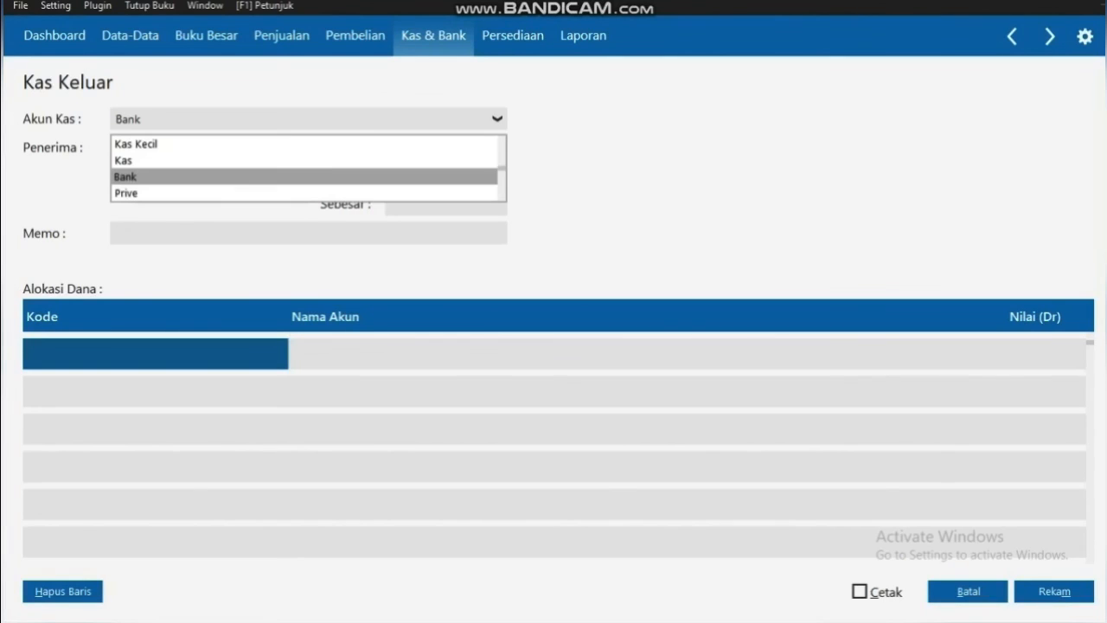
{"action": "left_click", "coordinate": [124, 161]}
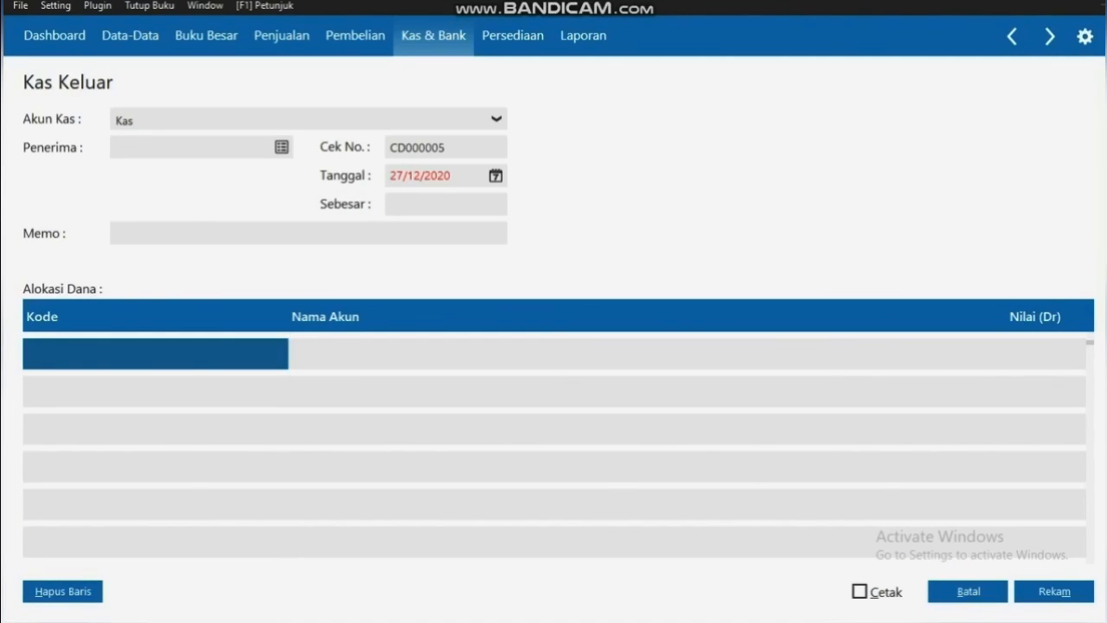
{"action": "left_click", "coordinate": [282, 147]}
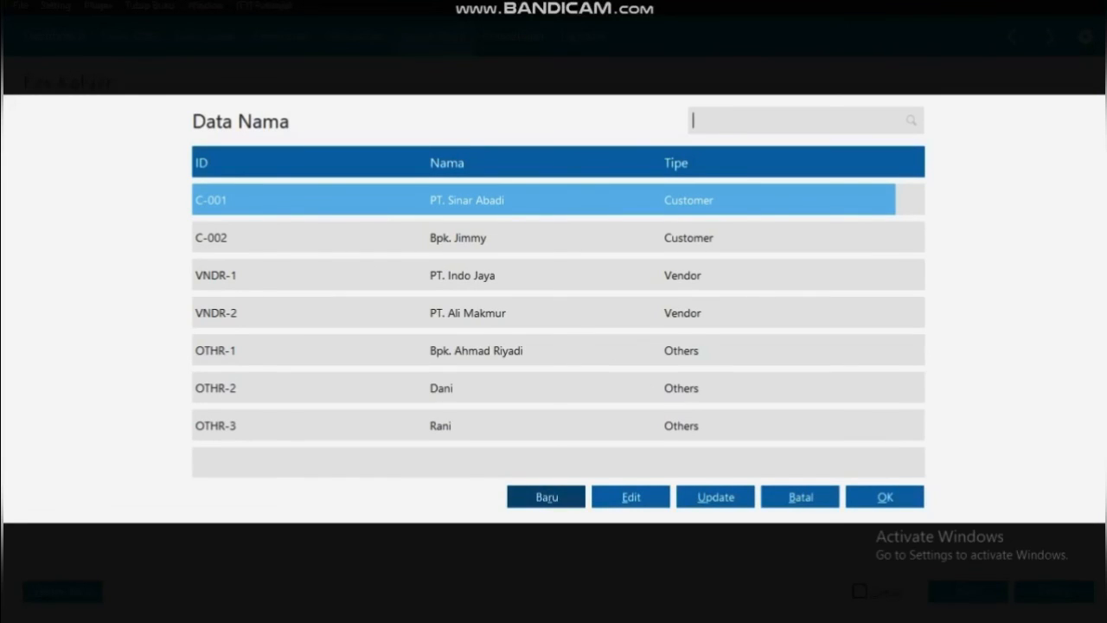
{"action": "left_click", "coordinate": [547, 497]}
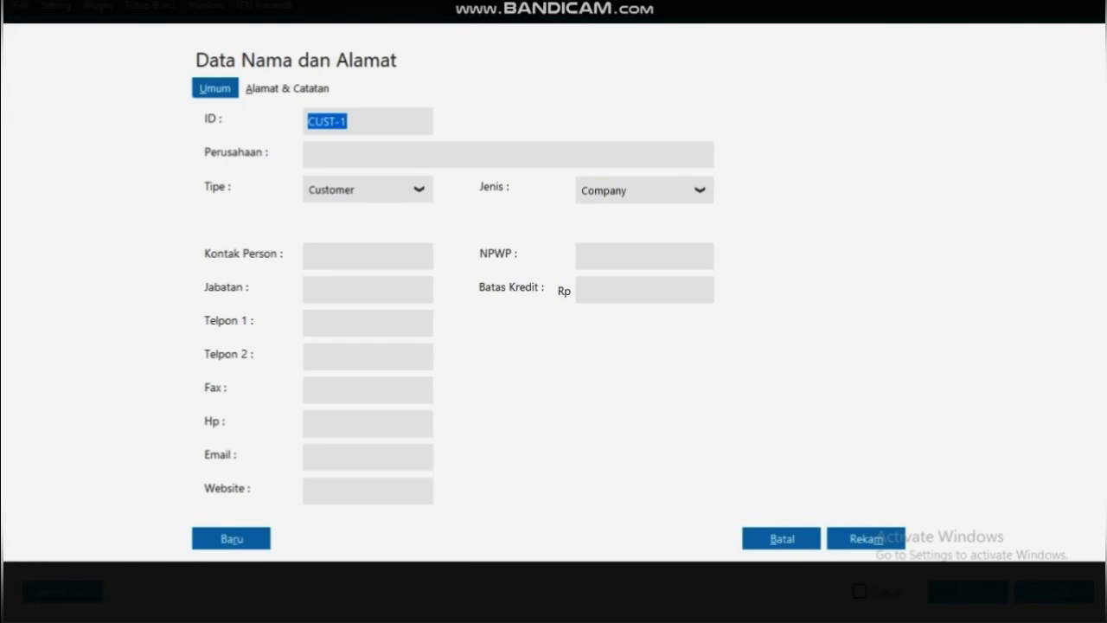
{"action": "left_click", "coordinate": [419, 189]}
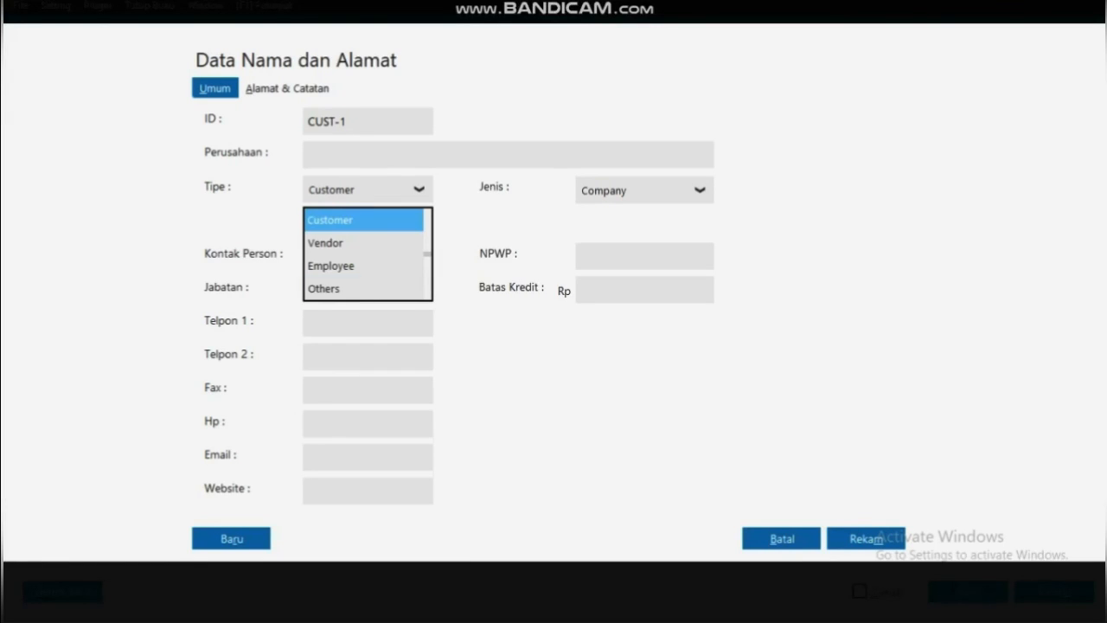
{"action": "left_click", "coordinate": [324, 289]}
Enter the employee's name with job title Karyawan, save as OTHR-4, and select as payee
{"action": "left_click", "coordinate": [328, 155]}
{"action": "type", "text": "Anto"}
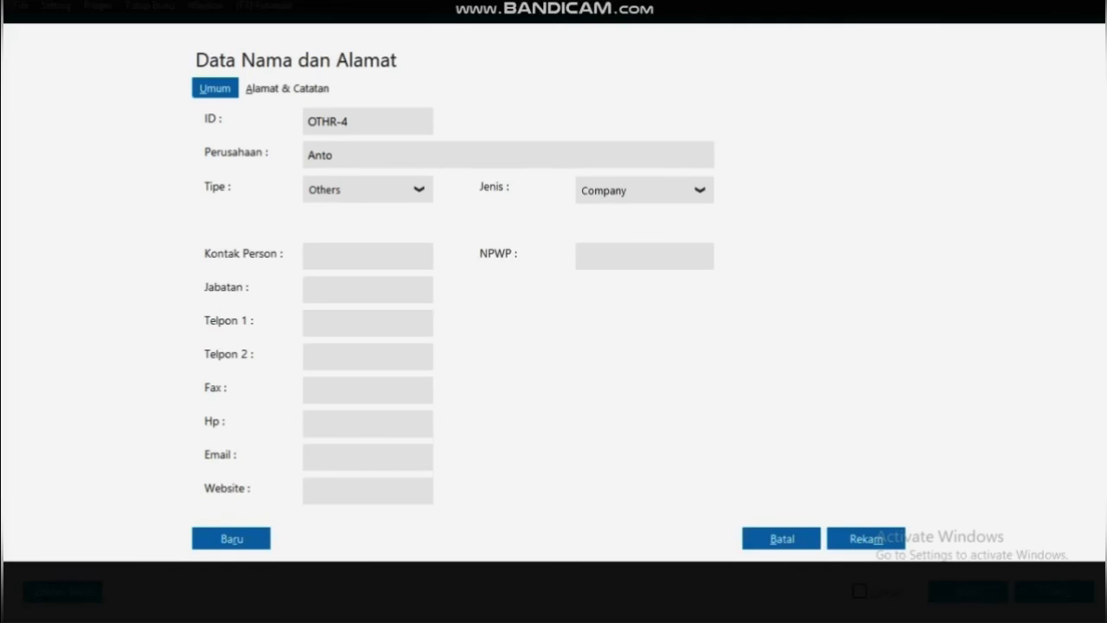
{"action": "left_click", "coordinate": [329, 290]}
{"action": "type", "text": "Karyawan"}
{"action": "key", "text": "alt+m"}
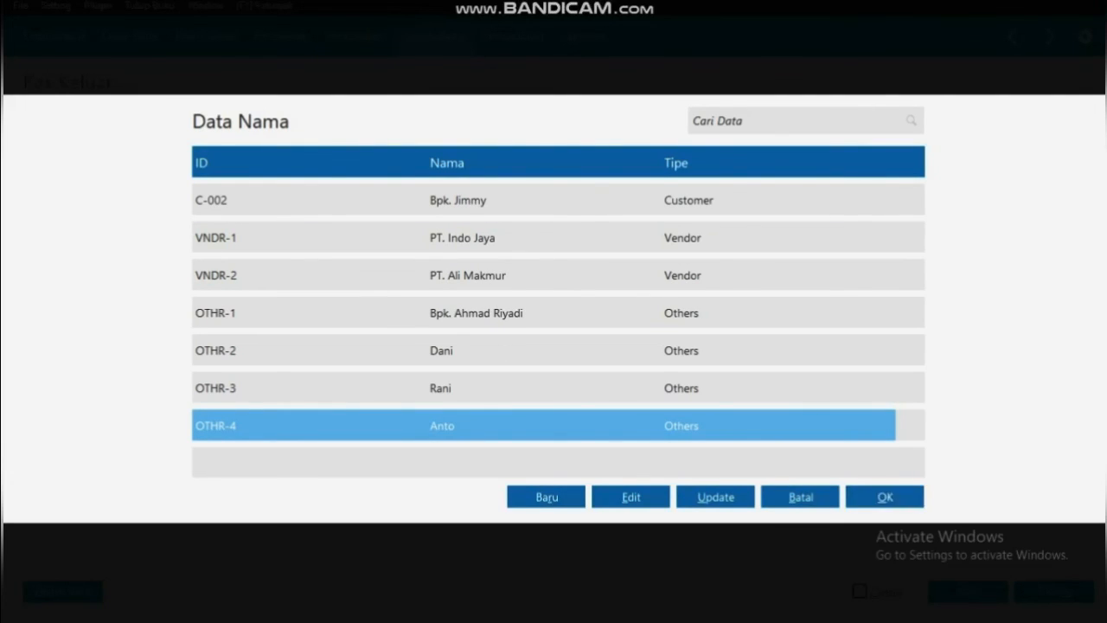
{"action": "key", "text": "Return"}
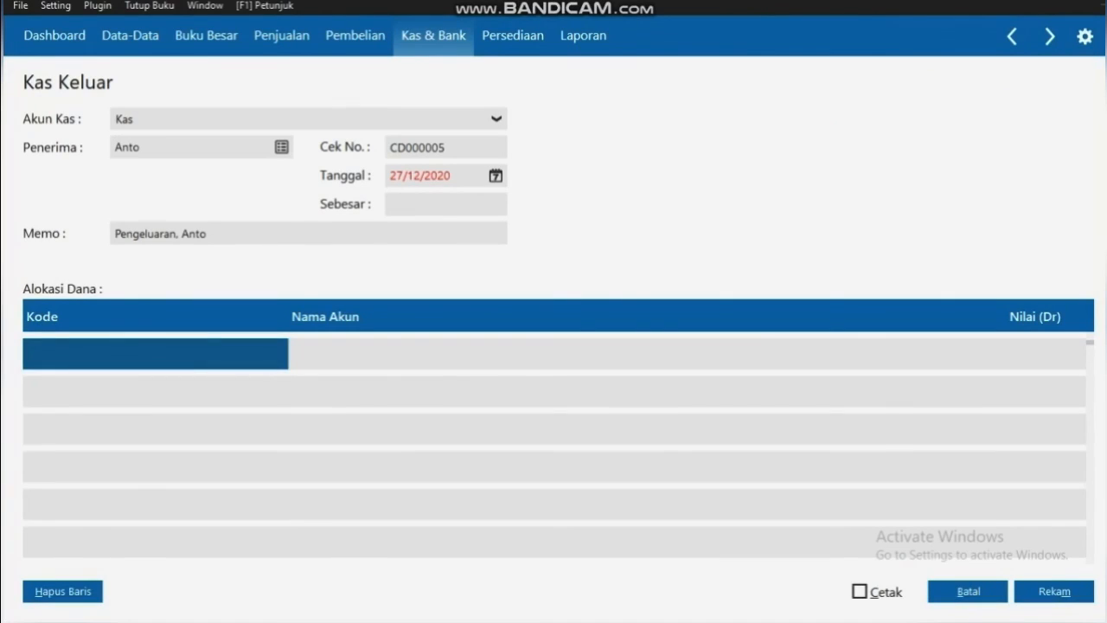
Set the transaction date to 29/01/2020
{"action": "left_click", "coordinate": [495, 176]}
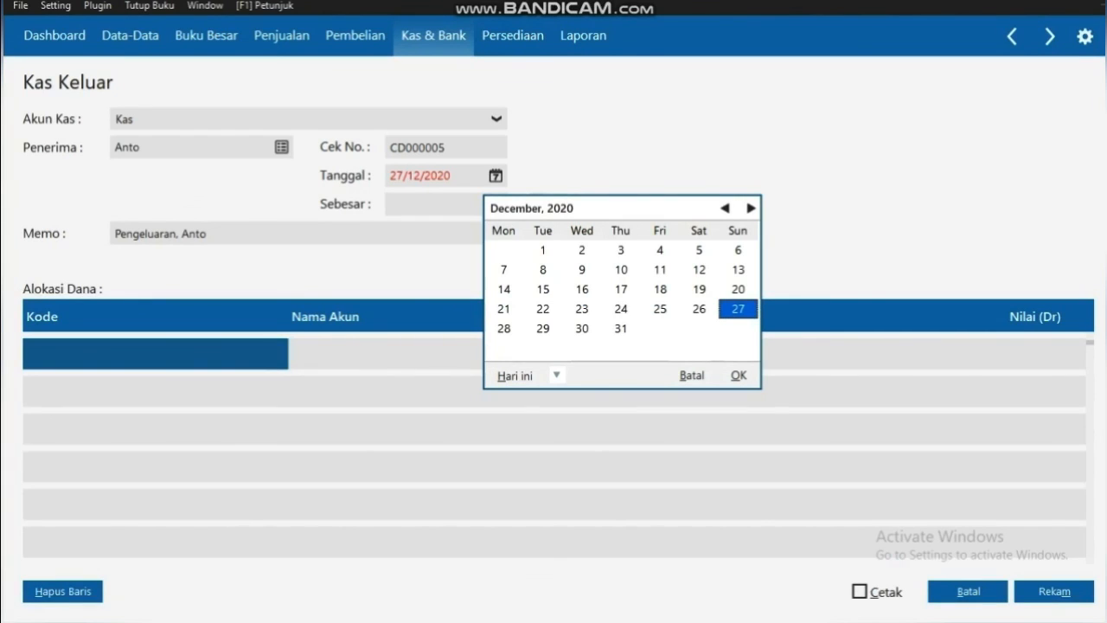
{"action": "left_click", "coordinate": [725, 208]}
{"action": "left_click", "coordinate": [724, 208]}
{"action": "left_click", "coordinate": [725, 209]}
{"action": "left_click", "coordinate": [724, 209]}
{"action": "left_click", "coordinate": [724, 208]}
{"action": "left_click", "coordinate": [724, 209]}
{"action": "left_click", "coordinate": [725, 209]}
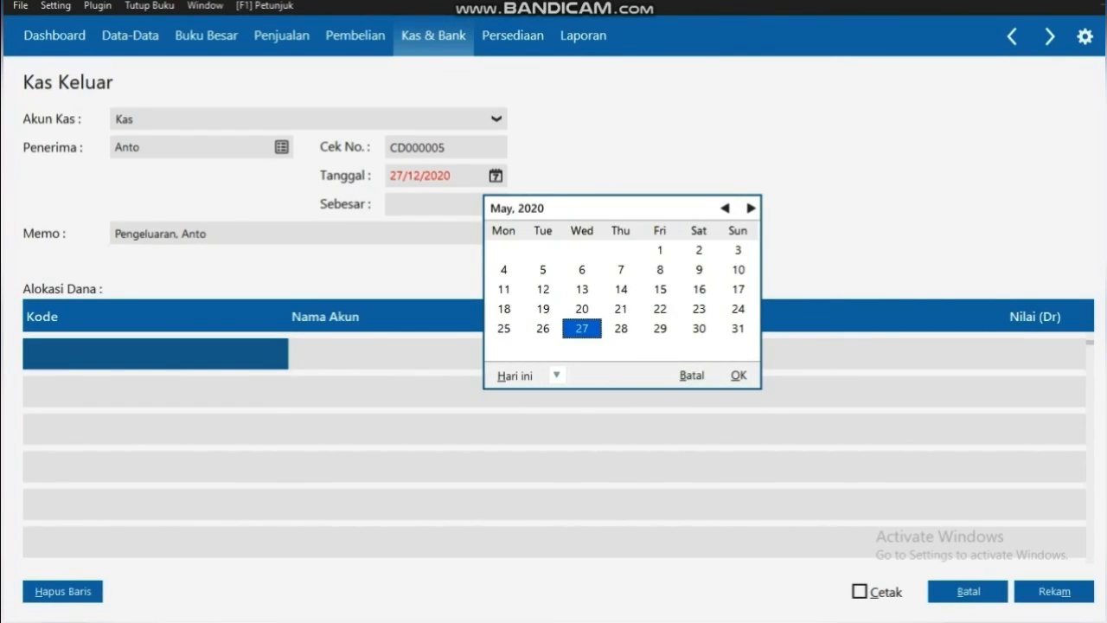
{"action": "left_click", "coordinate": [724, 209]}
{"action": "left_click", "coordinate": [725, 208]}
{"action": "left_click", "coordinate": [725, 209]}
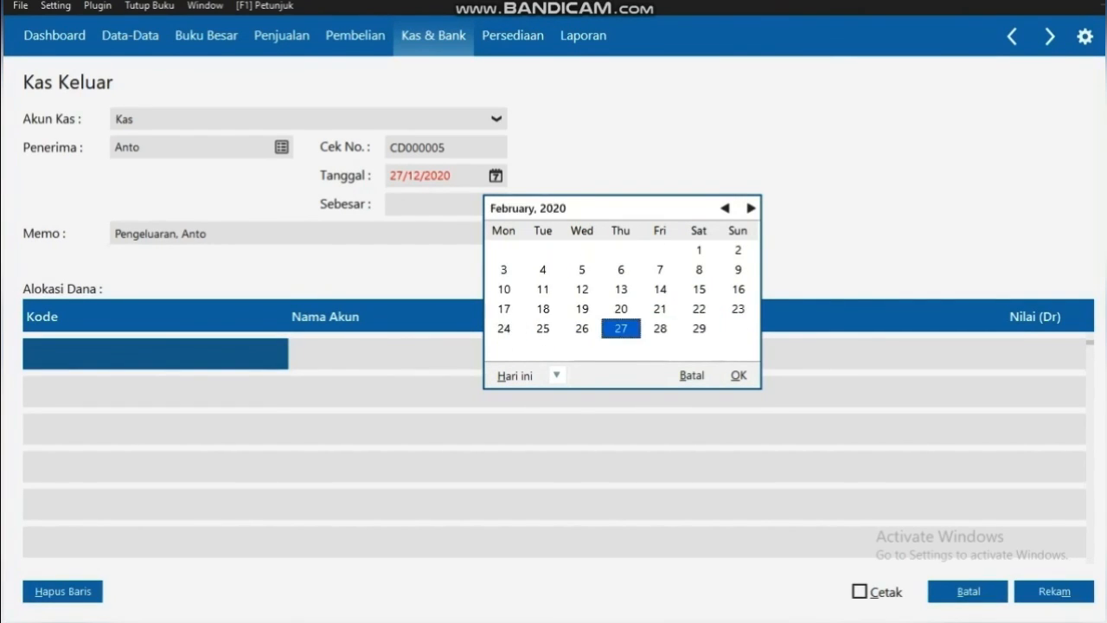
{"action": "left_click", "coordinate": [725, 208]}
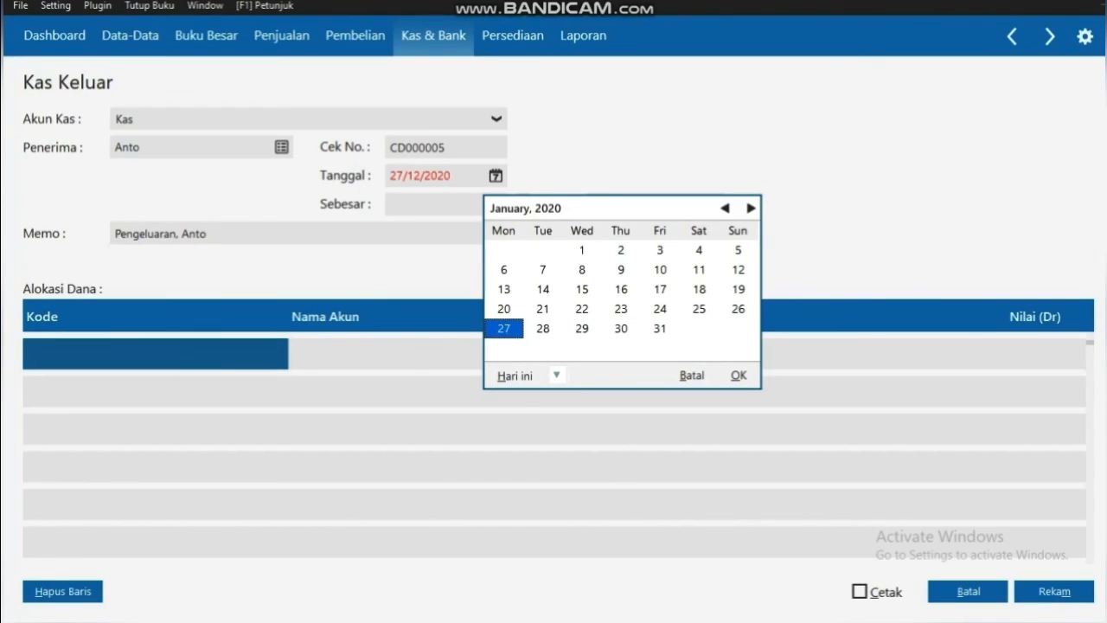
{"action": "left_click", "coordinate": [621, 329]}
{"action": "left_click", "coordinate": [582, 328]}
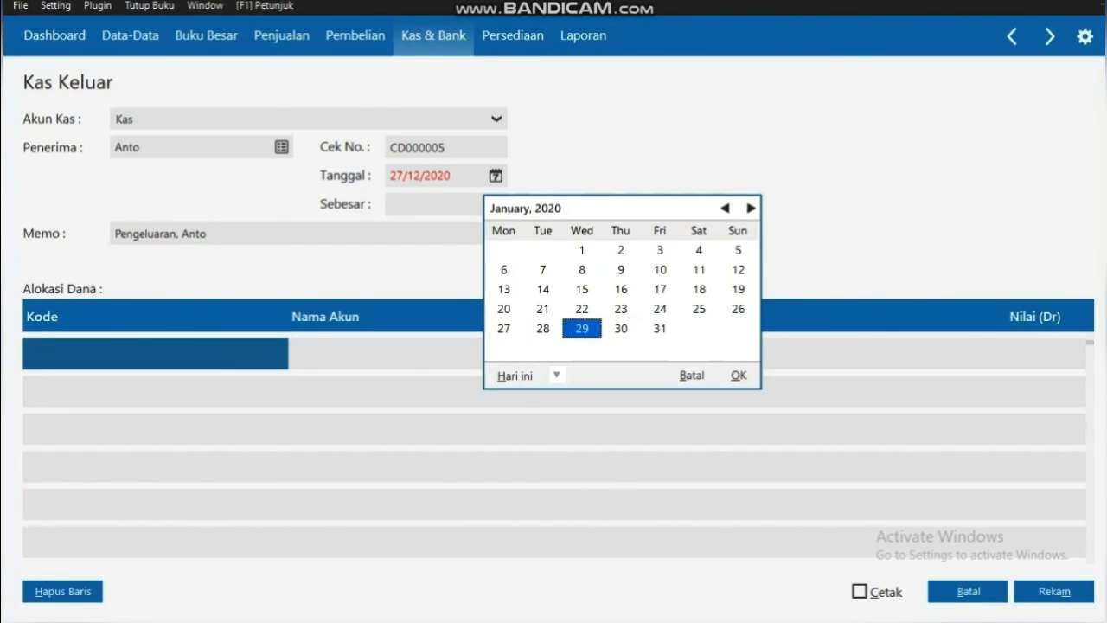
{"action": "left_click", "coordinate": [739, 375]}
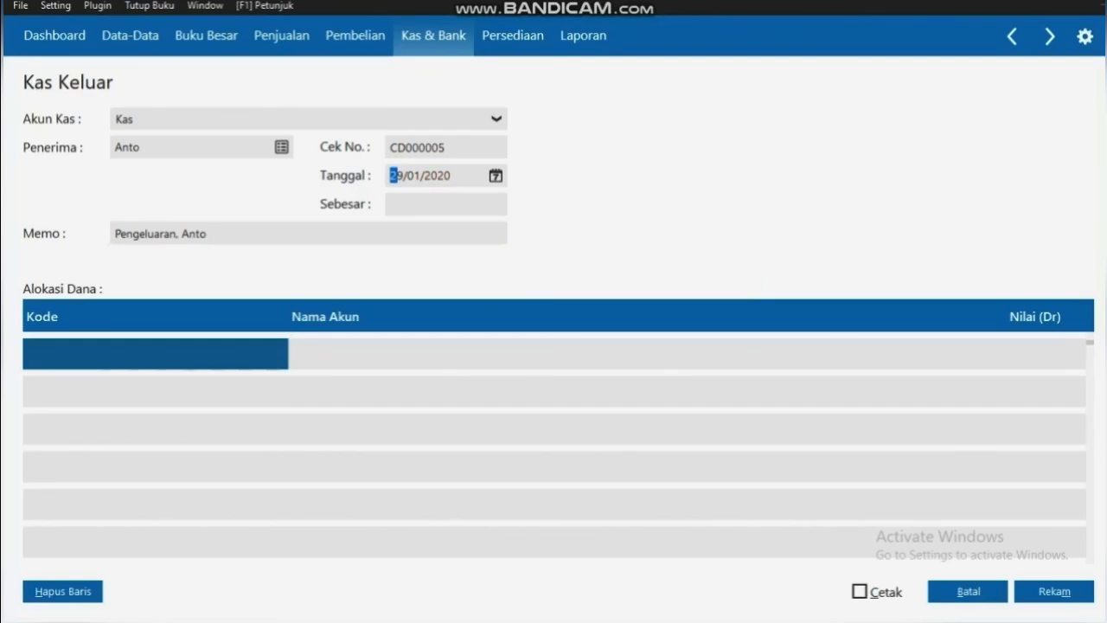
Insert 'Gaji' into the memo after 'Pengeluaran,'
{"action": "key", "text": "Tab"}
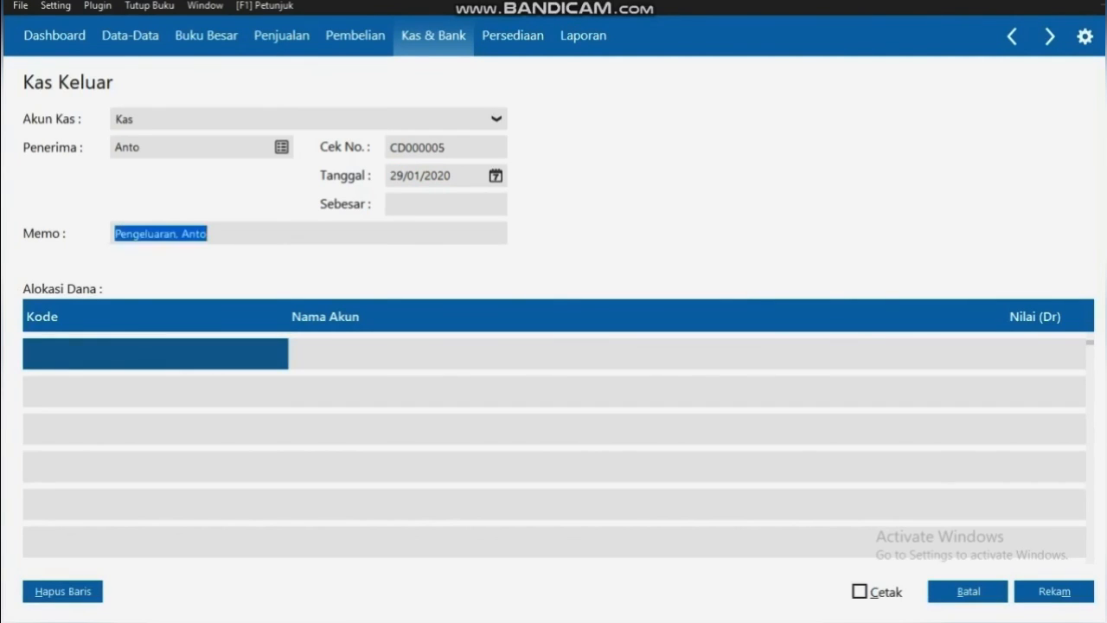
{"action": "double_click", "coordinate": [177, 233]}
{"action": "left_click", "coordinate": [177, 234]}
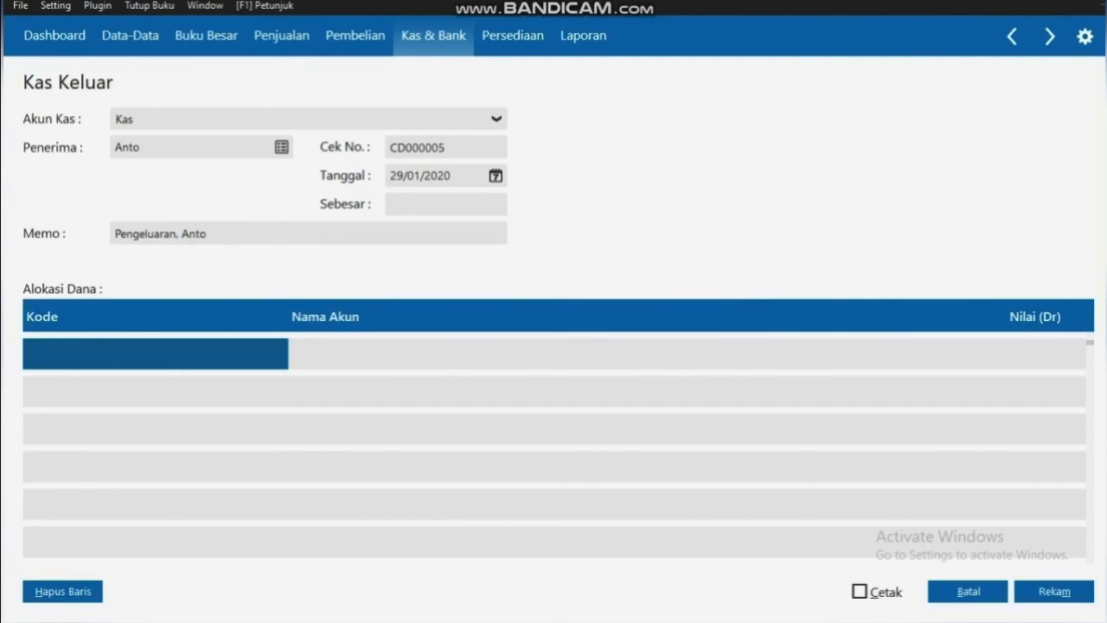
{"action": "type", "text": "Gaji"}
Choose account 61010 Gaji for the allocation row
{"action": "double_click", "coordinate": [156, 354]}
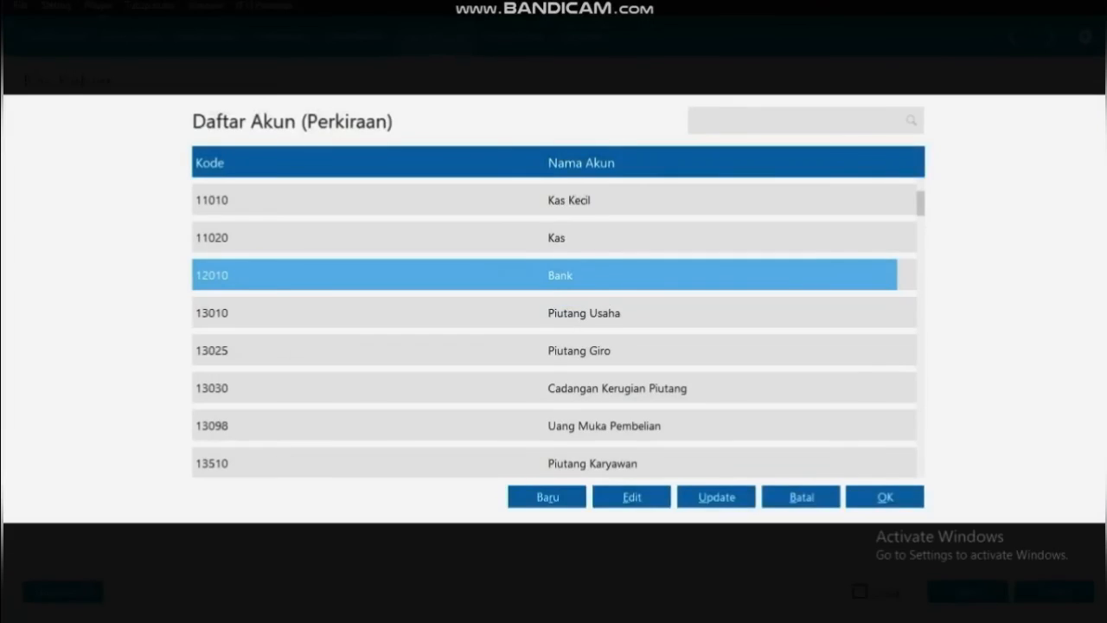
{"action": "key", "text": "Down"}
{"action": "key", "text": "Down"}
{"action": "key", "text": "Down"}
{"action": "key", "text": "Down"}
{"action": "key", "text": "Down"}
{"action": "key", "text": "Down"}
{"action": "key", "text": "Down"}
{"action": "key", "text": "Down"}
{"action": "key", "text": "Down"}
{"action": "key", "text": "Down"}
{"action": "key", "text": "Down"}
{"action": "key", "text": "Down"}
{"action": "key", "text": "Down"}
{"action": "key", "text": "Down"}
{"action": "key", "text": "Down"}
{"action": "key", "text": "Down"}
{"action": "key", "text": "Down"}
{"action": "key", "text": "Down"}
{"action": "key", "text": "Down"}
{"action": "key", "text": "Down"}
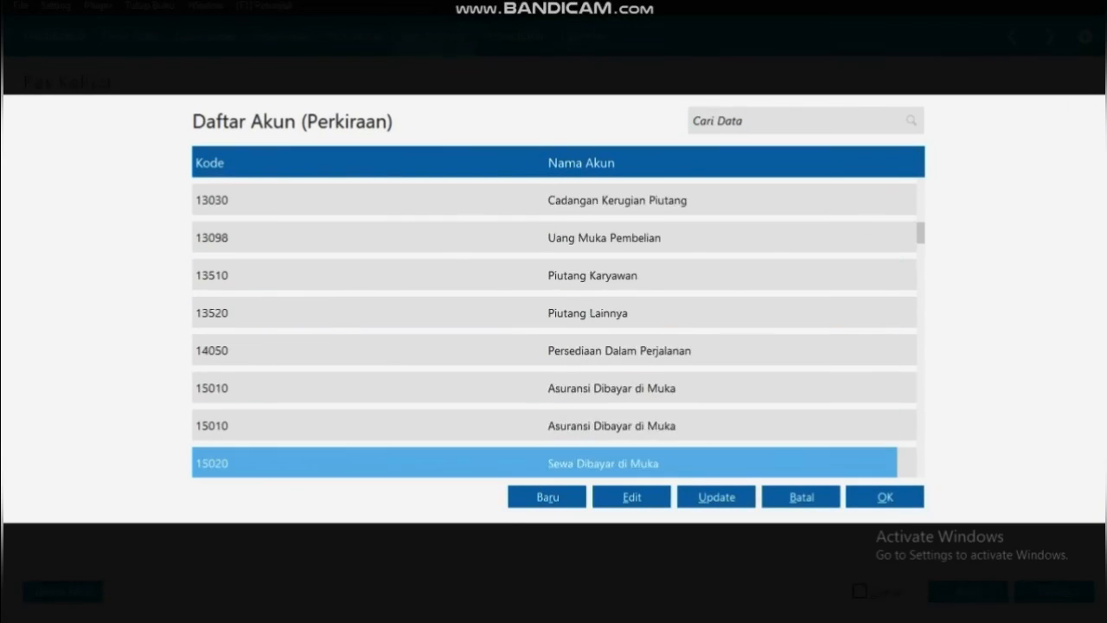
{"action": "key", "text": "Down"}
{"action": "key", "text": "Down"}
{"action": "key", "text": "Down"}
{"action": "key", "text": "Down"}
{"action": "key", "text": "Down"}
{"action": "key", "text": "Down"}
{"action": "key", "text": "Down"}
{"action": "key", "text": "Down"}
{"action": "key", "text": "Down"}
{"action": "key", "text": "Down"}
{"action": "key", "text": "Down"}
{"action": "key", "text": "Down"}
{"action": "key", "text": "Down"}
{"action": "key", "text": "Down"}
{"action": "key", "text": "Down"}
{"action": "key", "text": "Down"}
{"action": "key", "text": "Down"}
{"action": "key", "text": "Down"}
{"action": "key", "text": "Down"}
{"action": "key", "text": "Down"}
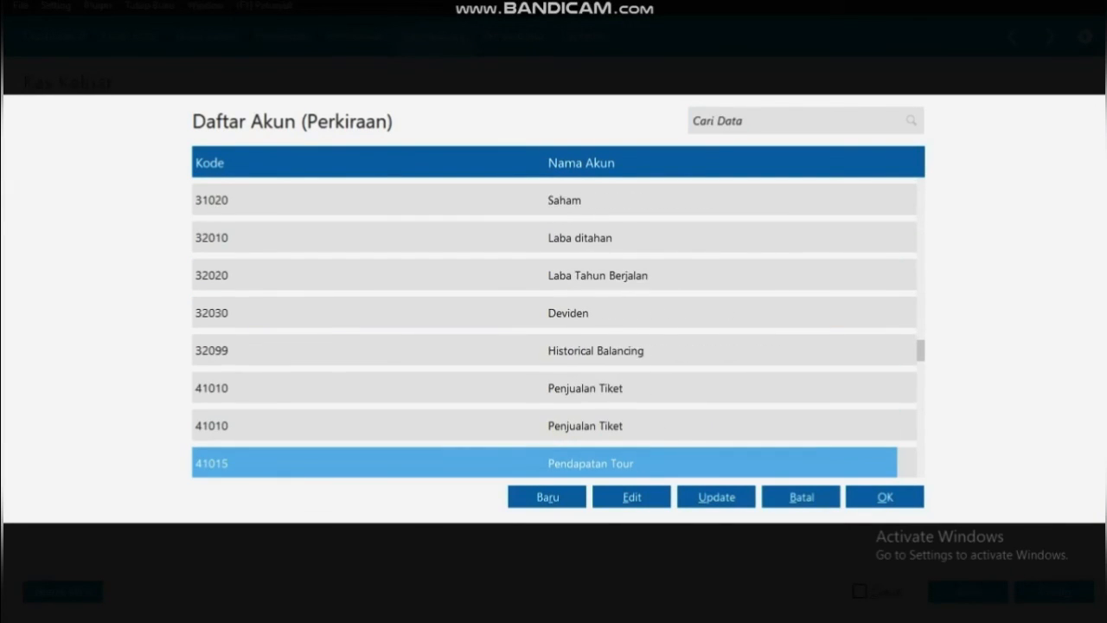
{"action": "key", "text": "Down"}
{"action": "key", "text": "Down"}
{"action": "key", "text": "Down"}
{"action": "key", "text": "Down"}
{"action": "key", "text": "Down"}
{"action": "key", "text": "Down"}
{"action": "key", "text": "Down"}
{"action": "key", "text": "Down"}
{"action": "key", "text": "Down"}
{"action": "key", "text": "Down"}
{"action": "key", "text": "Down"}
{"action": "key", "text": "Down"}
{"action": "key", "text": "Down"}
{"action": "key", "text": "Down"}
{"action": "key", "text": "Down"}
{"action": "key", "text": "Down"}
{"action": "key", "text": "Down"}
{"action": "key", "text": "Down"}
{"action": "key", "text": "Down"}
{"action": "key", "text": "Down"}
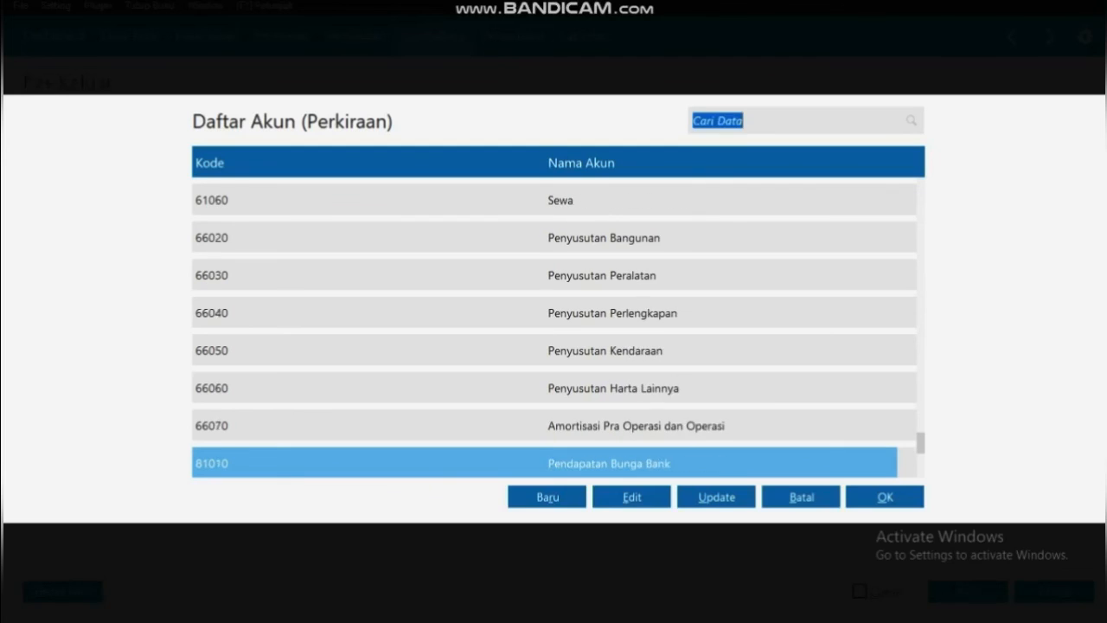
{"action": "key", "text": "Down"}
{"action": "key", "text": "Down"}
{"action": "key", "text": "Down"}
{"action": "key", "text": "Up"}
{"action": "key", "text": "Up"}
{"action": "key", "text": "Up"}
{"action": "key", "text": "Up"}
{"action": "key", "text": "Up"}
{"action": "key", "text": "Up"}
{"action": "key", "text": "Up"}
{"action": "key", "text": "Up"}
{"action": "key", "text": "Up"}
{"action": "key", "text": "Up"}
{"action": "key", "text": "Up"}
{"action": "key", "text": "Up"}
{"action": "key", "text": "Up"}
{"action": "key", "text": "Up"}
{"action": "key", "text": "Up"}
{"action": "key", "text": "Up"}
{"action": "key", "text": "Up"}
{"action": "key", "text": "Up"}
{"action": "key", "text": "Up"}
{"action": "key", "text": "Up"}
{"action": "key", "text": "Up"}
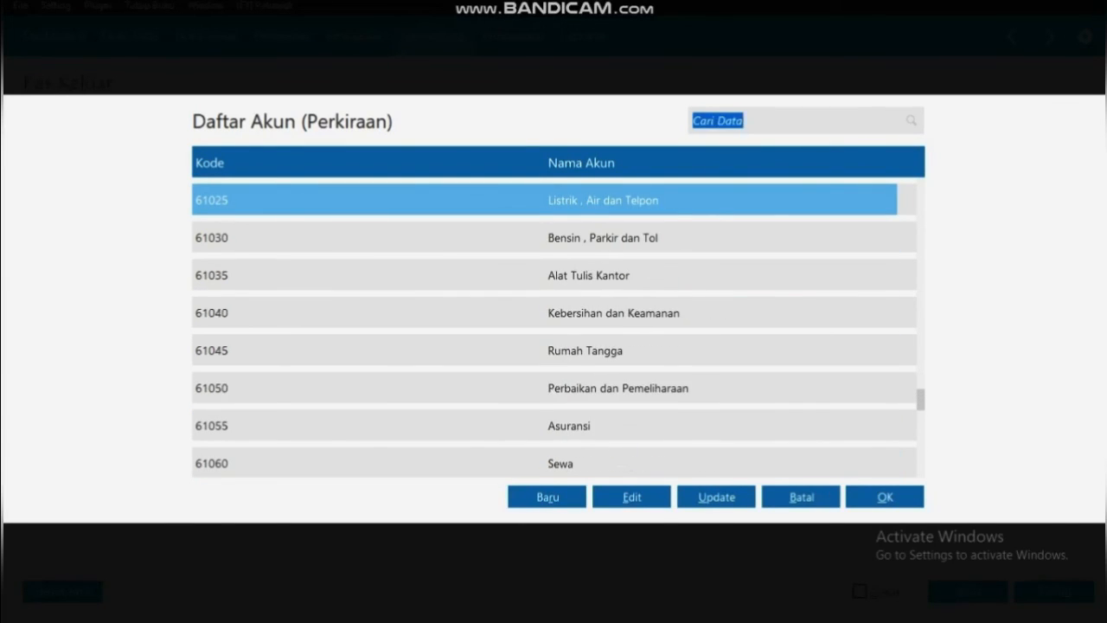
{"action": "key", "text": "Up"}
{"action": "key", "text": "Up"}
{"action": "key", "text": "Up"}
{"action": "key", "text": "Up"}
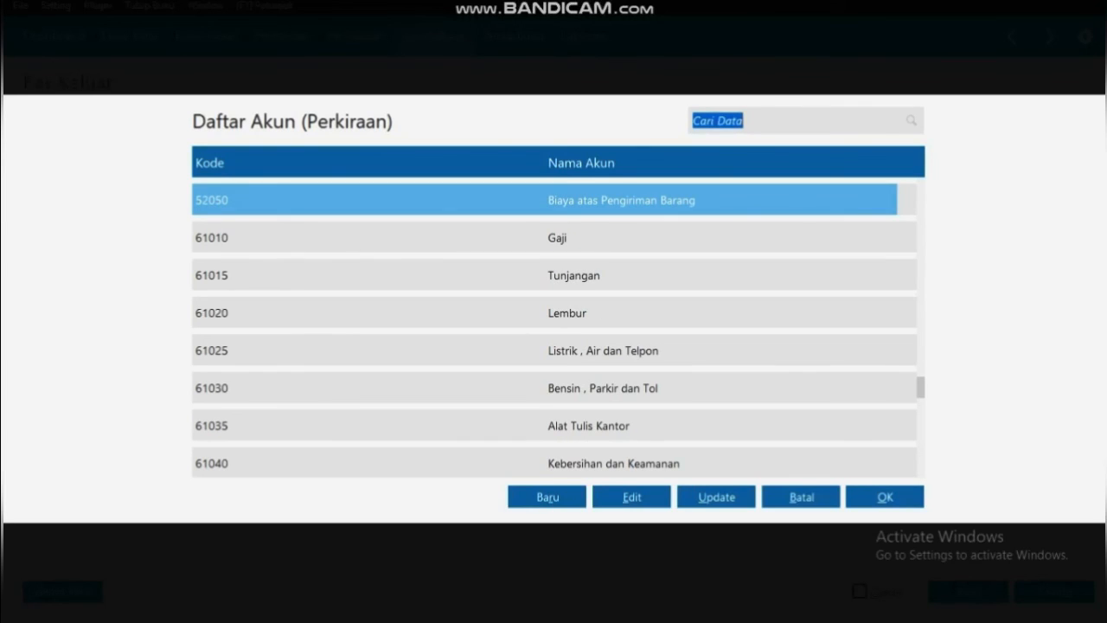
{"action": "key", "text": "Down"}
{"action": "key", "text": "Return"}
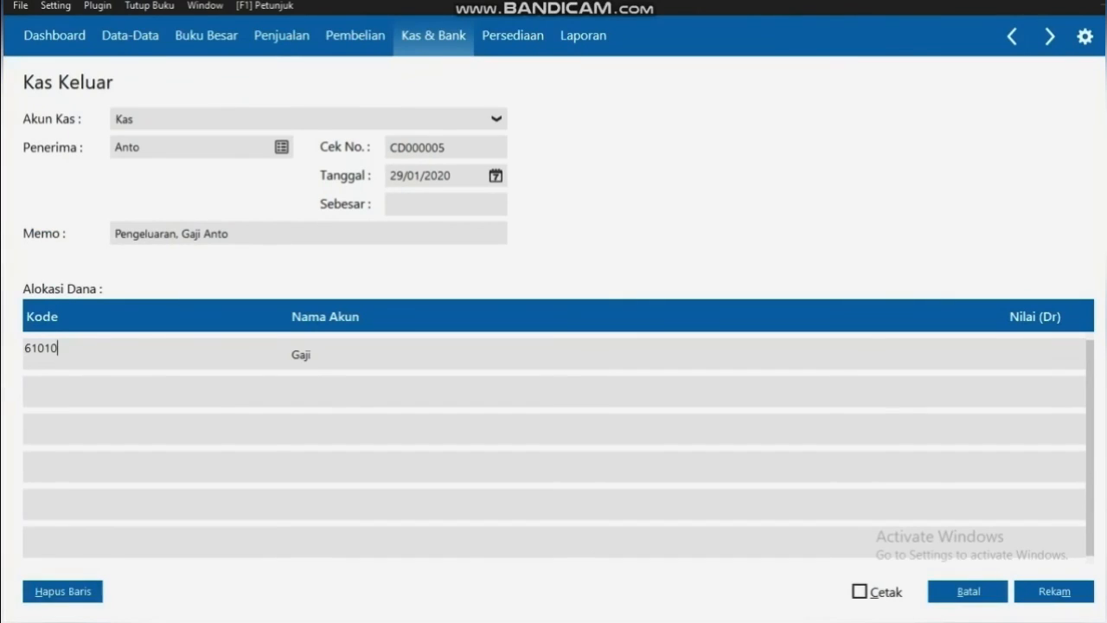
{"action": "key", "text": "Return"}
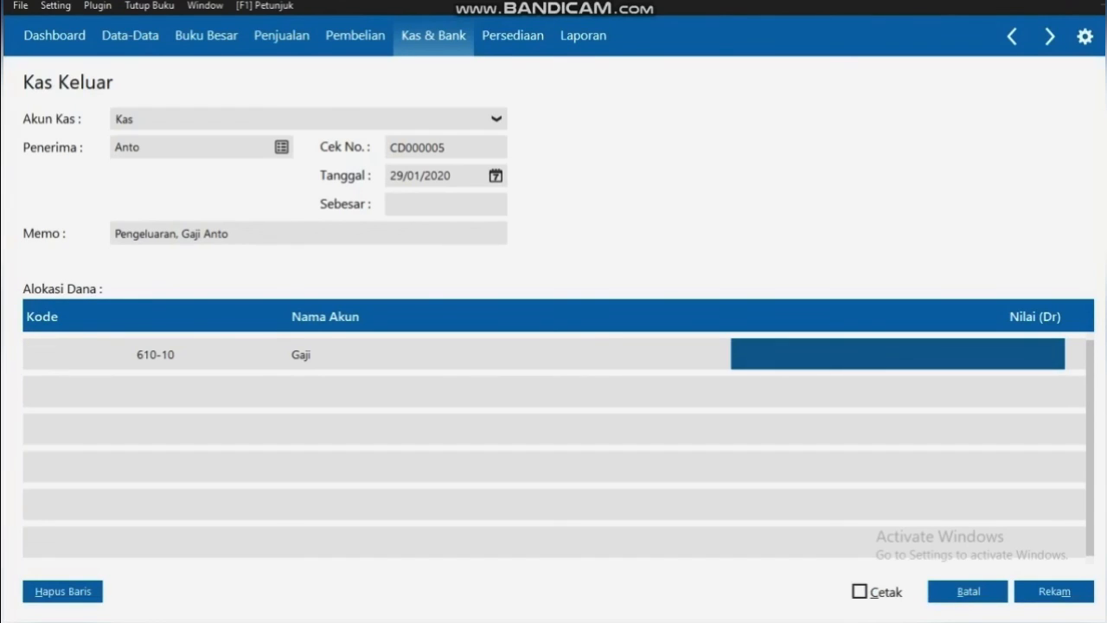
Enter Rp 400000 as the Gaji amount and save payment CD000005
{"action": "left_click", "coordinate": [734, 348]}
{"action": "type", "text": "400000"}
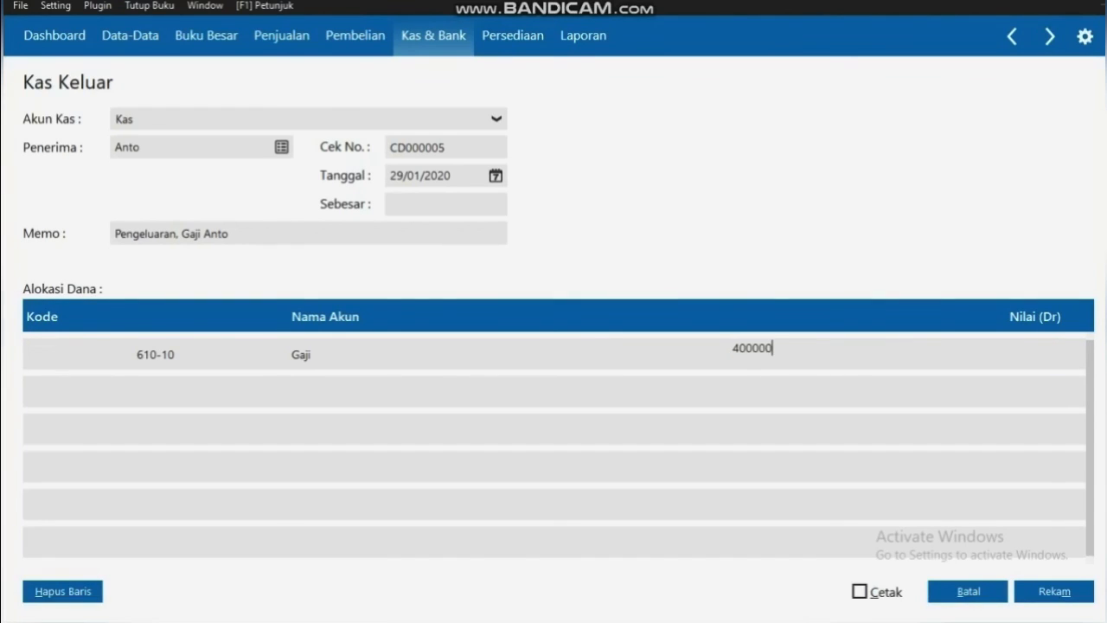
{"action": "key", "text": "Return"}
{"action": "key", "text": "Return"}
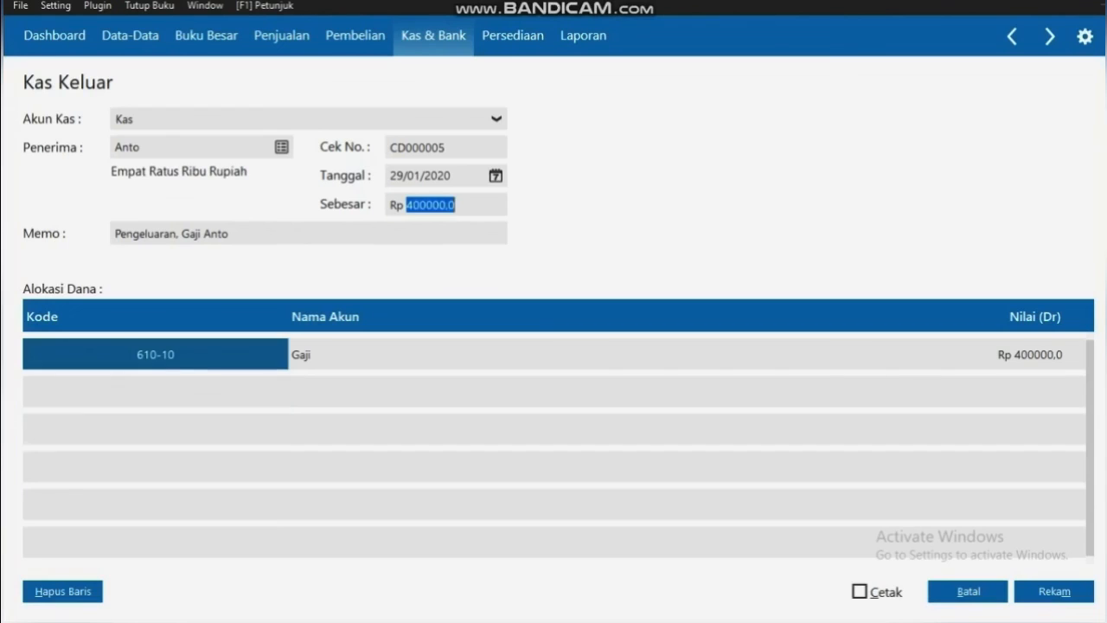
{"action": "left_click", "coordinate": [1053, 591]}
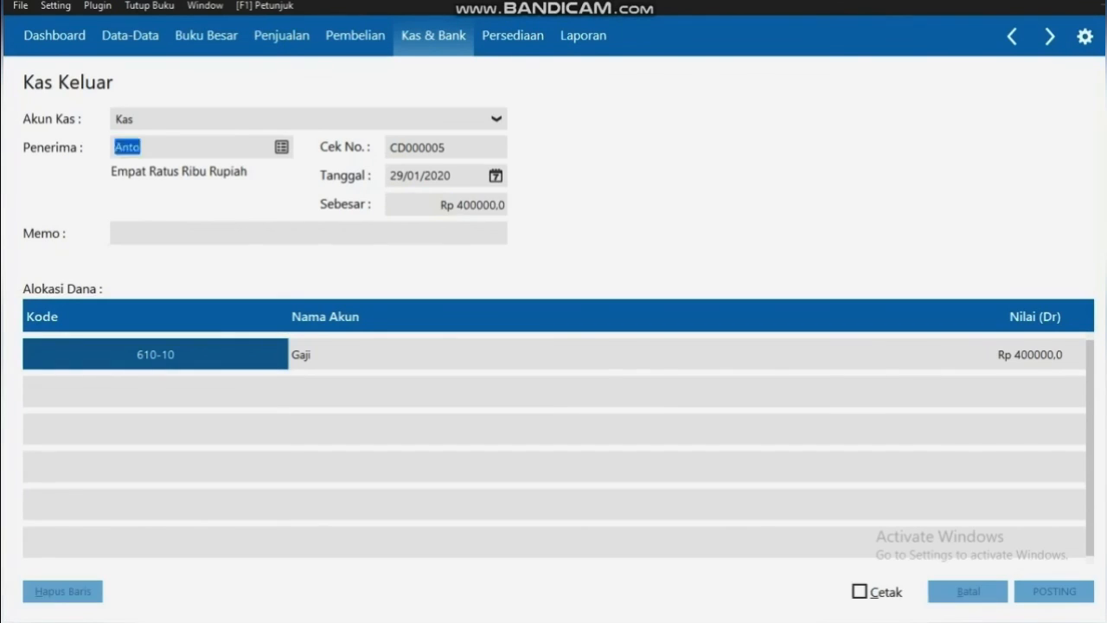
Pay from the Kas account and start a new Others-type contact for the payee
{"action": "left_click", "coordinate": [496, 120]}
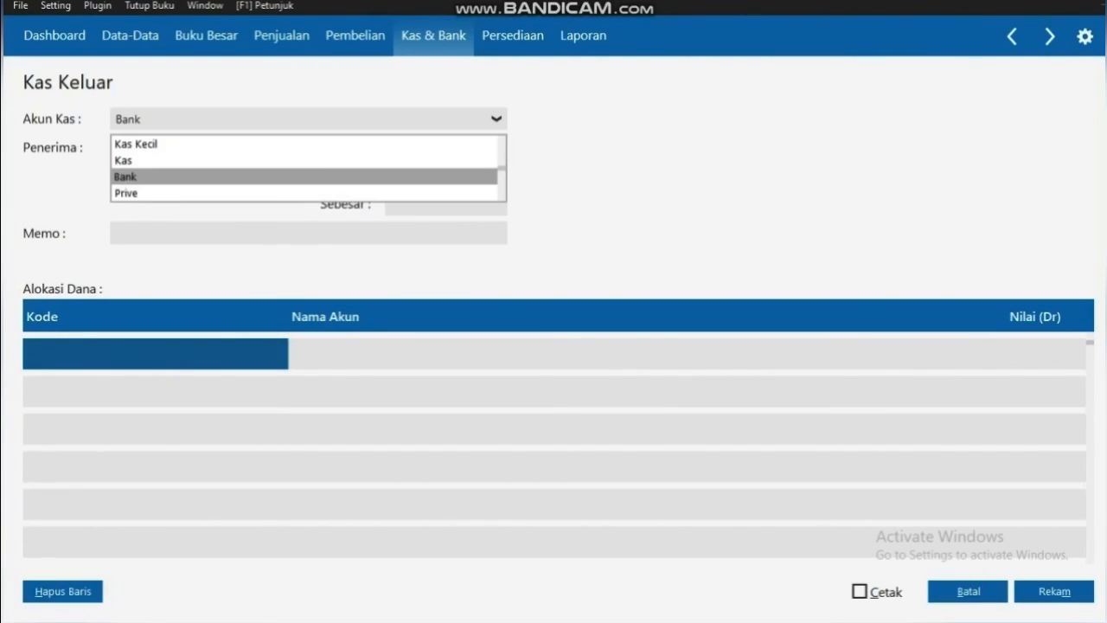
{"action": "key", "text": "Up"}
{"action": "key", "text": "Return"}
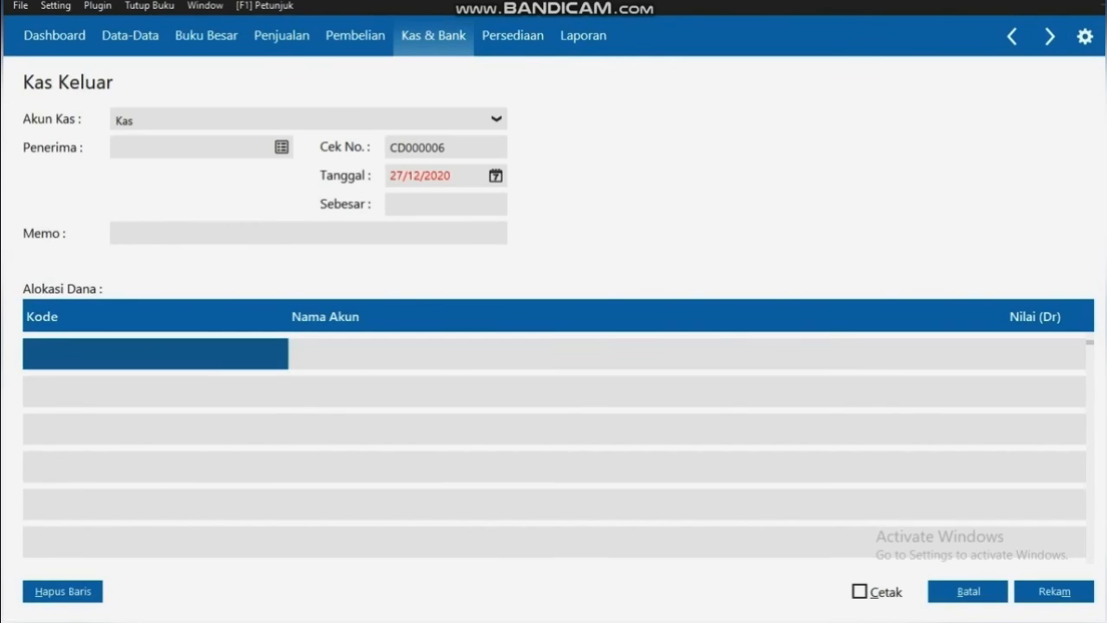
{"action": "left_click", "coordinate": [282, 147]}
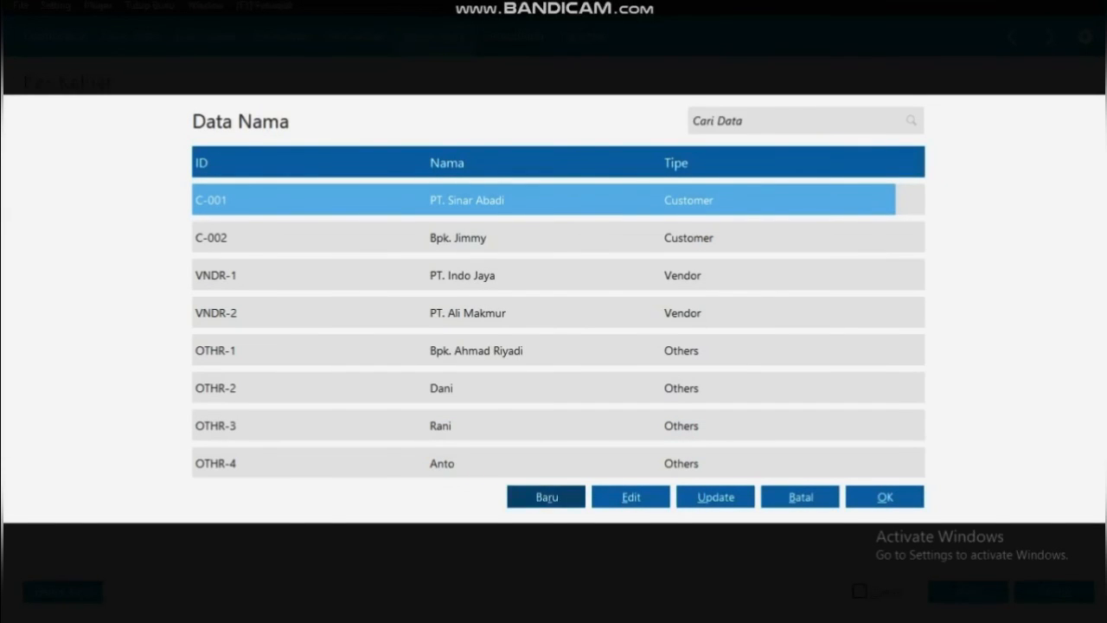
{"action": "left_click", "coordinate": [546, 497]}
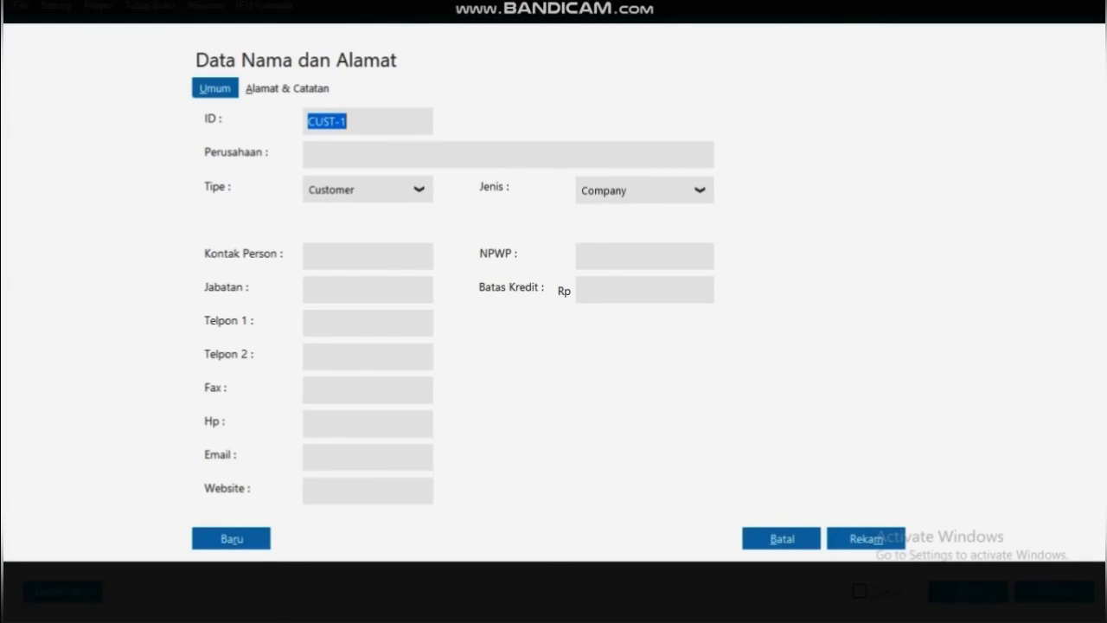
{"action": "left_click", "coordinate": [419, 190]}
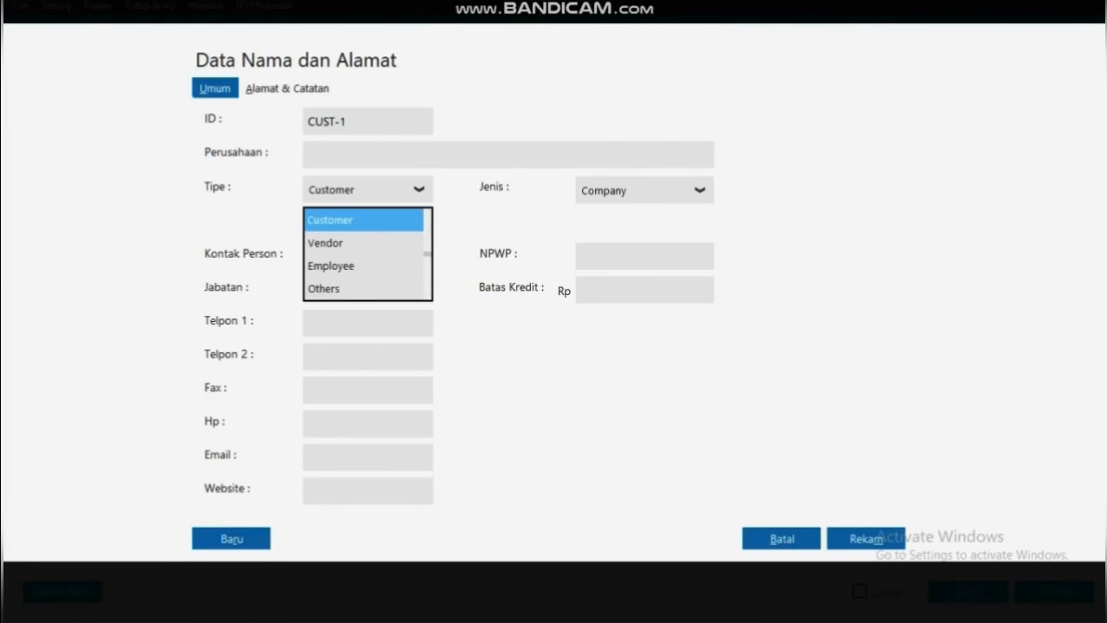
{"action": "left_click", "coordinate": [325, 289]}
Enter the employee's name with position Karyawan, save as OTHR-5, and set as payee
{"action": "left_click", "coordinate": [311, 155]}
{"action": "type", "text": "Bambang"}
{"action": "left_click", "coordinate": [311, 290]}
{"action": "type", "text": "Karyawan"}
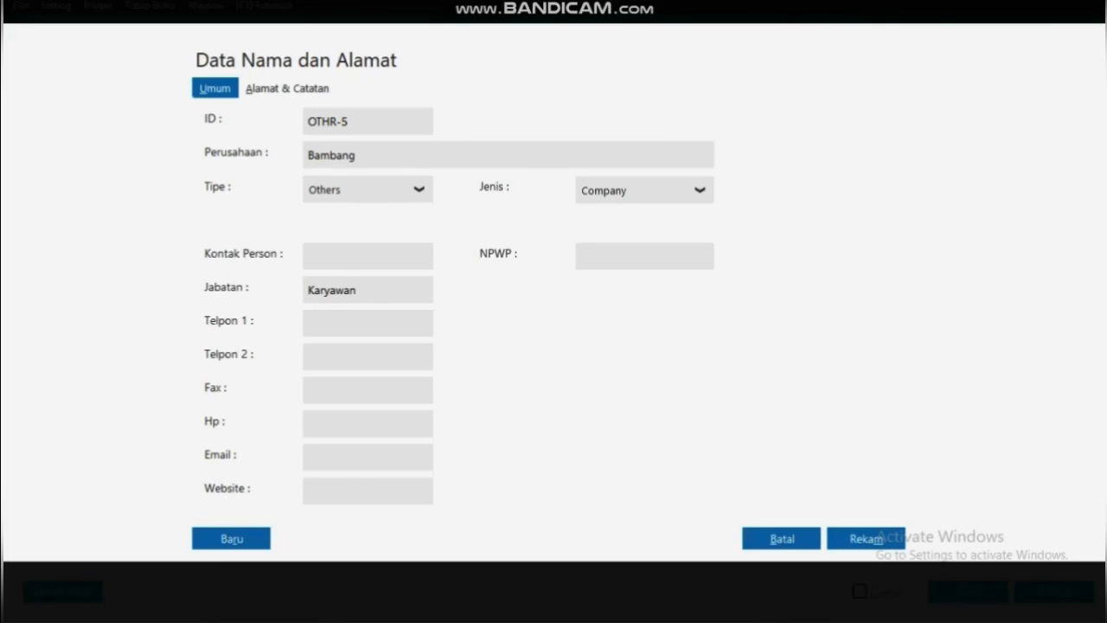
{"action": "left_click", "coordinate": [866, 538]}
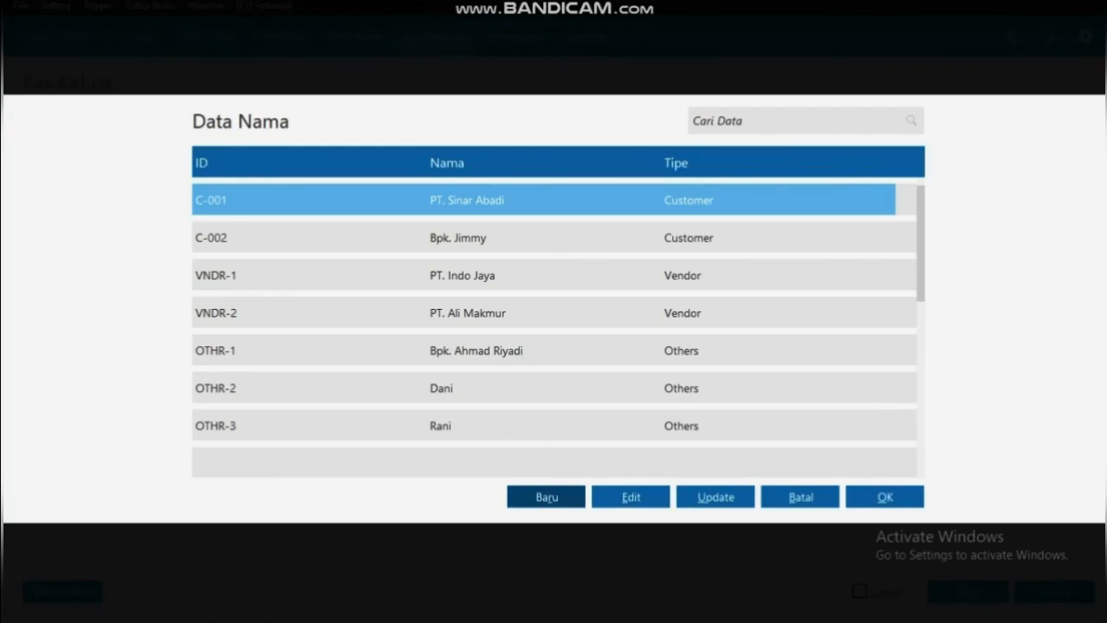
{"action": "left_click", "coordinate": [920, 443]}
{"action": "left_click", "coordinate": [920, 443]}
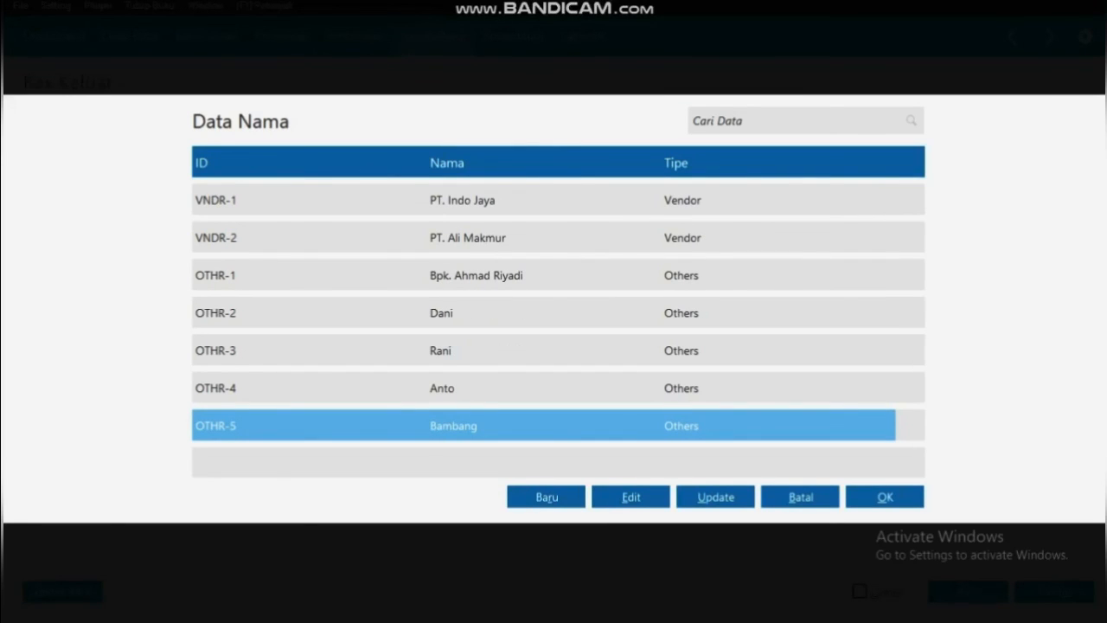
{"action": "left_click", "coordinate": [885, 497]}
{"action": "left_click", "coordinate": [495, 175]}
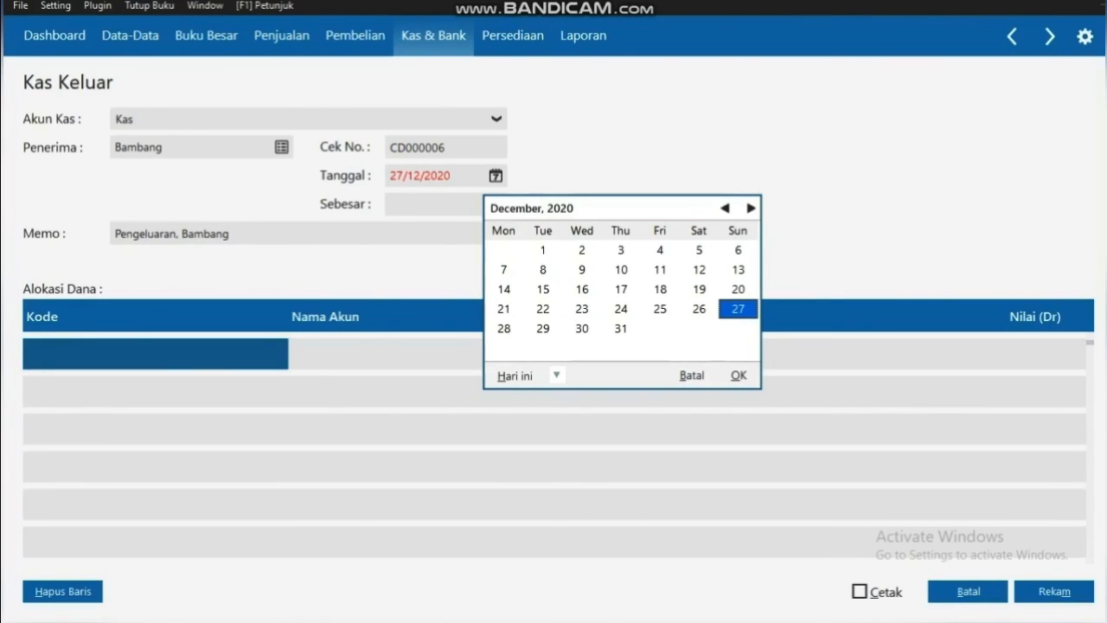
Set the transaction date to 29/01/2020
{"action": "left_click", "coordinate": [725, 208]}
{"action": "left_click", "coordinate": [725, 208]}
{"action": "left_click", "coordinate": [725, 208]}
{"action": "left_click", "coordinate": [724, 208]}
{"action": "left_click", "coordinate": [725, 208]}
{"action": "left_click", "coordinate": [725, 208]}
{"action": "left_click", "coordinate": [725, 209]}
{"action": "left_click", "coordinate": [725, 208]}
{"action": "left_click", "coordinate": [725, 209]}
{"action": "left_click", "coordinate": [724, 208]}
{"action": "left_click", "coordinate": [725, 209]}
{"action": "left_click", "coordinate": [725, 209]}
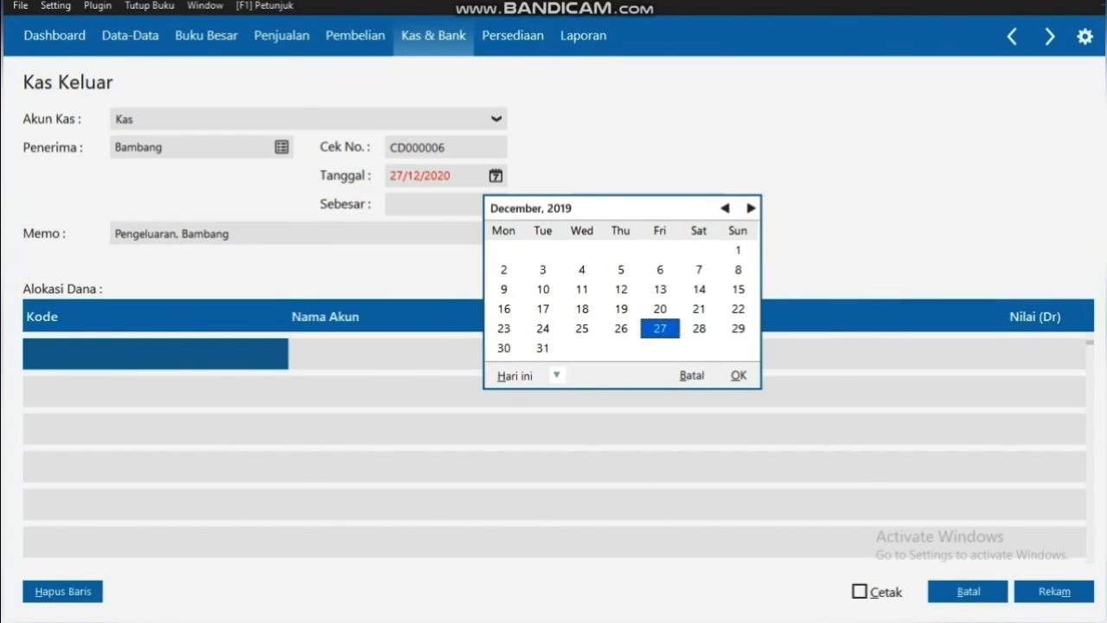
{"action": "left_click", "coordinate": [750, 208]}
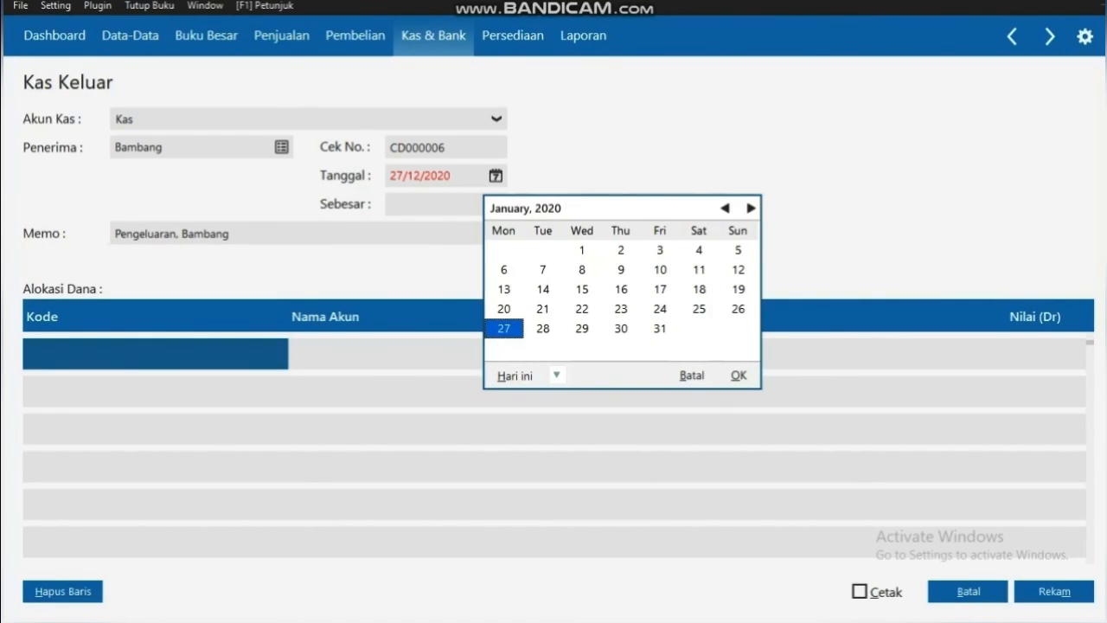
{"action": "left_click", "coordinate": [582, 329]}
{"action": "left_click", "coordinate": [737, 376]}
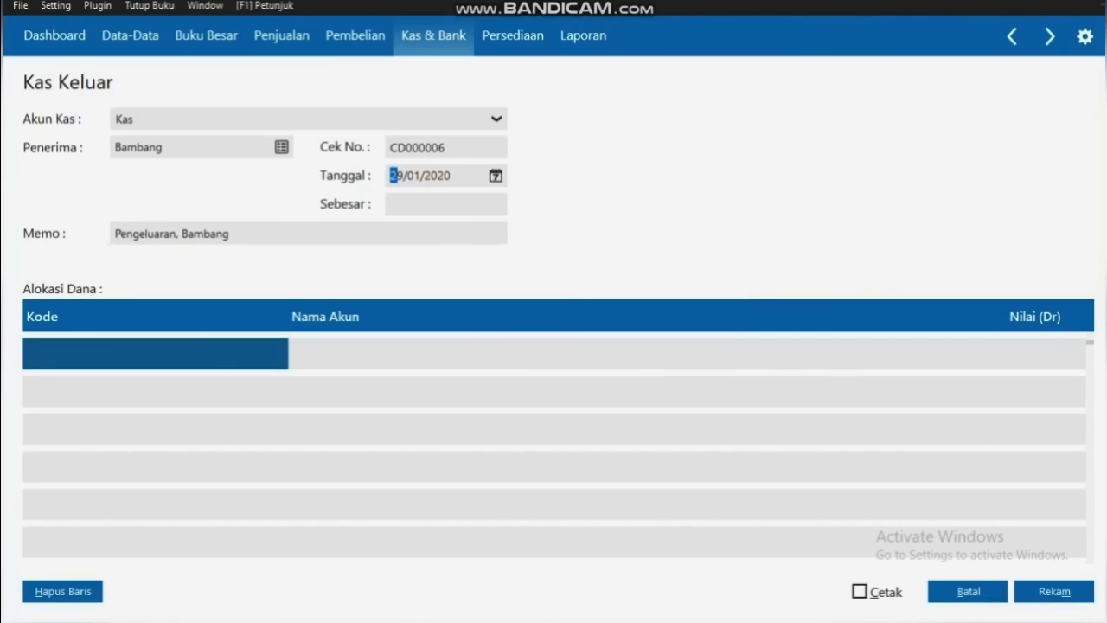
Insert 'Gaji' into the memo after 'Pengeluaran,'
{"action": "key", "text": "Tab"}
{"action": "key", "text": "ctrl+shift+Left"}
{"action": "left_click", "coordinate": [233, 233]}
{"action": "type", "text": "Gaji"}
Charge Rp 825000 to 61010 Gaji, save CD000006, and return to the Kas Keluar register
{"action": "key", "text": "Return"}
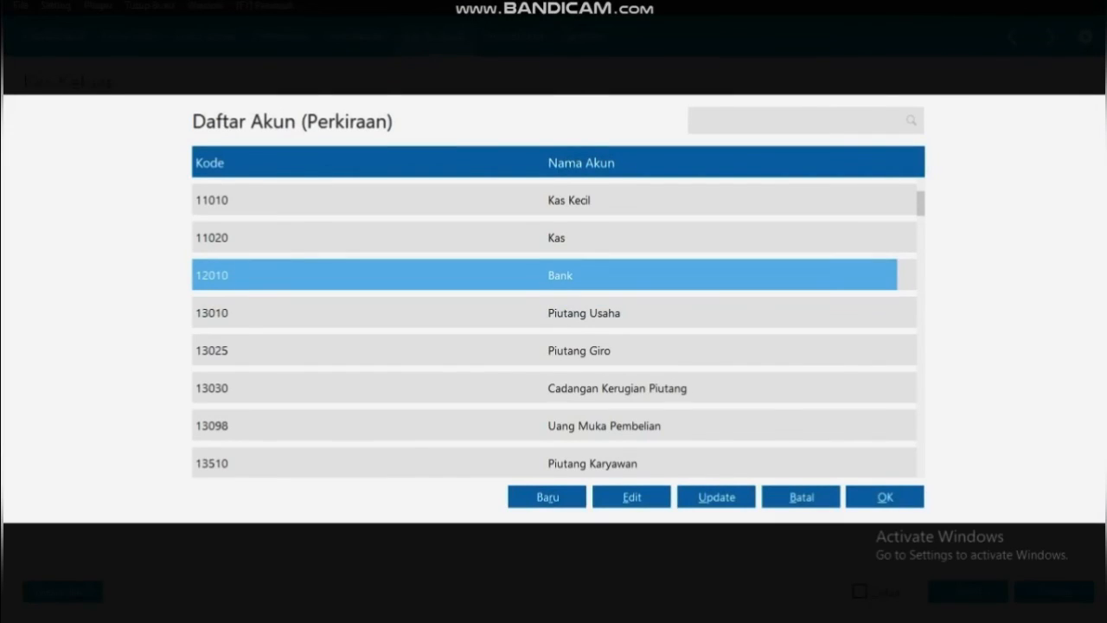
{"action": "key", "text": "Down"}
{"action": "key", "text": "Down"}
{"action": "key", "text": "Down"}
{"action": "key", "text": "Down"}
{"action": "key", "text": "Down"}
{"action": "key", "text": "Down"}
{"action": "key", "text": "Down"}
{"action": "key", "text": "Down"}
{"action": "key", "text": "Down"}
{"action": "key", "text": "Down"}
{"action": "key", "text": "Down"}
{"action": "key", "text": "Down"}
{"action": "key", "text": "Down"}
{"action": "key", "text": "Down"}
{"action": "key", "text": "Down"}
{"action": "key", "text": "Down"}
{"action": "key", "text": "Down"}
{"action": "key", "text": "Down"}
{"action": "key", "text": "Down"}
{"action": "key", "text": "Down"}
{"action": "key", "text": "Down"}
{"action": "key", "text": "Down"}
{"action": "key", "text": "Down"}
{"action": "key", "text": "Down"}
{"action": "key", "text": "Down"}
{"action": "key", "text": "Down"}
{"action": "key", "text": "Down"}
{"action": "key", "text": "Down"}
{"action": "key", "text": "Down"}
{"action": "key", "text": "Down"}
{"action": "key", "text": "Down"}
{"action": "key", "text": "Down"}
{"action": "key", "text": "Down"}
{"action": "key", "text": "Down"}
{"action": "key", "text": "Down"}
{"action": "key", "text": "Down"}
{"action": "key", "text": "Down"}
{"action": "key", "text": "Down"}
{"action": "key", "text": "Down"}
{"action": "key", "text": "Down"}
{"action": "key", "text": "Down"}
{"action": "key", "text": "Down"}
{"action": "key", "text": "Down"}
{"action": "key", "text": "Down"}
{"action": "key", "text": "Down"}
{"action": "key", "text": "Down"}
{"action": "key", "text": "Down"}
{"action": "key", "text": "Down"}
{"action": "key", "text": "Down"}
{"action": "key", "text": "Down"}
{"action": "key", "text": "Down"}
{"action": "key", "text": "Down"}
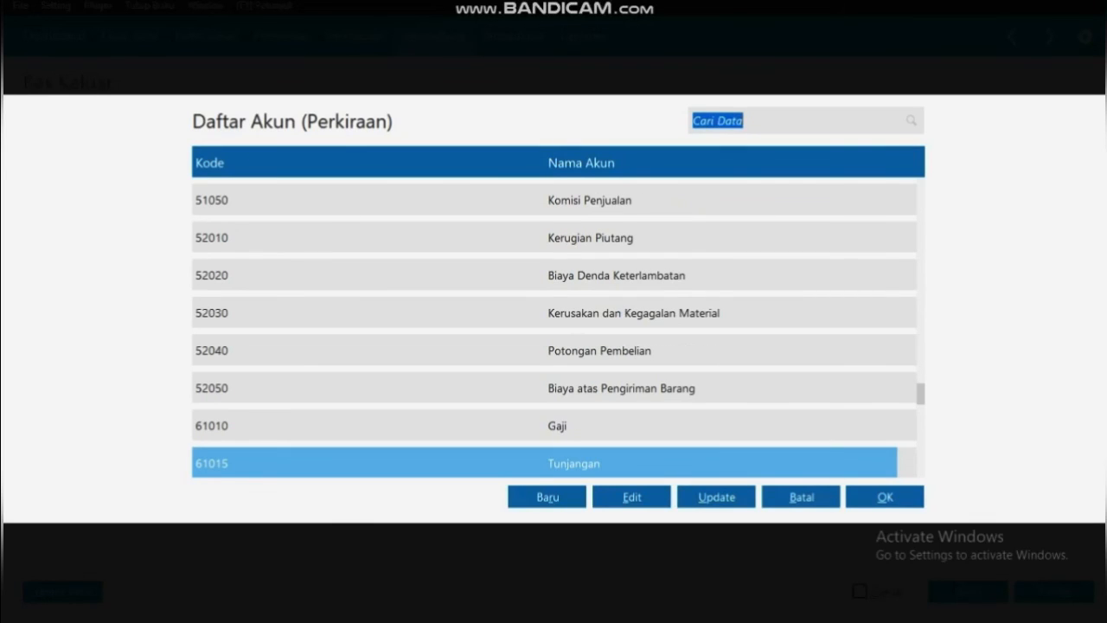
{"action": "key", "text": "Up"}
{"action": "key", "text": "Return"}
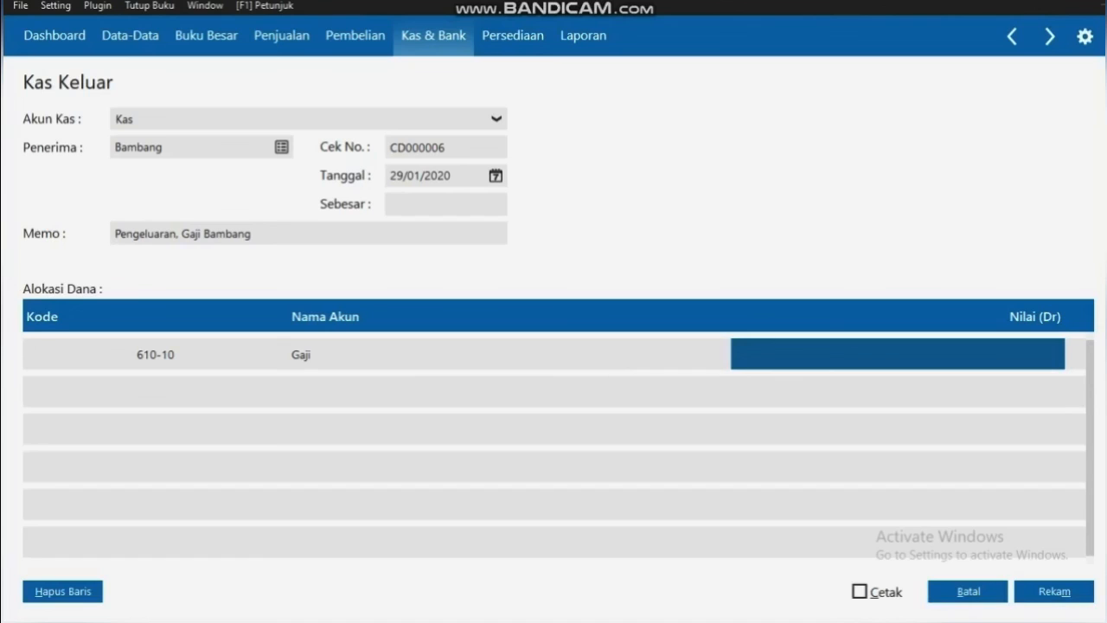
{"action": "type", "text": "825000"}
{"action": "key", "text": "Return"}
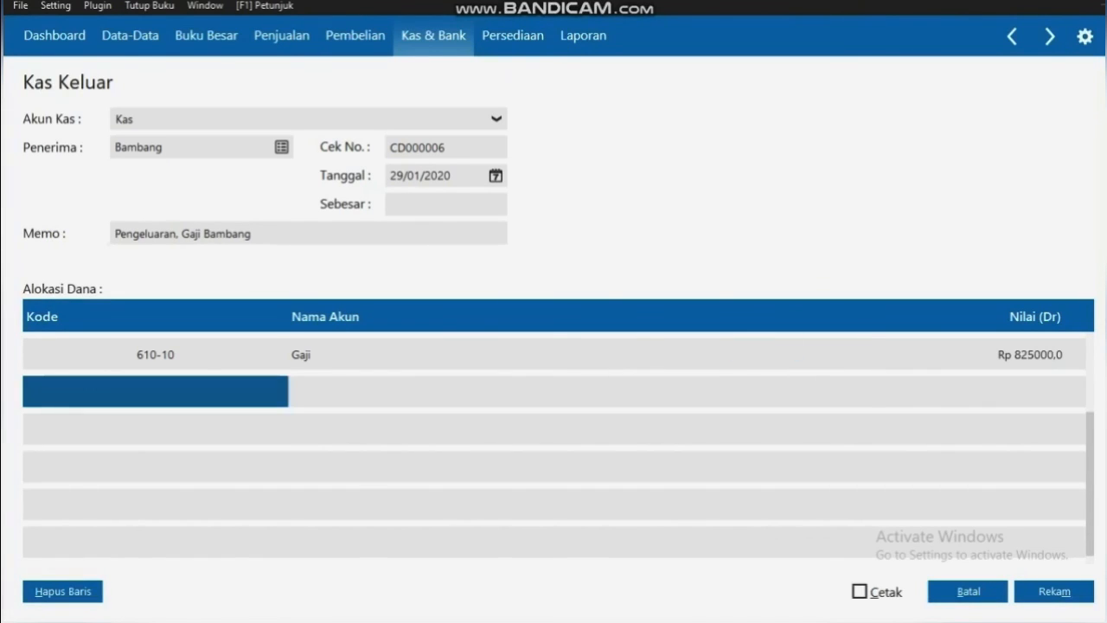
{"action": "left_click", "coordinate": [1054, 592]}
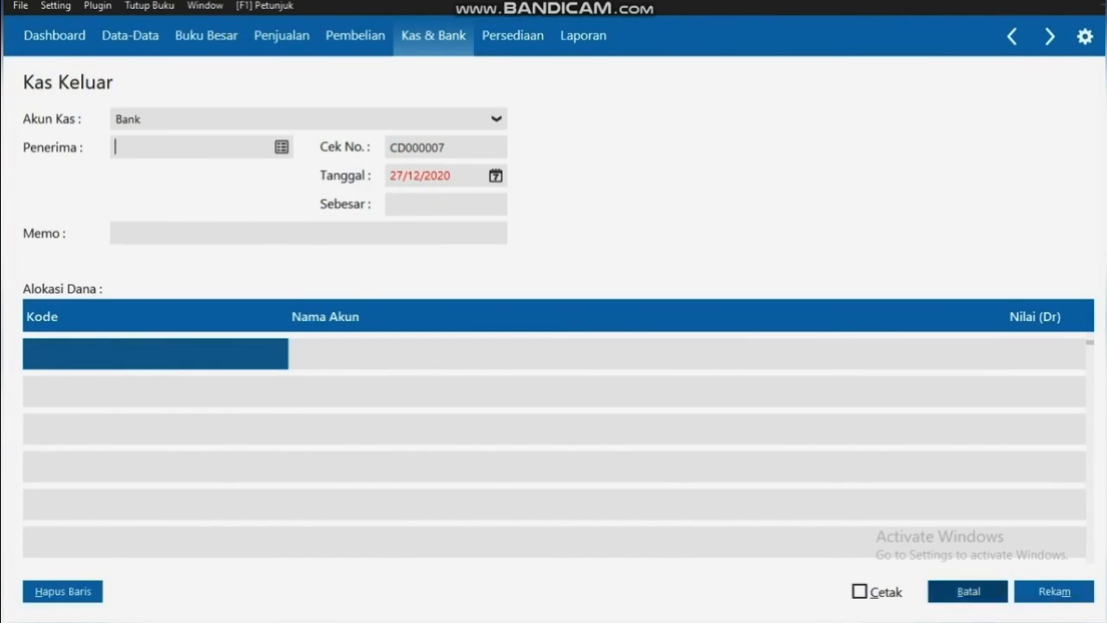
{"action": "left_click", "coordinate": [983, 594]}
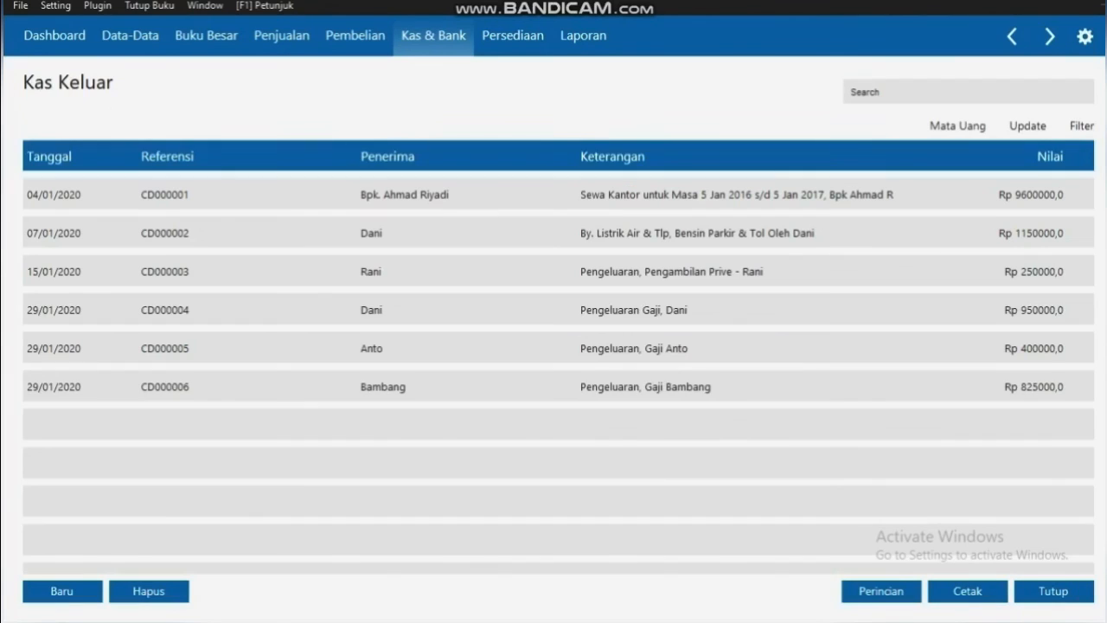